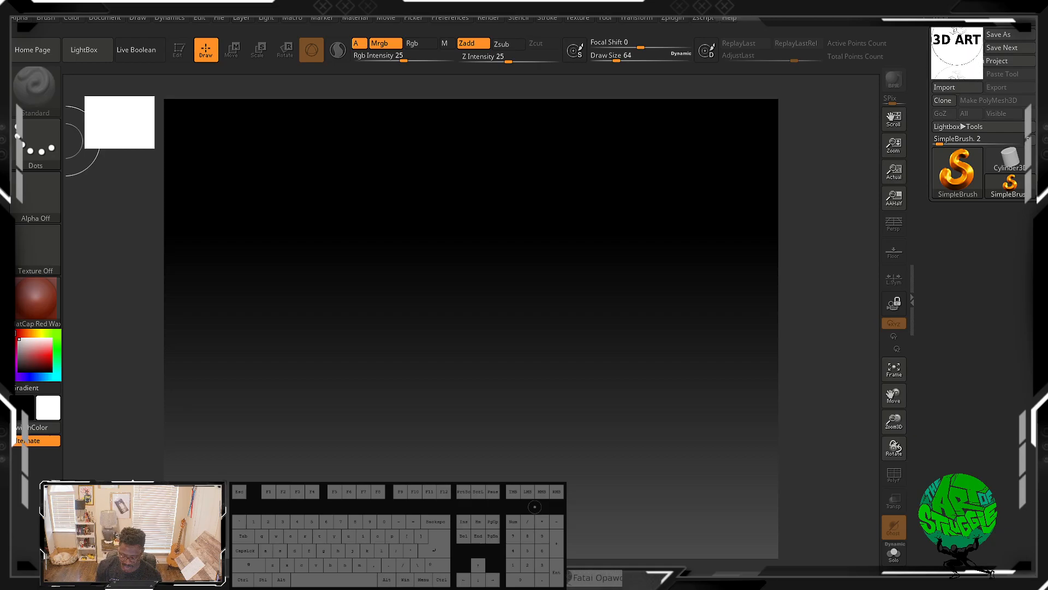
key("super")
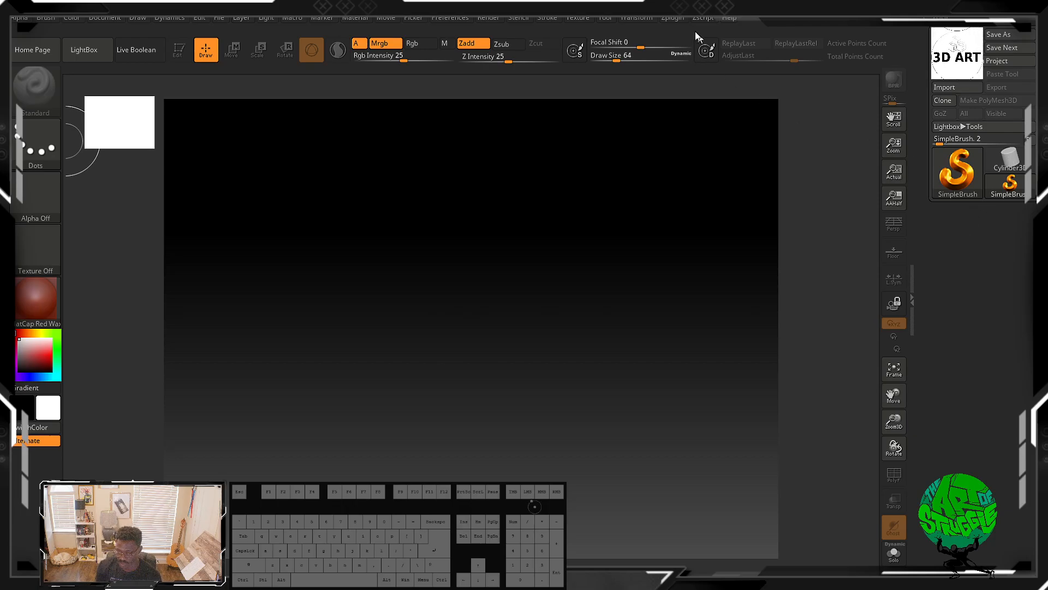
left_click(671, 17)
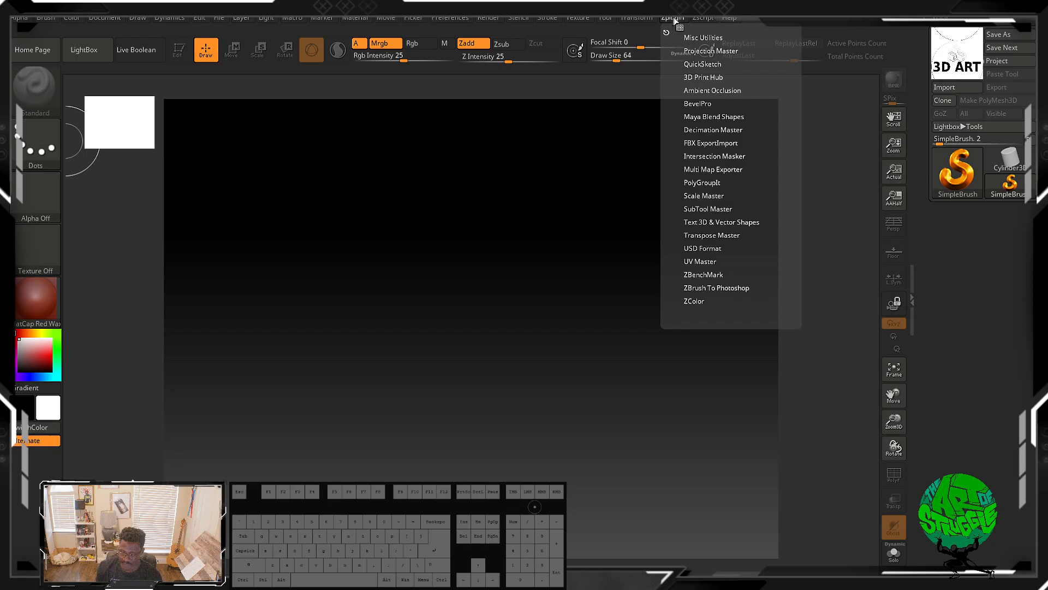
left_click(643, 19)
left_click(644, 21)
left_click(645, 22)
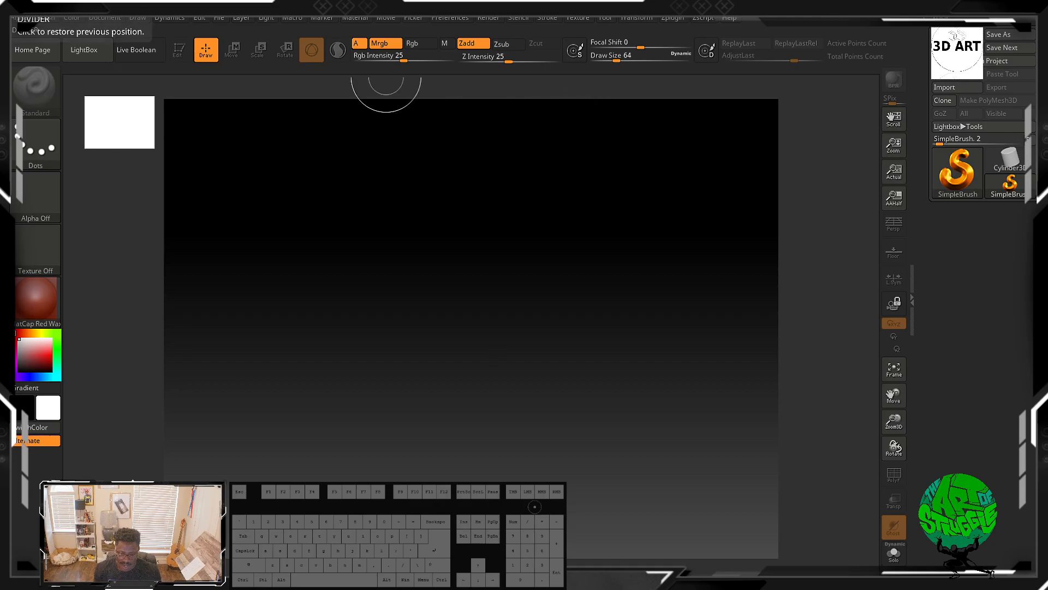
Step: Set the document background's Range to 0 and Center to 0.6 to remove the gradient
left_click(78, 20)
mouse_move(96, 19)
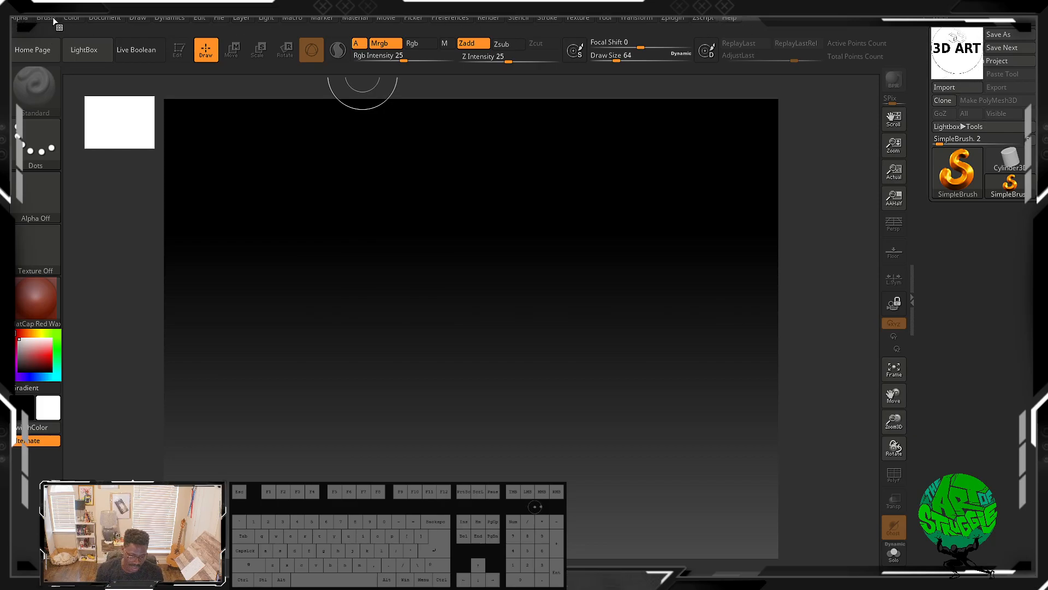
left_click(97, 18)
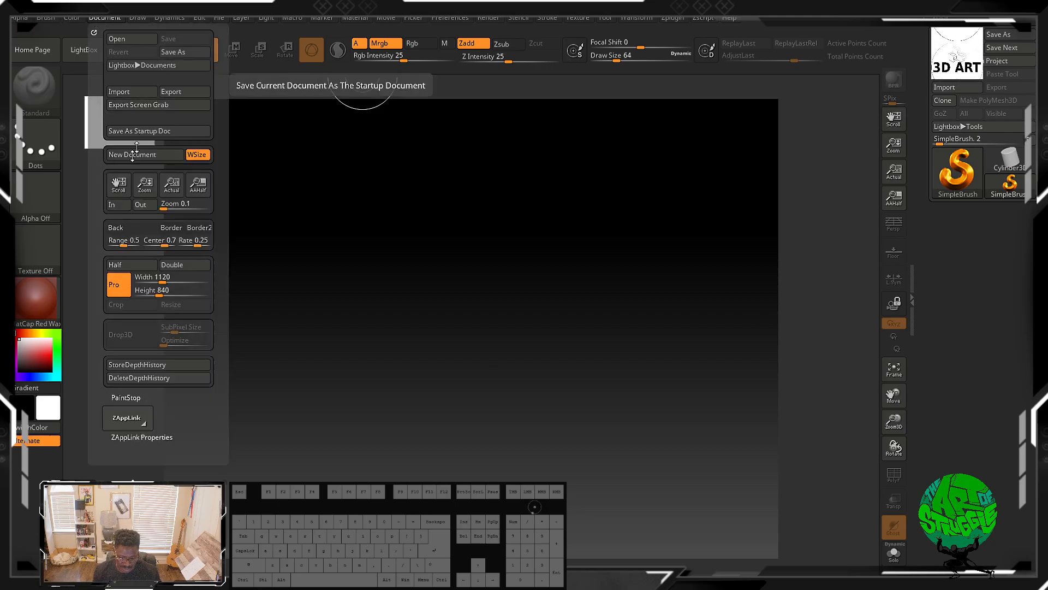
left_click_drag(162, 241, 164, 240)
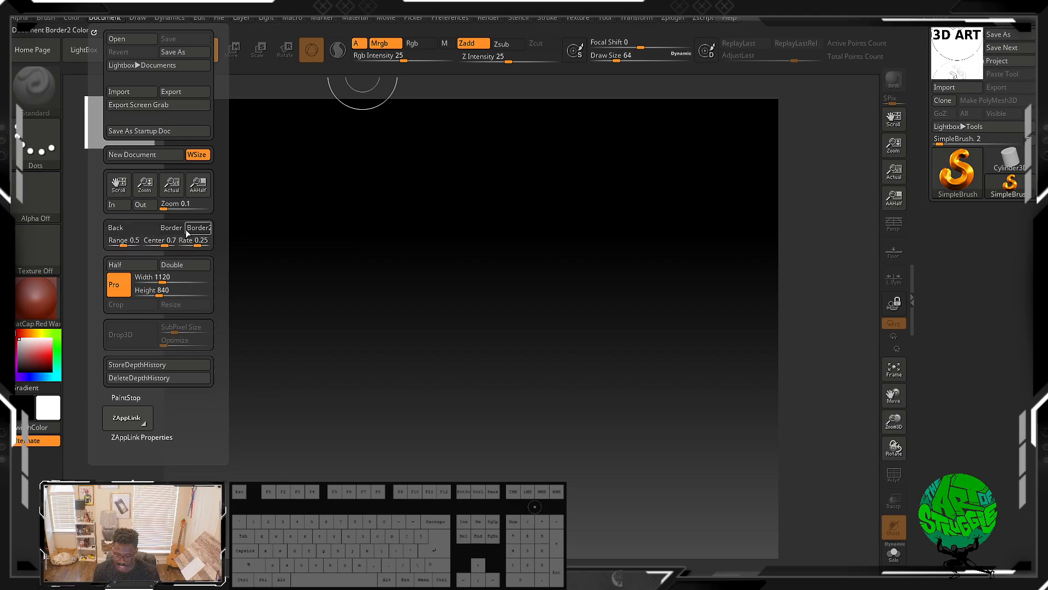
left_click_drag(123, 242, 95, 243)
left_click_drag(163, 246, 71, 242)
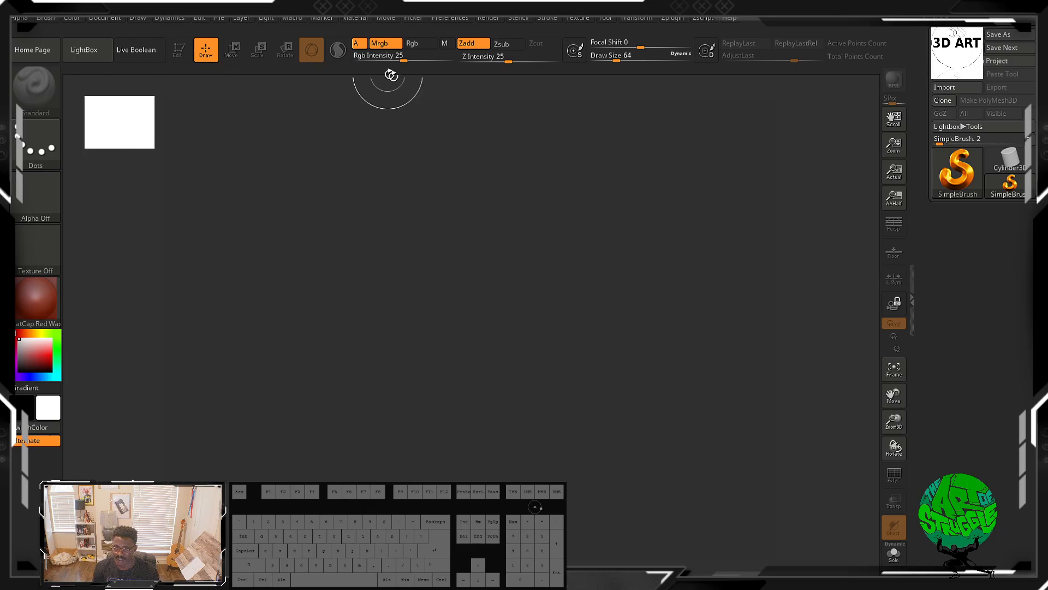
left_click(21, 17)
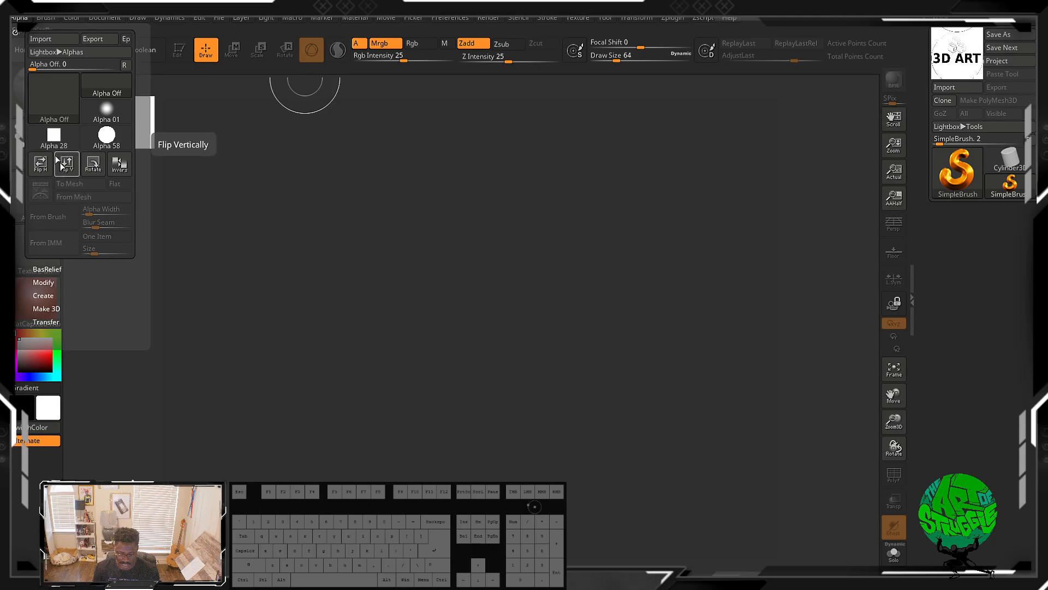
left_click(71, 17)
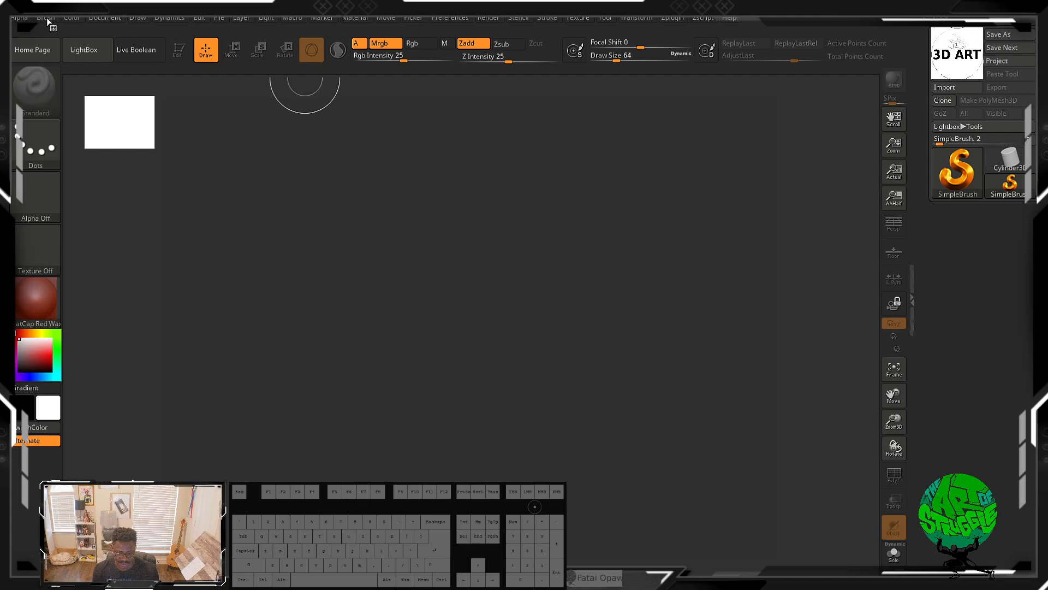
left_click(47, 18)
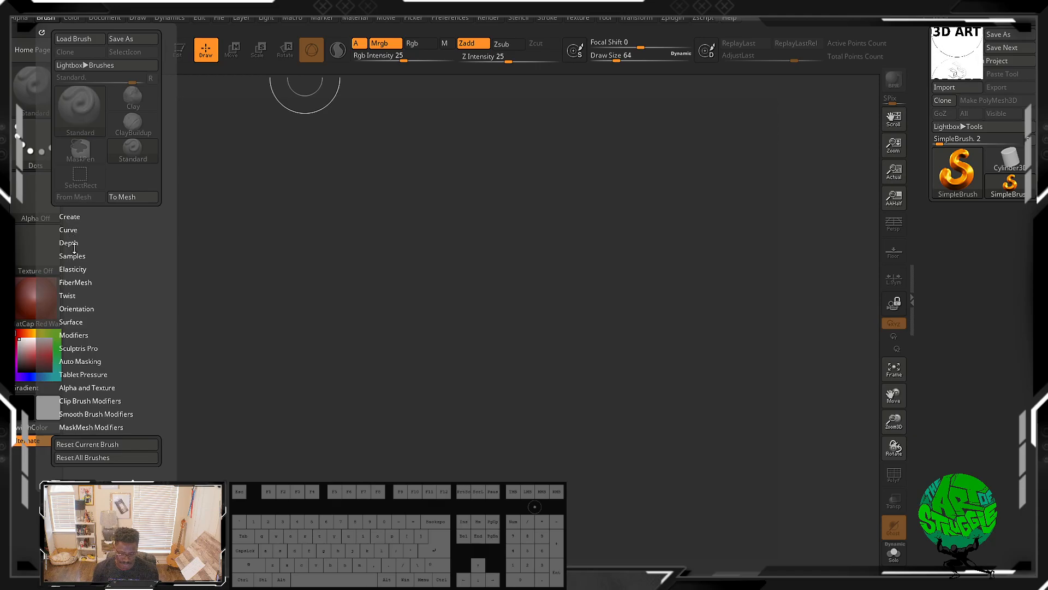
left_click(76, 269)
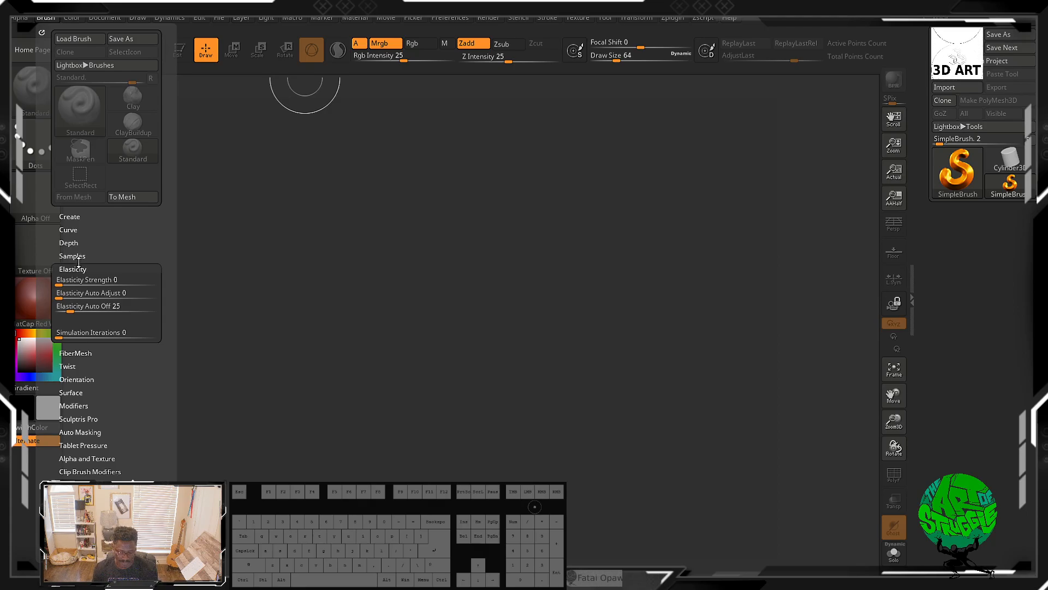
left_click(77, 269)
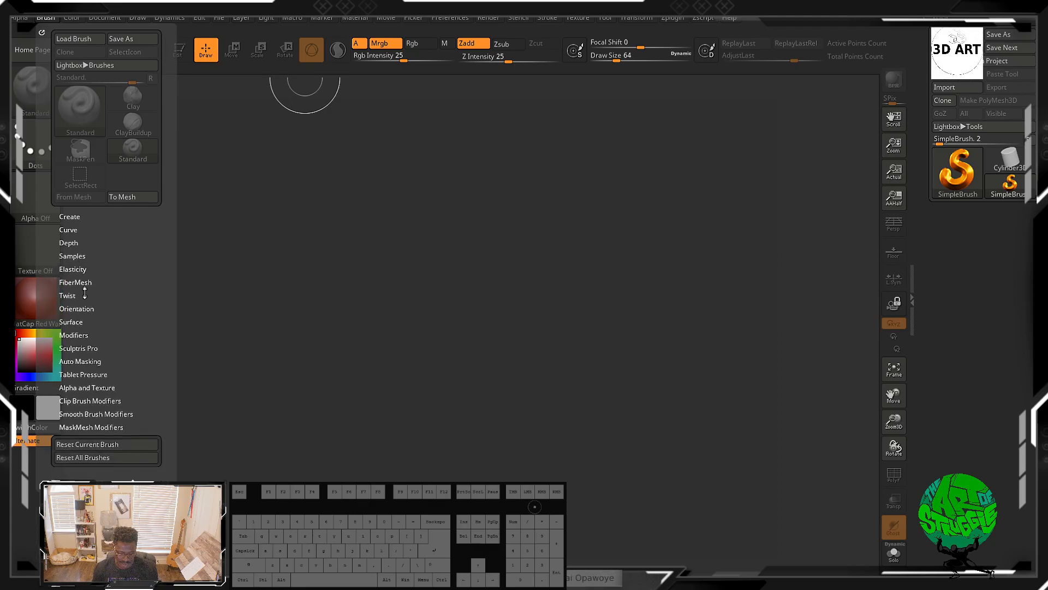
left_click(87, 349)
left_click(88, 347)
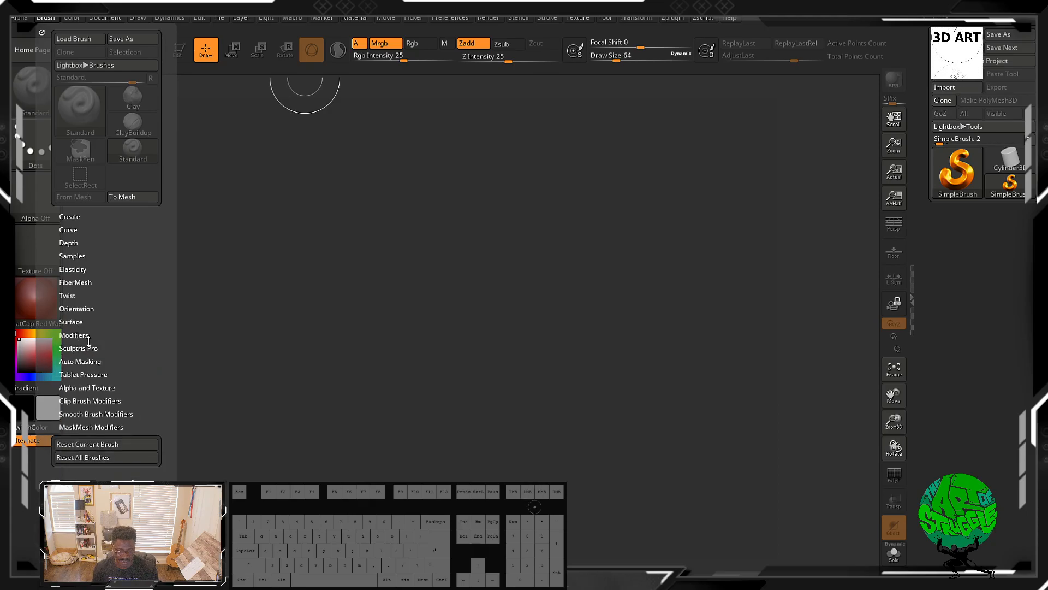
left_click(79, 362)
left_click(81, 360)
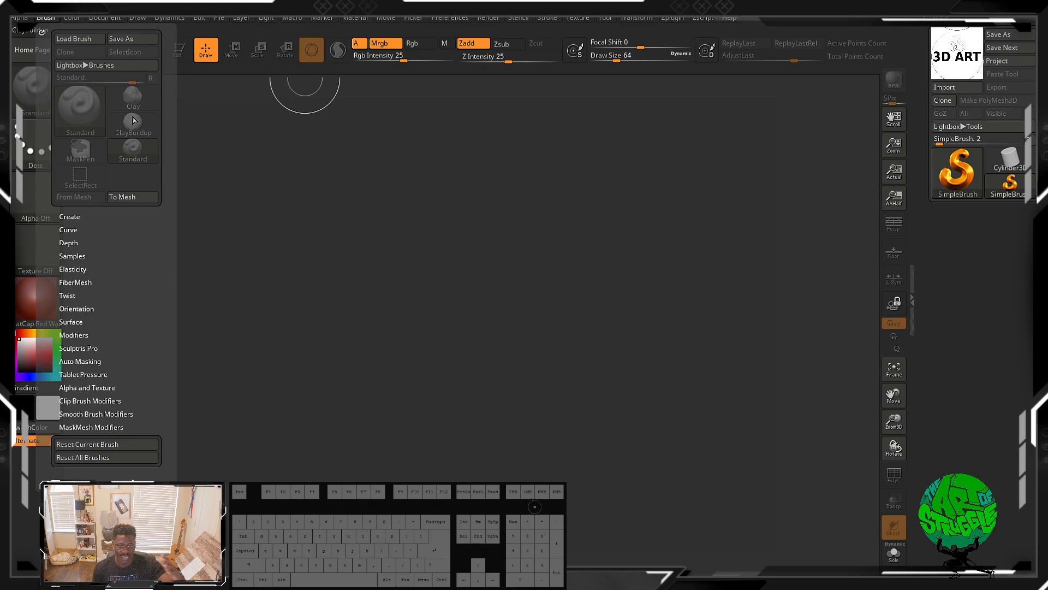
mouse_move(133, 120)
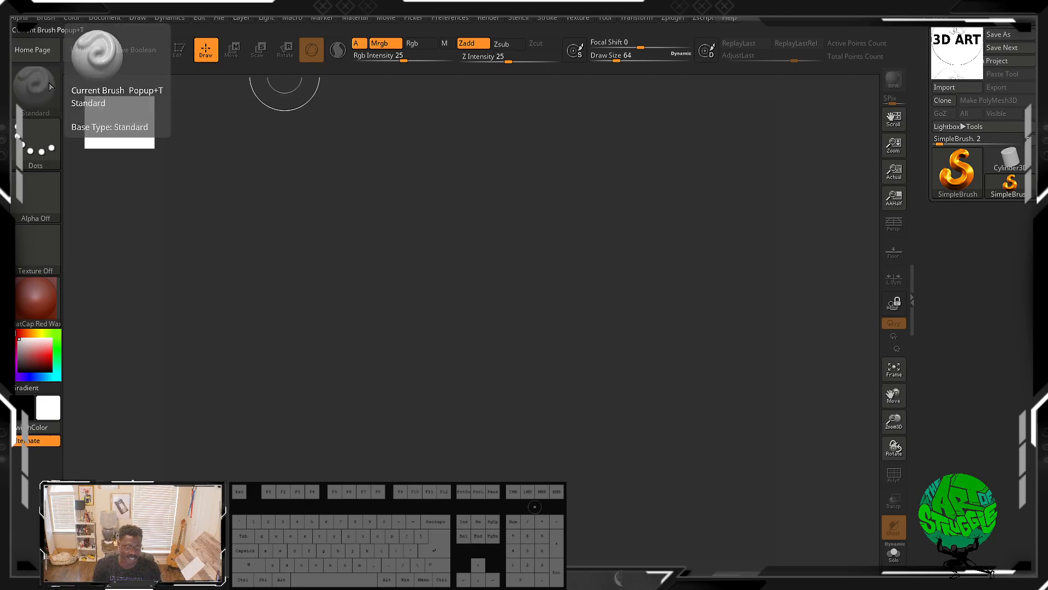
left_click(45, 18)
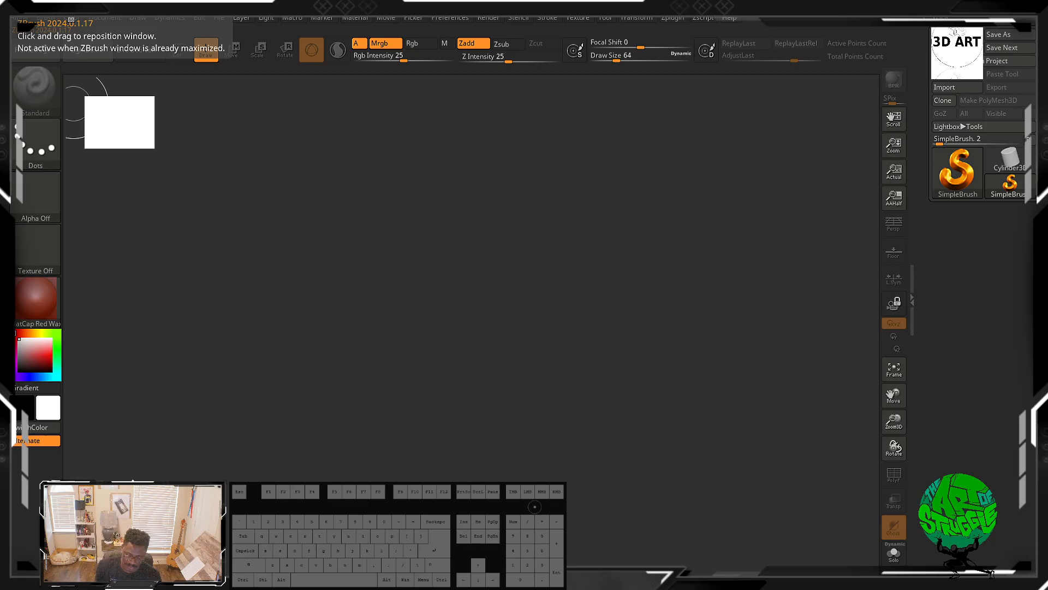
Step: Fill the canvas layer with the current color from the Color palette
left_click(71, 18)
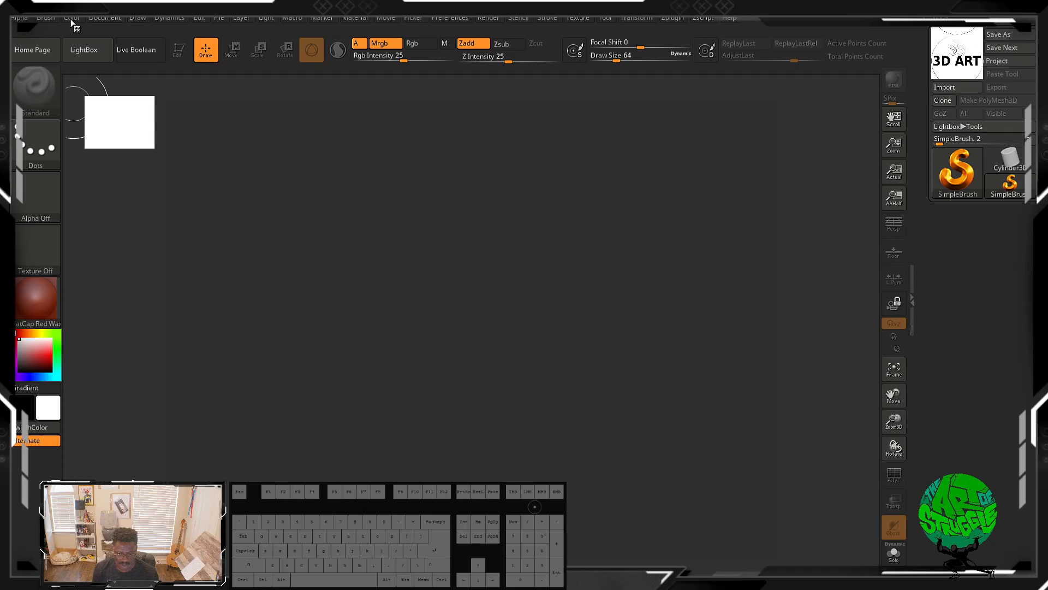
left_click(77, 19)
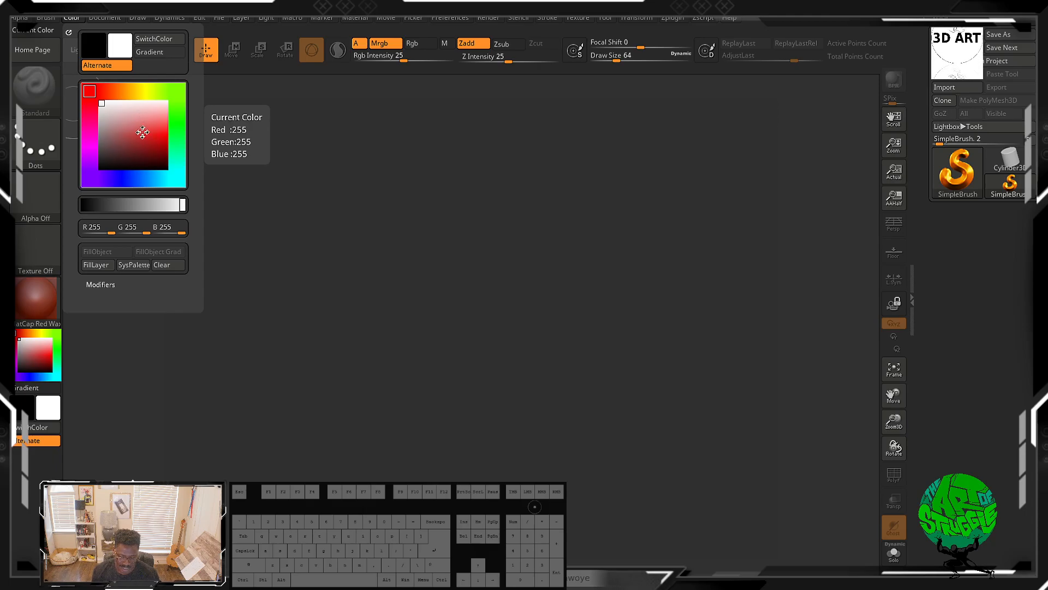
left_click(94, 264)
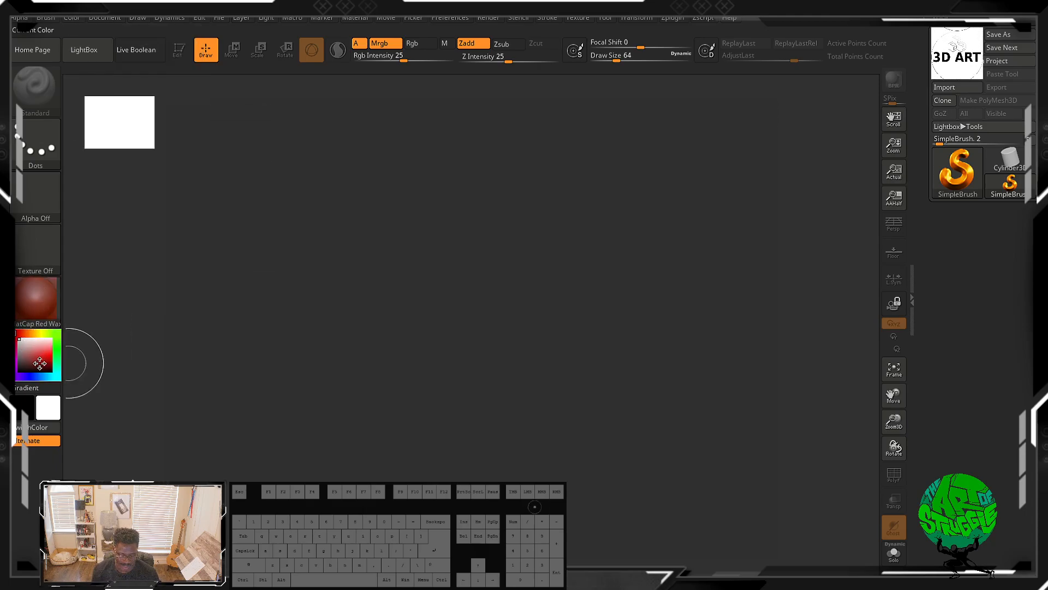
Step: Swap the main and secondary colors so white becomes the main color
left_click(78, 19)
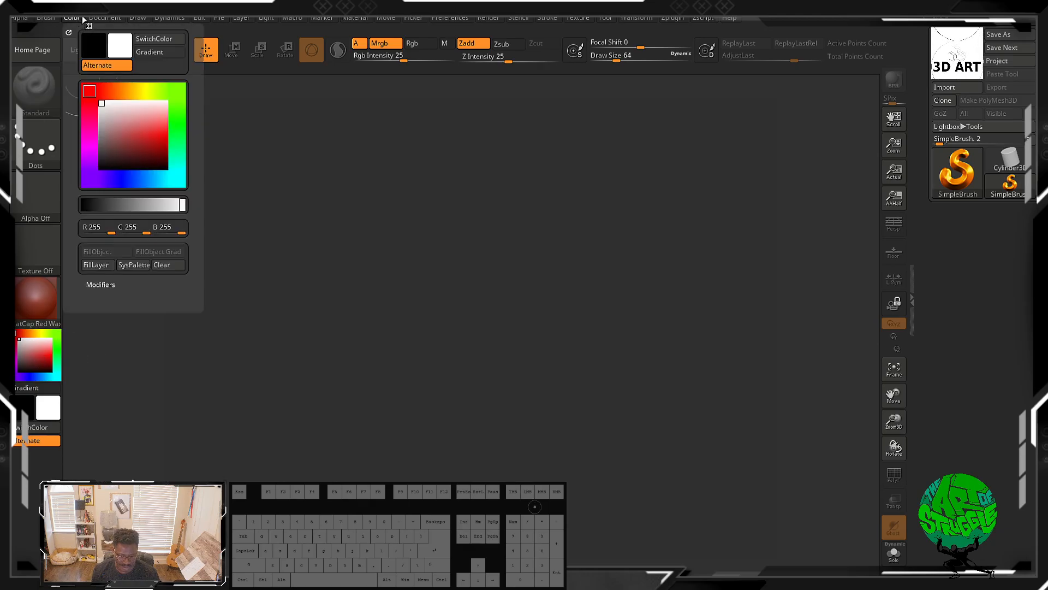
left_click(144, 40)
left_click(145, 40)
left_click(147, 40)
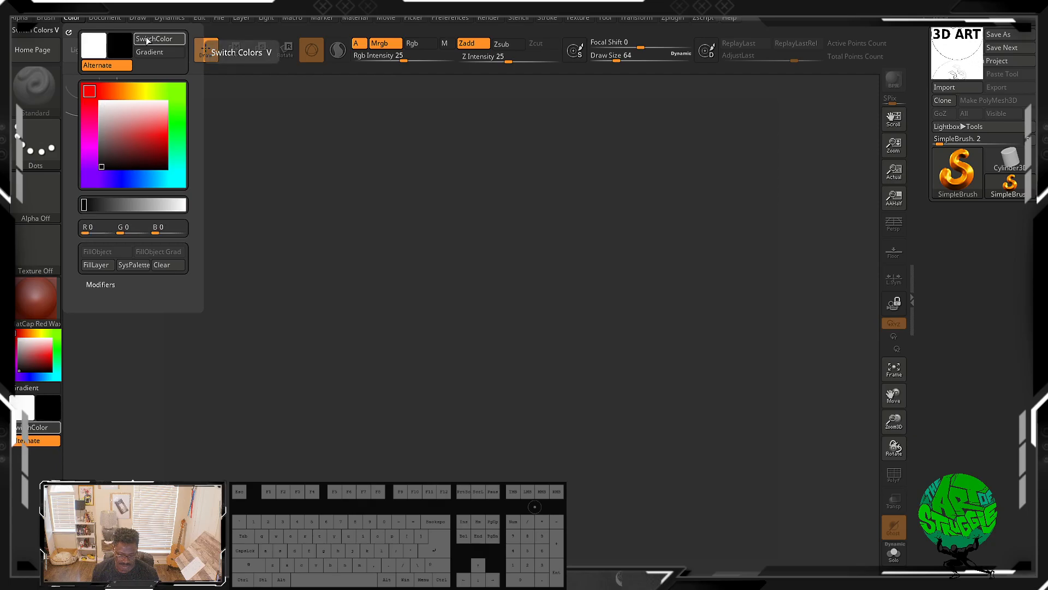
left_click(147, 39)
left_click(149, 39)
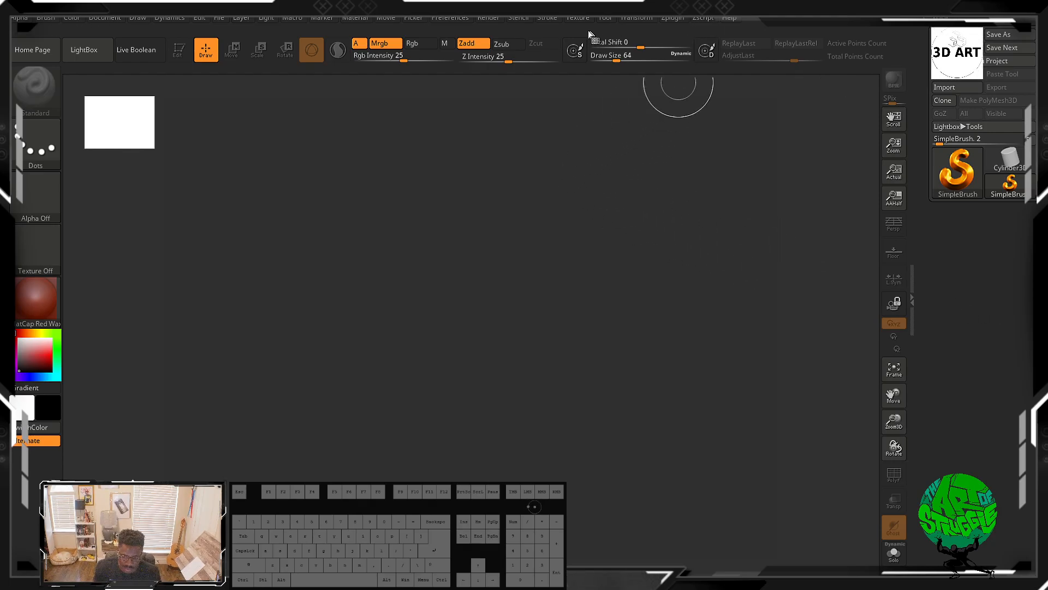
Step: Open the Lightbox document browser from the Document palette and close it again
left_click(446, 17)
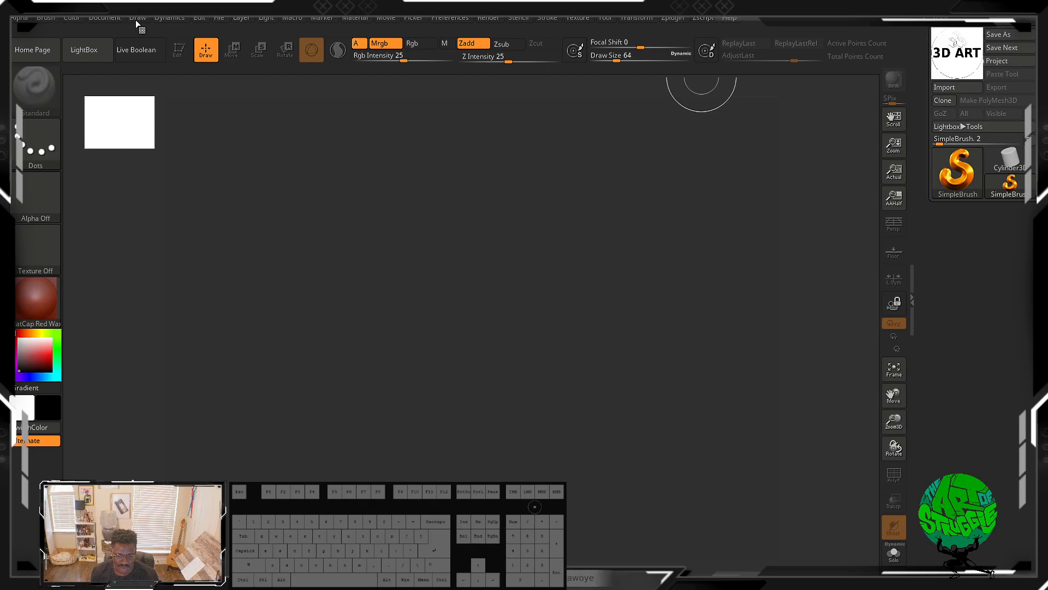
left_click(106, 22)
mouse_move(73, 19)
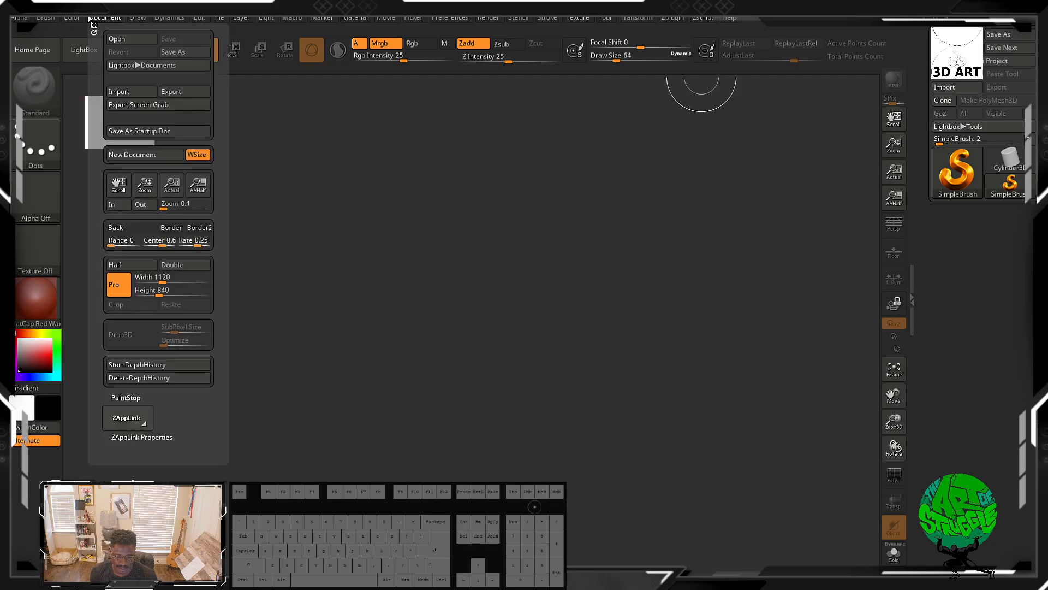
left_click(171, 68)
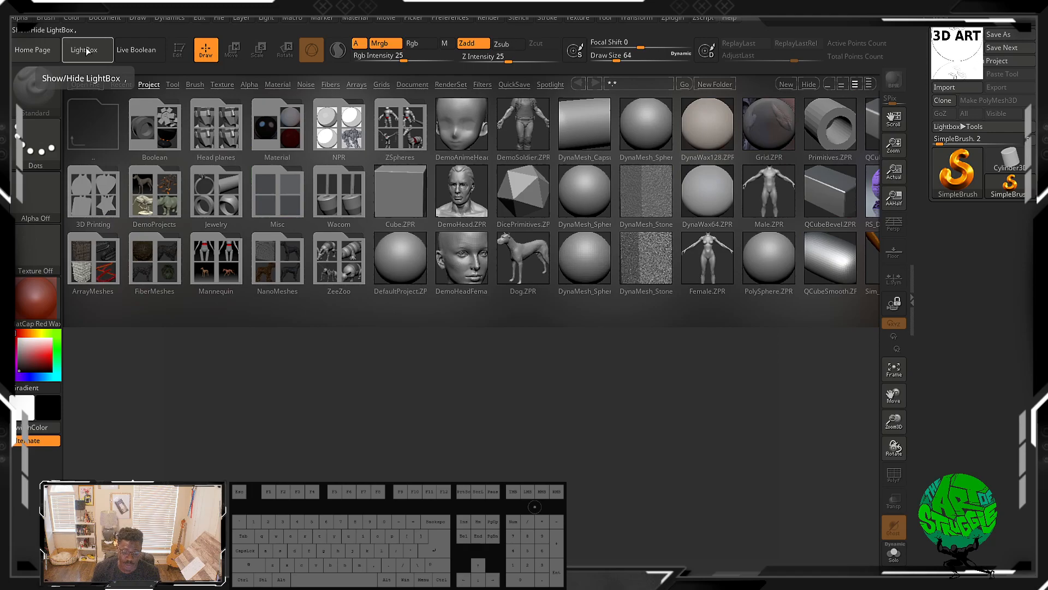
left_click(77, 52)
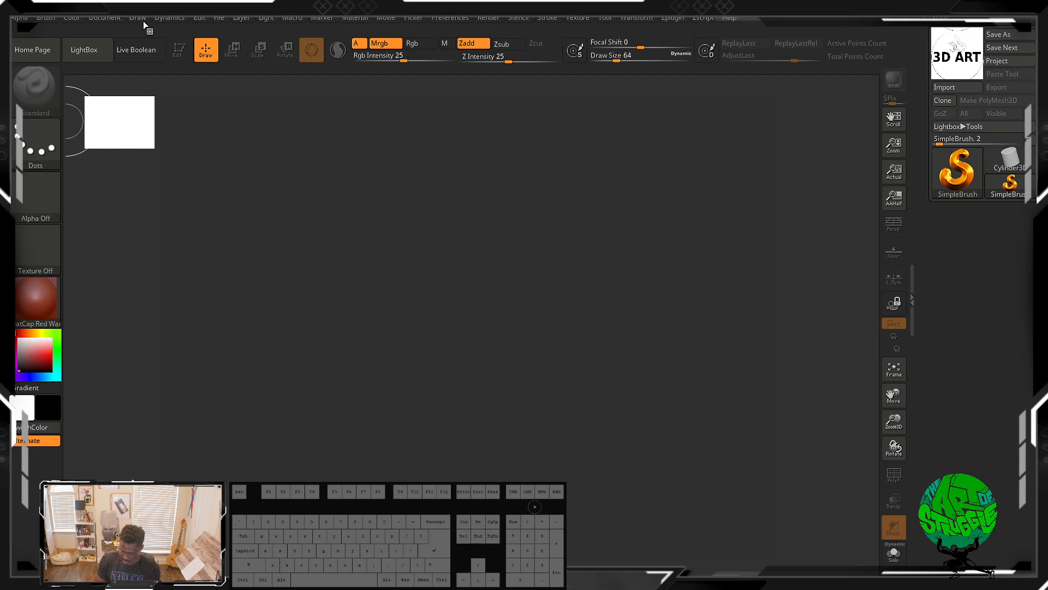
left_click(666, 19)
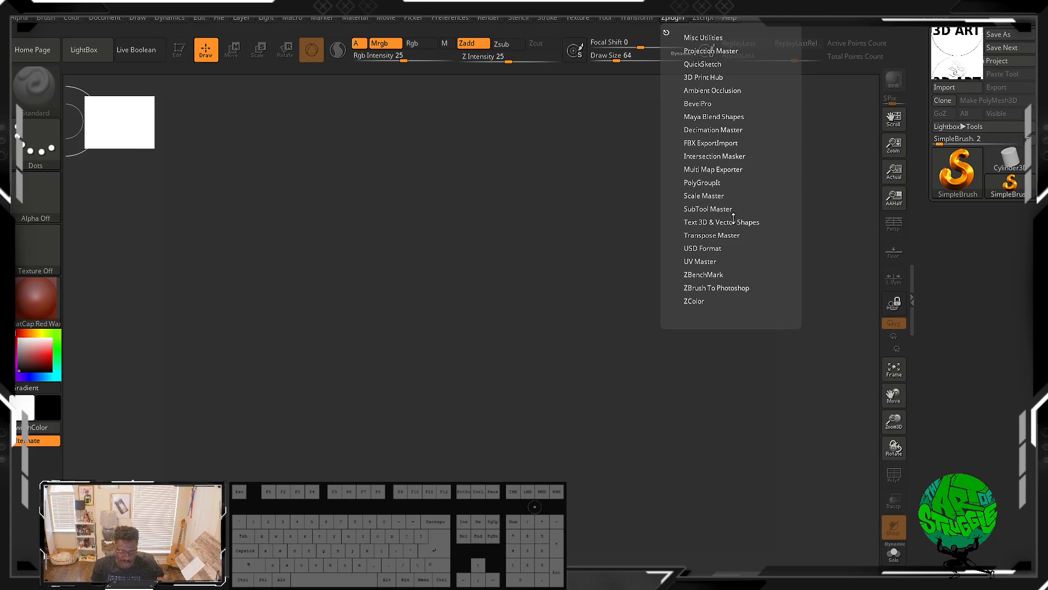
left_click(802, 149)
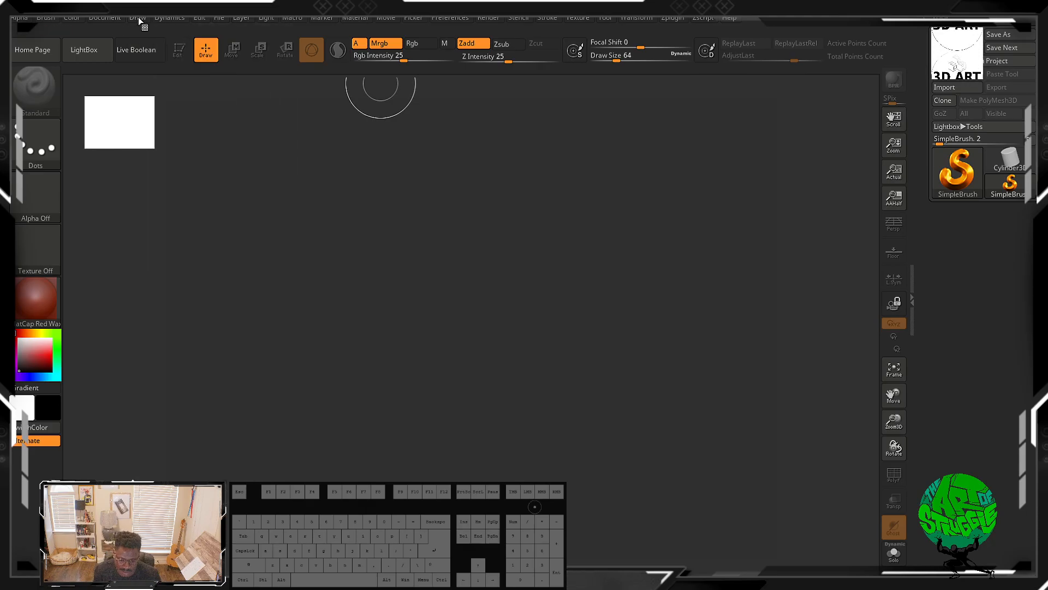
Step: Draw a rectangular stroke on the canvas and undo it
mouse_move(139, 17)
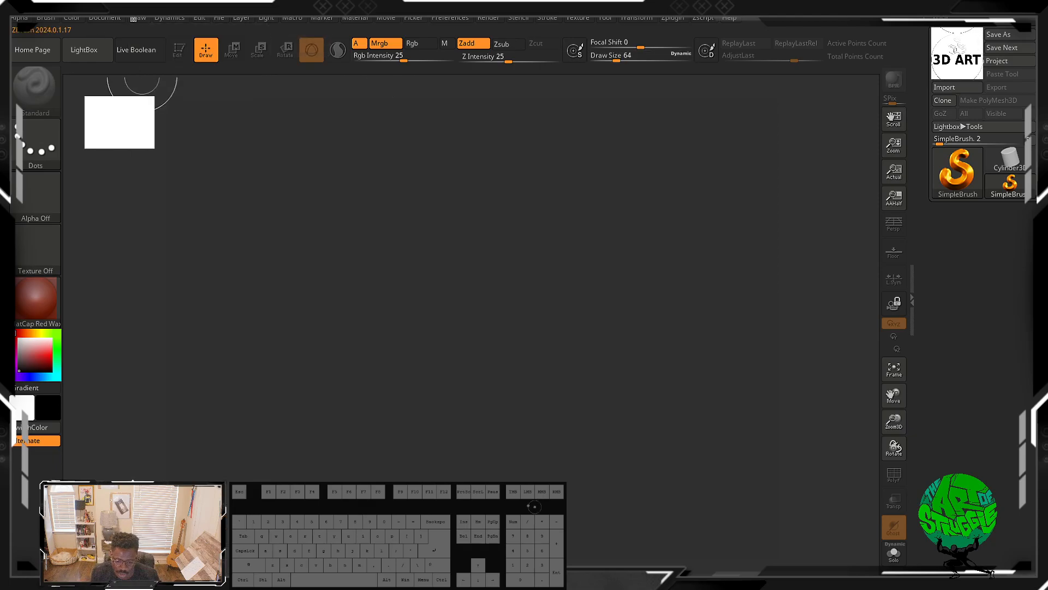
left_click(136, 17)
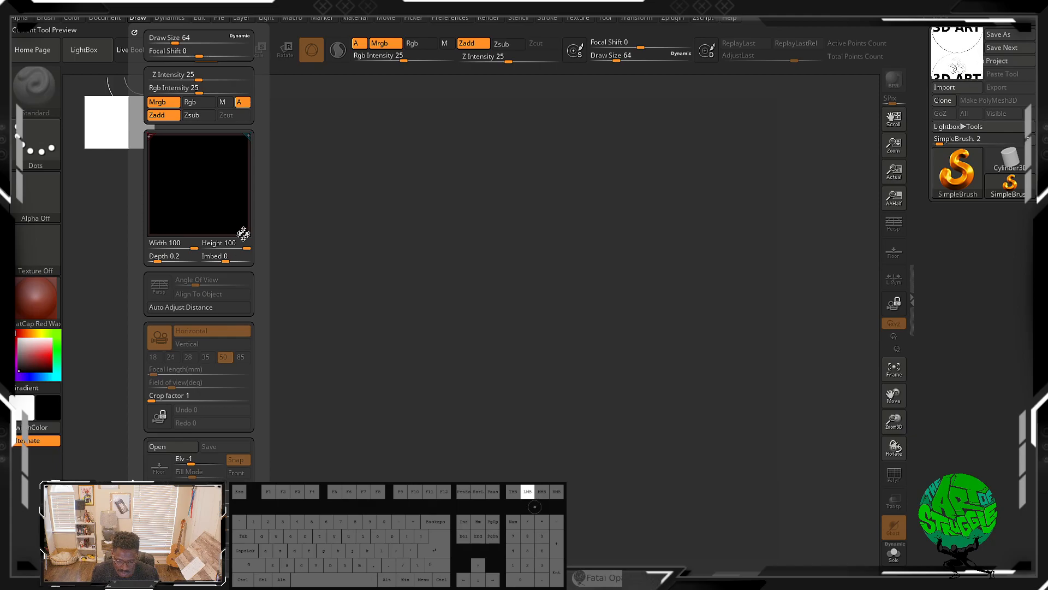
mouse_move(245, 132)
left_mouse_down()
mouse_move(229, 213)
mouse_move(198, 133)
mouse_move(246, 140)
mouse_move(230, 133)
mouse_move(234, 158)
left_mouse_up()
mouse_move(265, 319)
left_mouse_down()
mouse_move(271, 227)
mouse_move(227, 176)
left_mouse_up()
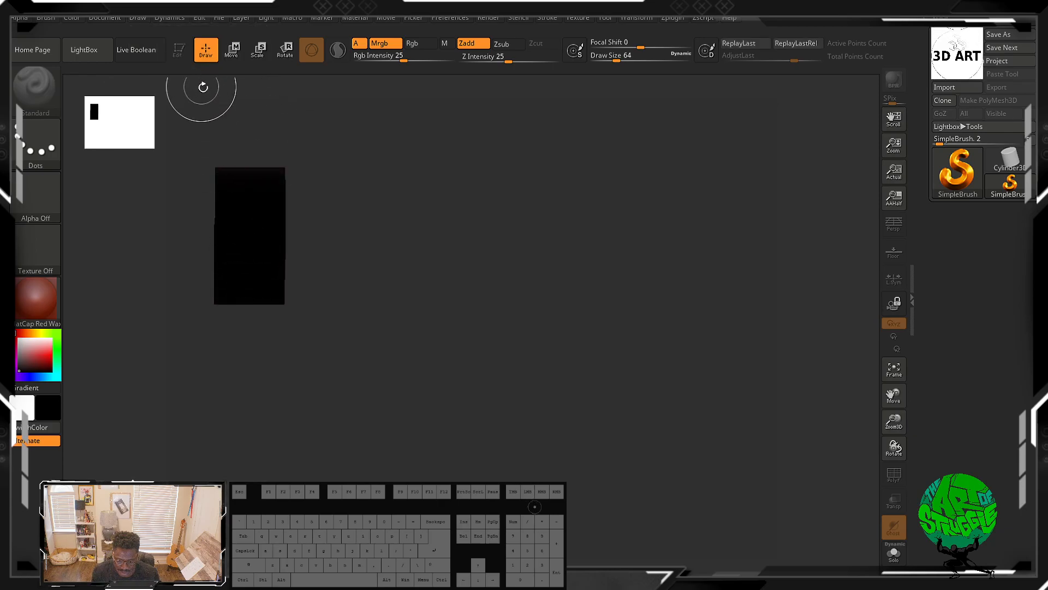
key("ctrl+z")
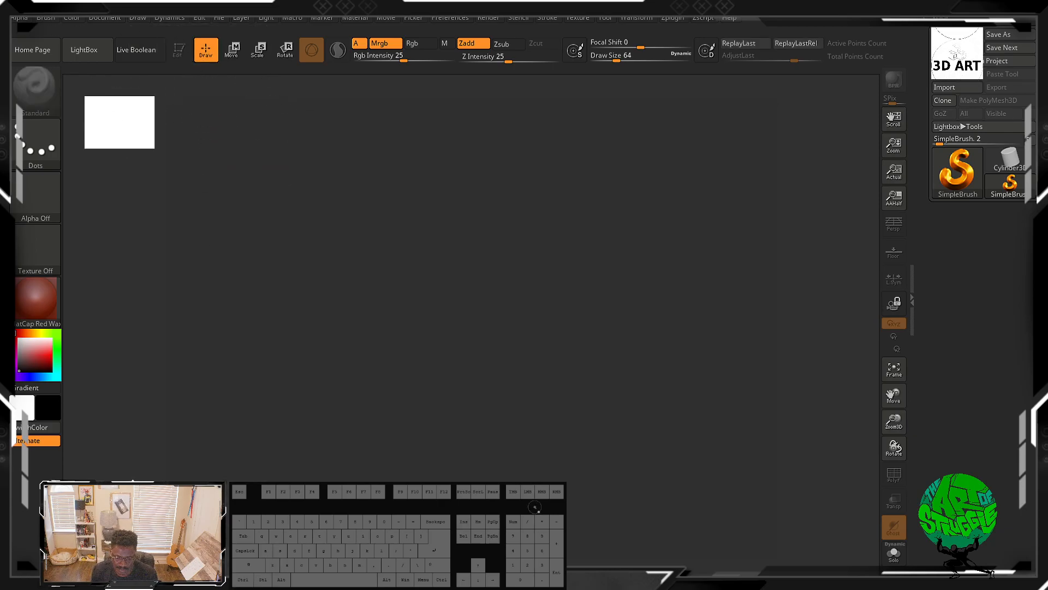
left_click(170, 18)
left_click(112, 20)
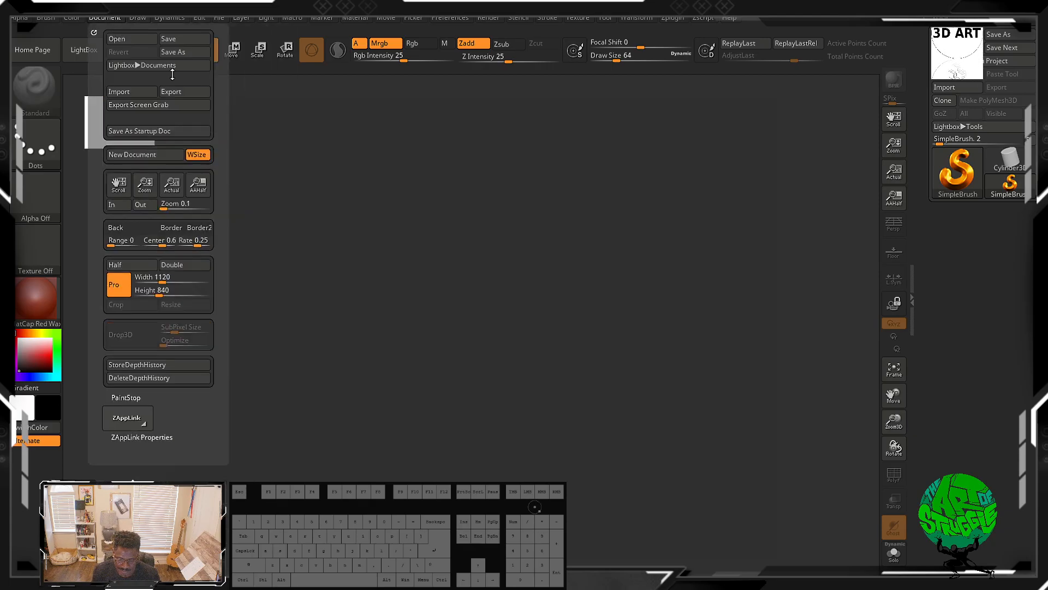
left_click(137, 18)
left_click_drag(259, 158, 259, 81)
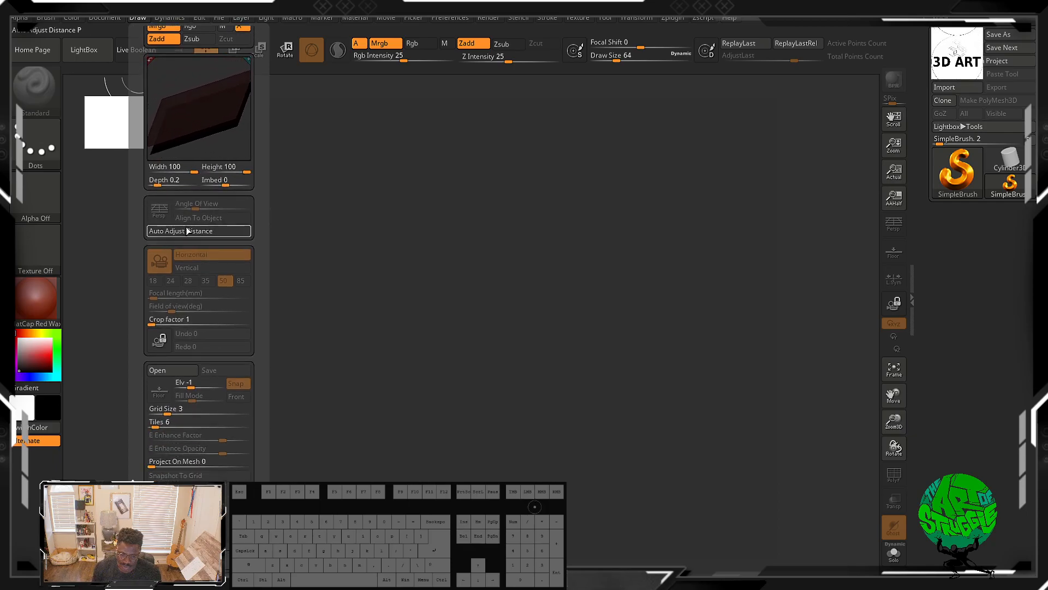
left_click(134, 18)
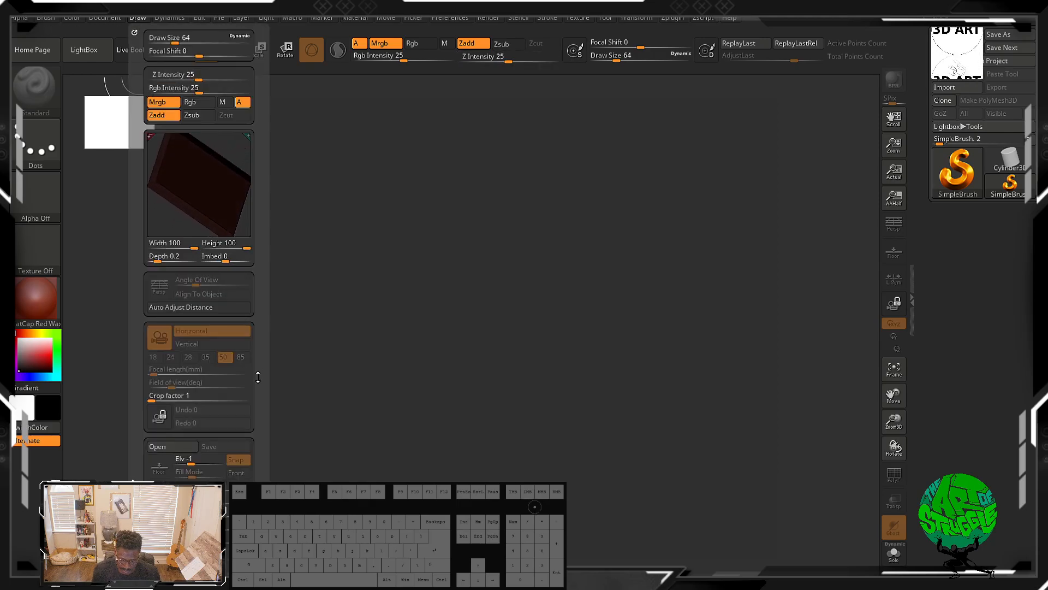
Step: Open the Draw palette, dock it into the side tray, then remove it from the tray again
left_click_drag(265, 377, 268, 277)
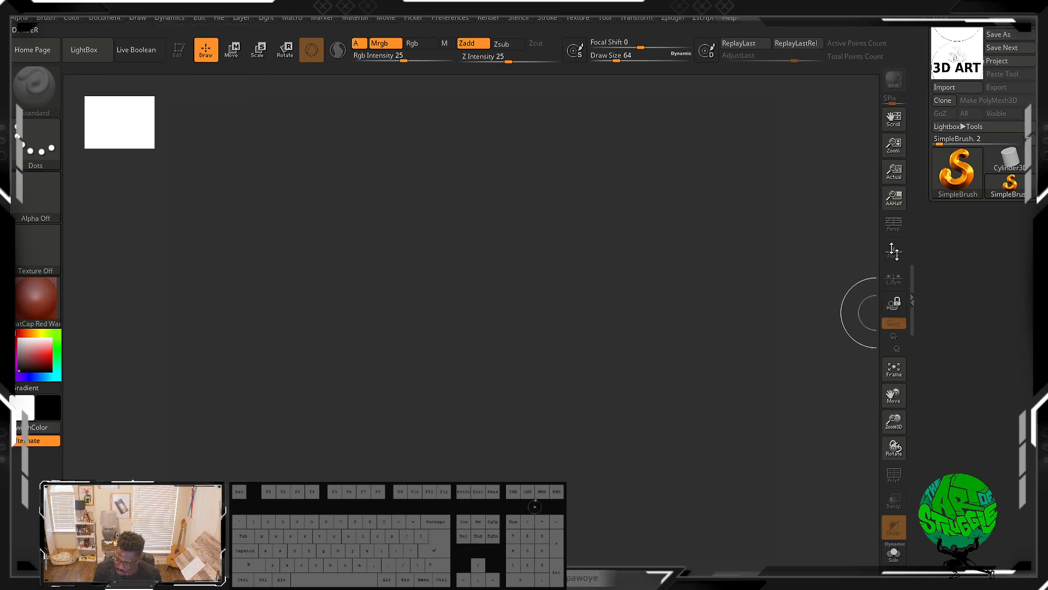
left_click(133, 18)
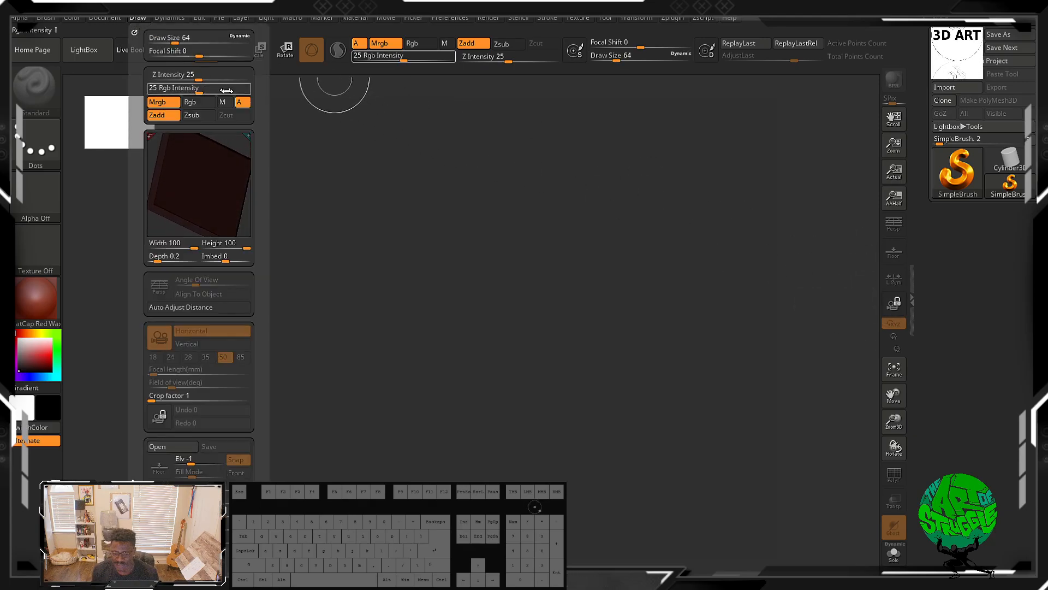
left_click(133, 22)
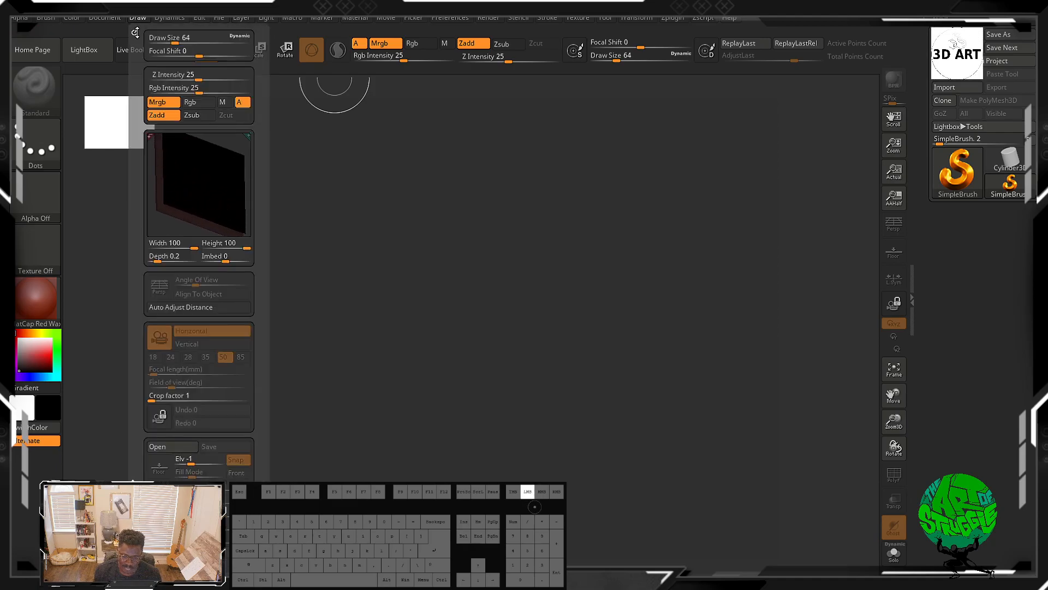
left_click(134, 32)
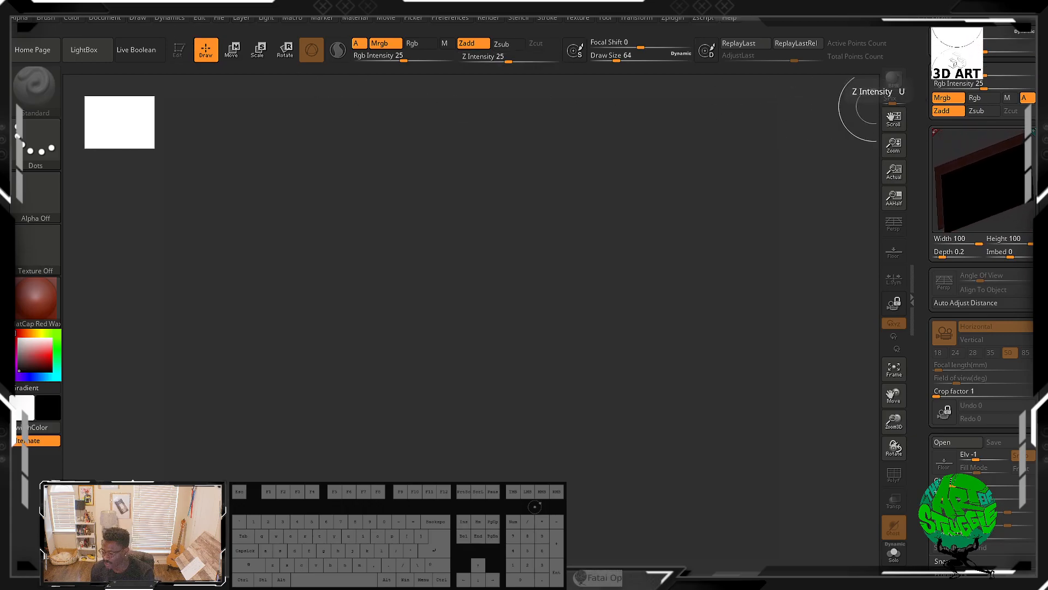
left_click(935, 20)
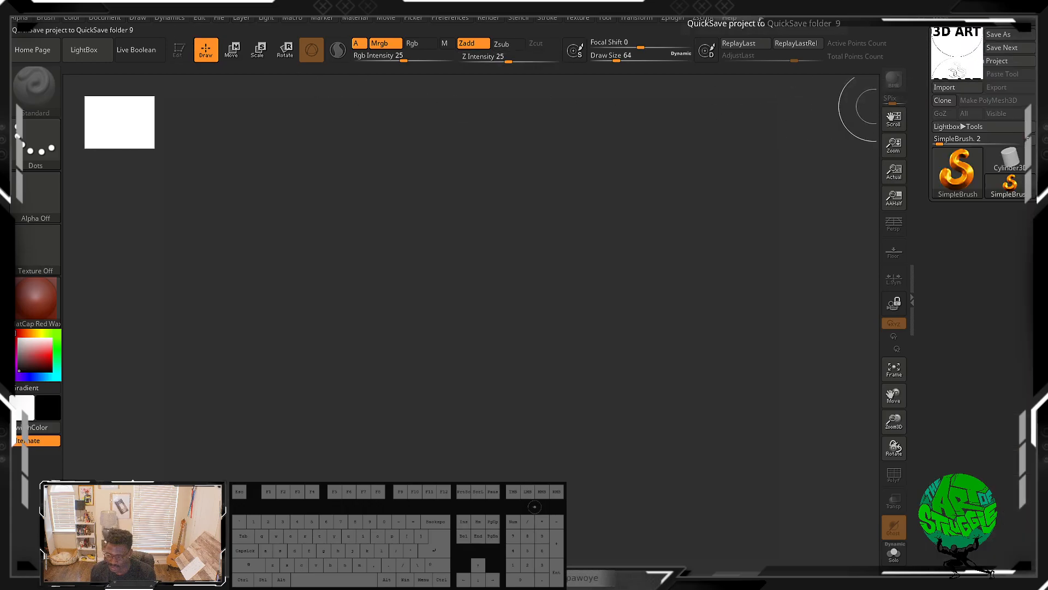
Step: Browse the Edit, Dynamics and Light palettes from the menu bar
left_click(137, 17)
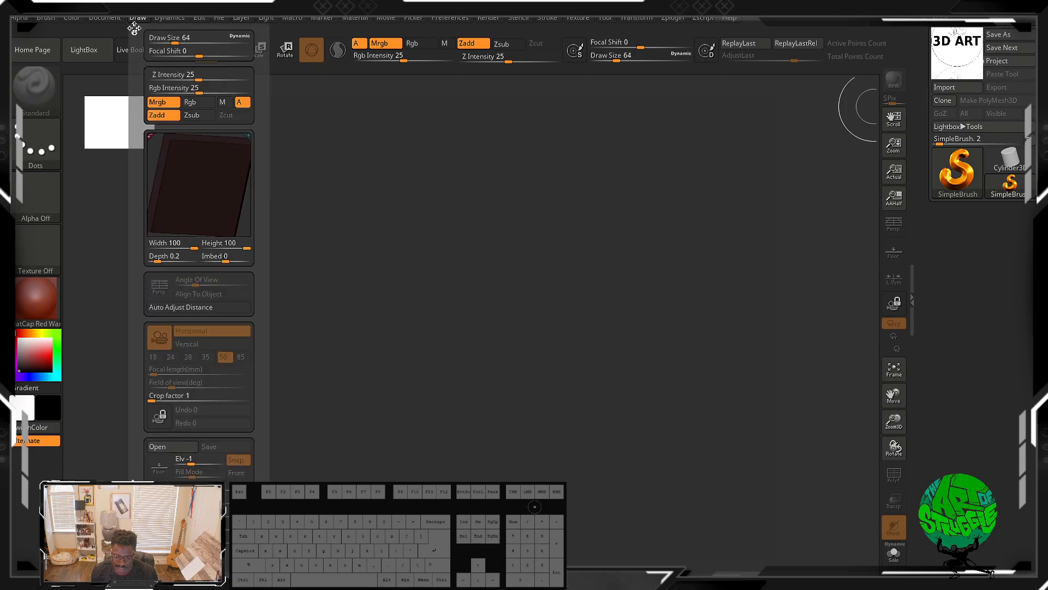
left_click(167, 18)
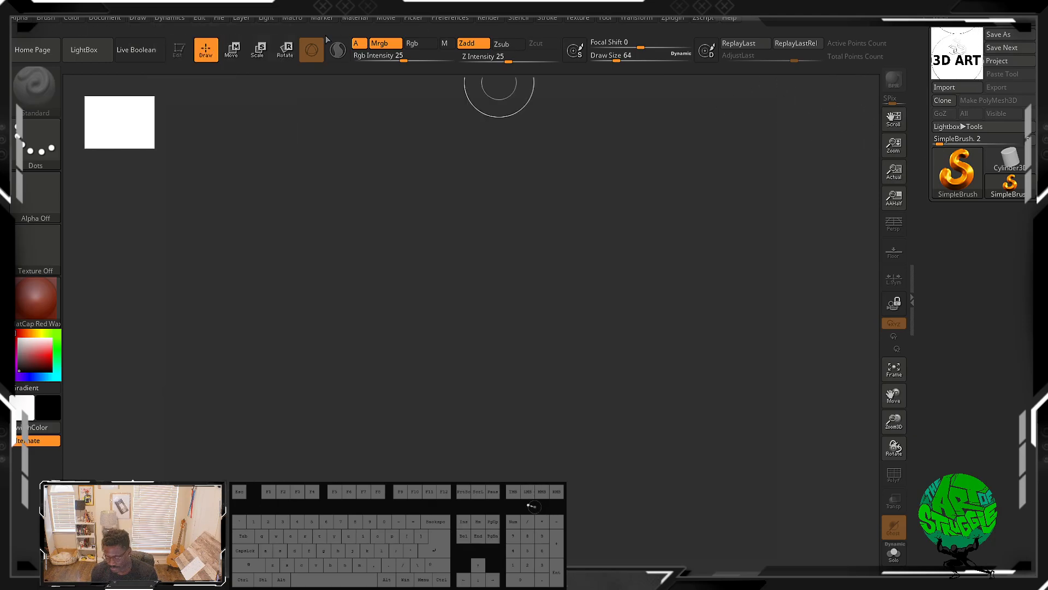
left_click(182, 20)
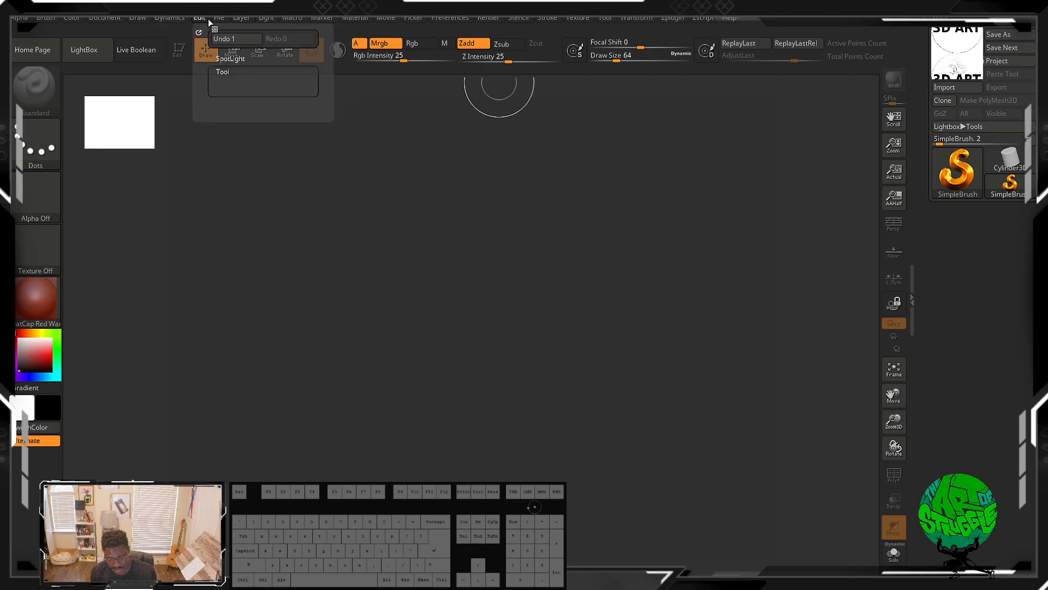
left_click(183, 21)
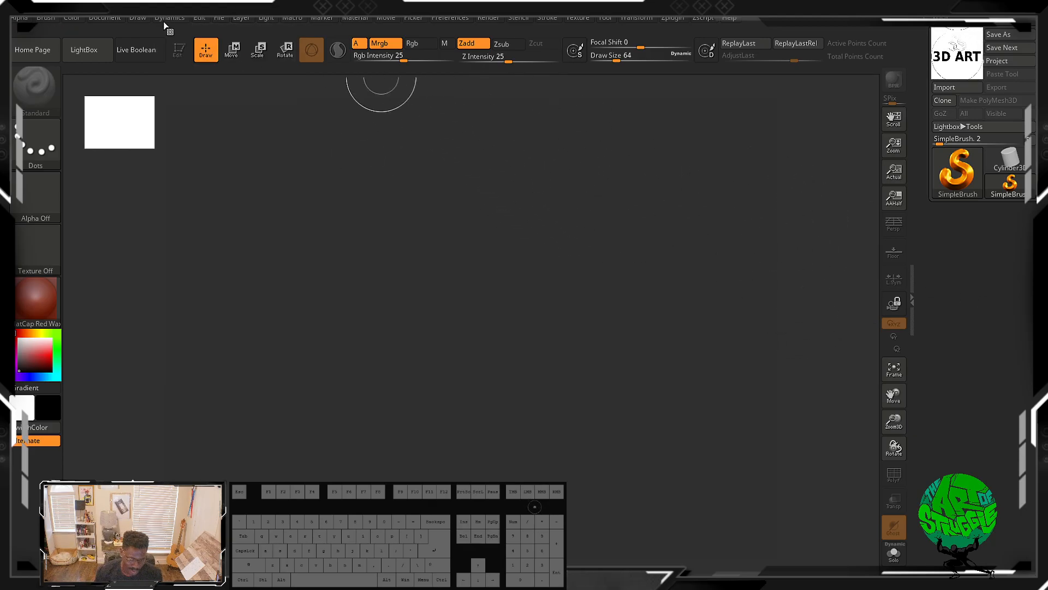
left_click(164, 18)
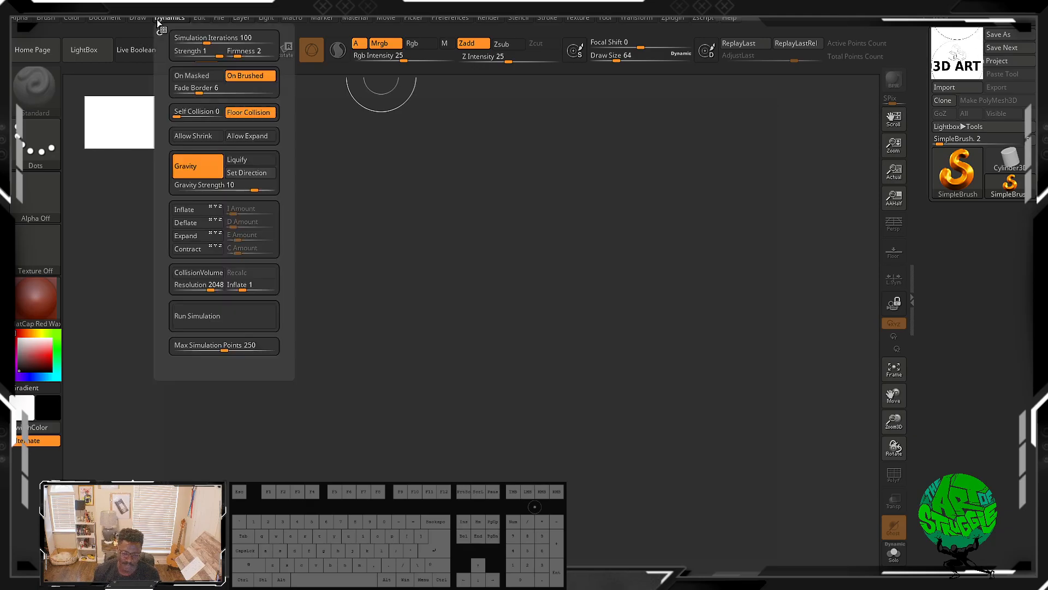
left_click(138, 18)
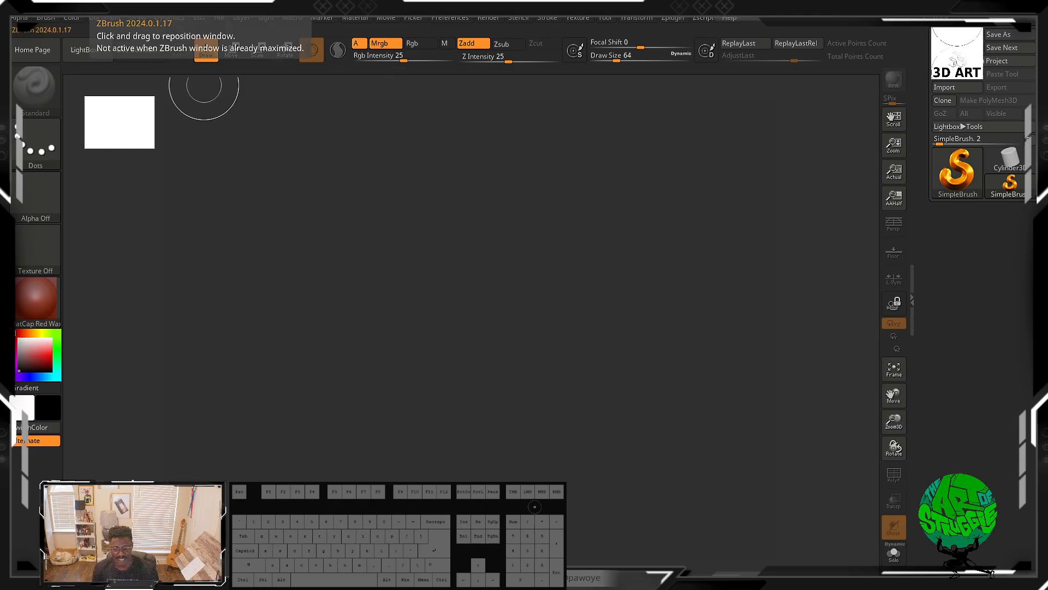
left_click(186, 18)
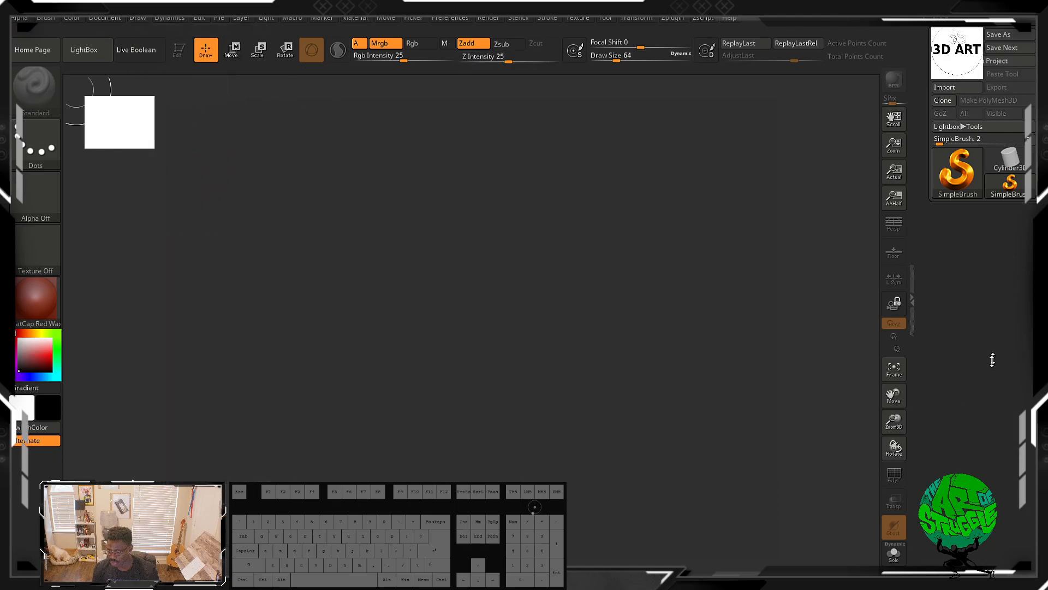
left_click(165, 22)
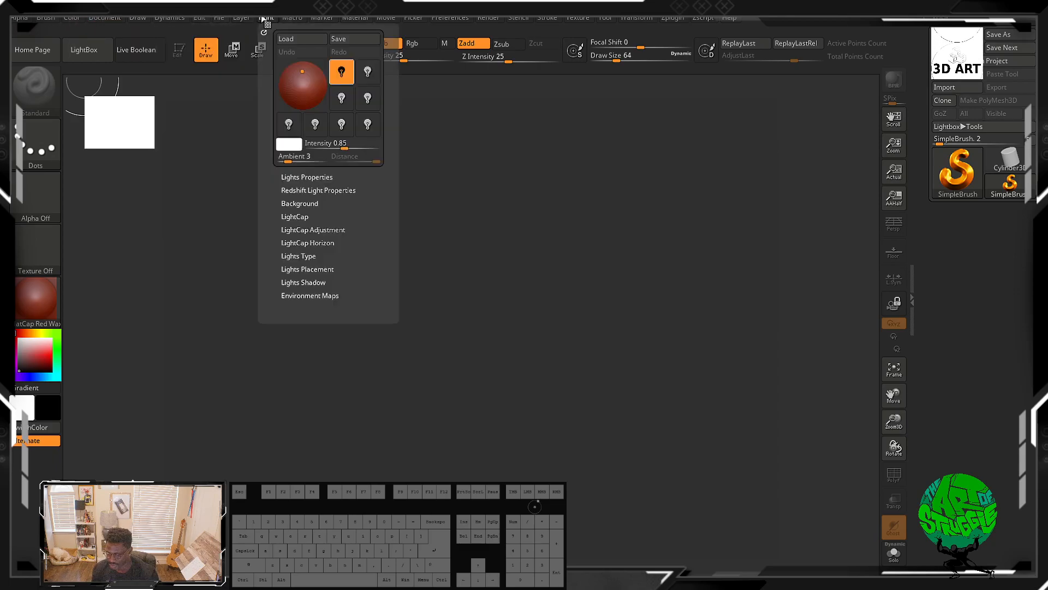
Step: Browse the File and Edit palettes, examining the Undo and Redo options
mouse_move(220, 20)
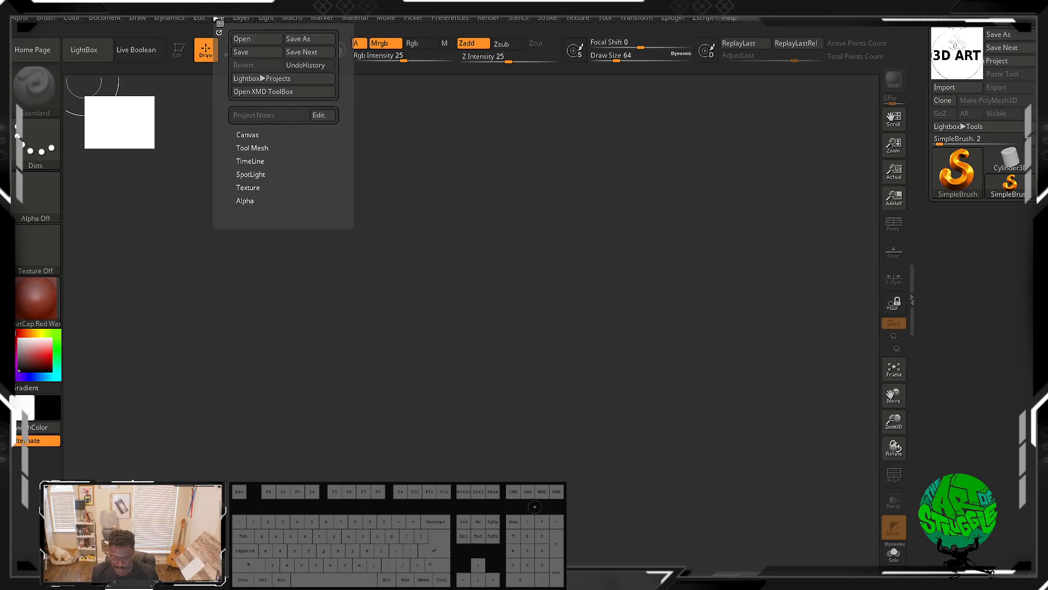
left_click(206, 18)
left_click(218, 17)
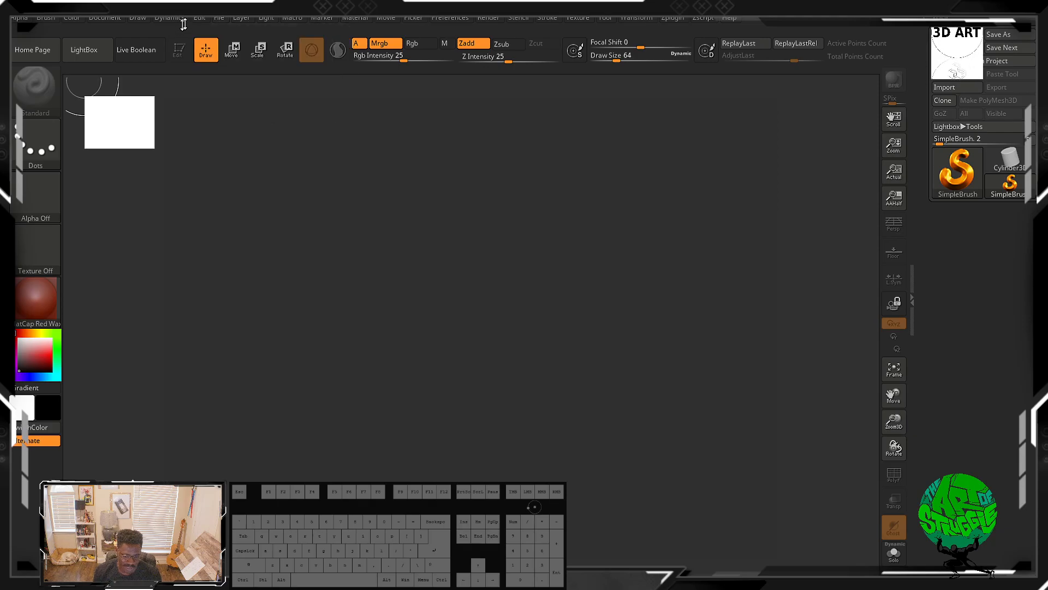
left_click(199, 18)
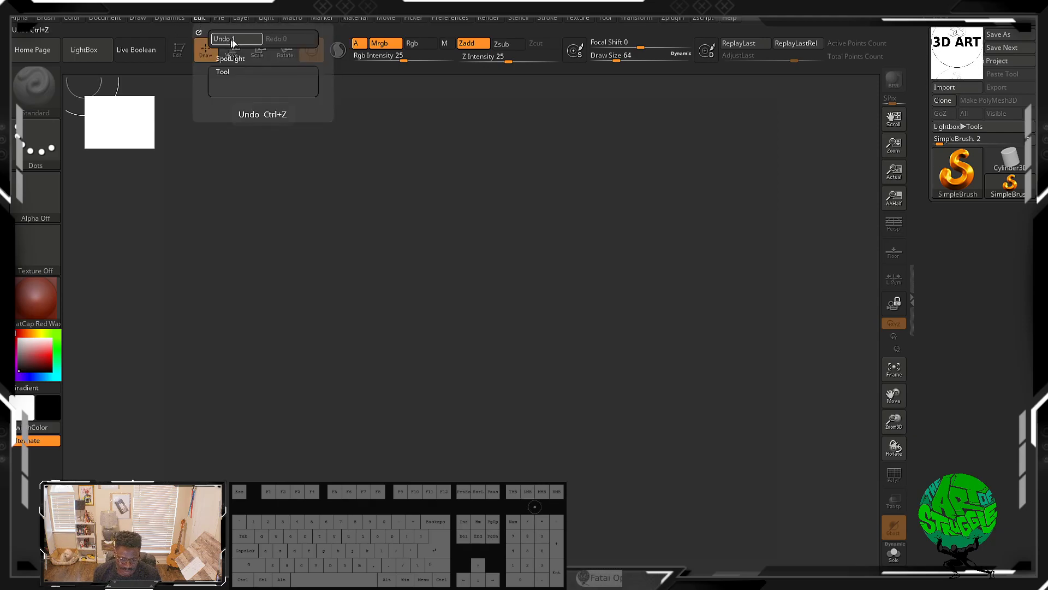
left_click(241, 17)
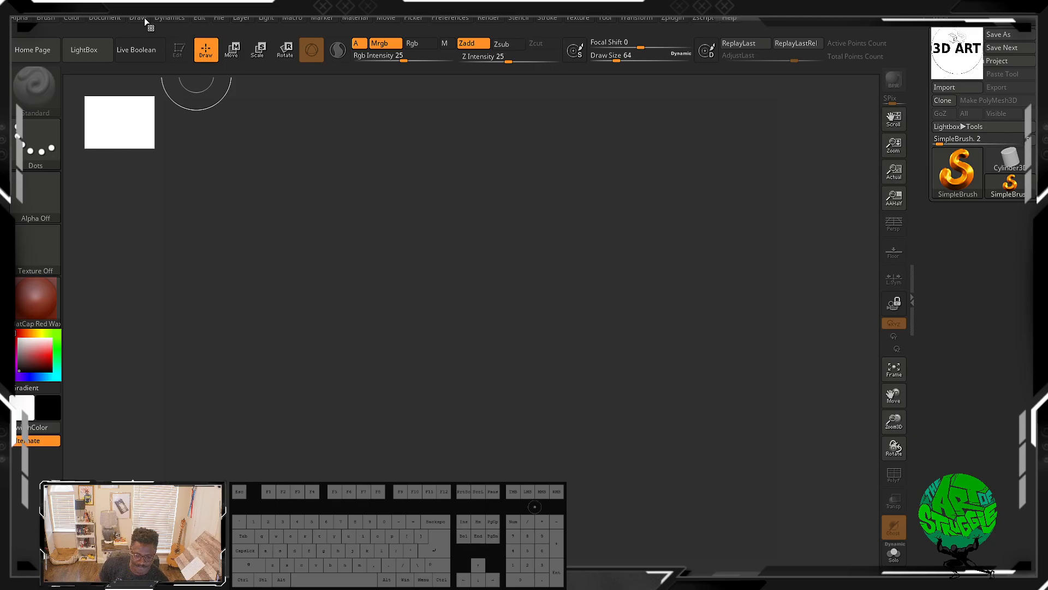
left_click(174, 20)
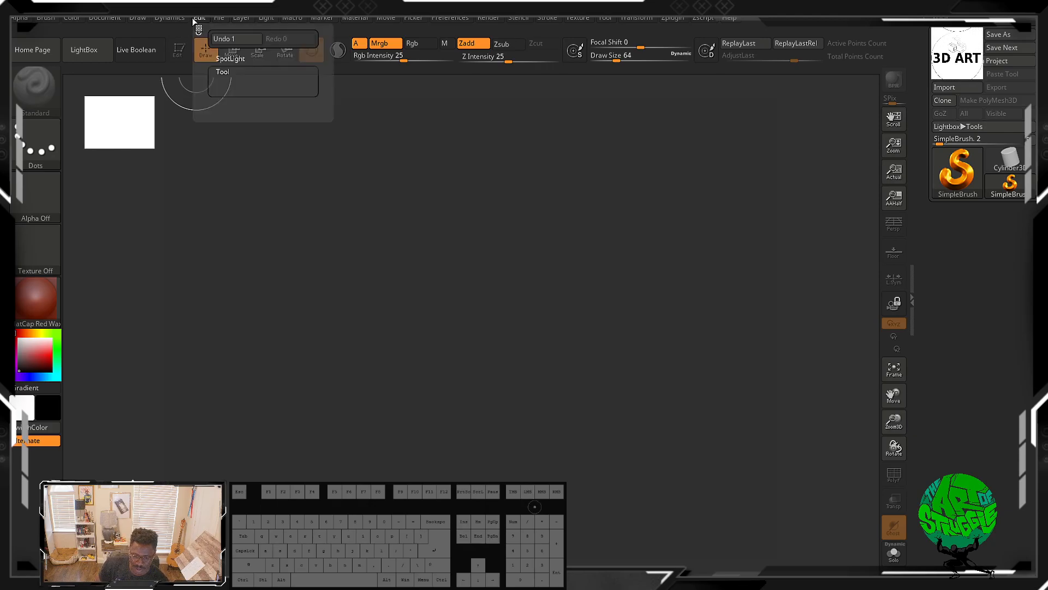
left_click(199, 18)
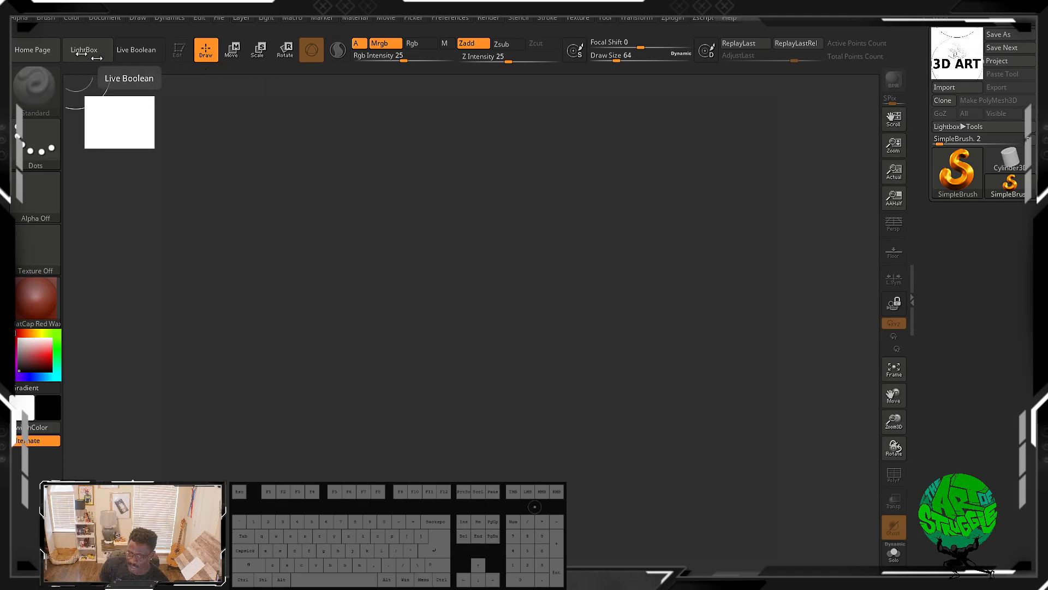
Step: Paint three strokes across the canvas and undo all three
left_click_drag(252, 170, 267, 248)
left_click_drag(325, 216, 424, 220)
left_click_drag(287, 230, 428, 355)
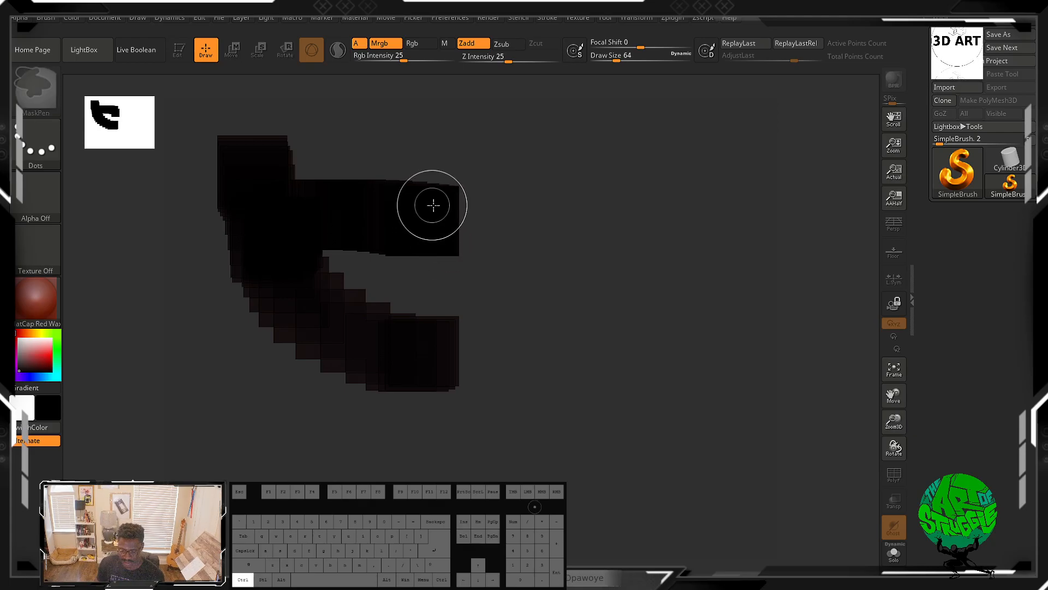
key("ctrl+z")
key("ctrl+z")
key("ctrl+z")
key("ctrl+z")
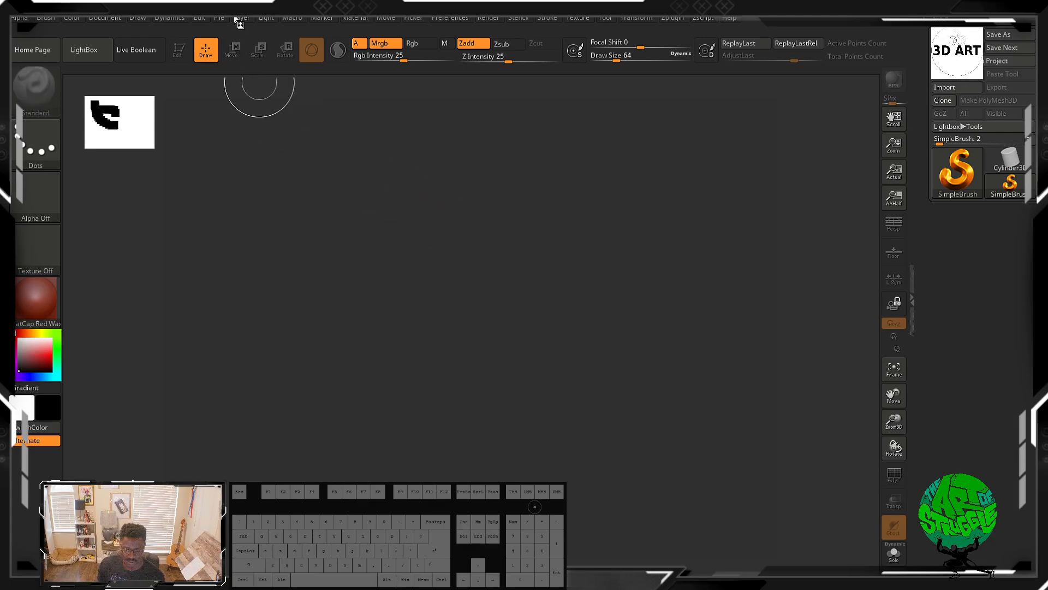
Step: Expand the File palette's Canvas, Tool Mesh, TimeLine, SpotLight, Texture and Alpha sections to review their options
left_click(216, 20)
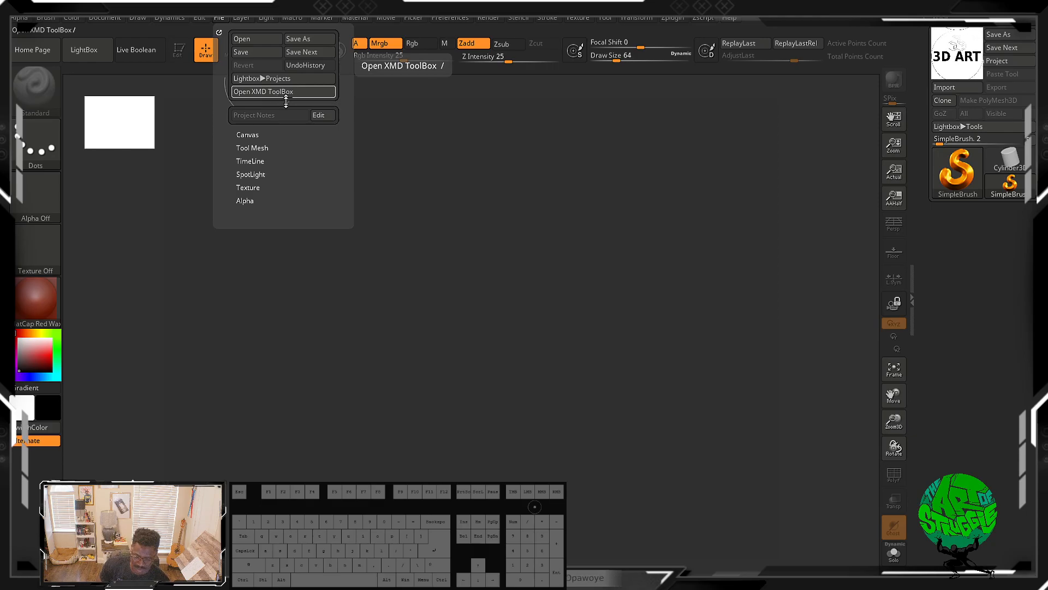
left_click(282, 134)
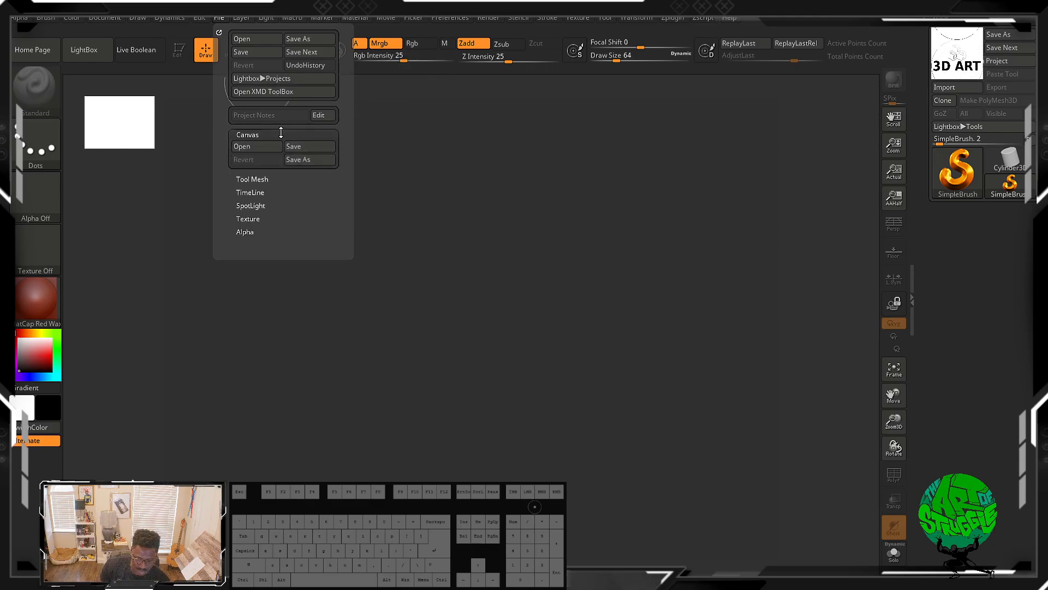
left_click(265, 175)
left_click(276, 147)
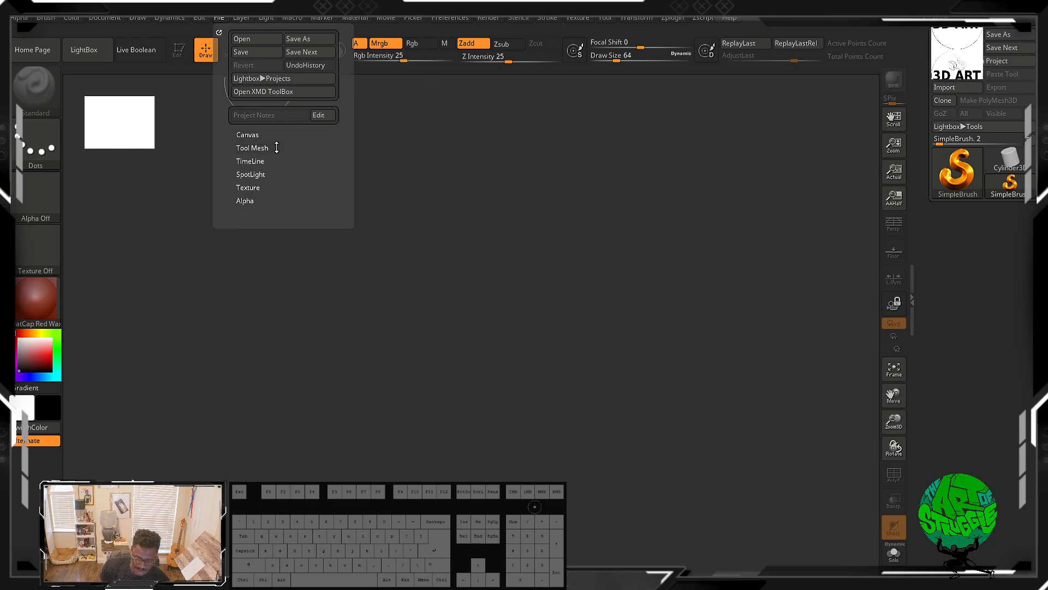
left_click(251, 161)
left_click(249, 190)
left_click(253, 218)
left_click(252, 219)
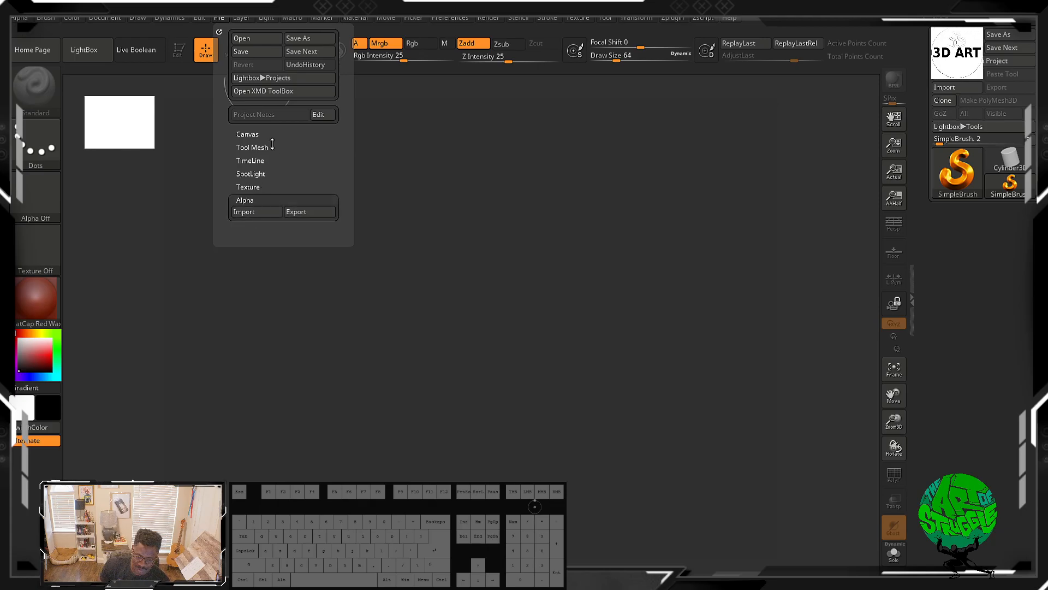
left_click(260, 188)
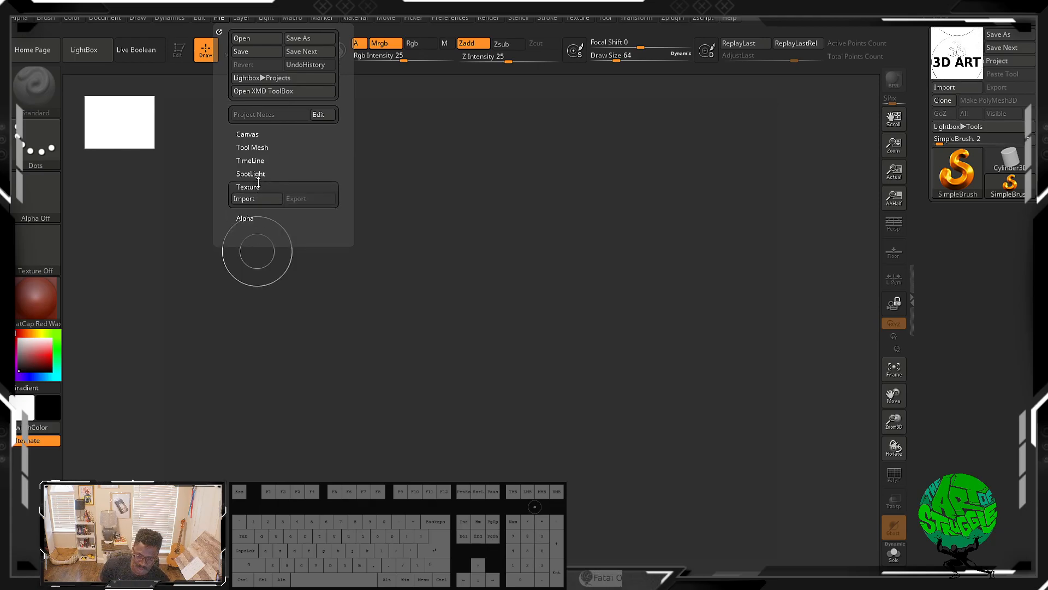
left_click(258, 173)
left_click(265, 162)
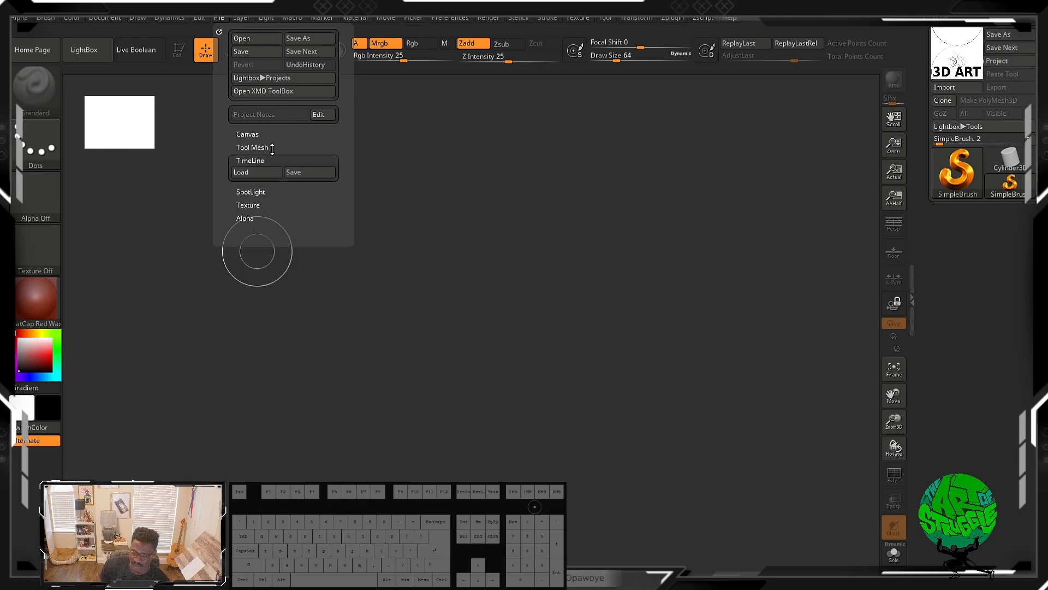
left_click(265, 149)
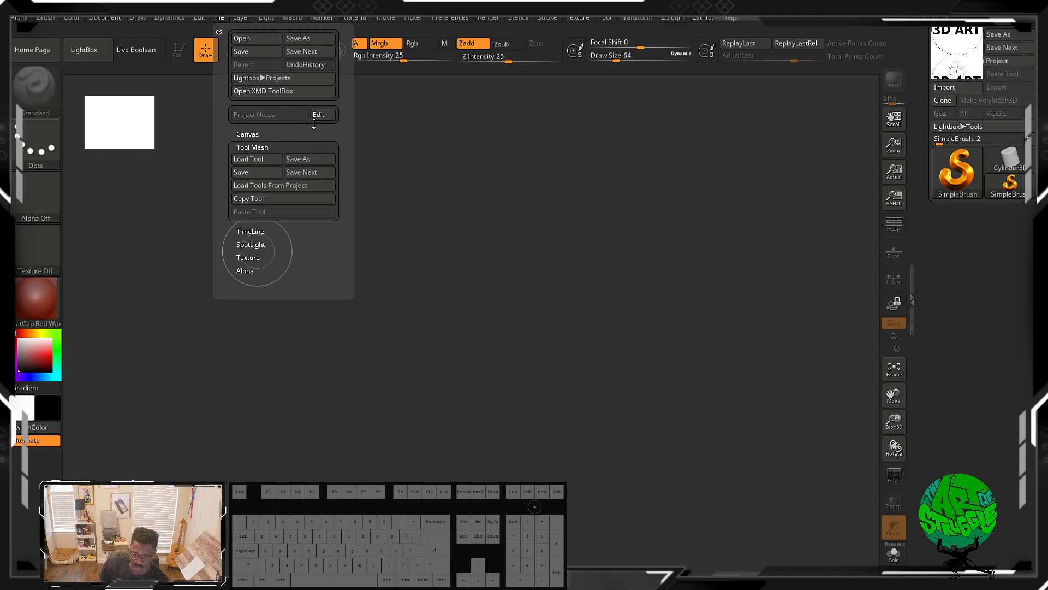
Step: Open and inspect the Macro and Layer palettes
left_click(240, 18)
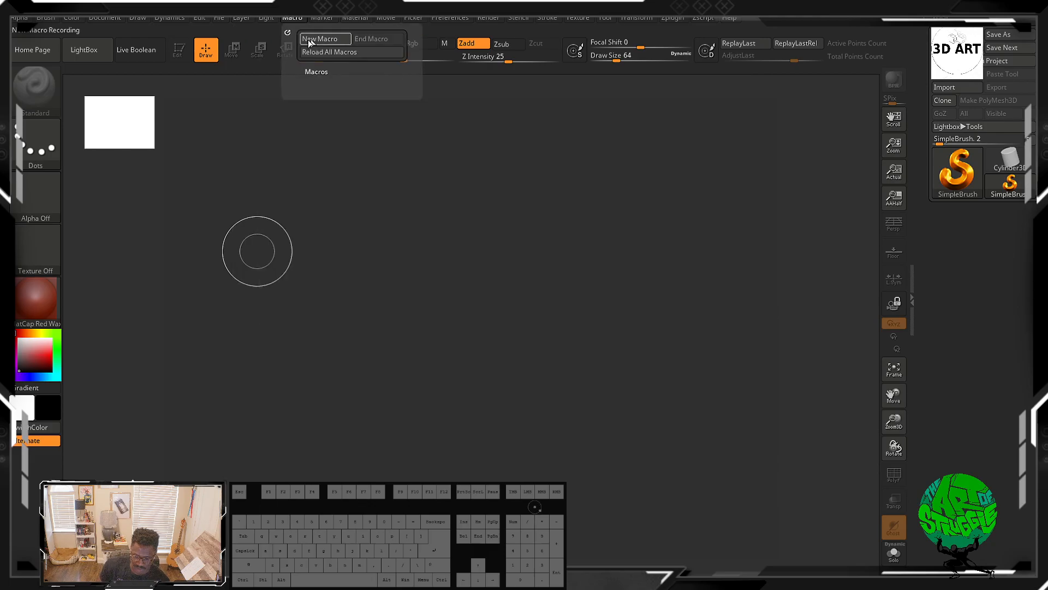
mouse_move(245, 21)
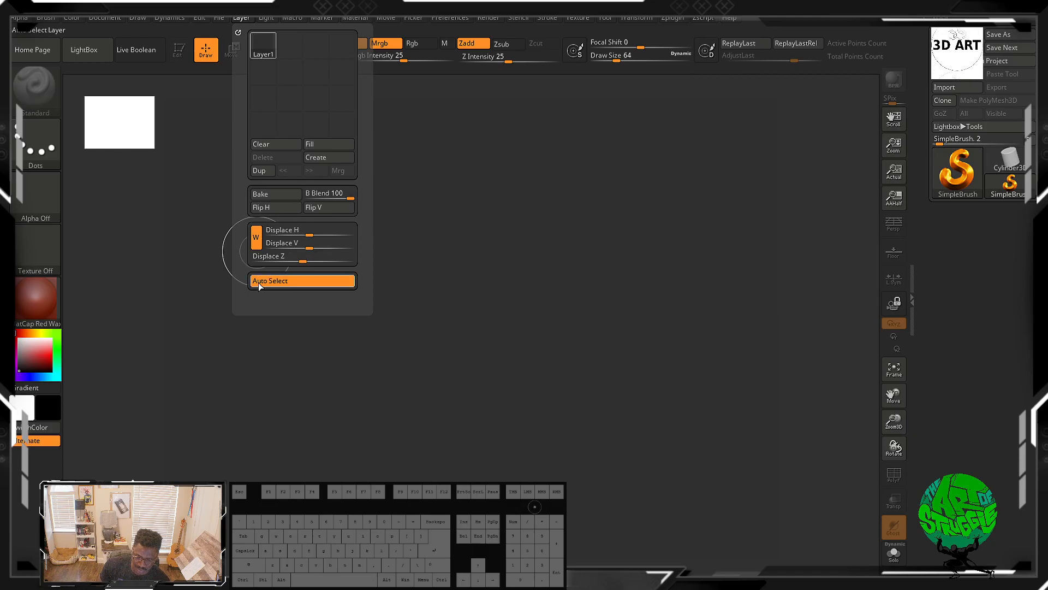
left_click(265, 18)
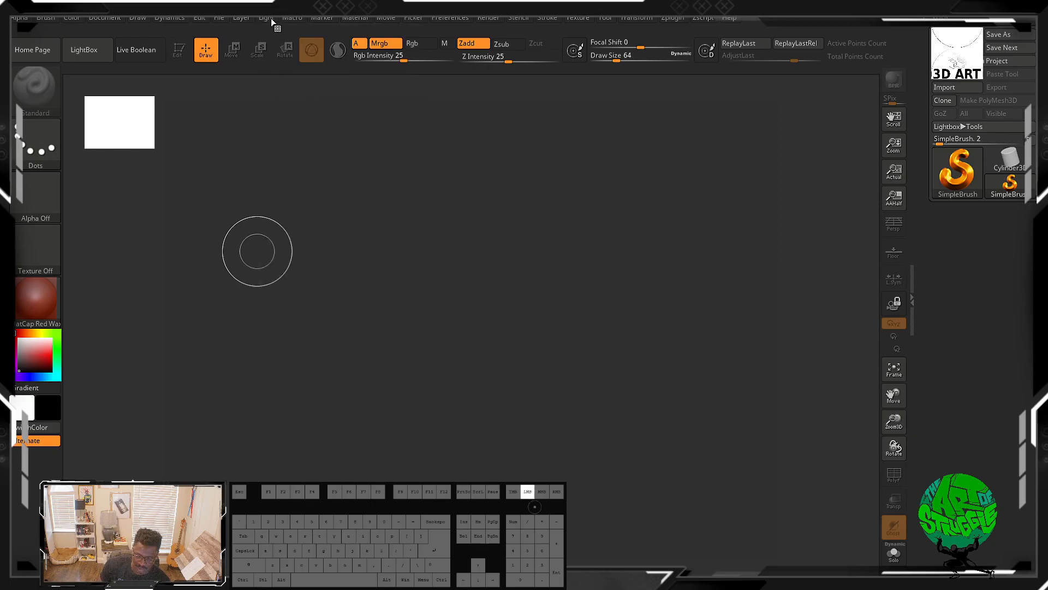
Step: Open the Light palette and select several of its light bulbs to change the scene lighting
left_click(270, 18)
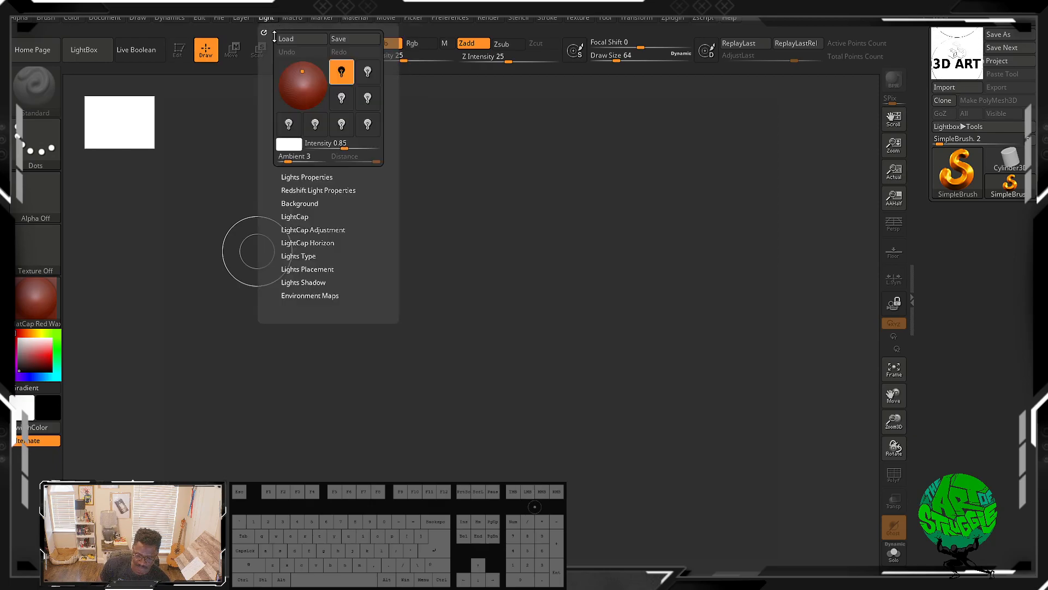
left_click(368, 75)
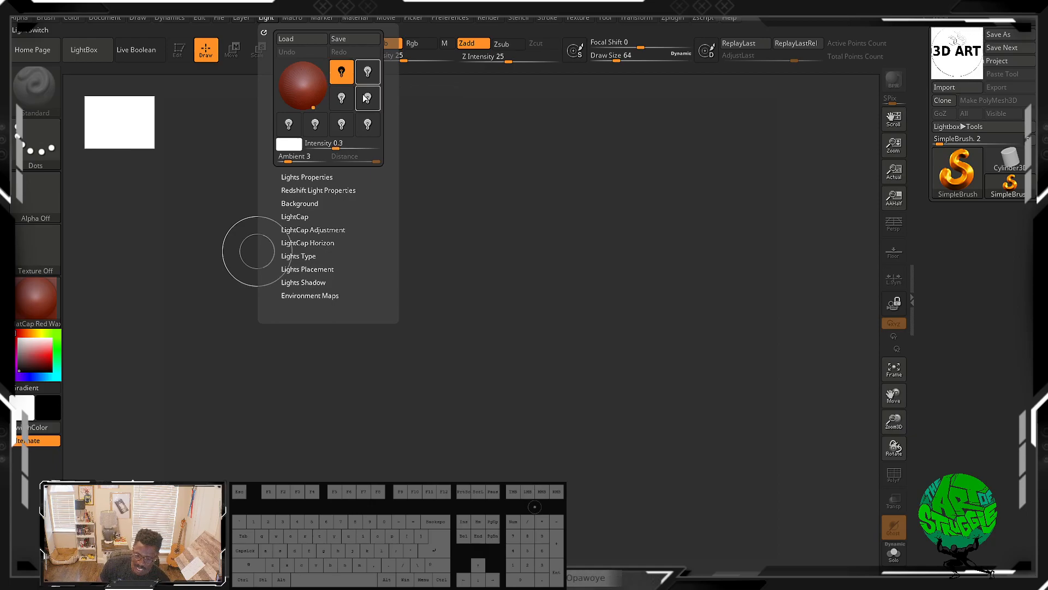
left_click(344, 97)
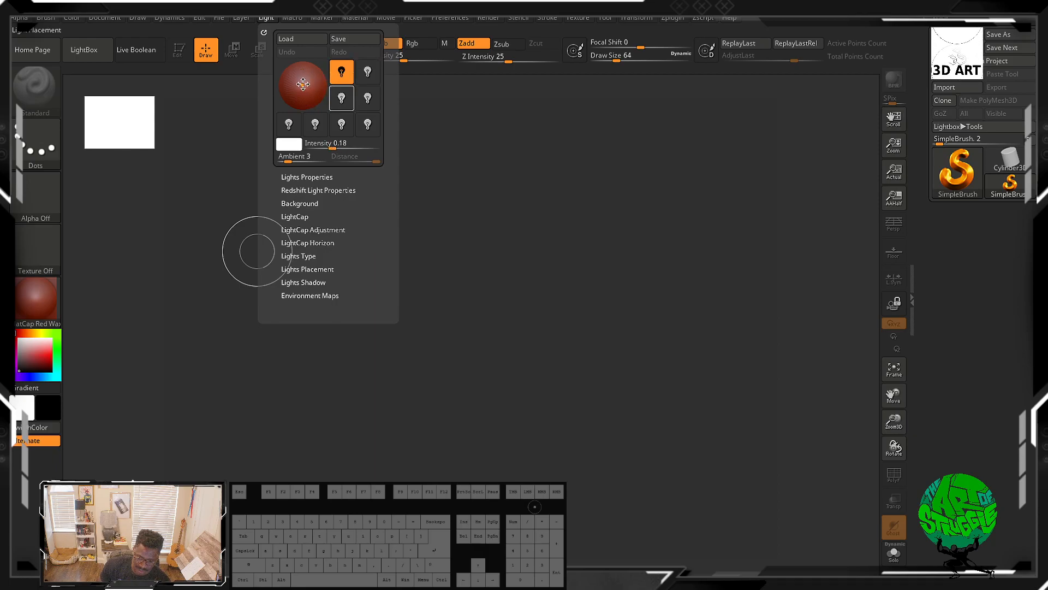
left_click(343, 125)
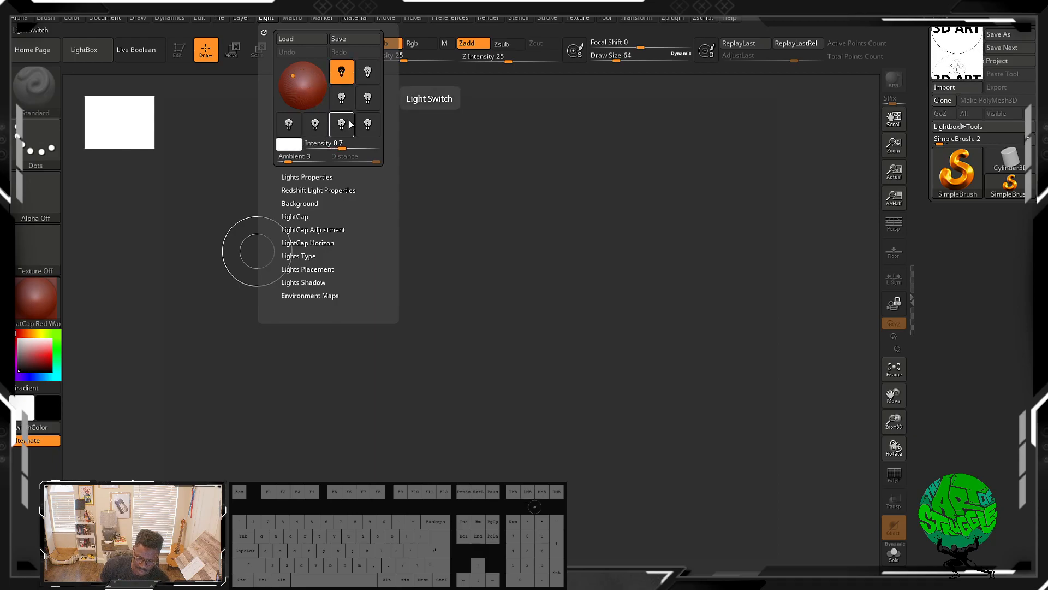
Step: Open the Macro palette and expand its Macros section to review the available macros
left_click(349, 77)
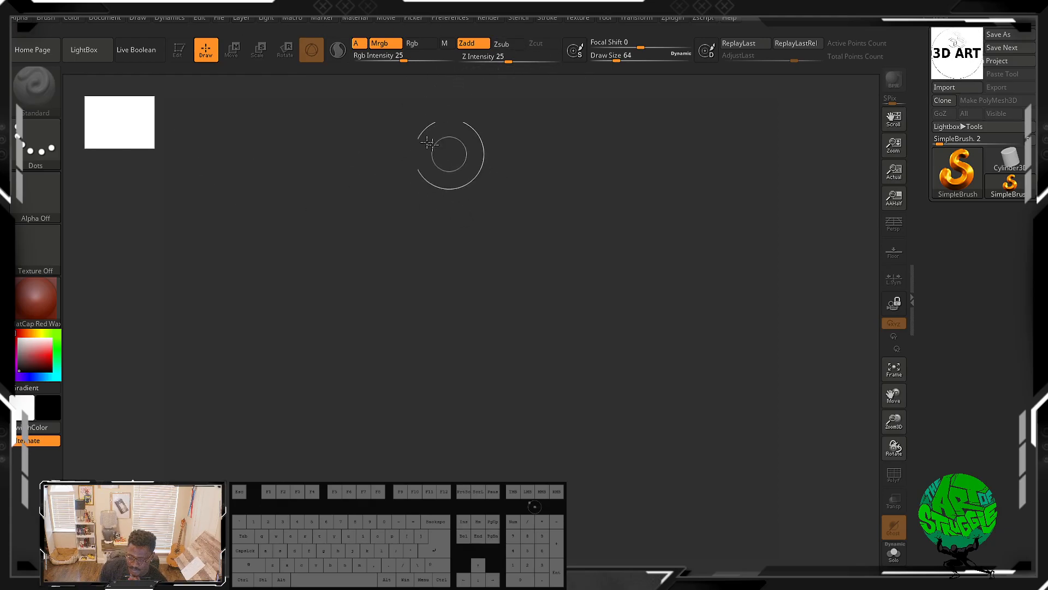
left_click(286, 18)
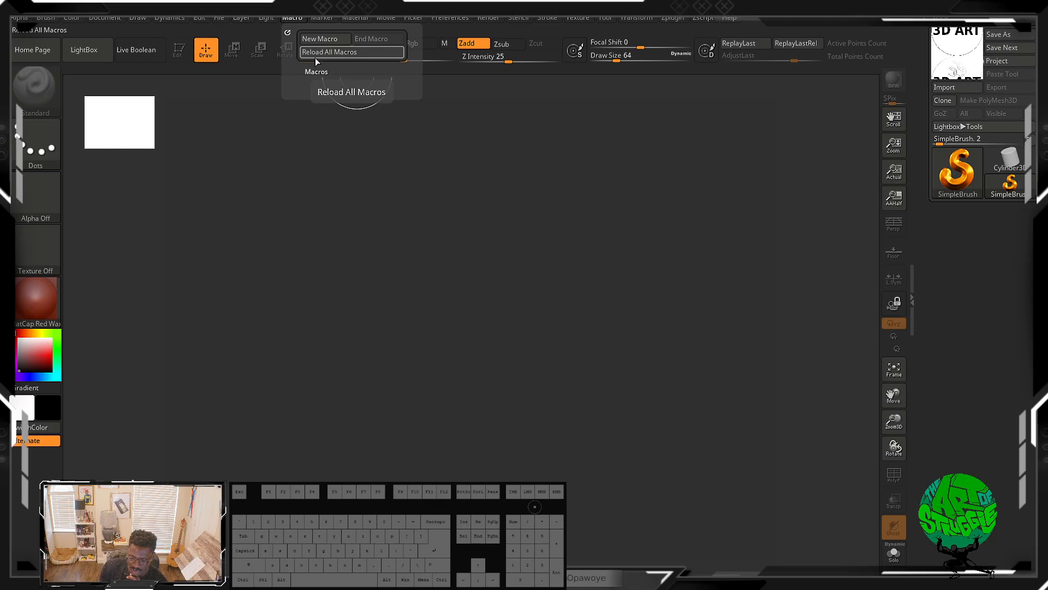
left_click(318, 72)
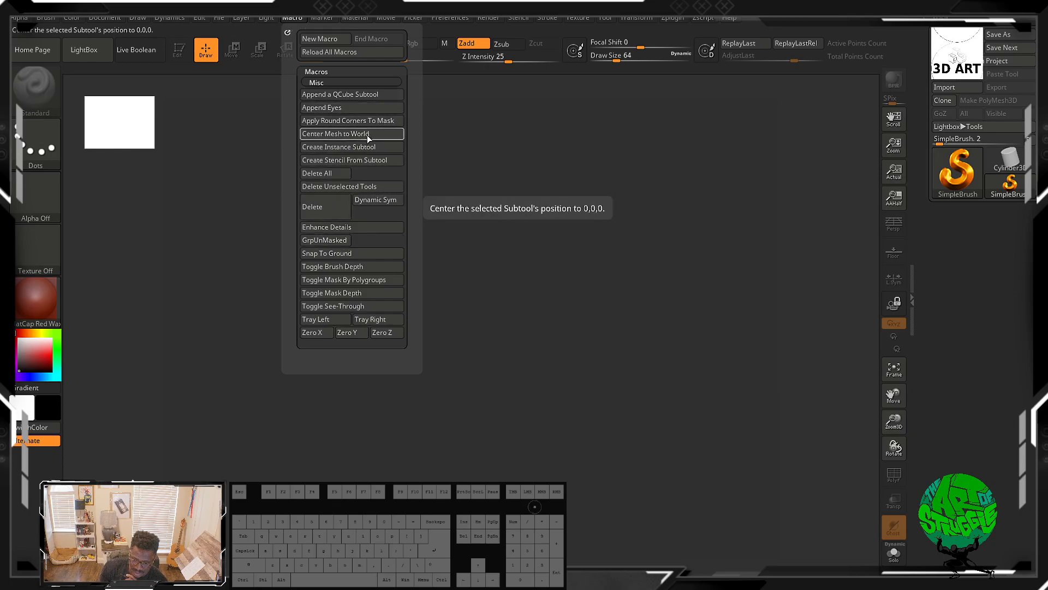
mouse_move(339, 22)
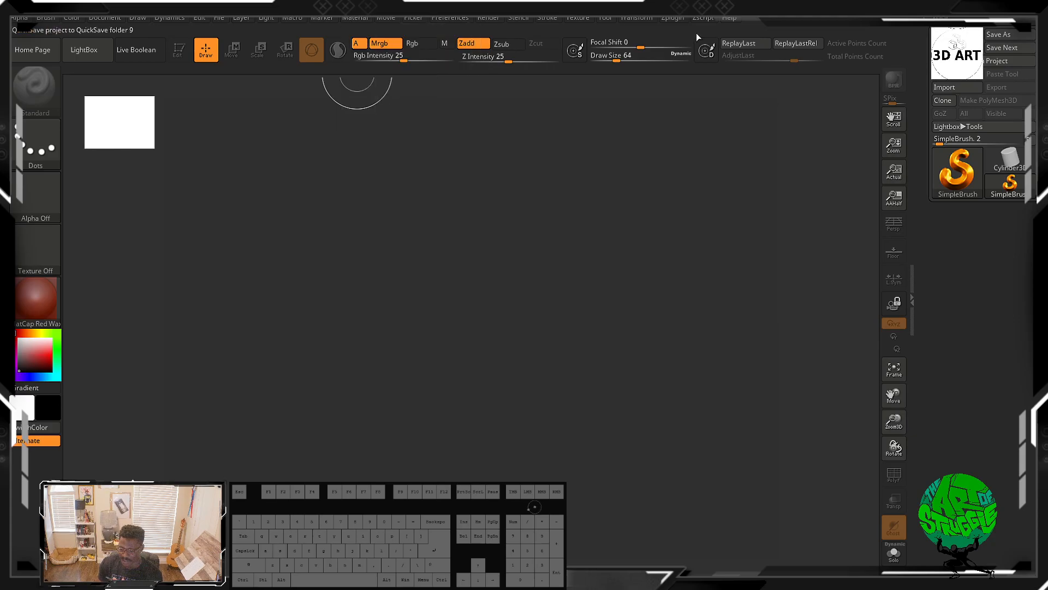
mouse_move(286, 22)
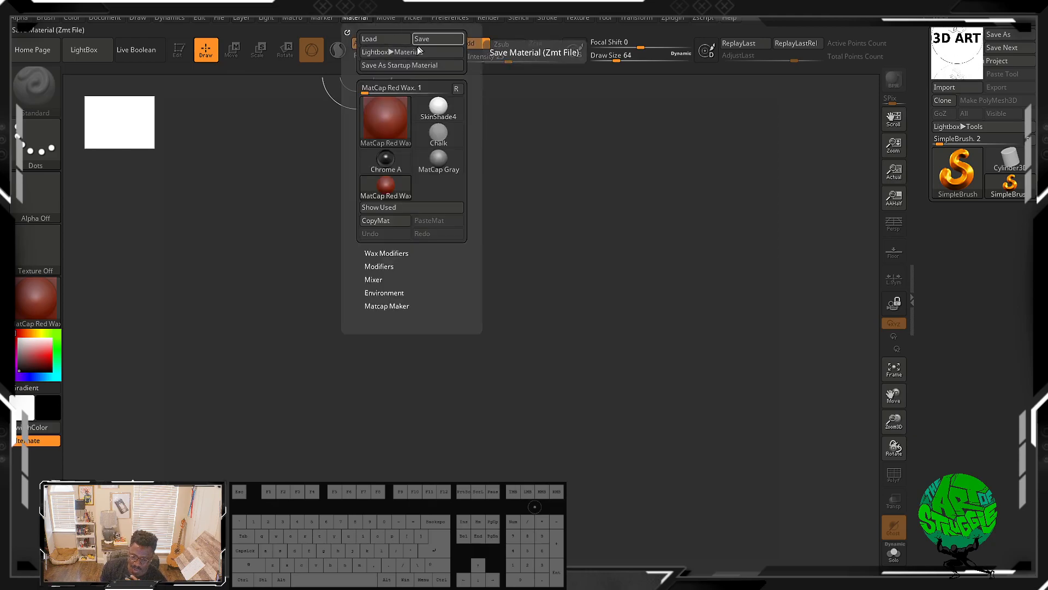
Step: Browse the Material palette's Lightbox materials and expand its Wax Modifiers and Modifiers sections to review their settings
left_click(400, 55)
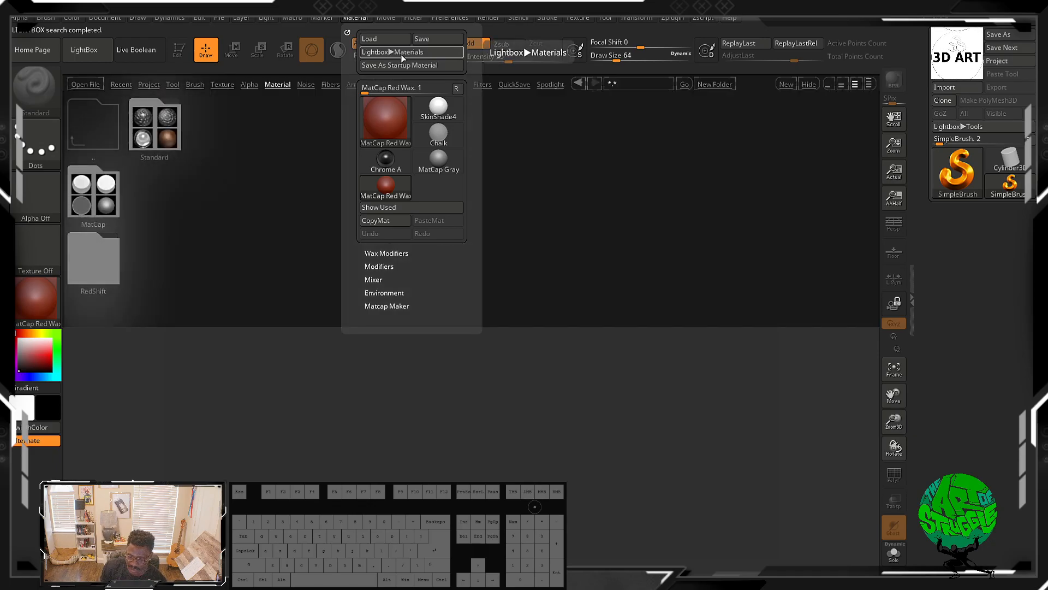
left_click(401, 54)
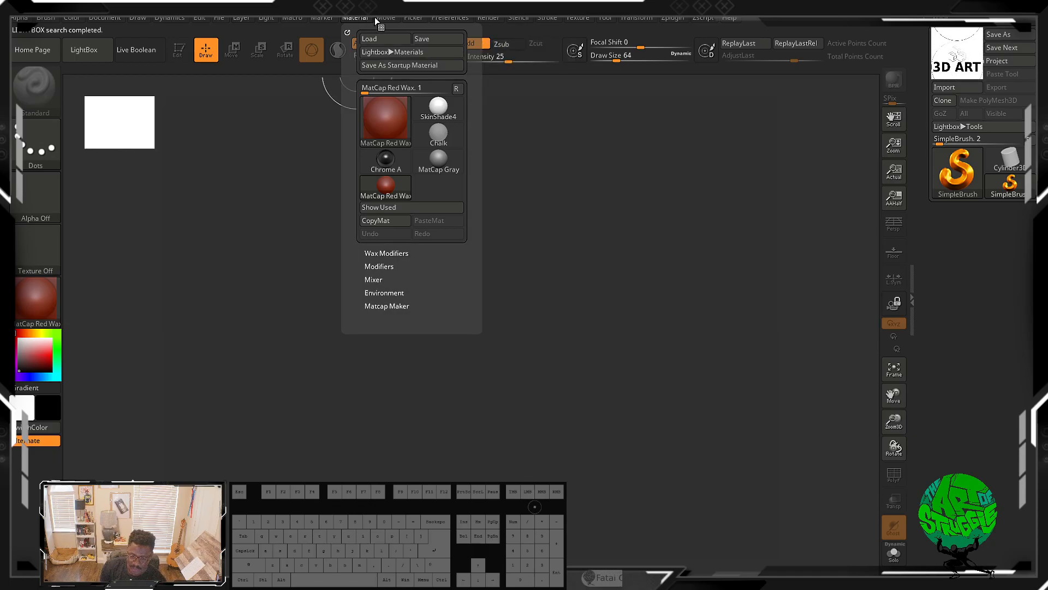
left_click(355, 18)
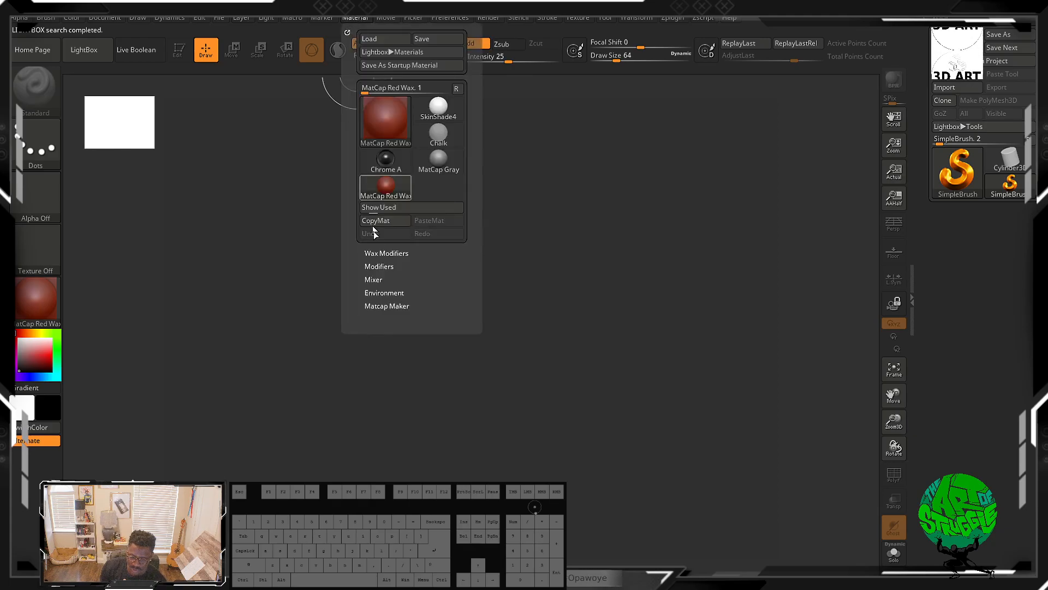
left_click(385, 254)
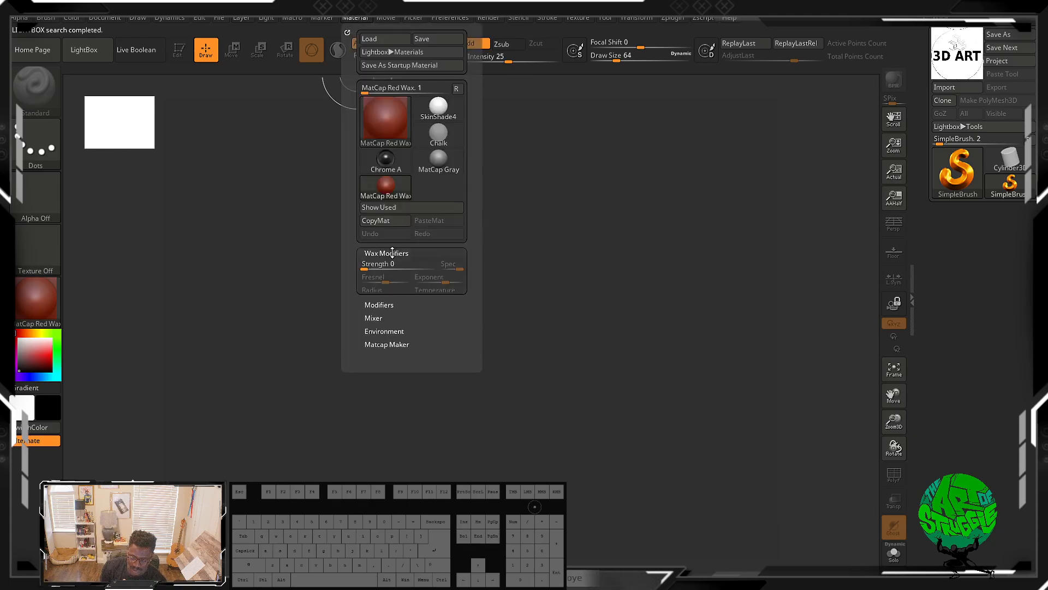
left_click(376, 310)
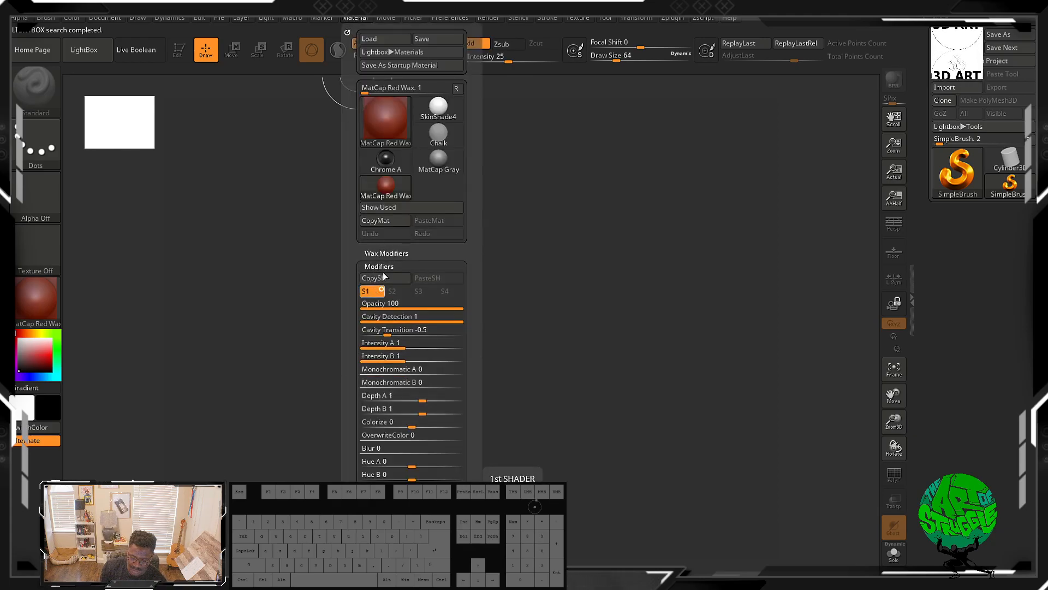
left_click(362, 18)
left_click_drag(474, 114, 487, 28)
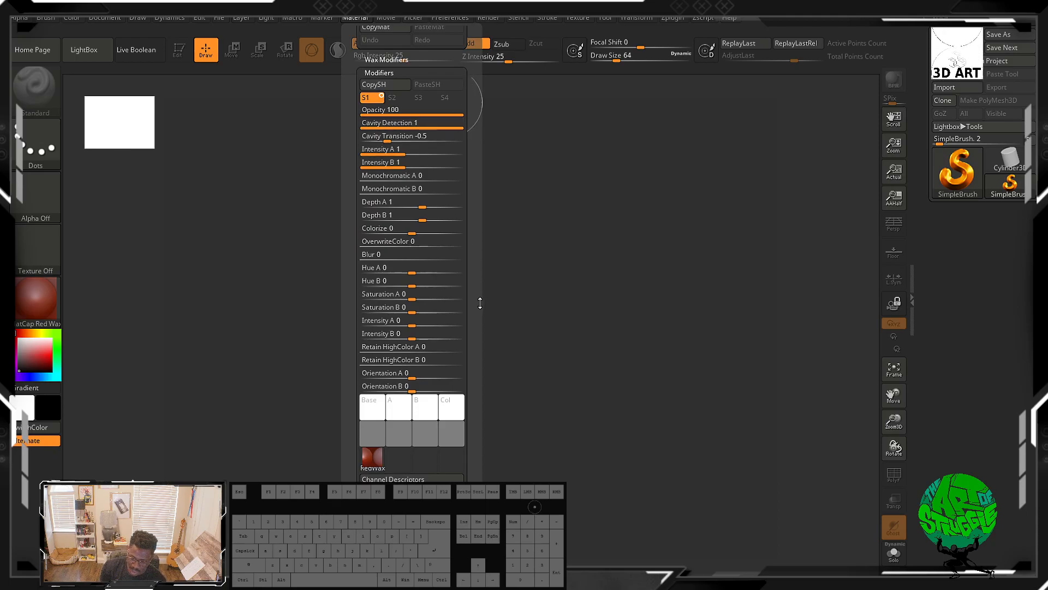
mouse_move(480, 311)
left_mouse_down()
mouse_move(489, 260)
mouse_move(470, 302)
left_mouse_up()
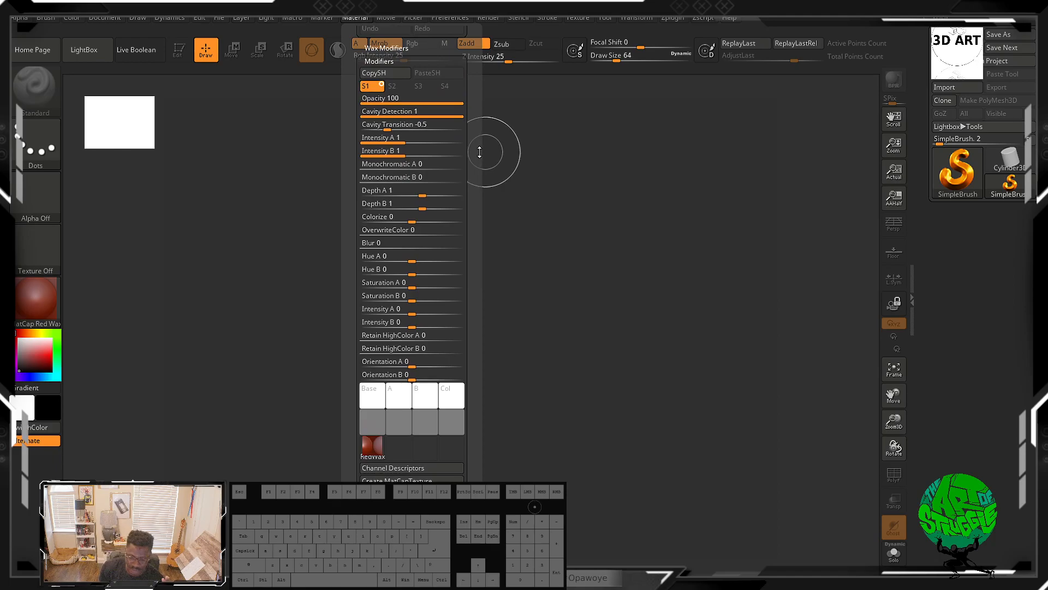
left_click_drag(479, 143, 446, 234)
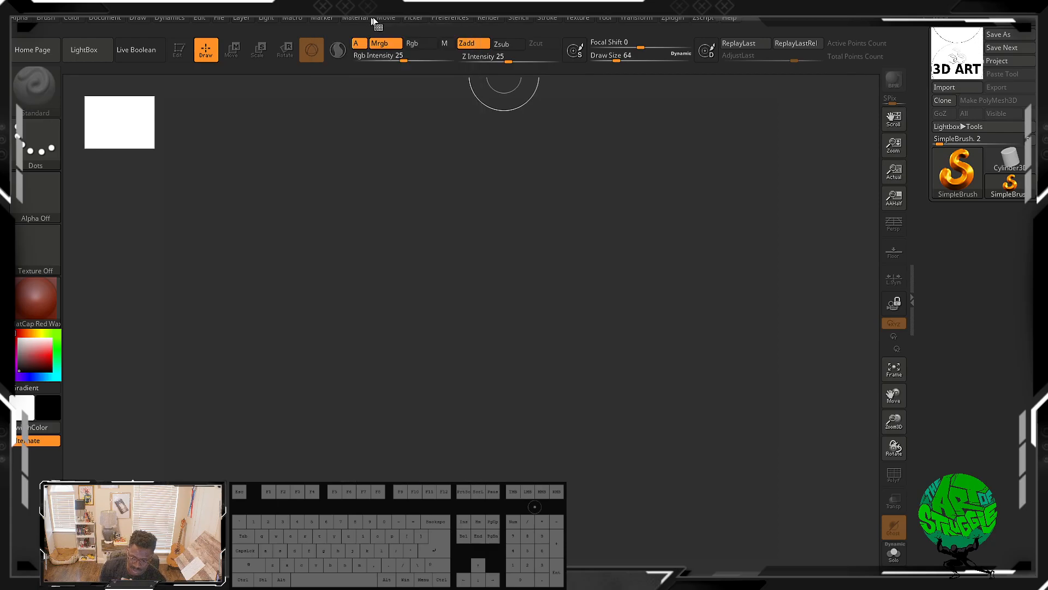
Step: Open the Movie palette and expand its Modifiers, TimeLine and TimeLine Tracks sections to review their options
mouse_move(381, 18)
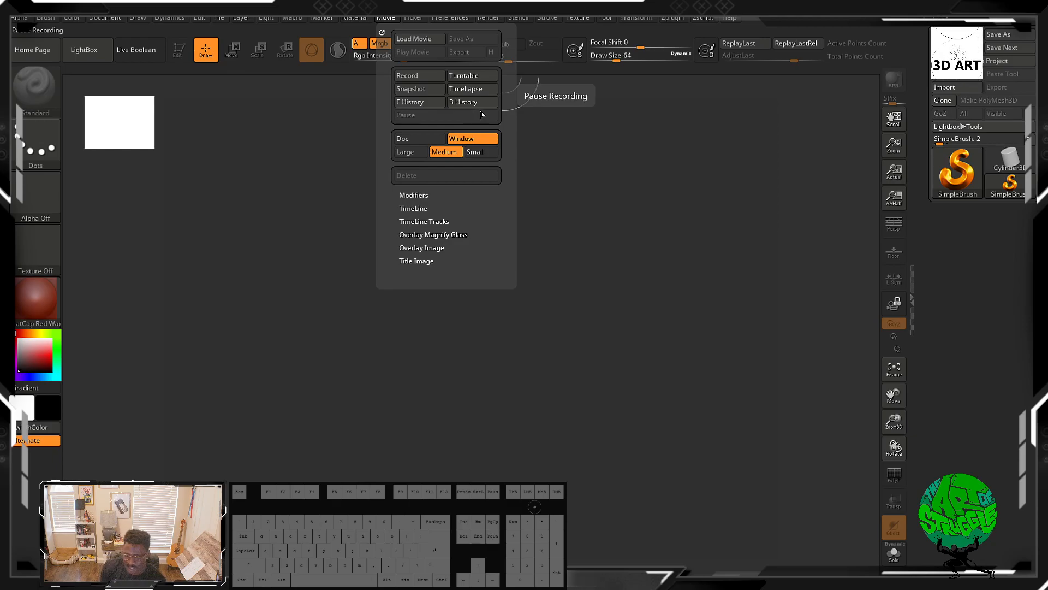
left_click(413, 195)
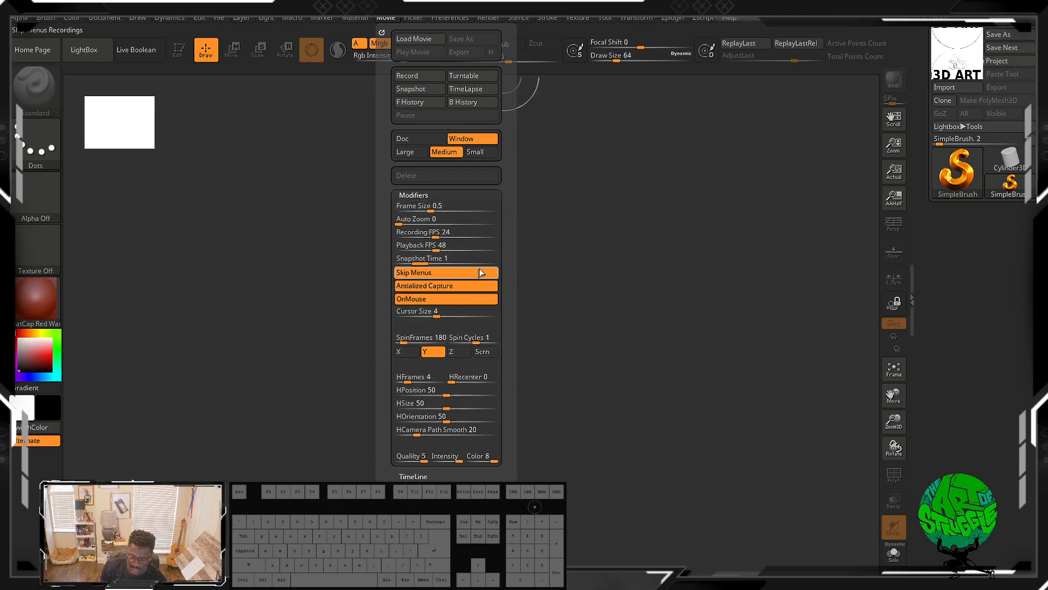
scroll(518, 204, "down", 2)
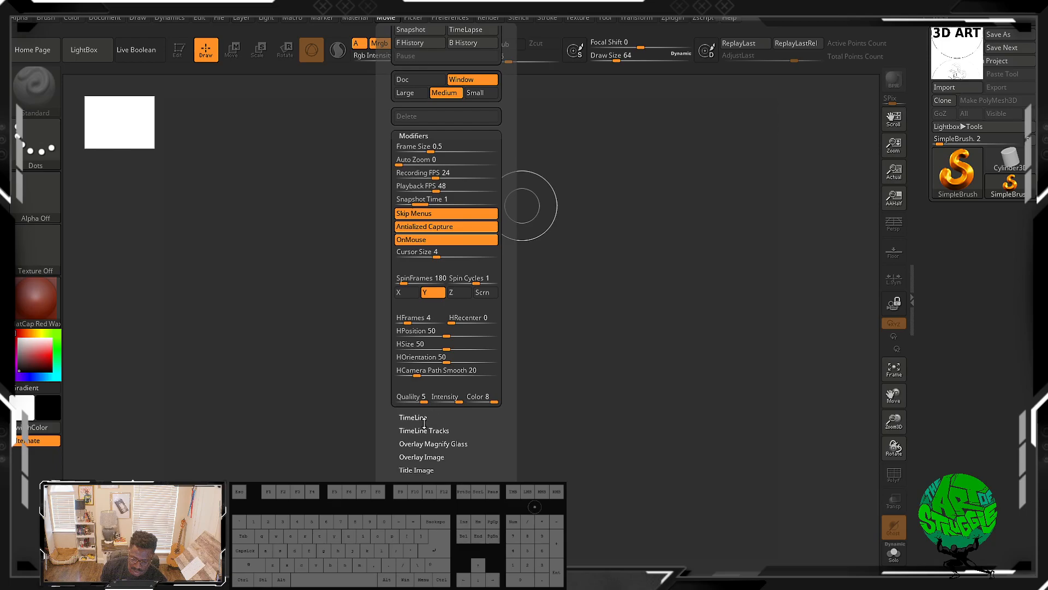
left_click(421, 417)
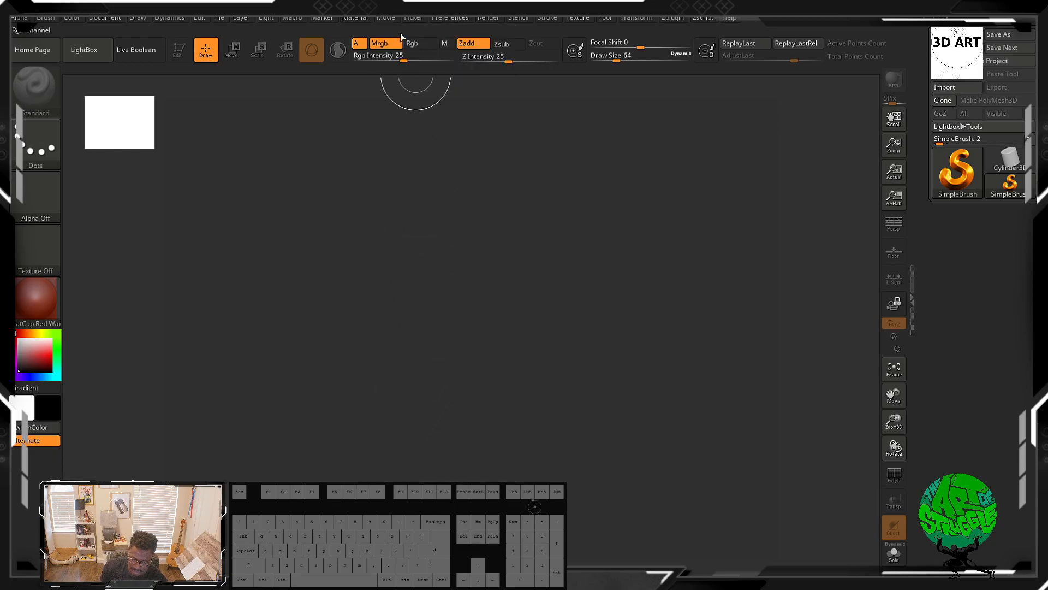
left_click(377, 18)
left_click(413, 341)
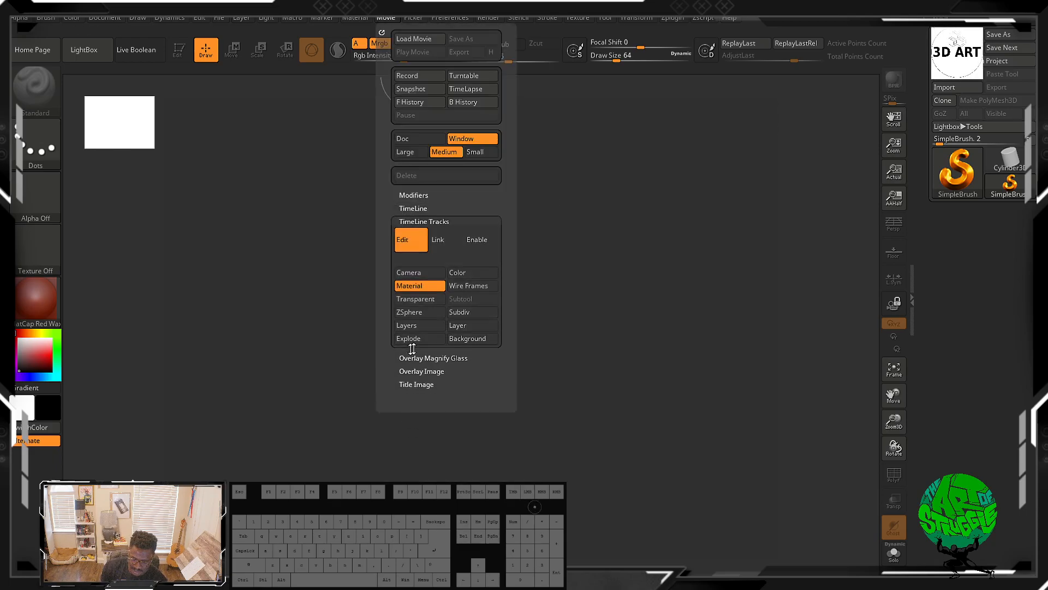
left_click(428, 423)
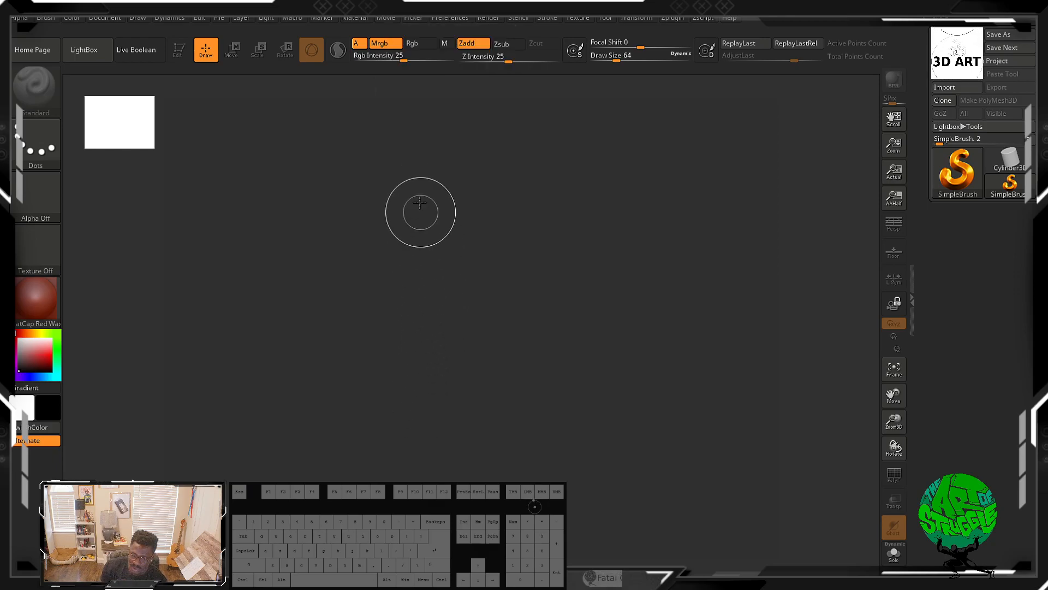
Step: Open the Picker palette and expand its Source, Orientation and Depth sections
left_click(376, 19)
left_click(362, 20)
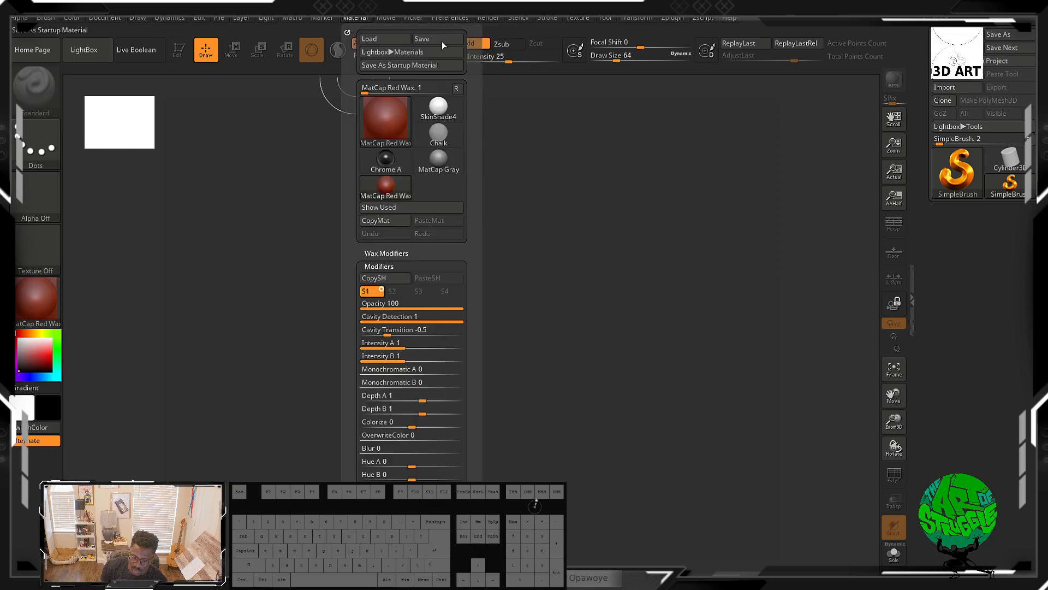
left_click(390, 17)
left_click(390, 18)
left_click(412, 18)
left_click(412, 18)
left_click(413, 19)
left_click(435, 40)
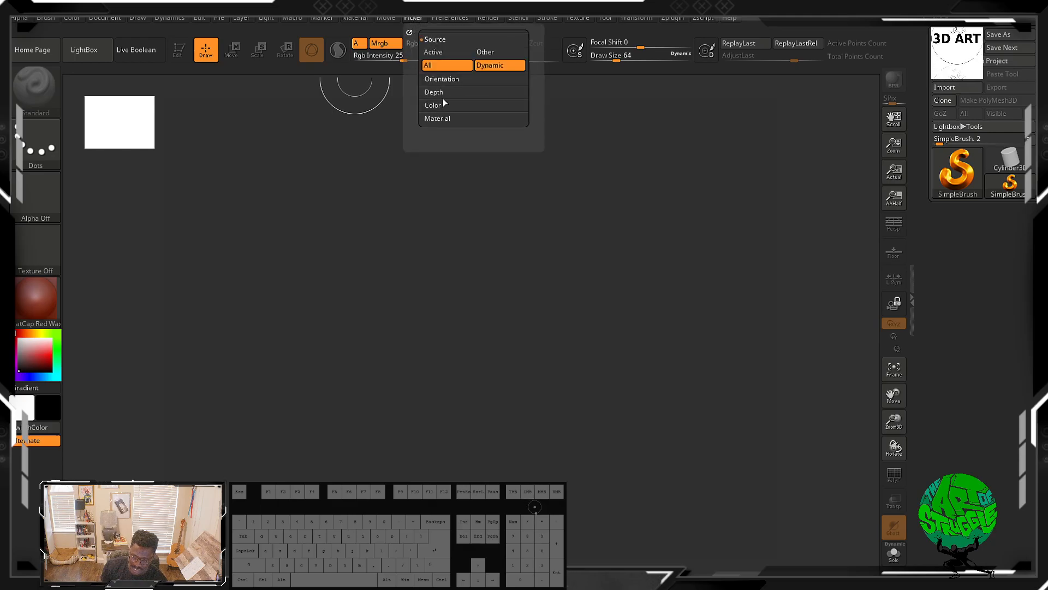
left_click(457, 77)
left_click(437, 118)
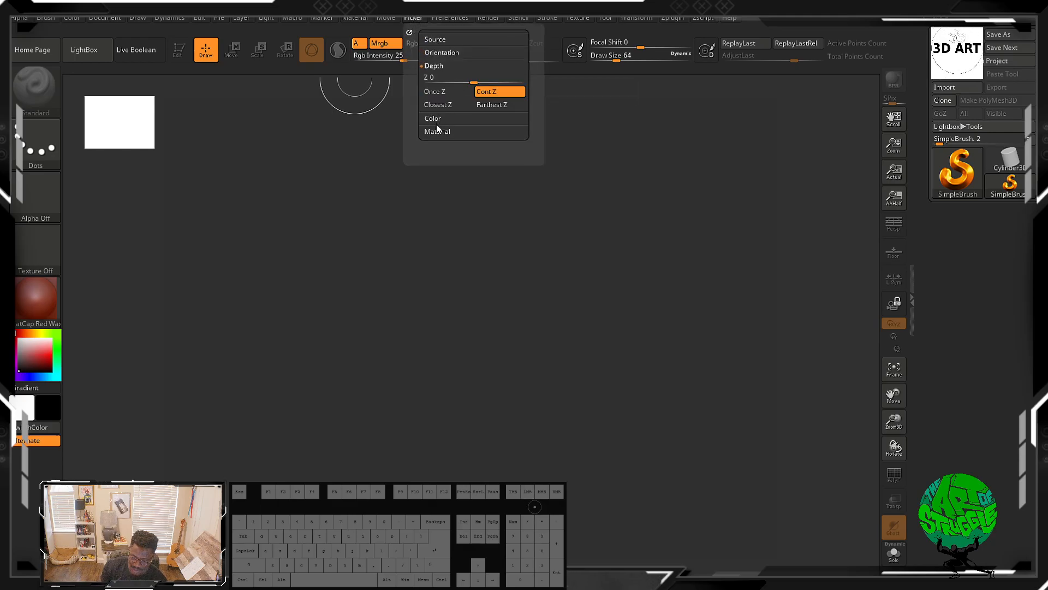
Step: Toggle the Picker's Once Z, Cont Z and Closest Z depth options and expand its Color and Material sections
left_click(439, 108)
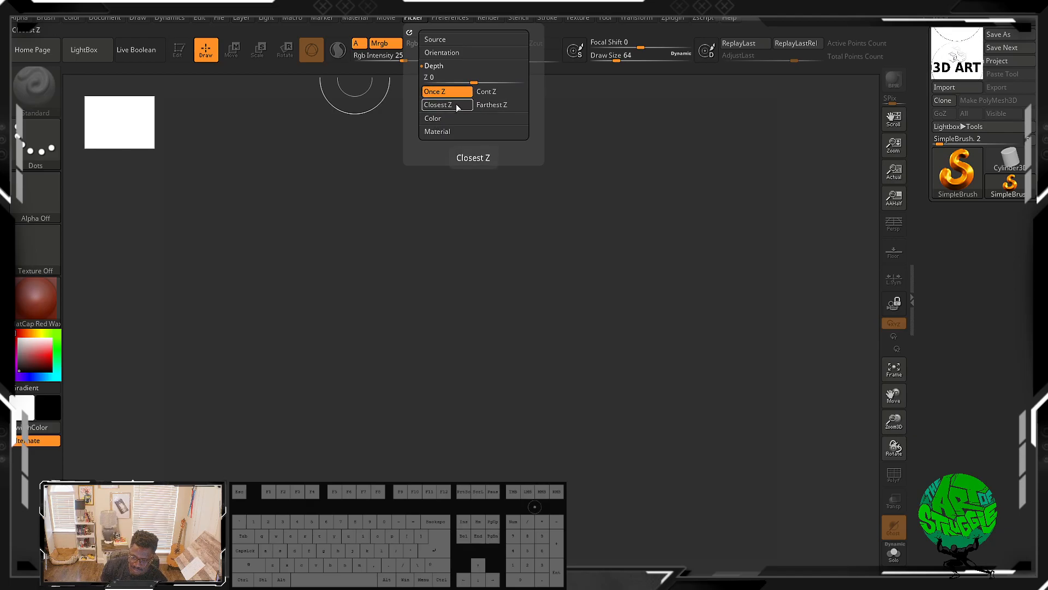
left_click(494, 91)
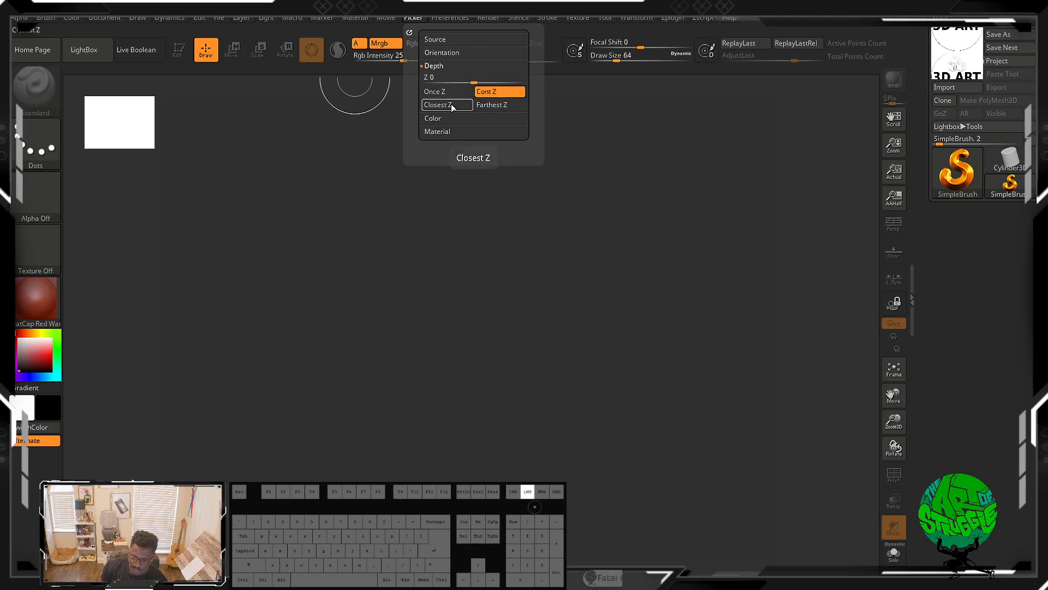
left_click(438, 104)
left_click(448, 91)
left_click(437, 118)
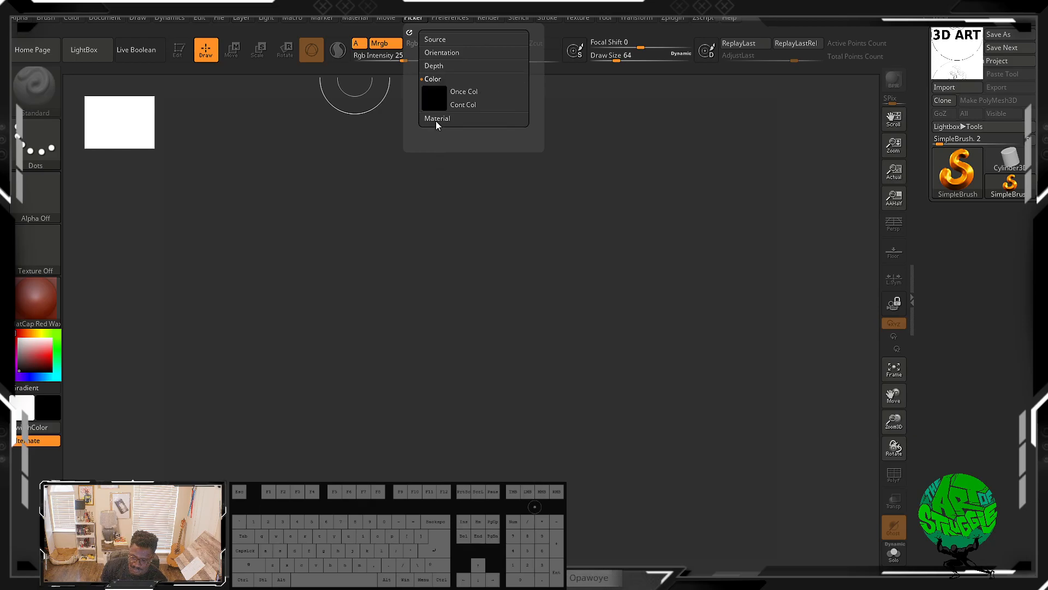
left_click(436, 120)
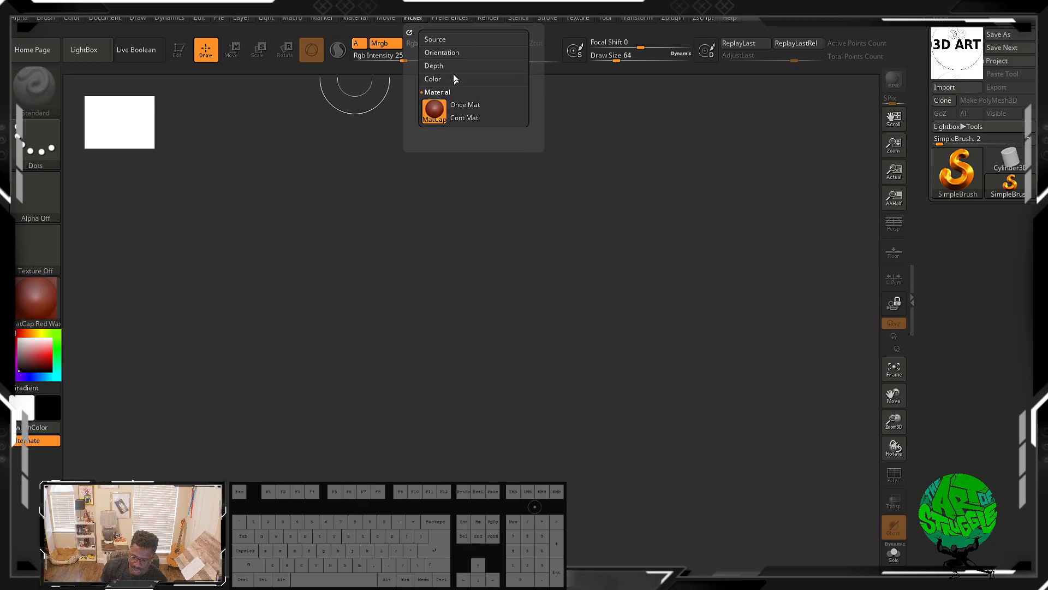
Step: Open the Preferences palette and expand its Transpose and Magnify Glass sections to review their settings
left_click(434, 18)
left_click(445, 18)
left_click(447, 19)
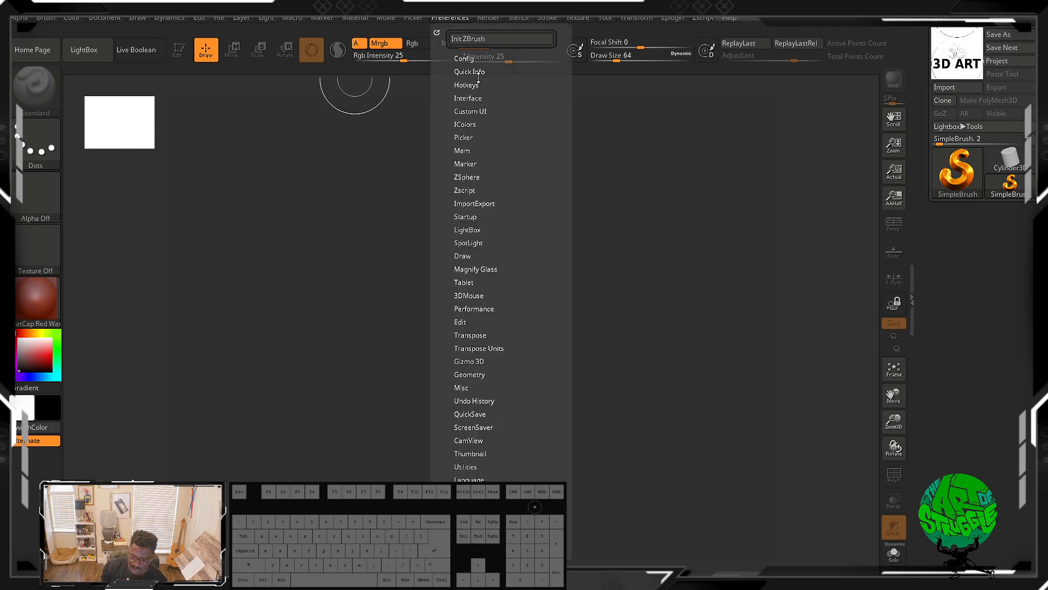
mouse_move(518, 288)
left_mouse_down()
mouse_move(522, 213)
mouse_move(515, 269)
mouse_move(499, 280)
left_mouse_up()
left_click(484, 323)
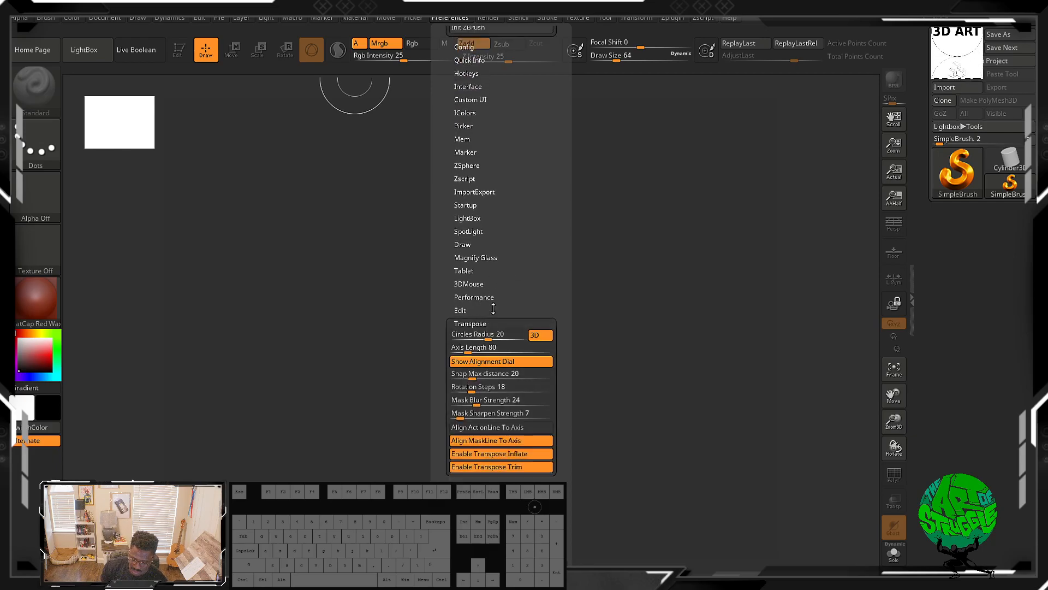
left_click(478, 283)
left_click(476, 257)
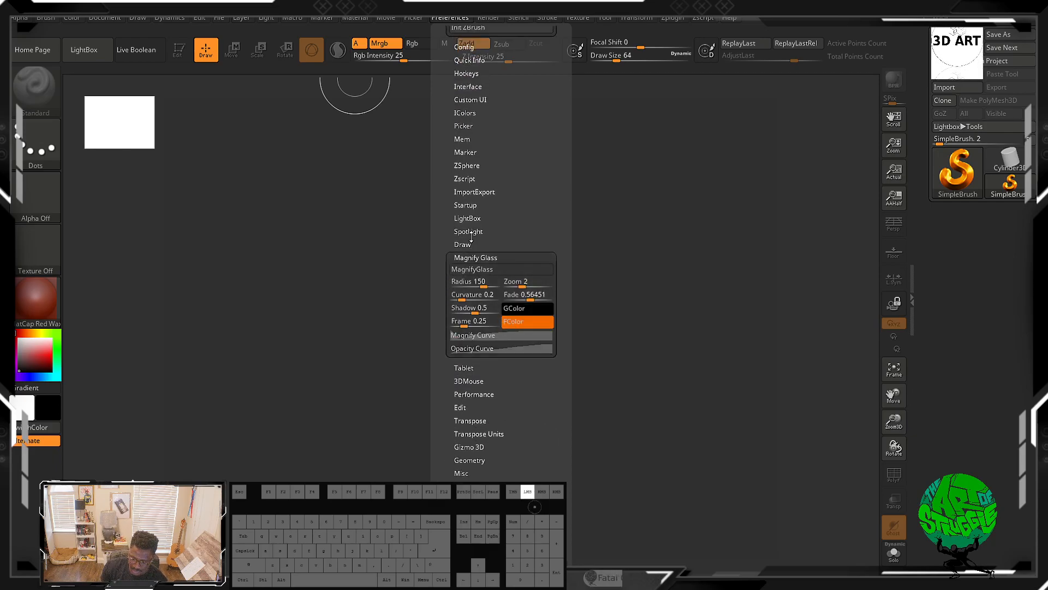
Step: Expand the Preferences ImportExport, Picker, Custom UI and Interface sections to review their options
left_click(470, 205)
left_click(473, 193)
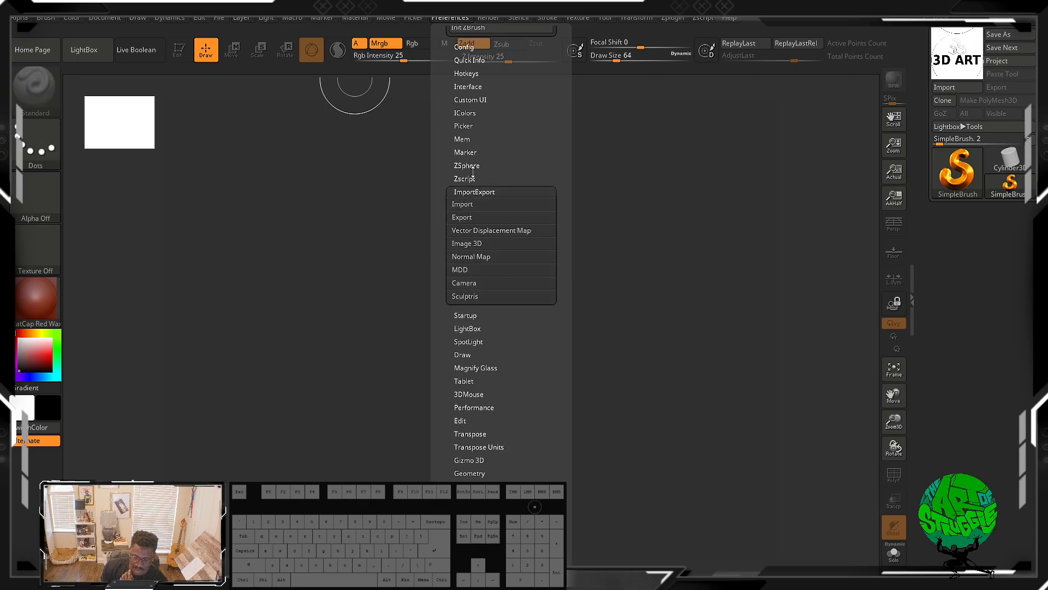
left_click(467, 125)
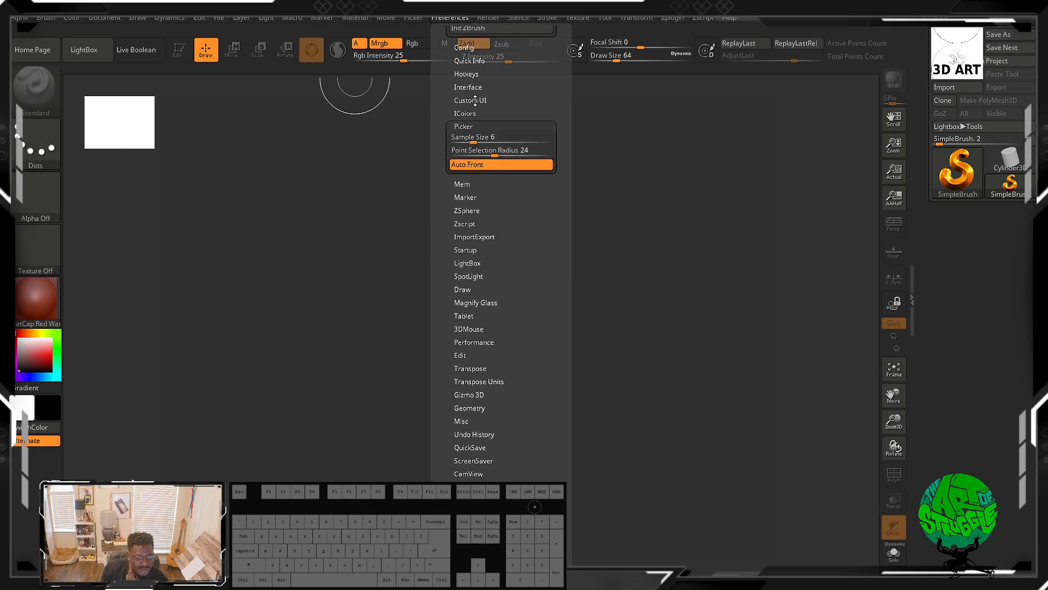
left_click(475, 101)
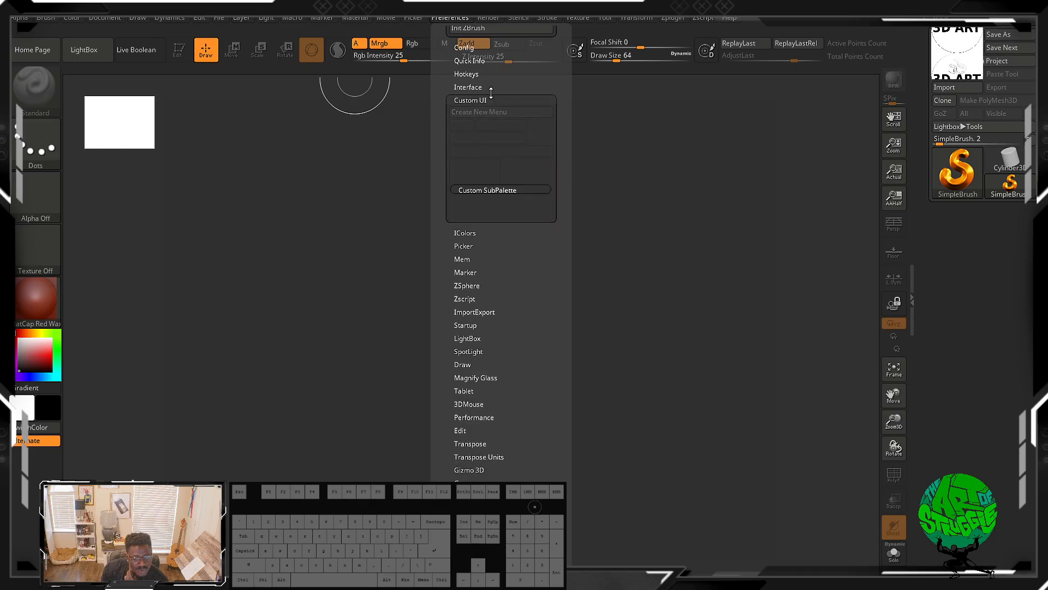
left_click(479, 88)
left_click(465, 100)
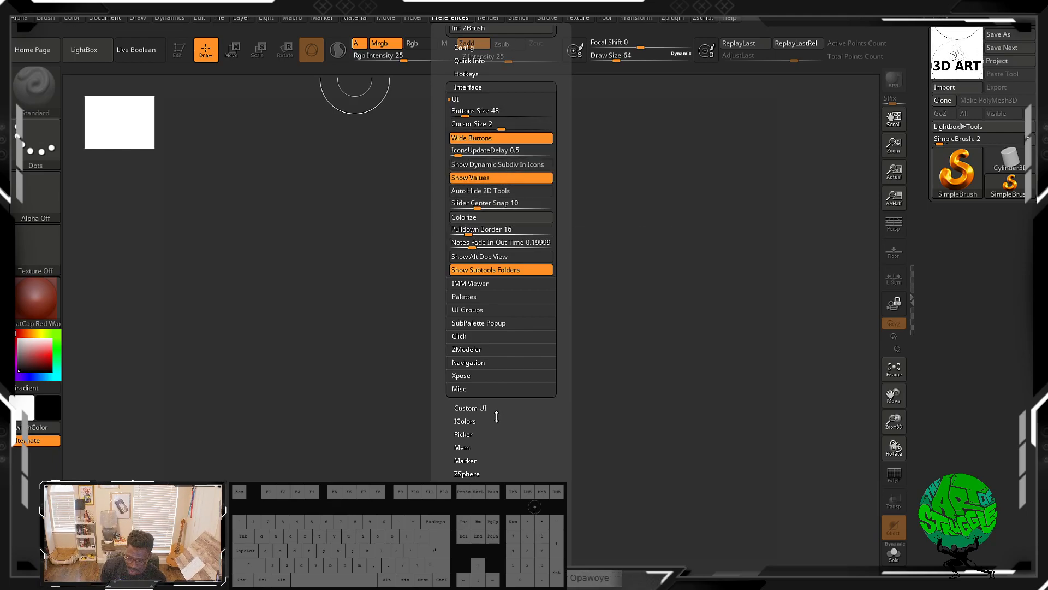
left_click(471, 408)
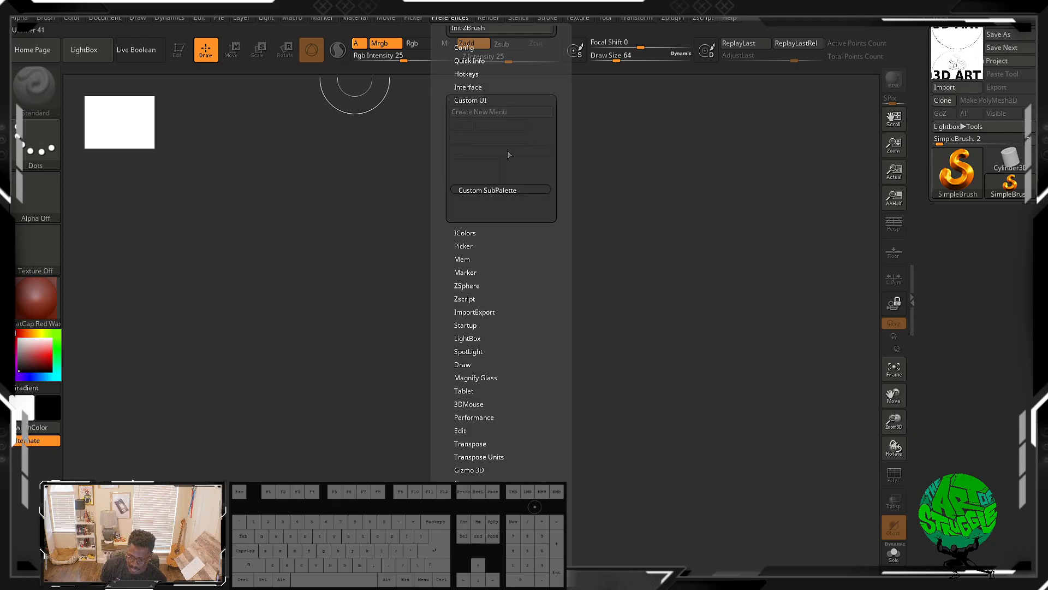
scroll(522, 214, "up", 2)
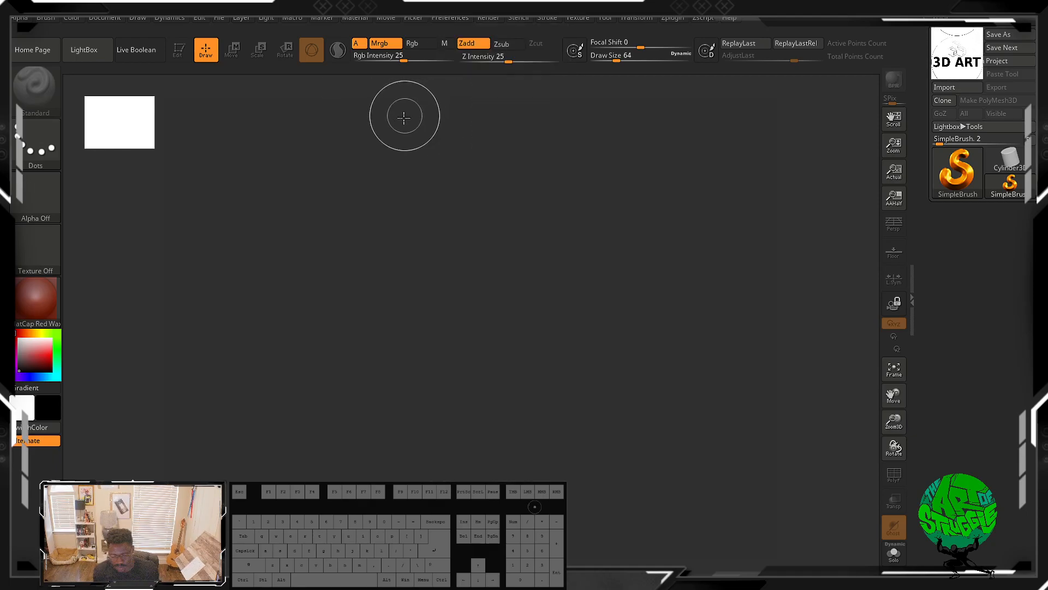
Step: Open the Preferences palette and expand its Mem section to review the undo and polygon limits
left_click(488, 19)
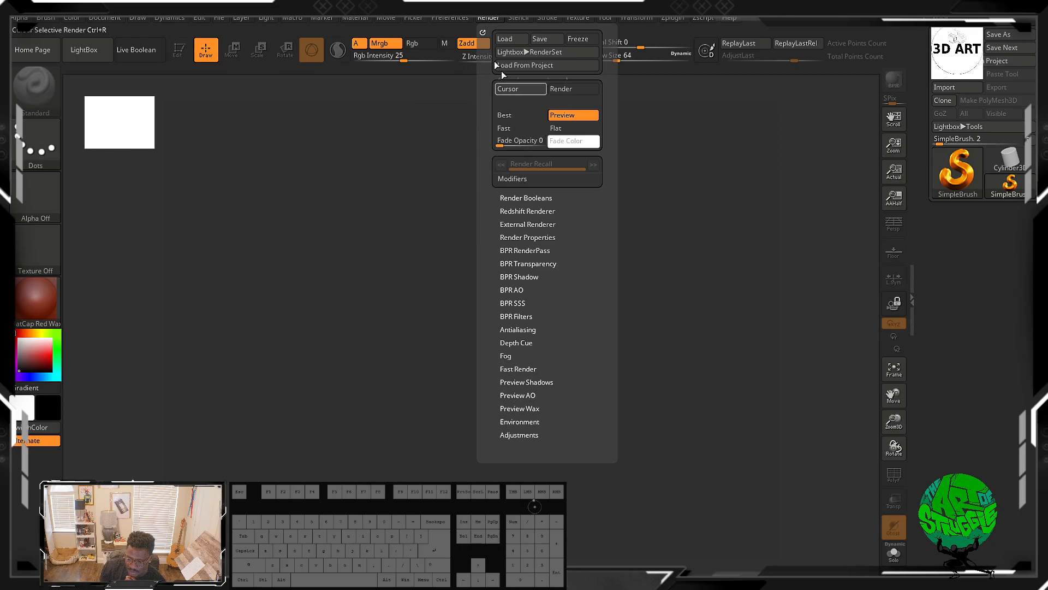
mouse_move(450, 17)
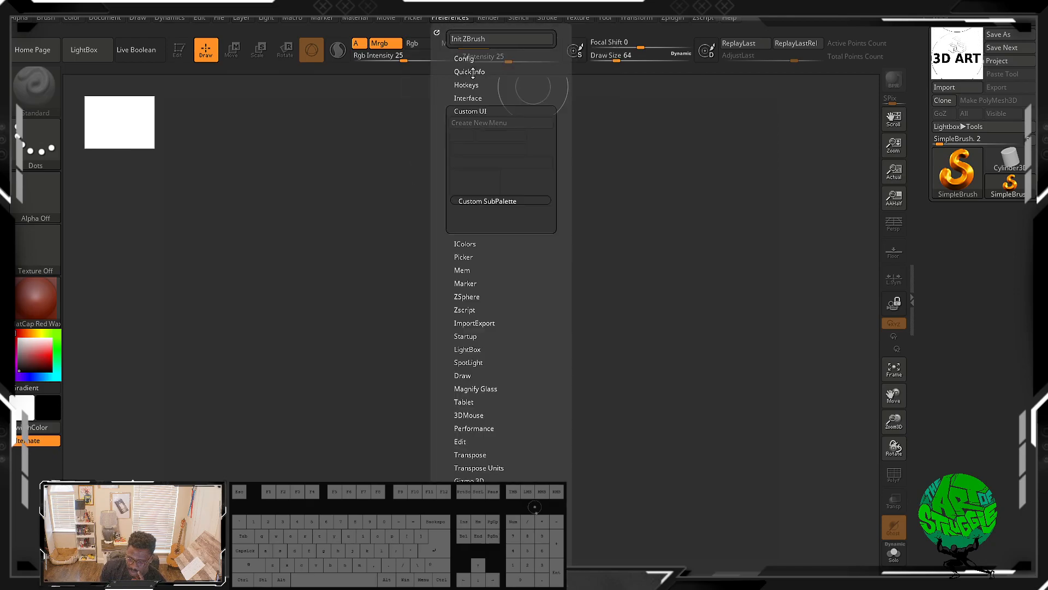
left_click(483, 270)
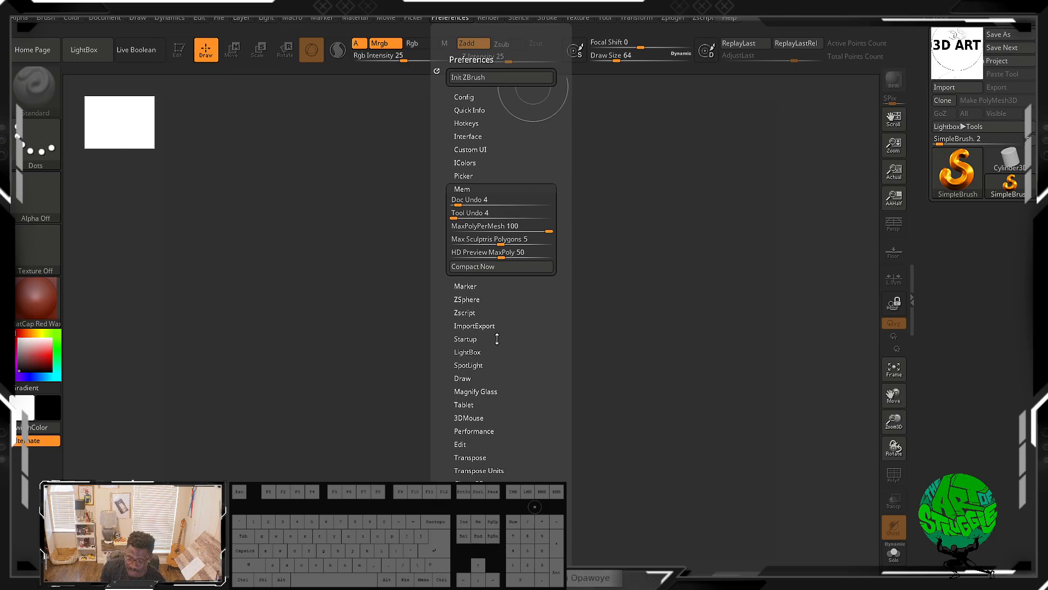
Step: Open the Render palette and expand its Render Booleans and Redshift Renderer sections to review their options
left_click(489, 18)
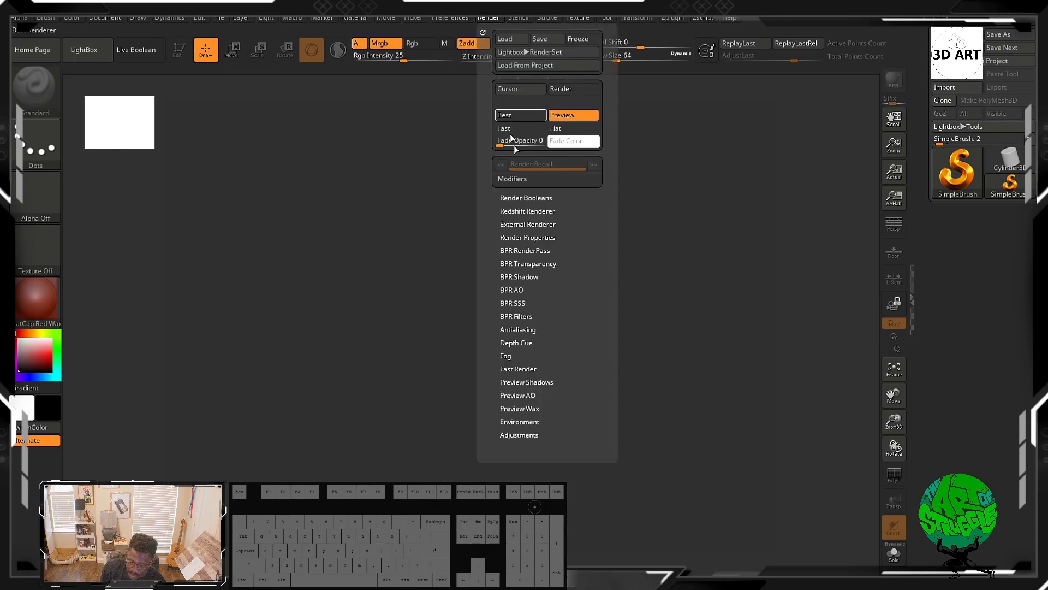
left_click(530, 198)
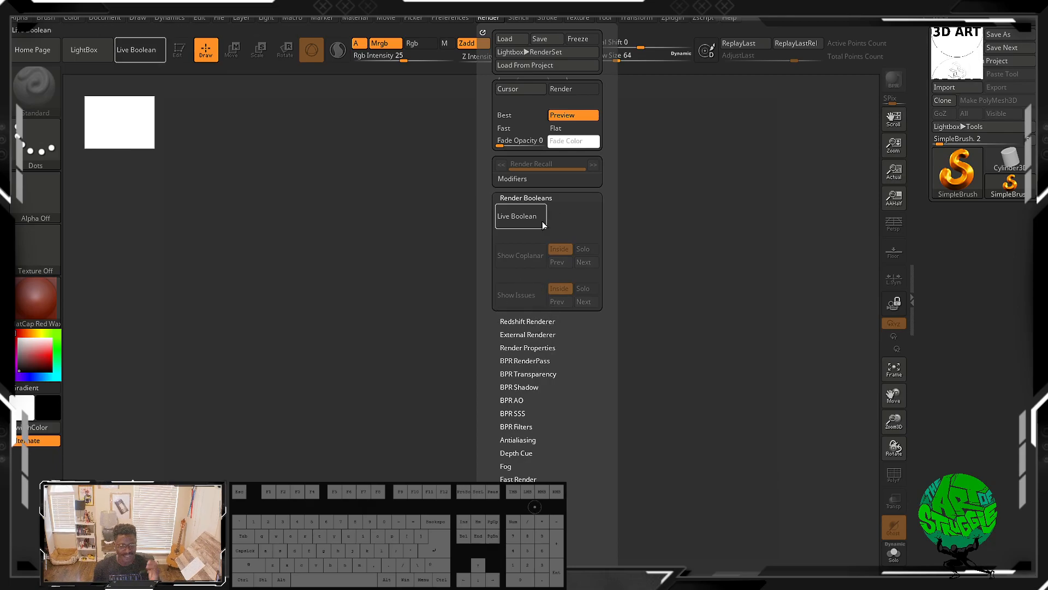
left_click(548, 322)
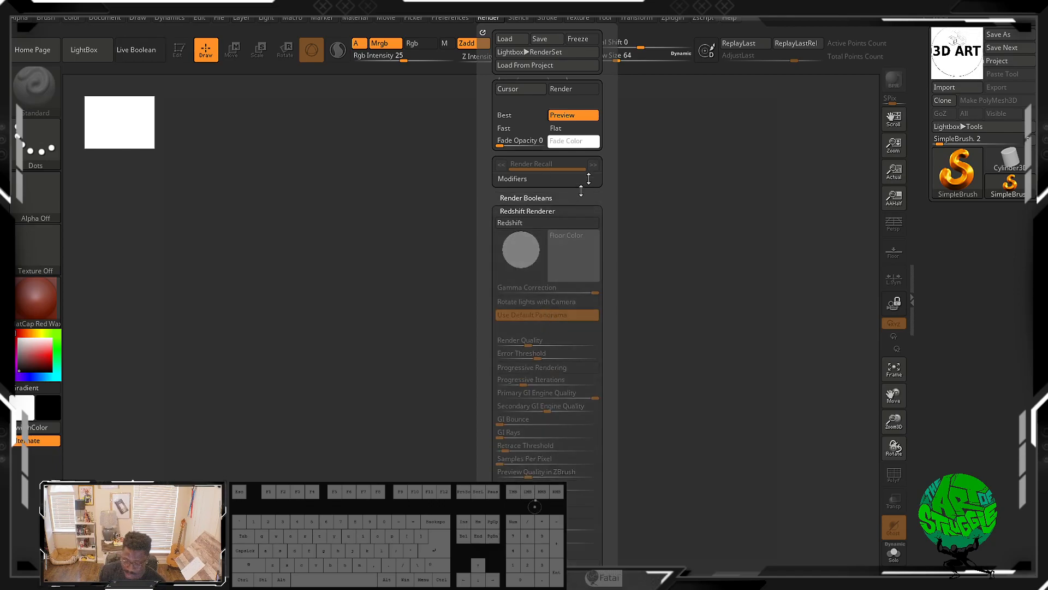
left_click_drag(607, 284, 633, 122)
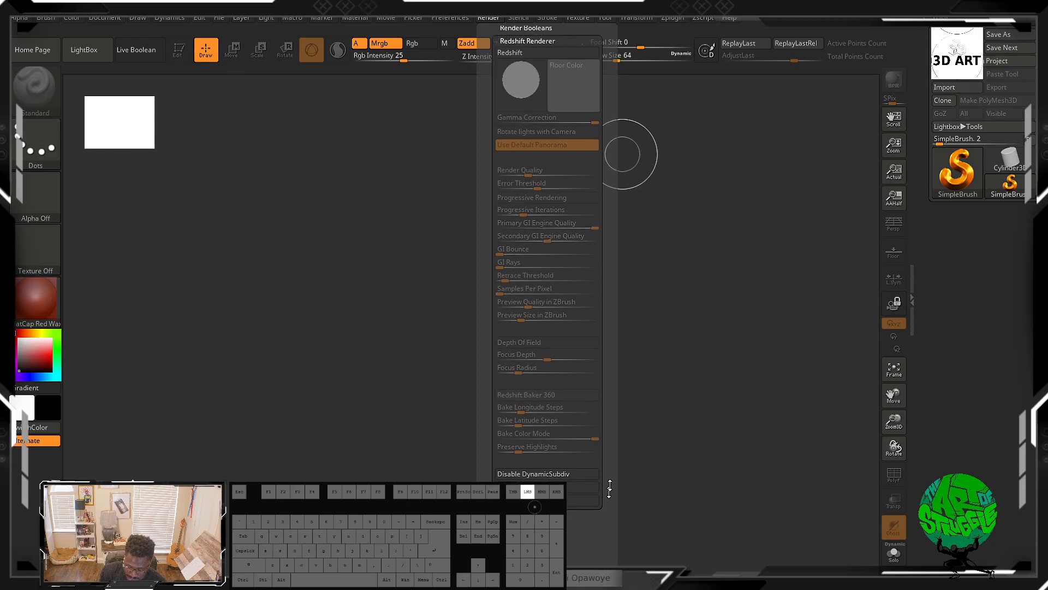
left_click_drag(569, 322, 560, 428)
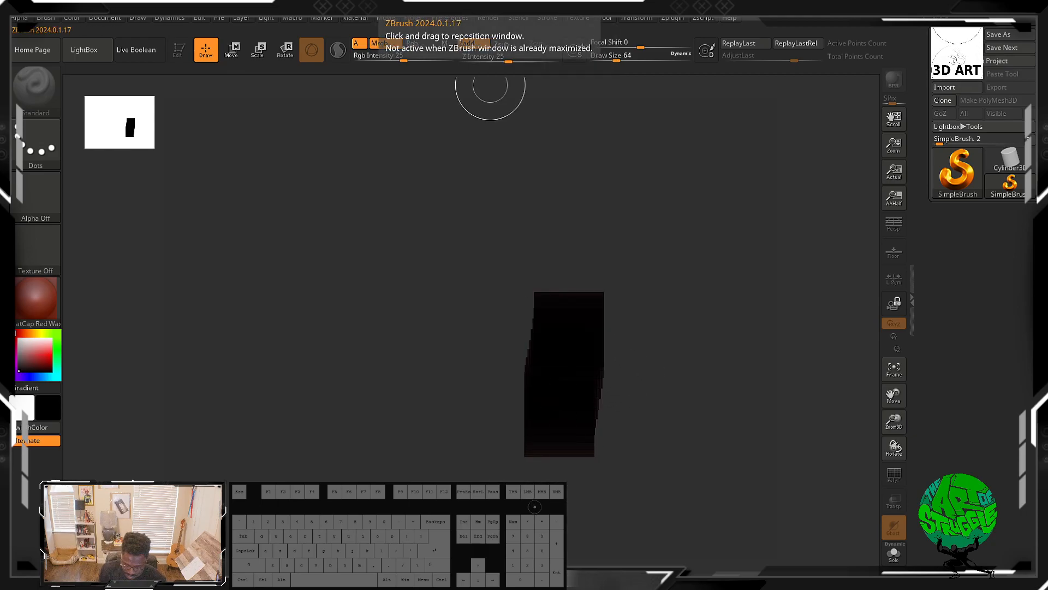
key("ctrl")
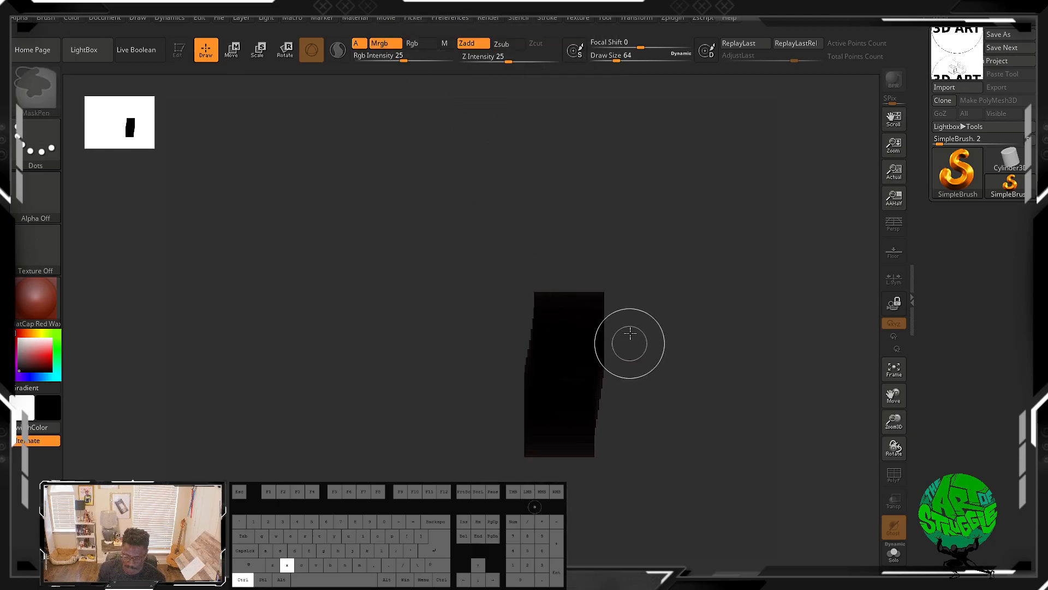
left_click(635, 290, "ctrl")
key("ctrl+z")
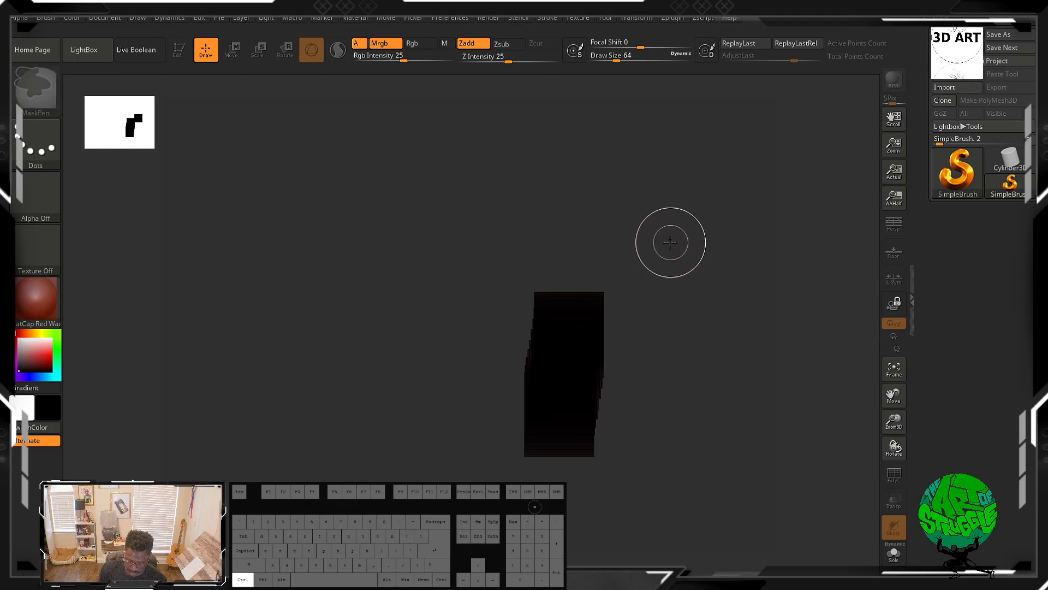
key("ctrl+z")
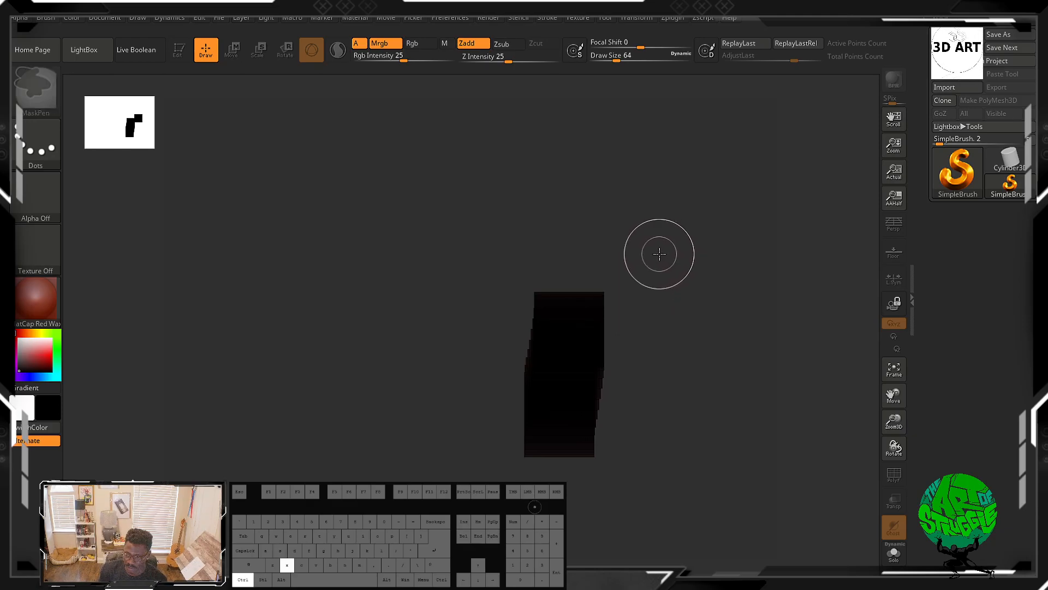
key("ctrl+z")
key("ctrl+z")
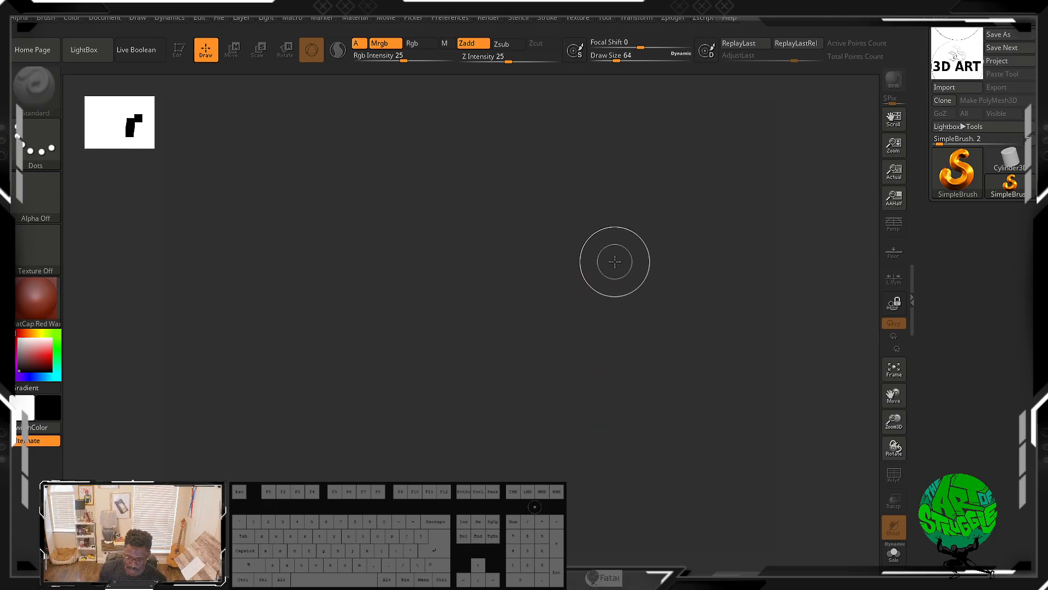
key("ctrl")
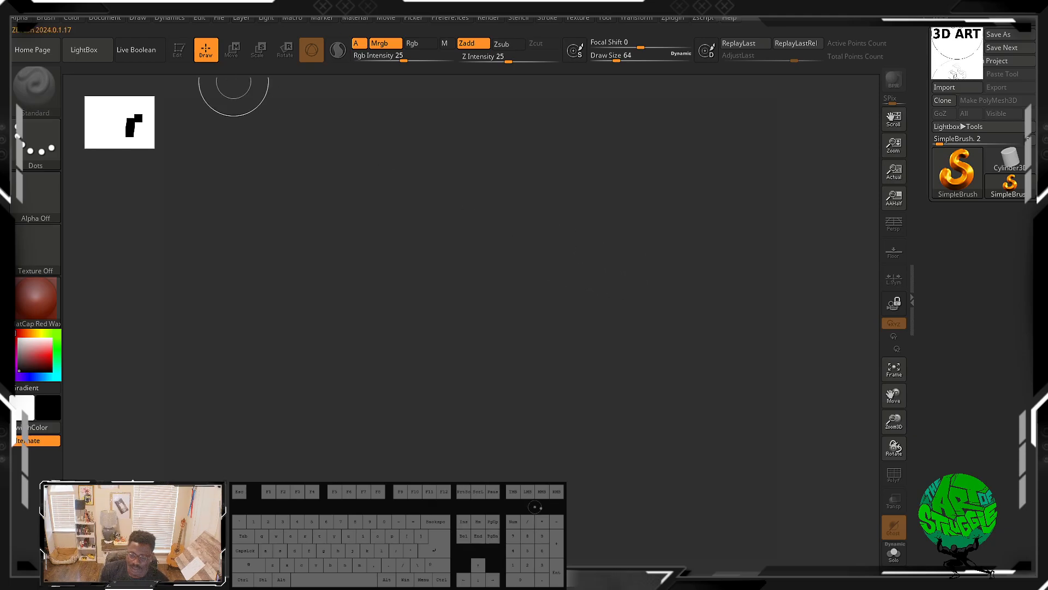
Step: Reopen the Render palette and expand its Render Booleans, External Renderer and Render Properties sections
left_click(477, 18)
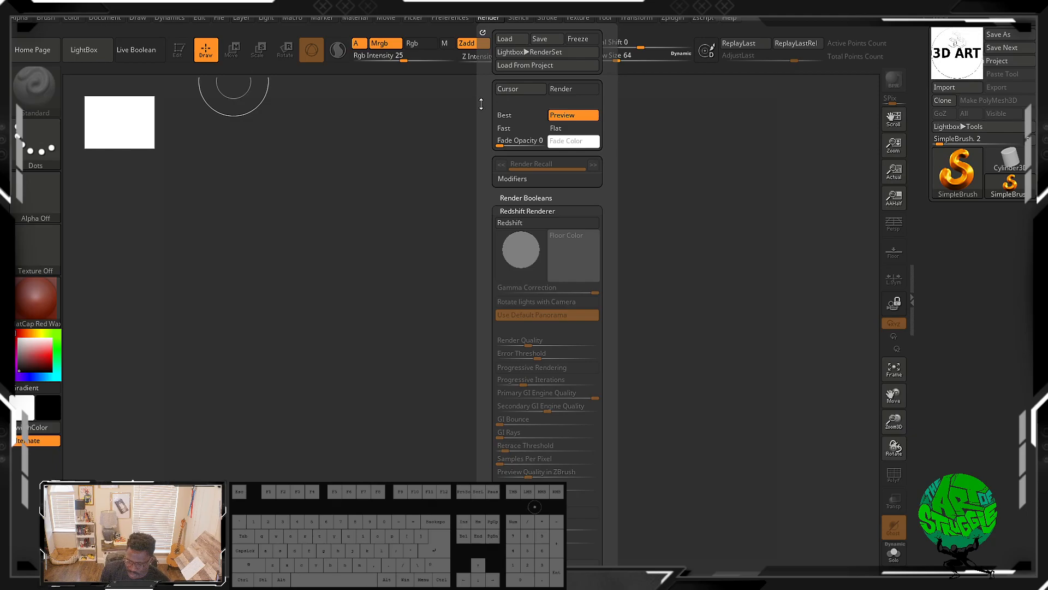
left_click_drag(486, 104, 491, 86)
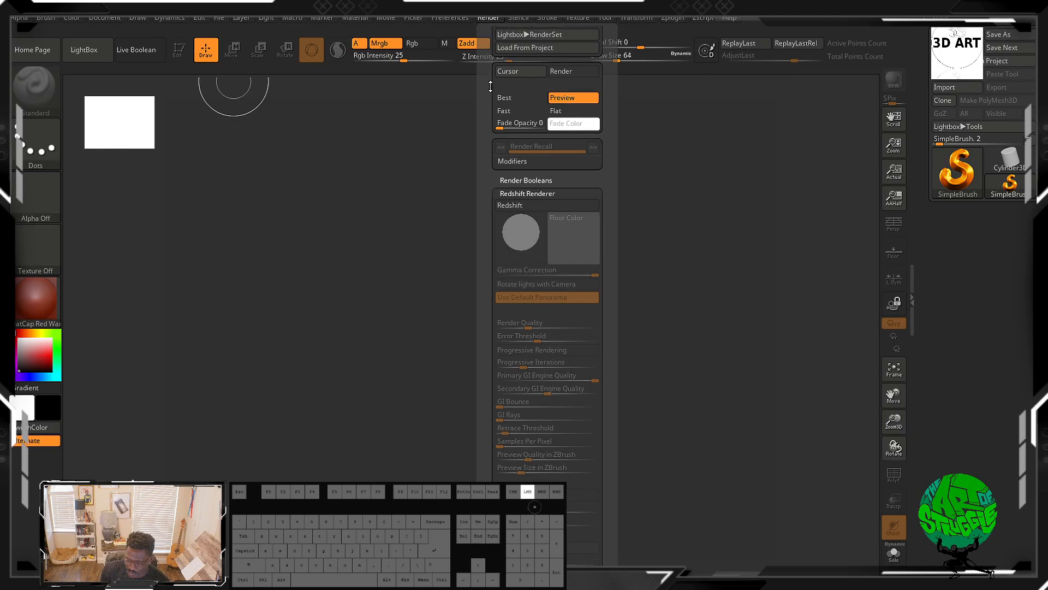
left_click(479, 19)
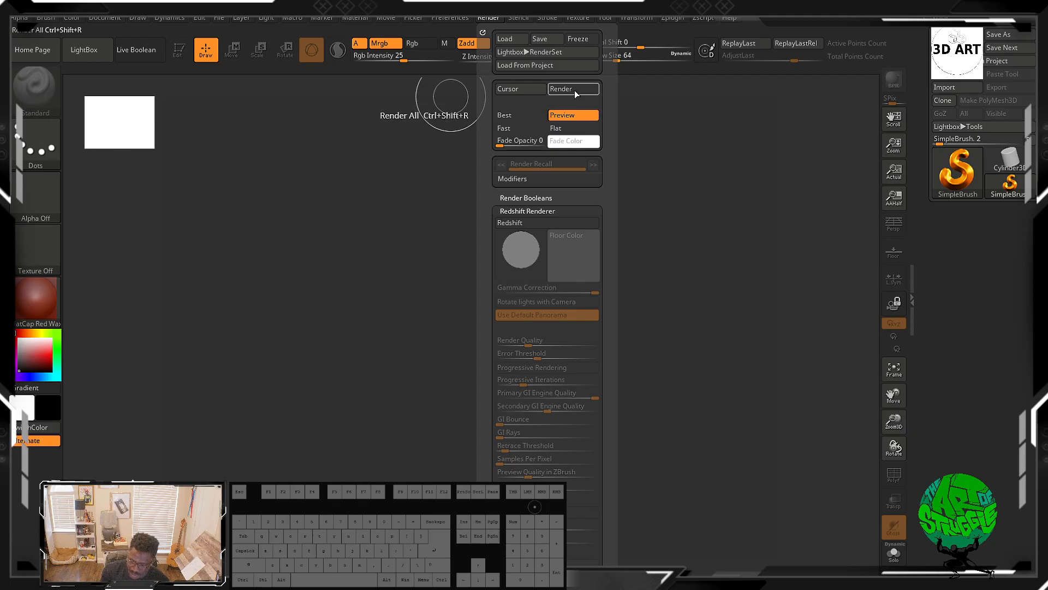
left_click(530, 207)
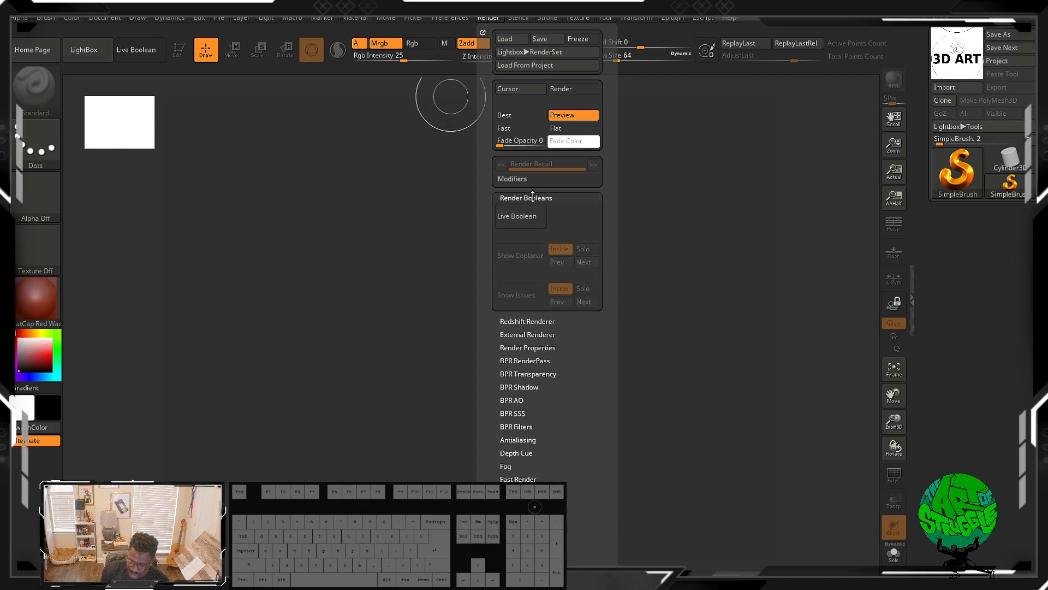
left_click(528, 210)
left_click(530, 211)
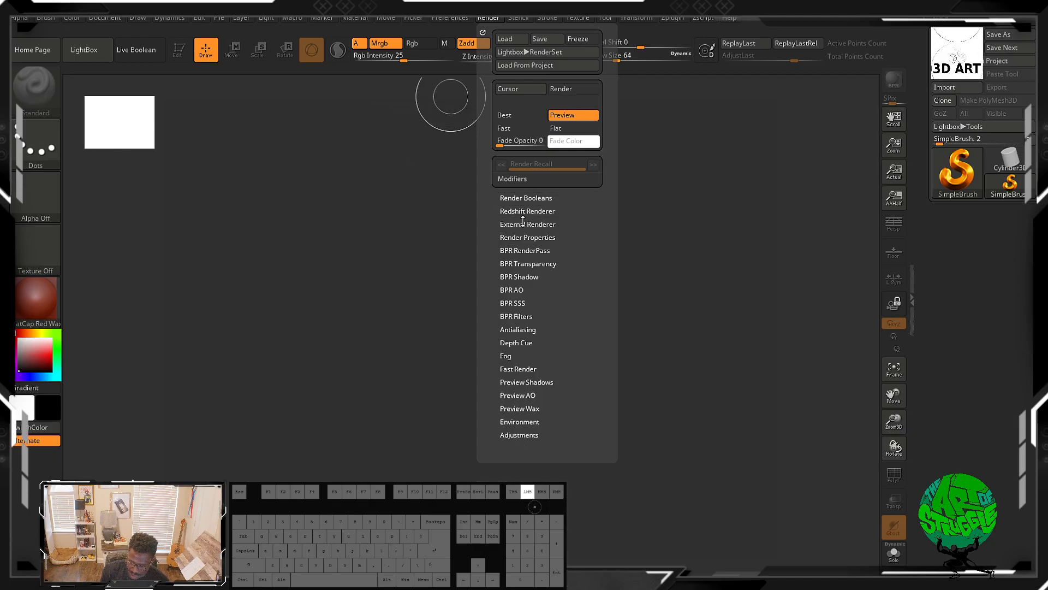
left_click(527, 224)
left_click(516, 309)
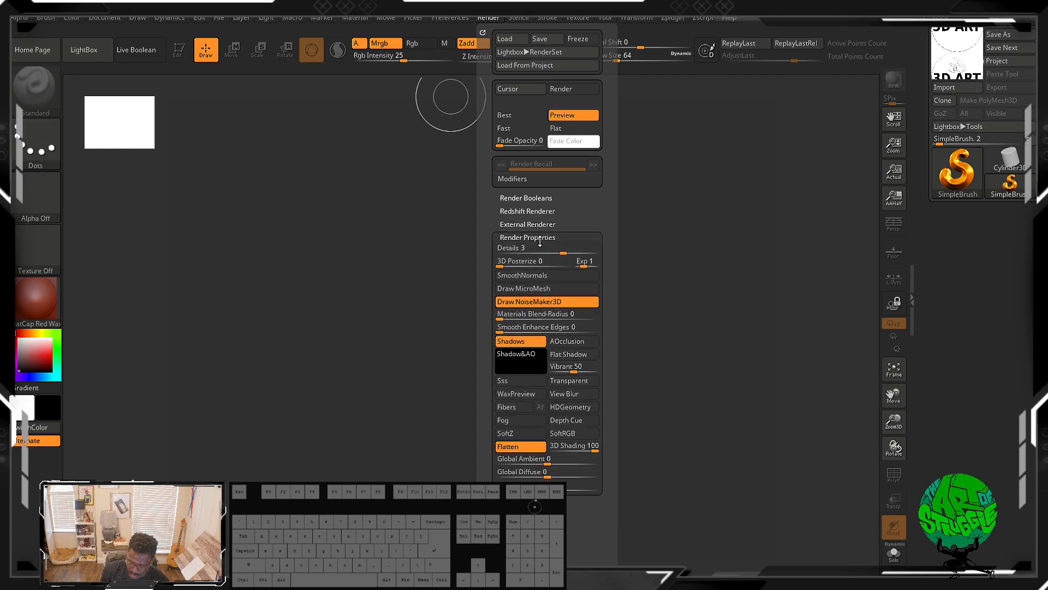
left_click(540, 238)
Step: Expand the Render palette's BPR RenderPass, BPR Transparency and BPR Shadow sections to review their settings
left_click(538, 264)
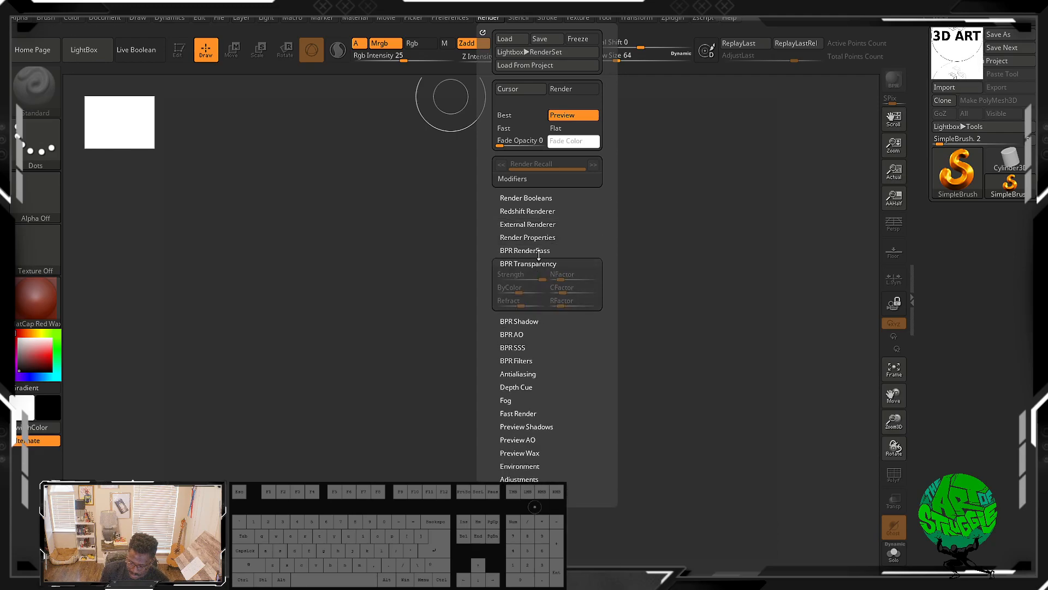
left_click(539, 250)
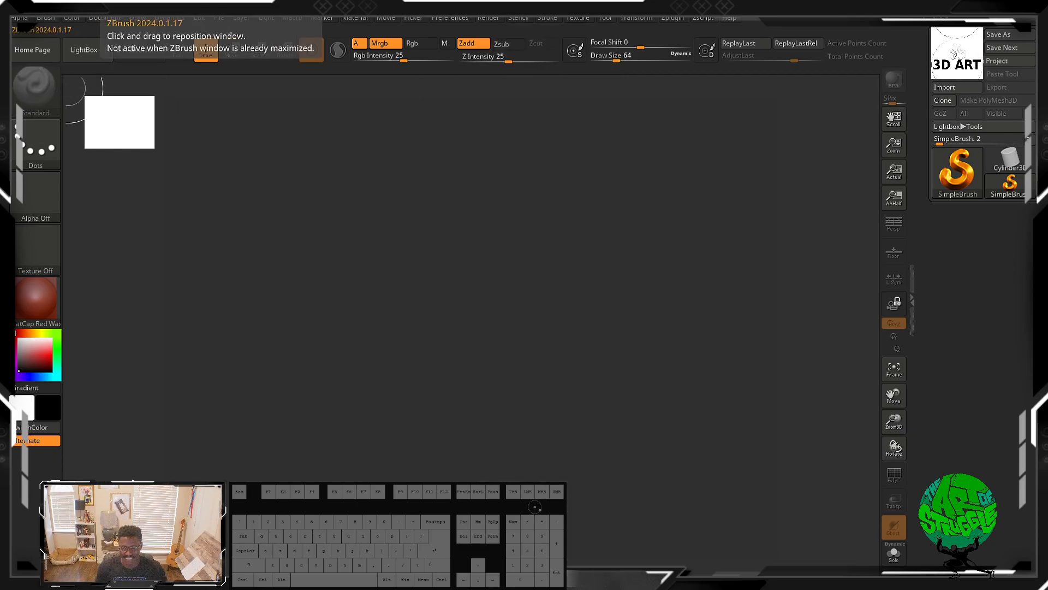
left_click(484, 19)
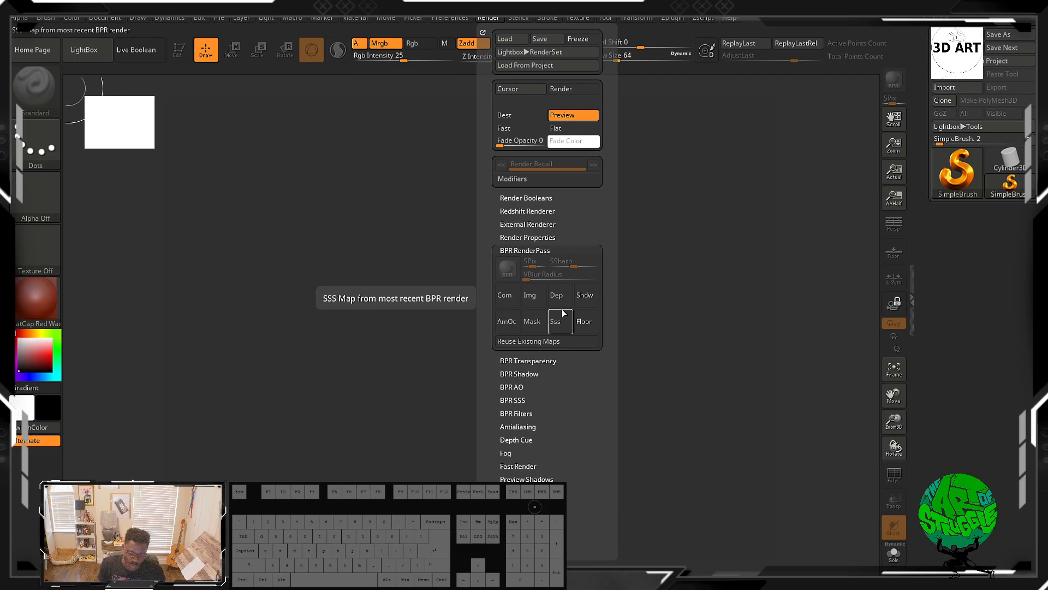
left_click(543, 361)
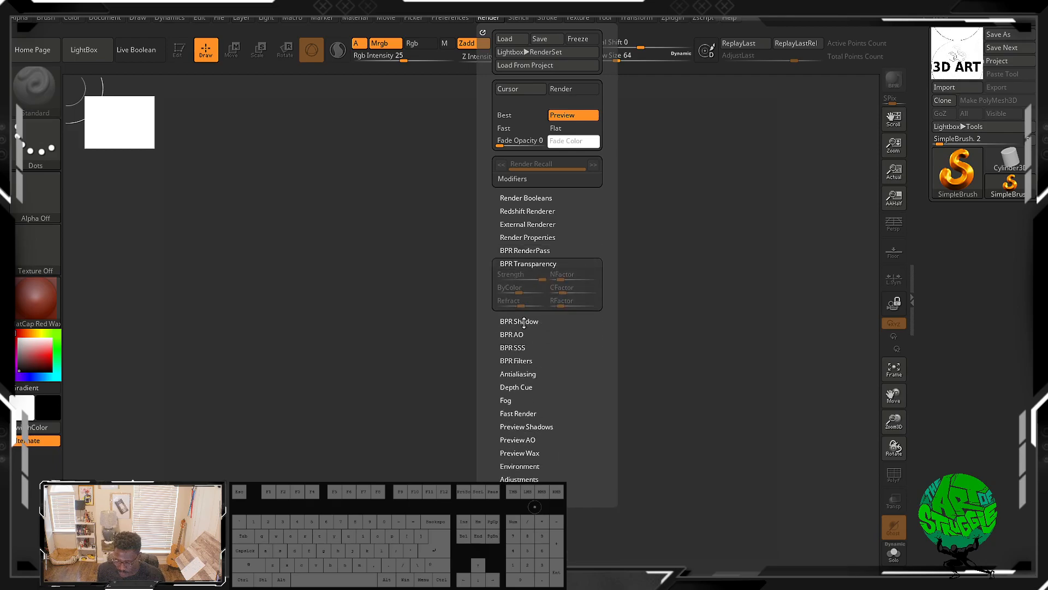
left_click(525, 323)
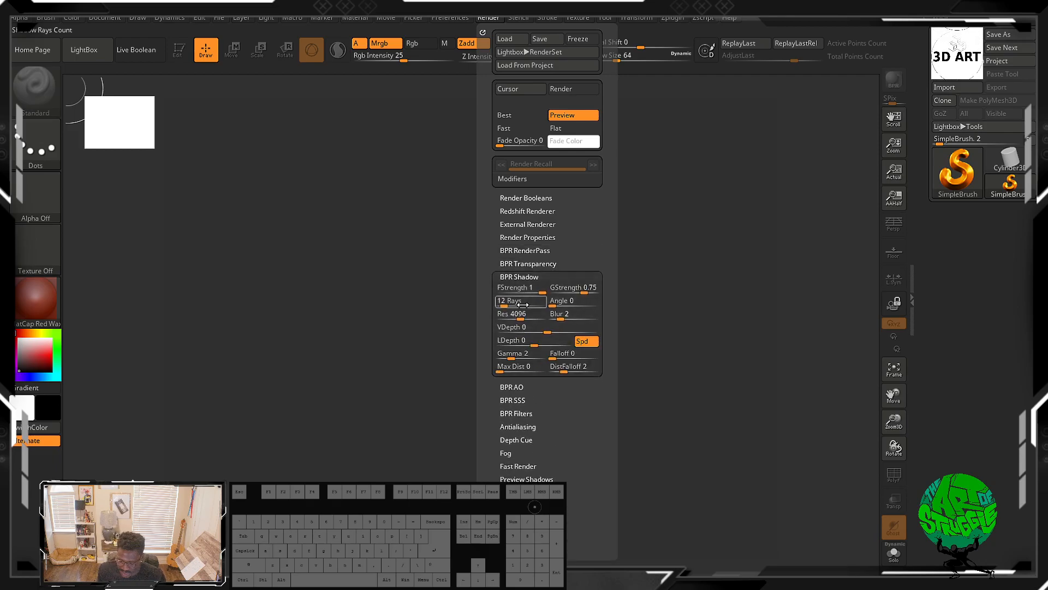
Step: Expand the Render palette's BPR AO and BPR SSS sections to review their settings
left_click(524, 388)
left_click(516, 390)
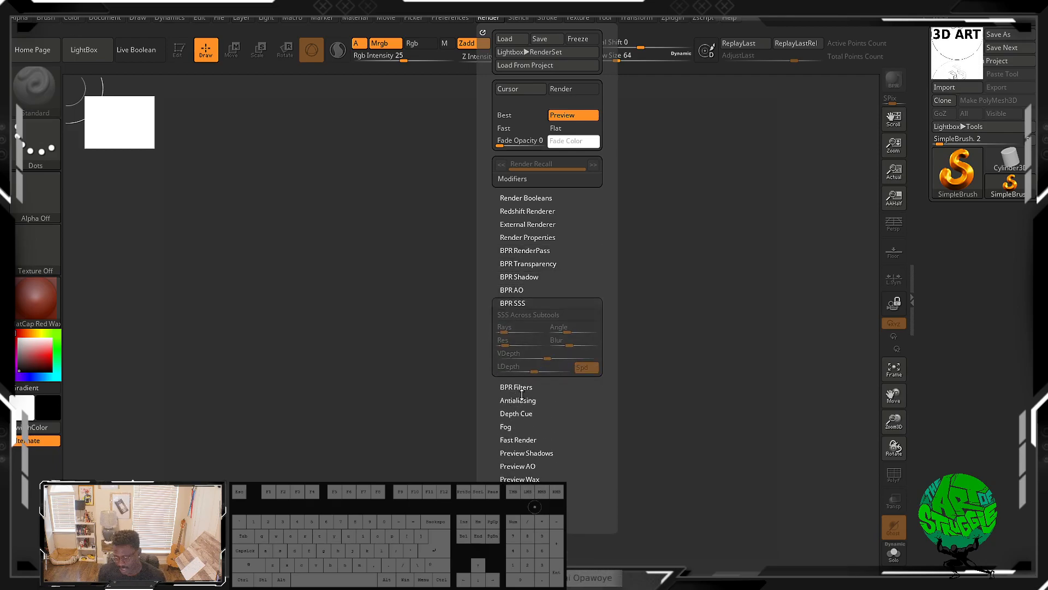
left_click(520, 389)
left_click_drag(559, 310, 559, 309)
left_click(547, 301)
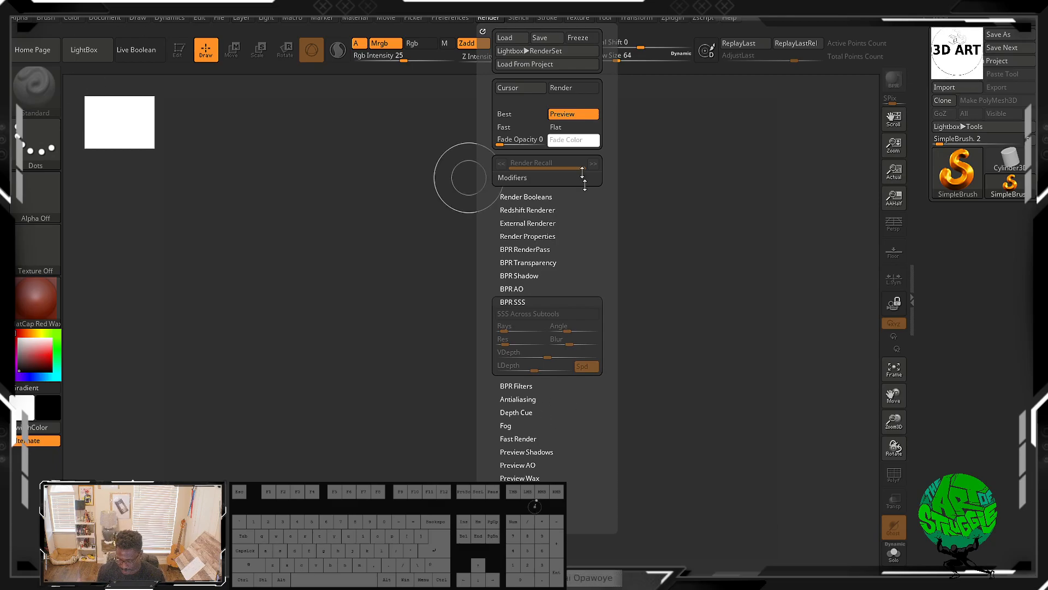
Step: Open the Stencil and Stroke palettes to review their options
mouse_move(517, 20)
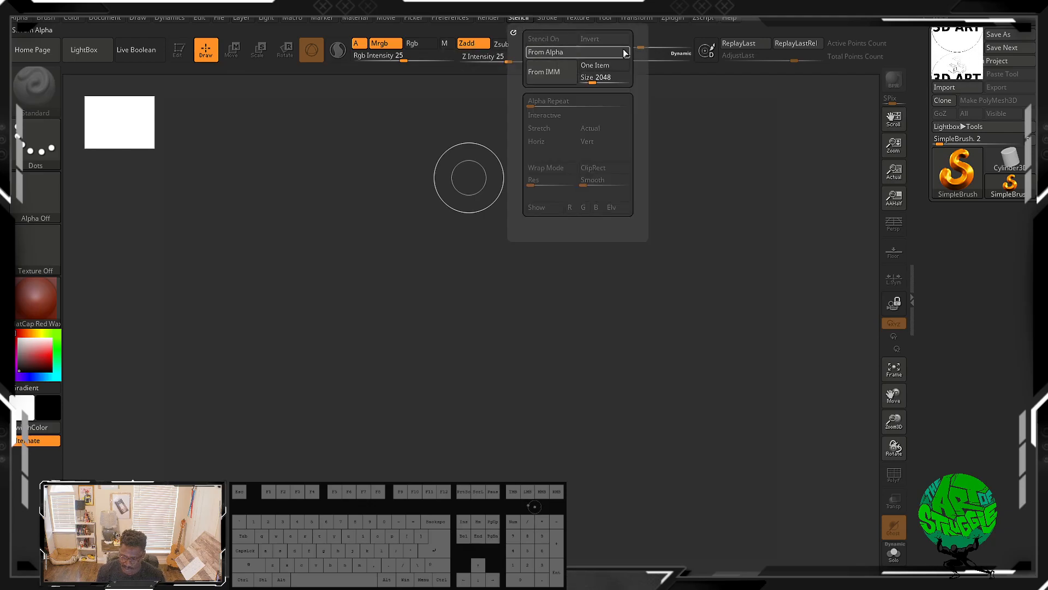
left_click(558, 76)
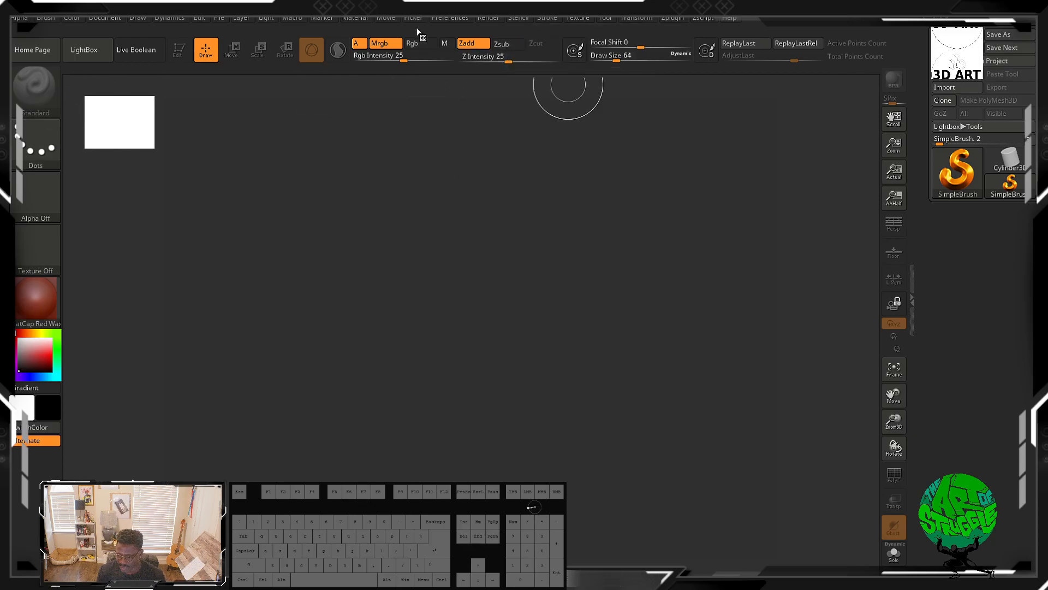
left_click(542, 21)
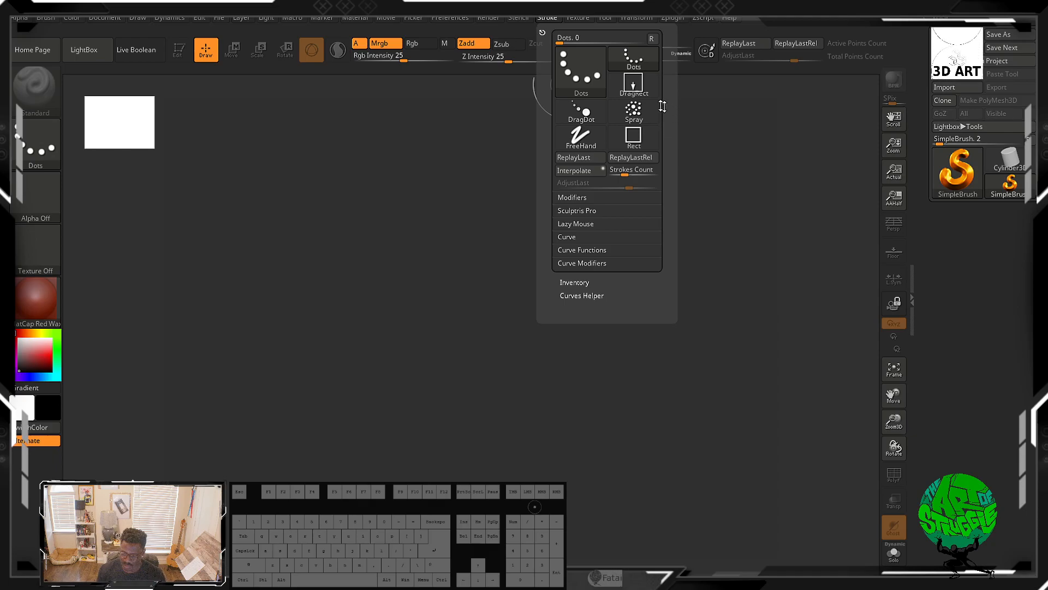
mouse_move(633, 83)
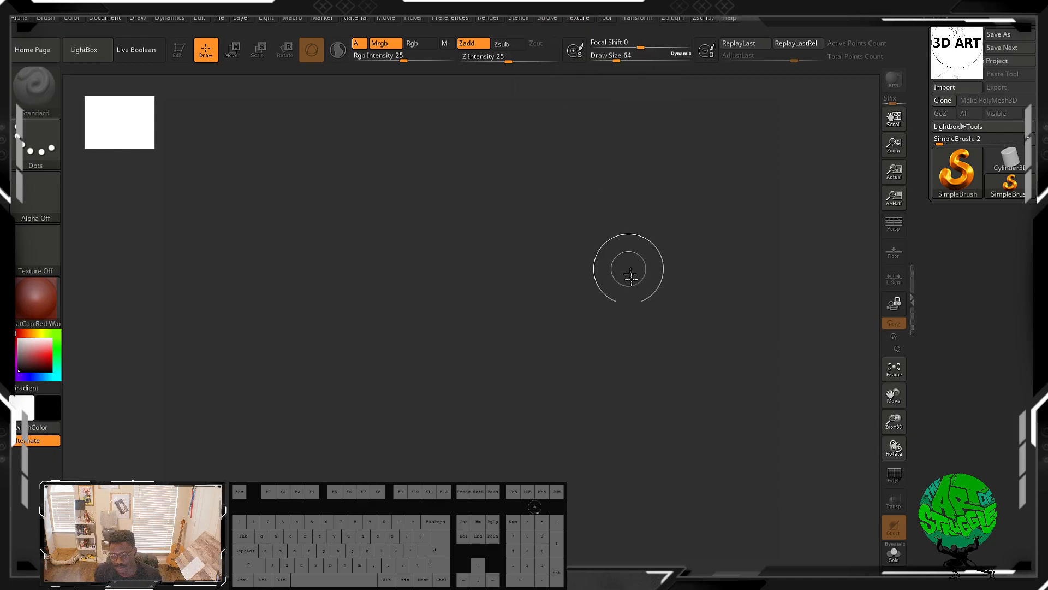
Step: Expand the Stroke palette's Modifiers and Sculptris Pro sections, then reopen the Stencil and Render palettes
left_click(490, 18)
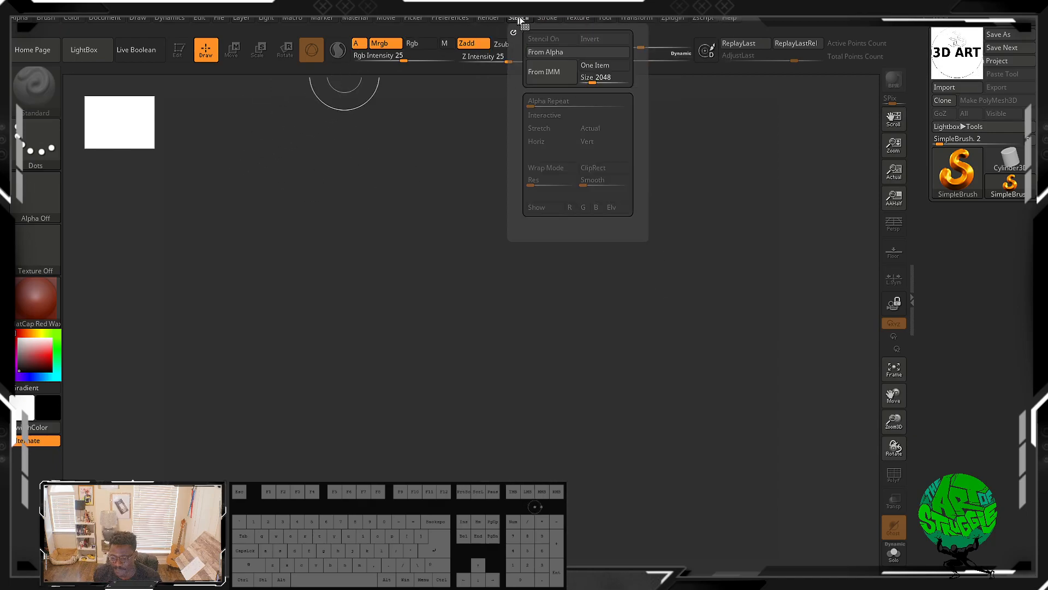
left_click(545, 18)
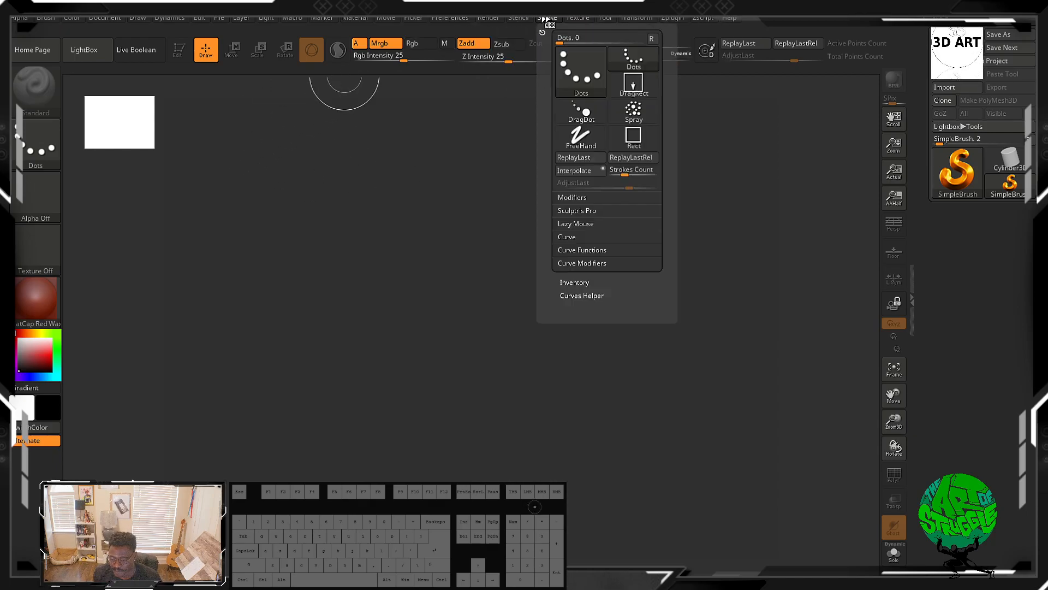
left_click(596, 196)
left_click(591, 355)
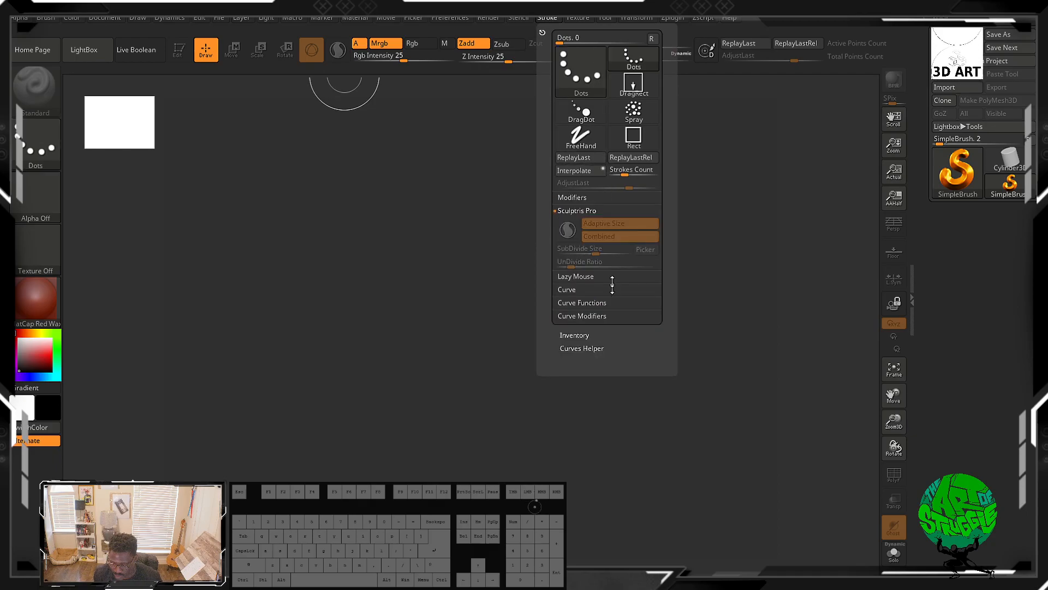
left_click(583, 277)
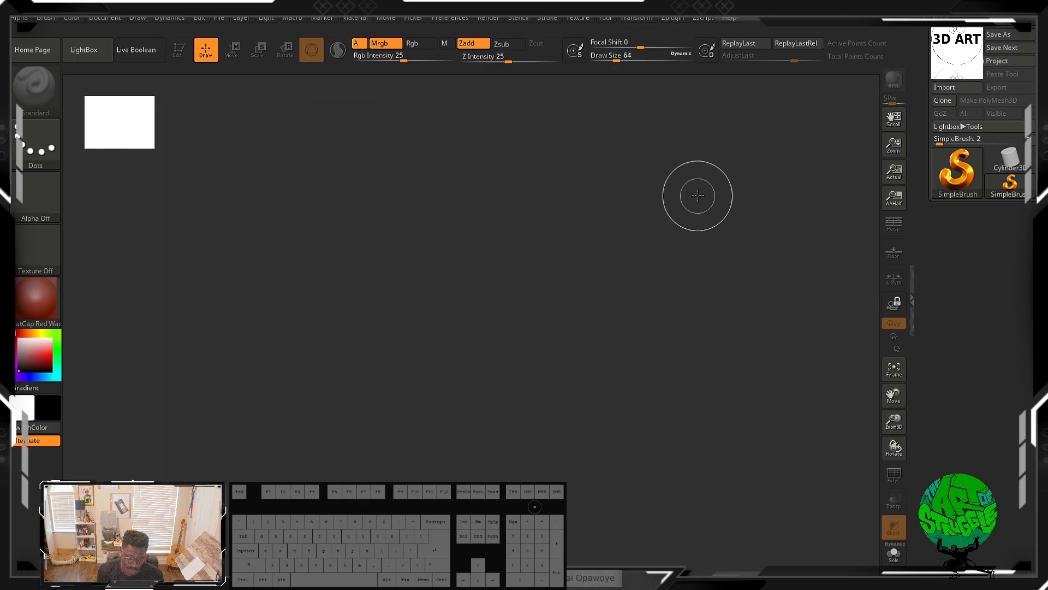
left_click(519, 18)
left_click(489, 18)
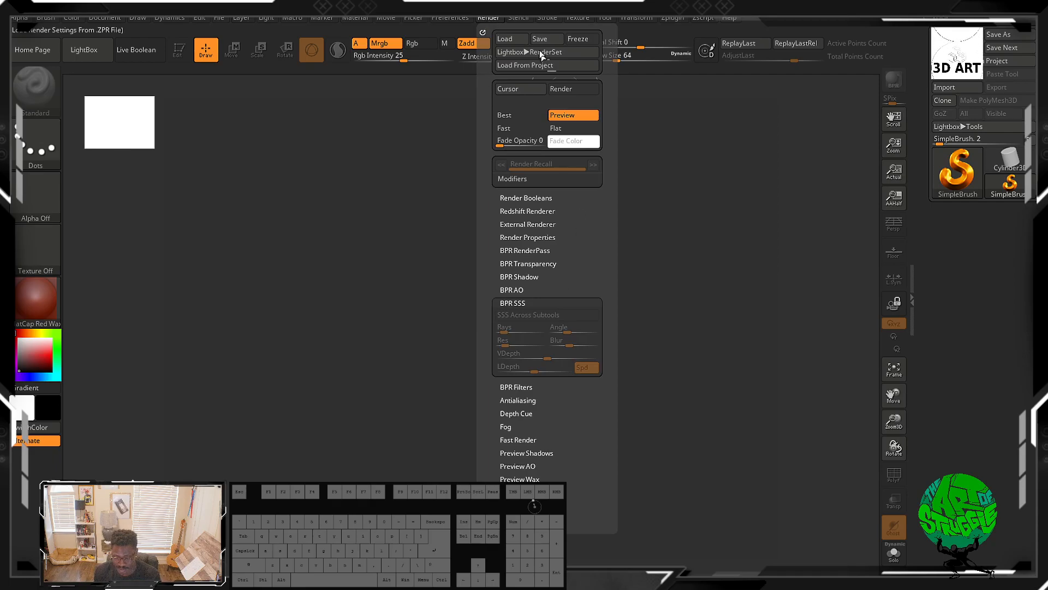
Step: Paint two freehand strokes across the empty canvas with the current brush
left_click(547, 18)
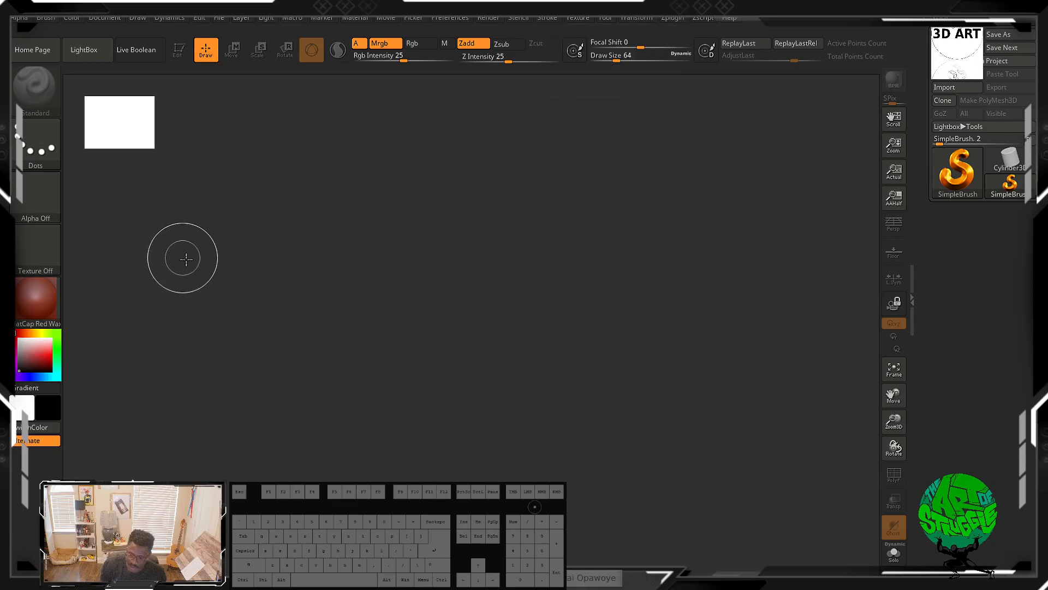
mouse_move(240, 293)
left_mouse_down()
mouse_move(292, 251)
mouse_move(552, 327)
mouse_move(679, 183)
mouse_move(721, 206)
mouse_move(760, 256)
left_mouse_up()
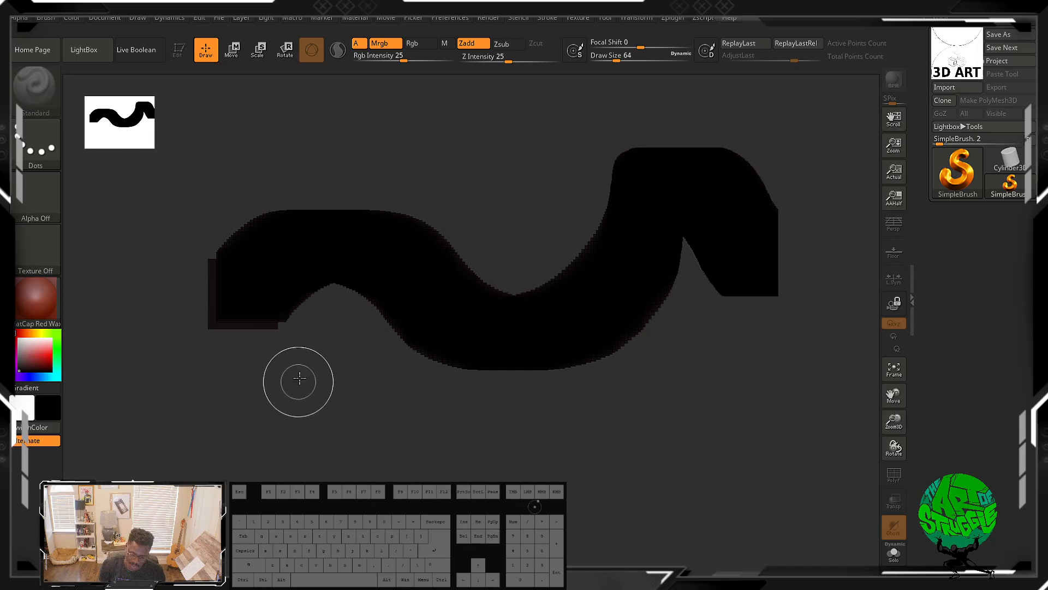
mouse_move(285, 437)
left_mouse_down()
mouse_move(425, 453)
mouse_move(456, 440)
mouse_move(519, 449)
mouse_move(592, 426)
mouse_move(714, 475)
mouse_move(726, 494)
left_mouse_up()
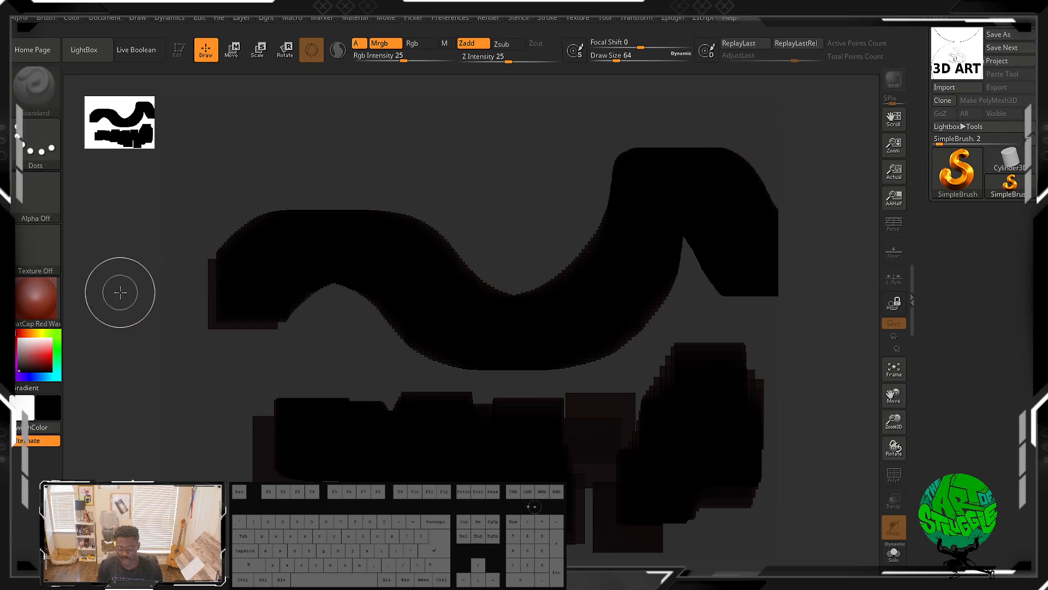
Step: Undo the painted strokes
key("ctrl")
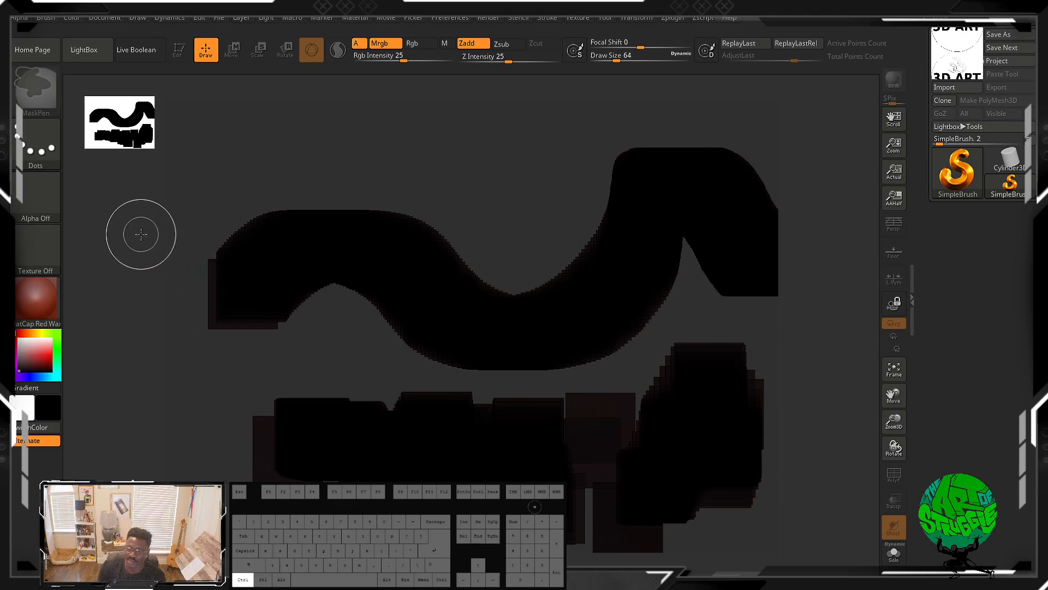
key("ctrl+z")
key("ctrl+z")
key("ctrl+z")
key("ctrl+z")
key("ctrl+z")
key("ctrl+z")
key("ctrl+z")
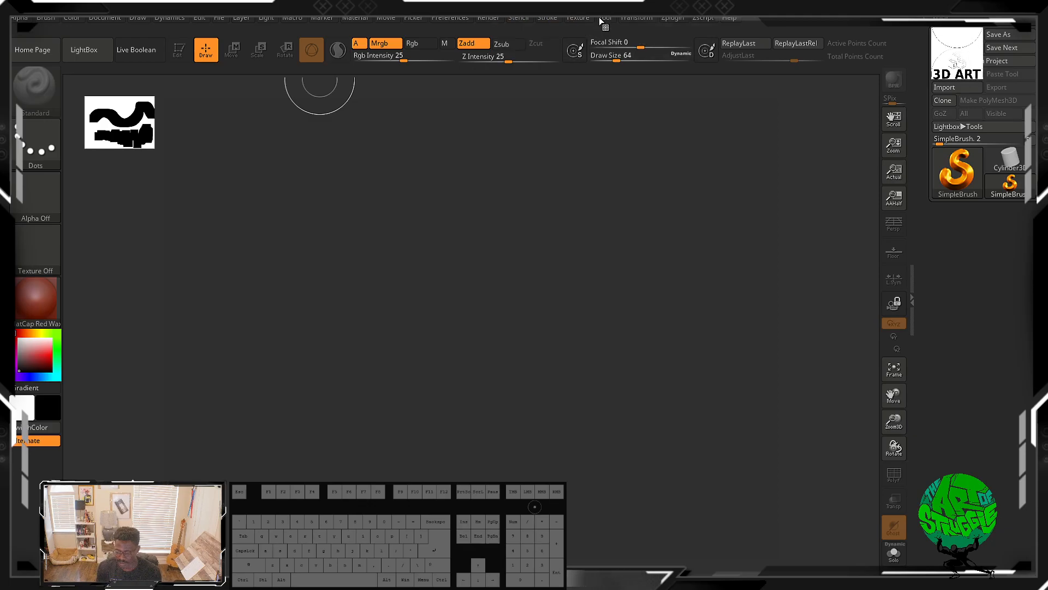
Step: Open the Stroke palette and expand its Curve and Curve Functions sections
left_click(560, 19)
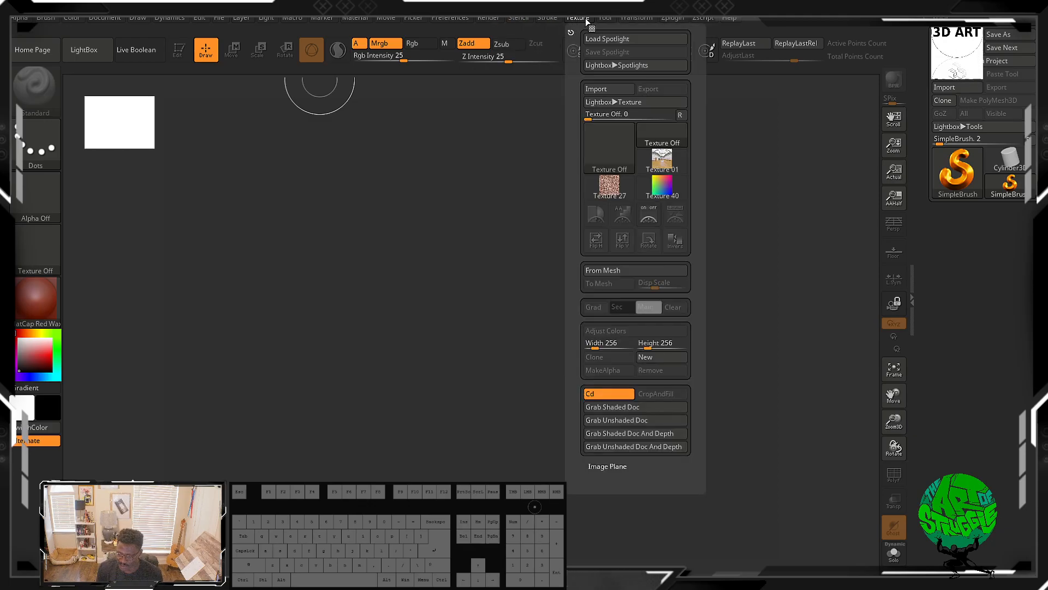
mouse_move(558, 21)
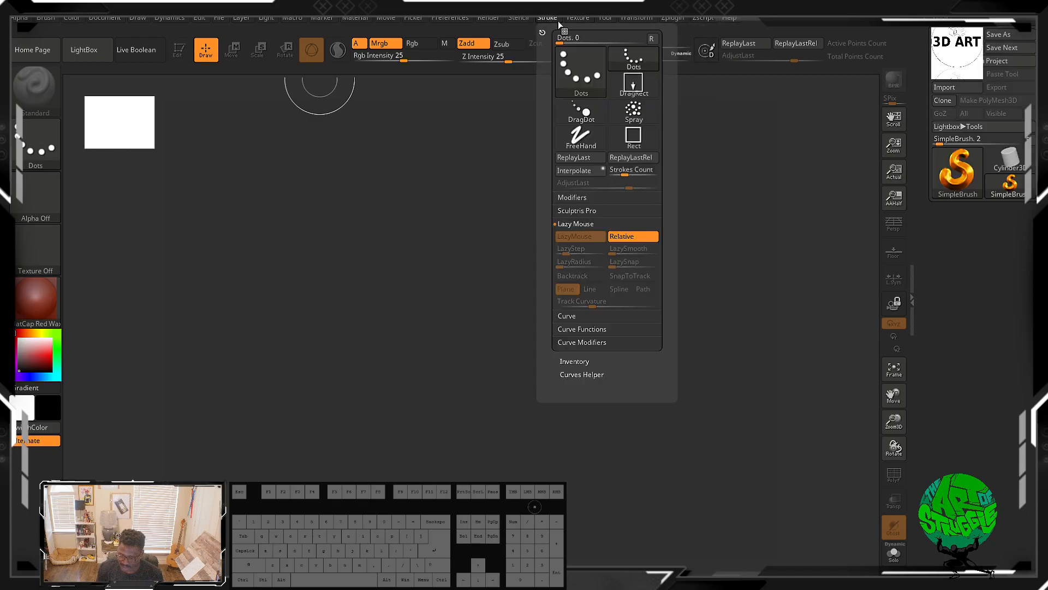
left_click(601, 316)
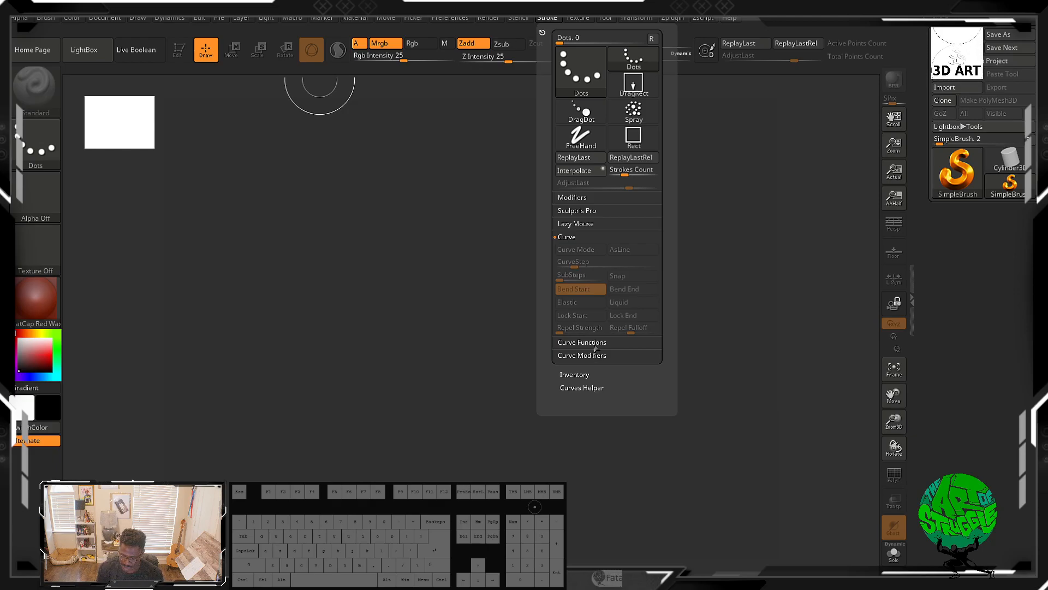
left_click(594, 344)
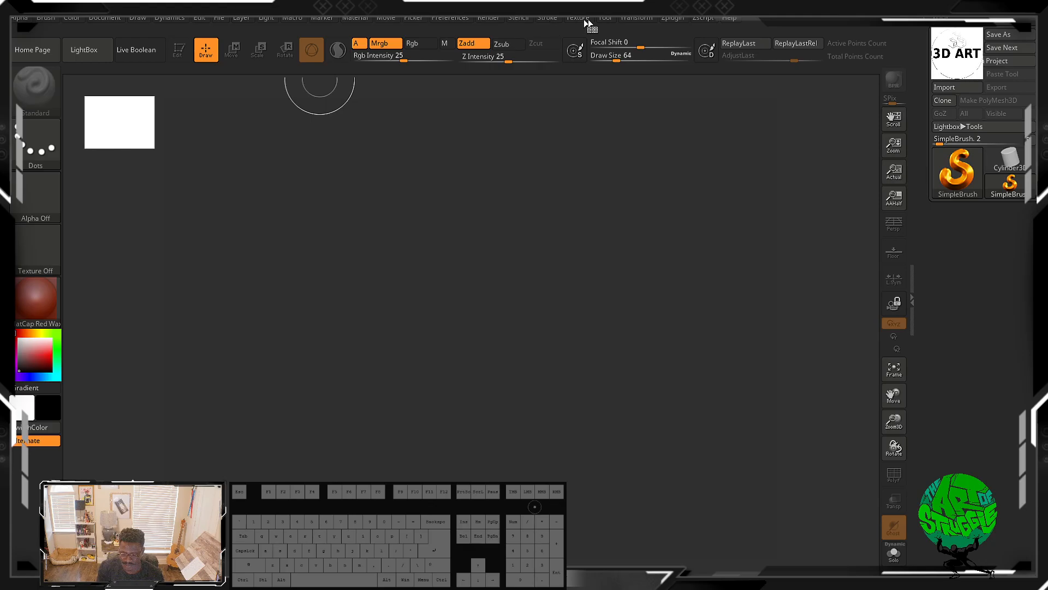
Step: Open the Tool and Texture palettes to review the available textures
left_click(551, 18)
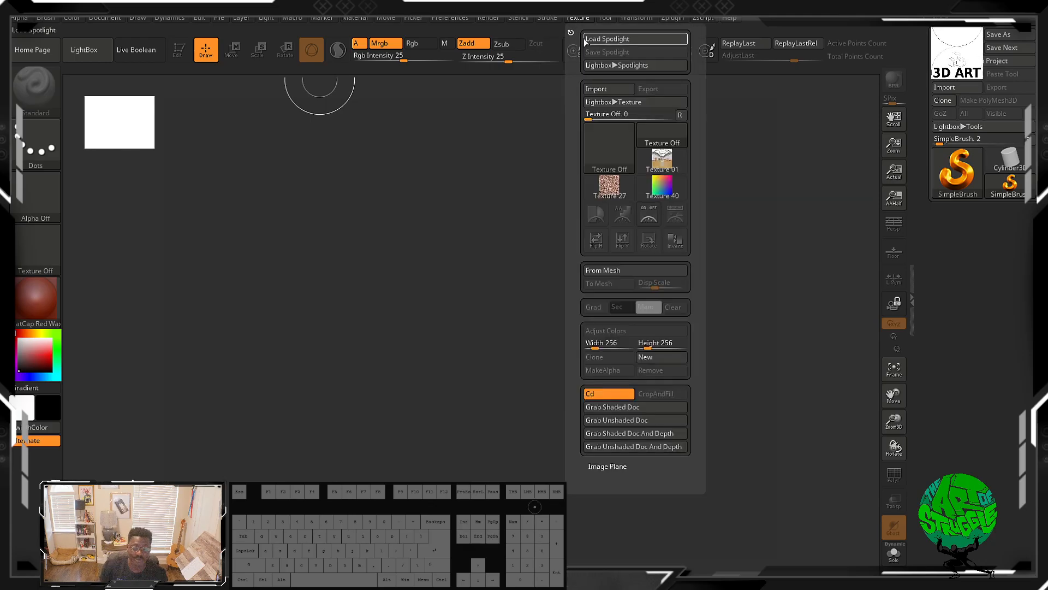
left_click(603, 15)
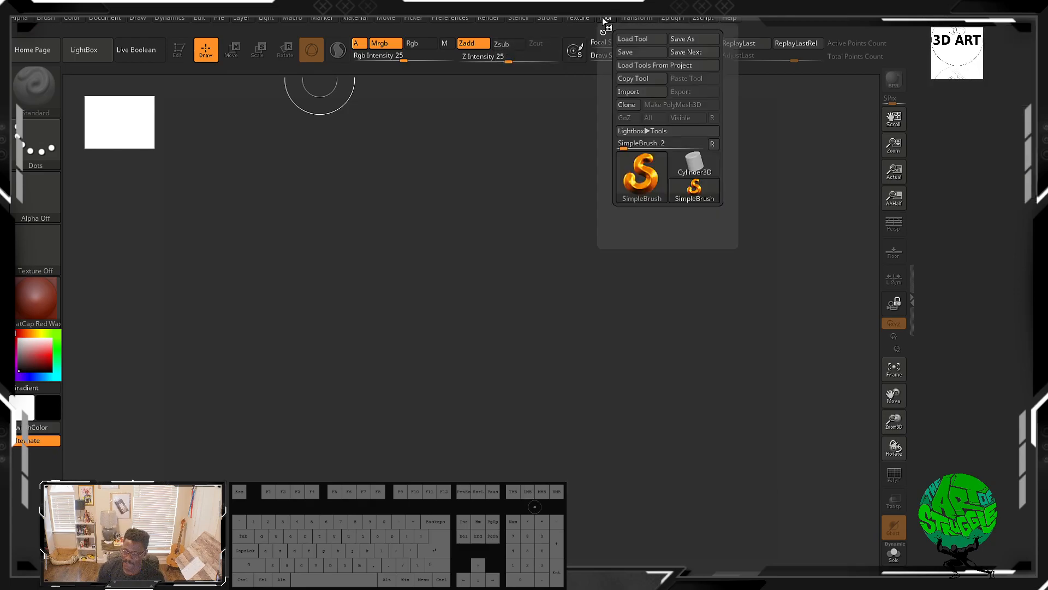
mouse_move(577, 20)
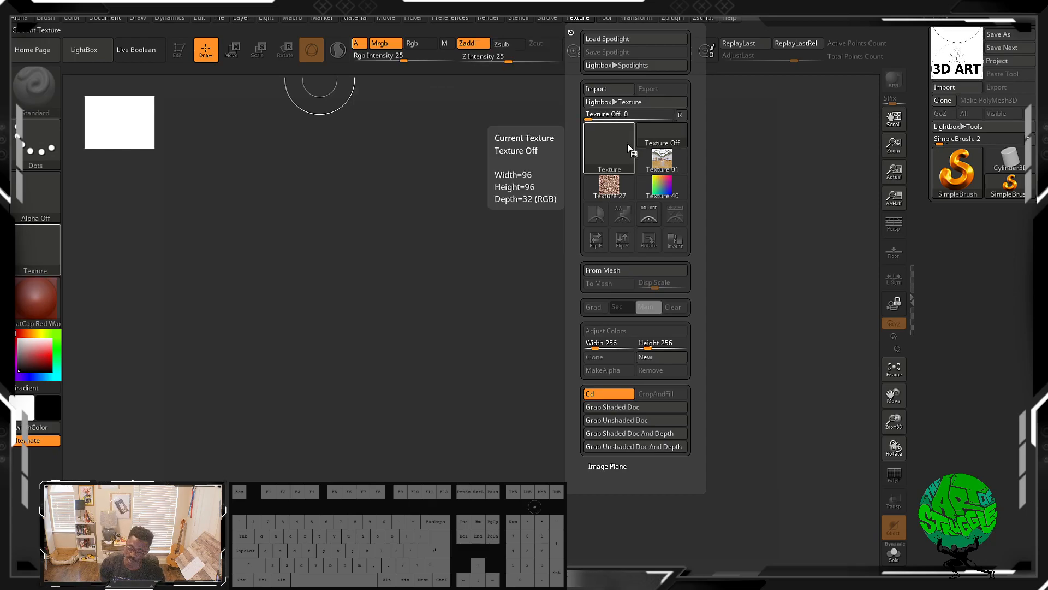
mouse_move(607, 187)
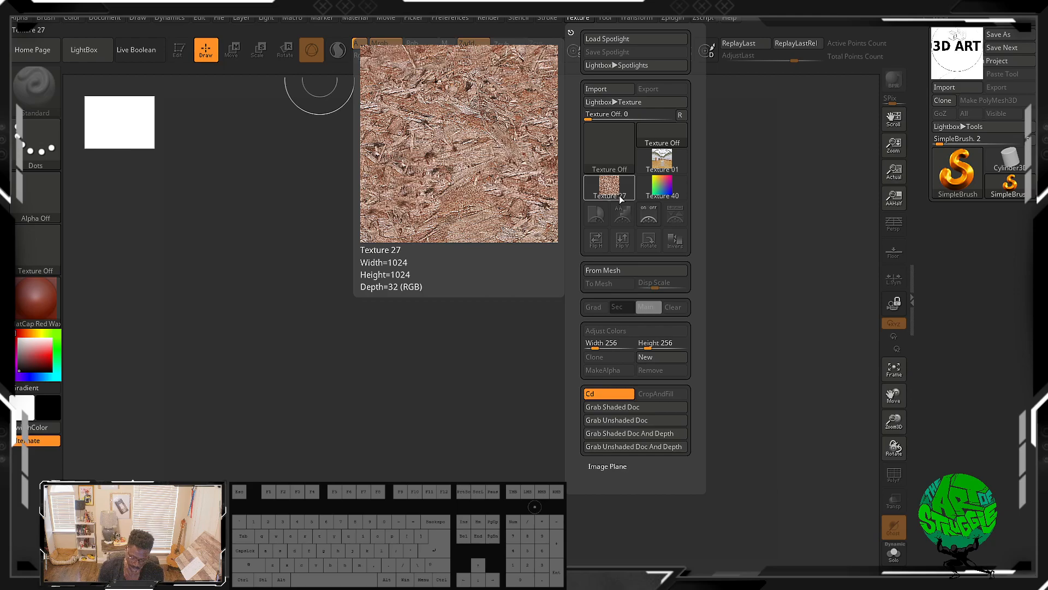
mouse_move(660, 167)
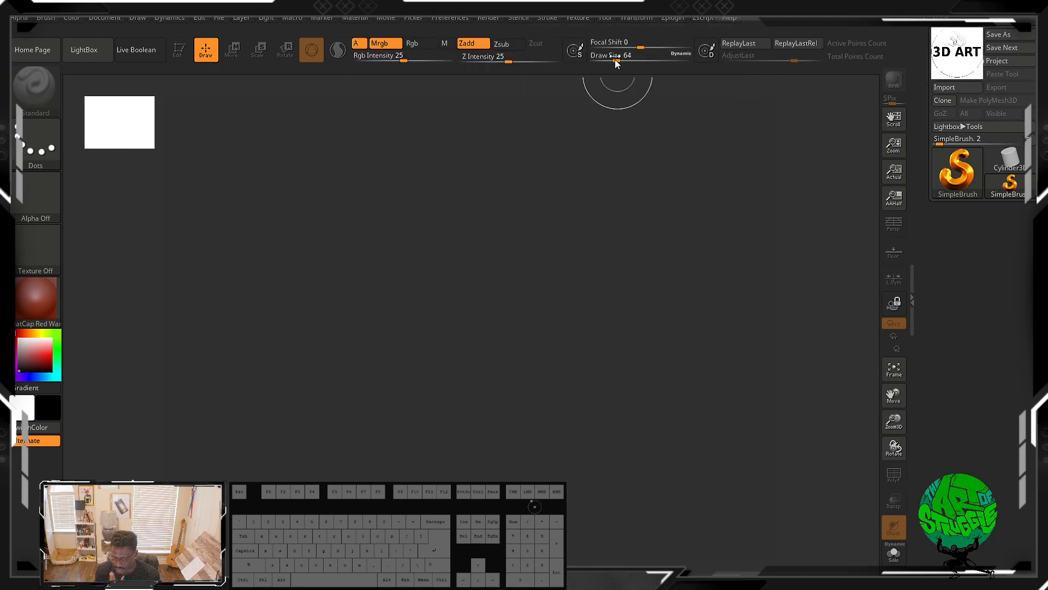
Step: Review the Texture palette's lower options and reopen the Tool palette
left_click_drag(692, 247, 704, 188)
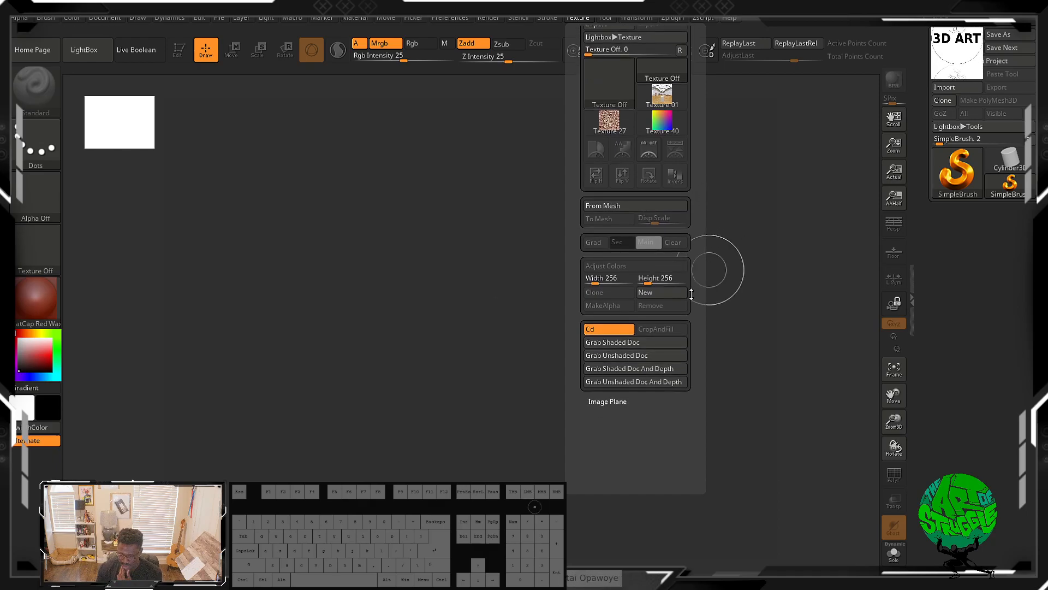
left_click_drag(706, 269, 716, 249)
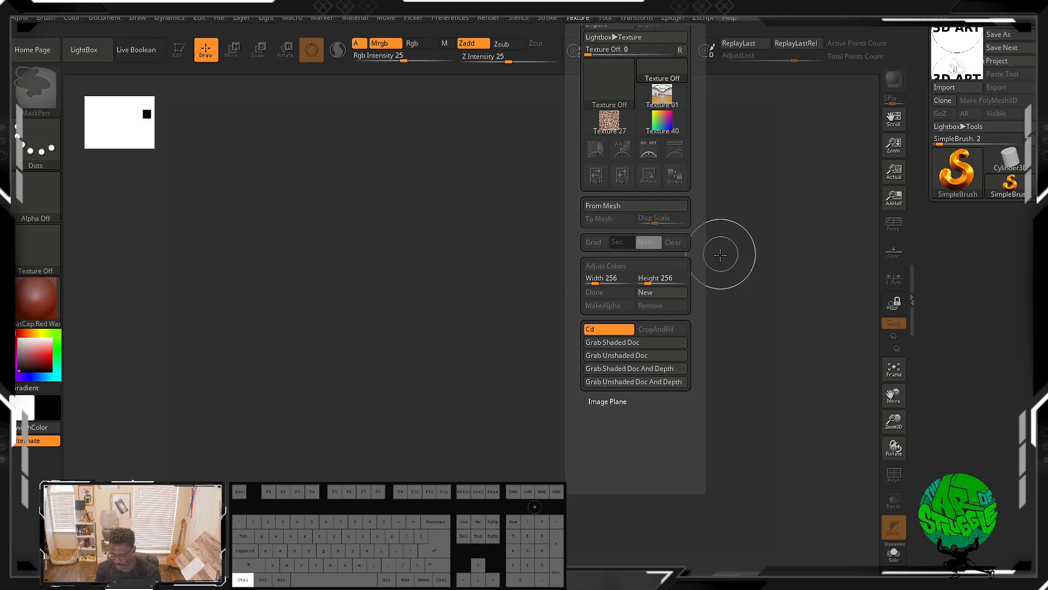
left_click(579, 21)
left_click(601, 19)
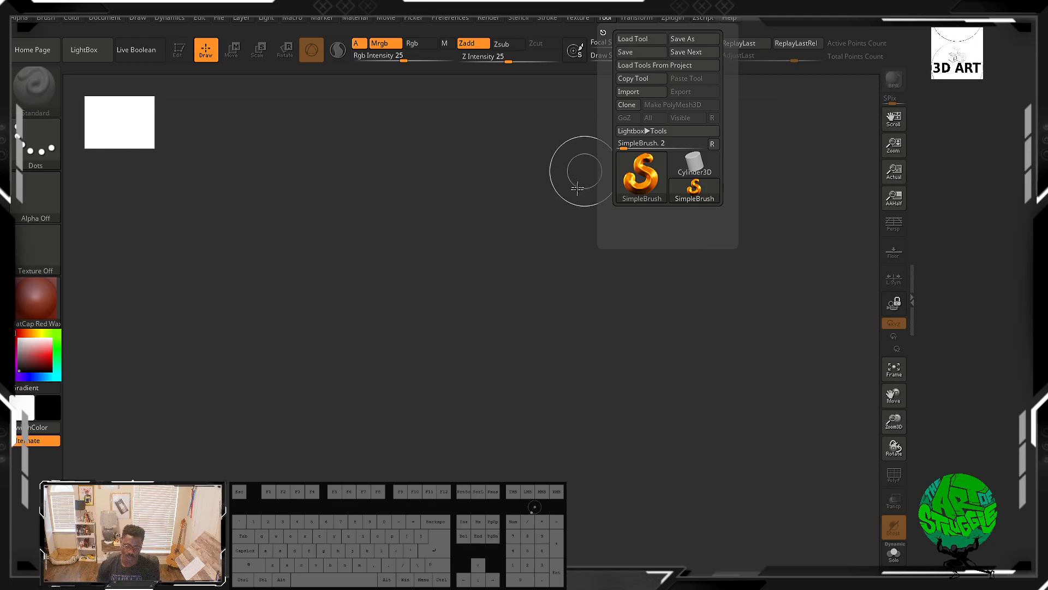
left_click(602, 32)
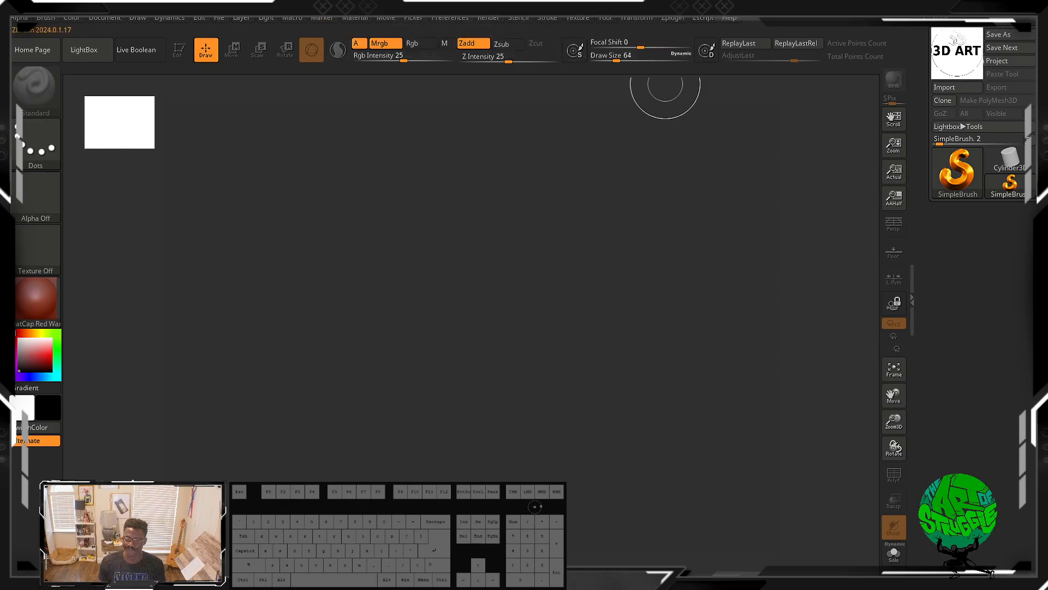
left_click(607, 18)
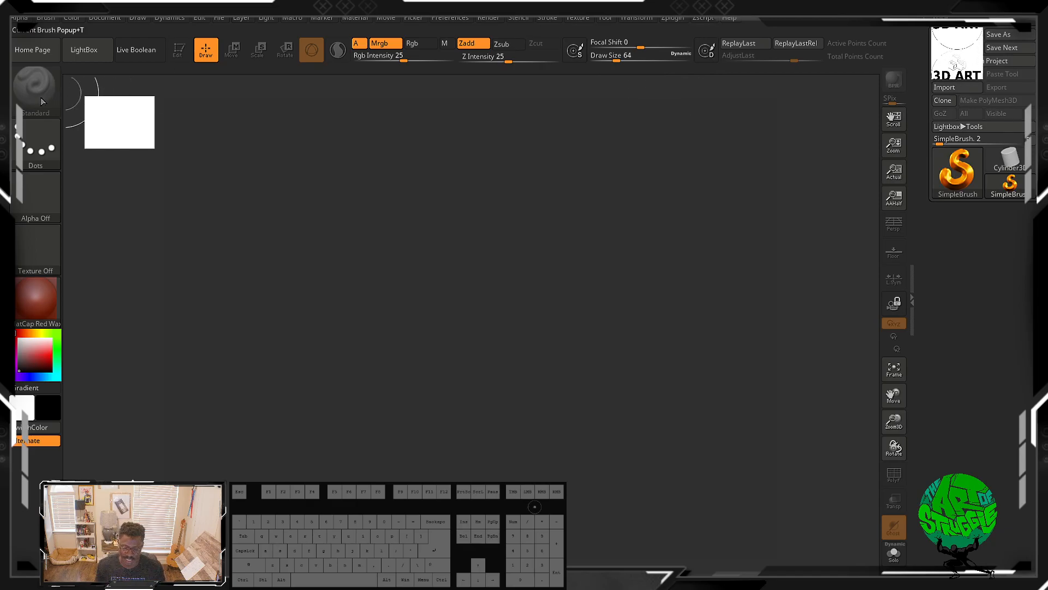
Step: Draw a Cylinder3D on the canvas, then clear the document
left_click(987, 167)
mouse_move(430, 256)
left_mouse_down()
mouse_move(524, 469)
mouse_move(494, 403)
left_mouse_up()
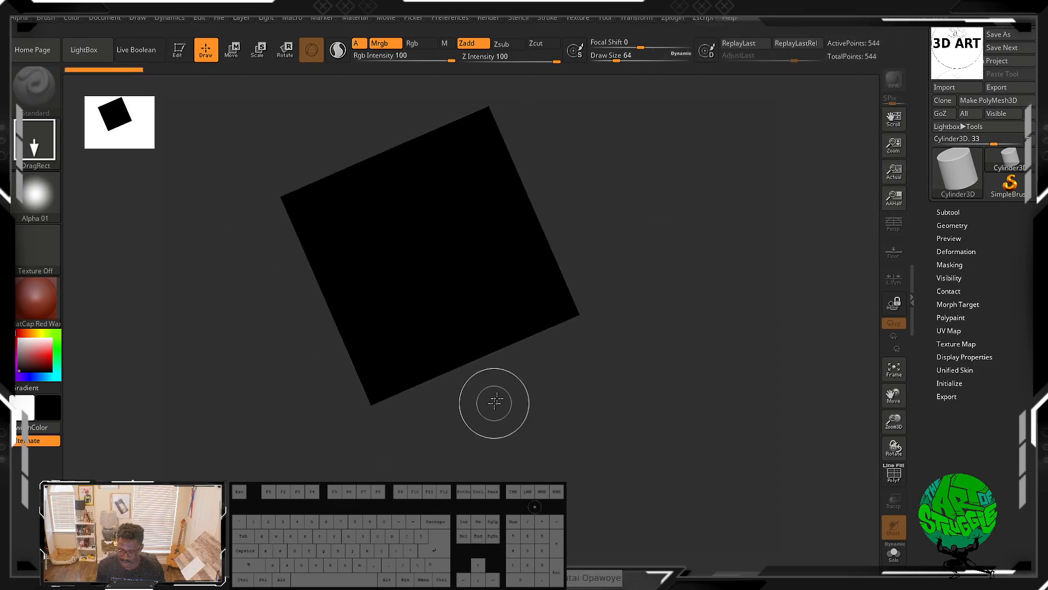
key("ctrl+n")
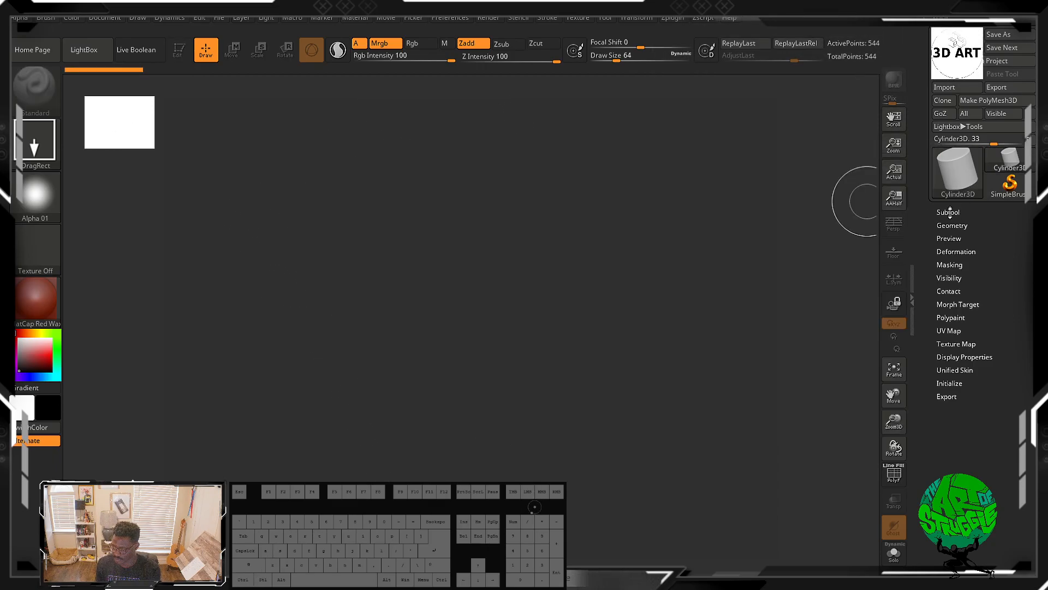
Step: Open the Subtool section and browse LightBox's Project, RenderSet, Brush and Recent tabs
left_click(949, 213)
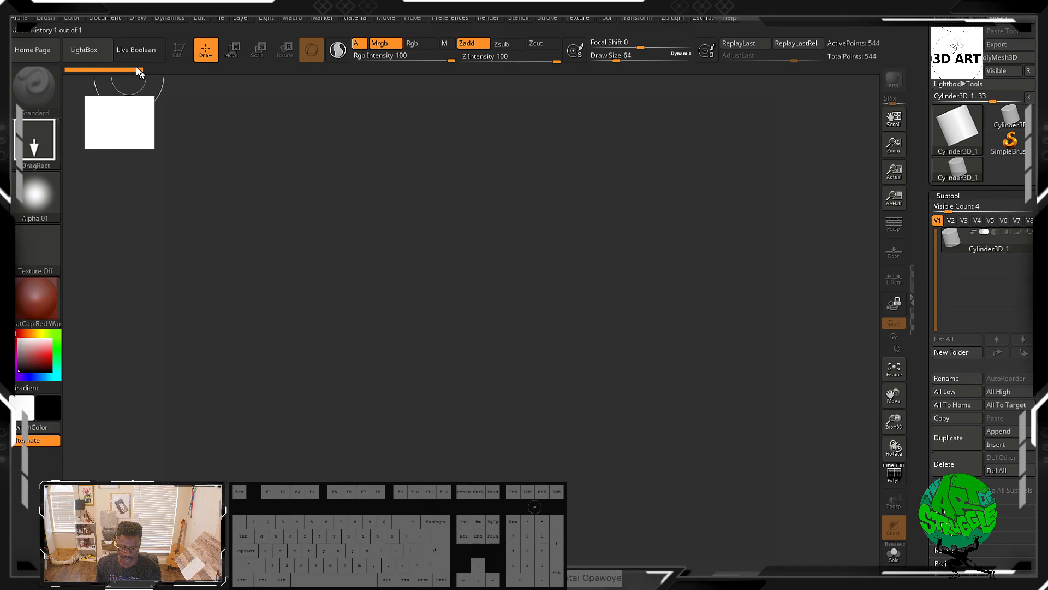
left_click(103, 50)
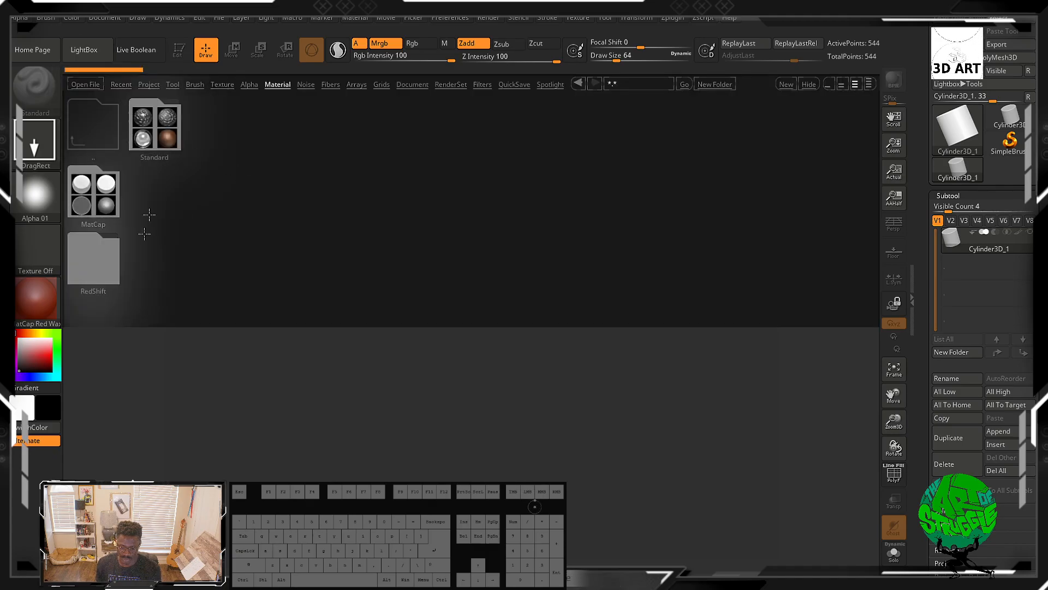
left_click(148, 86)
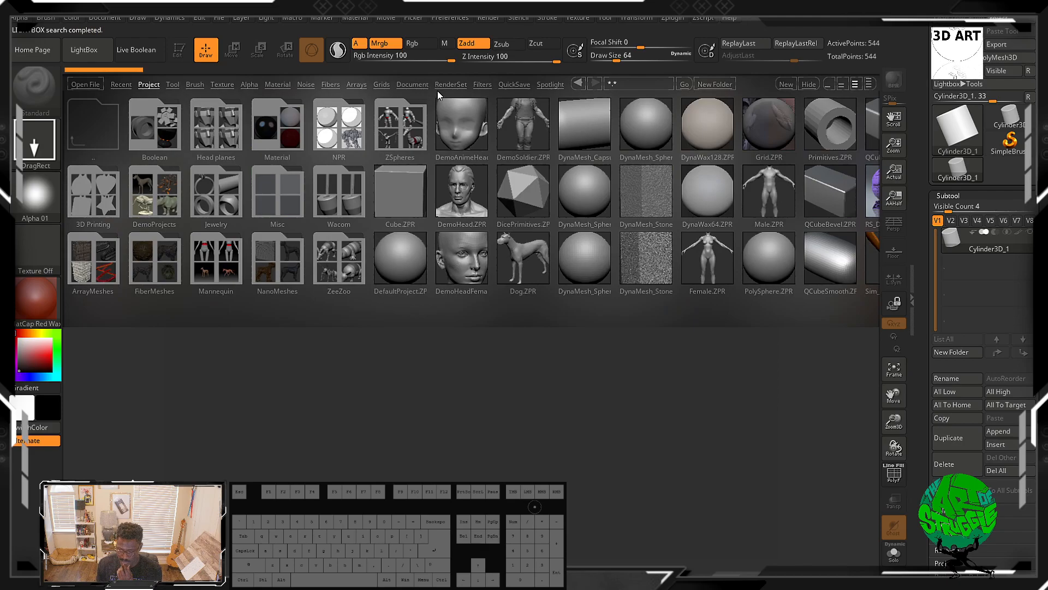
left_click(446, 85)
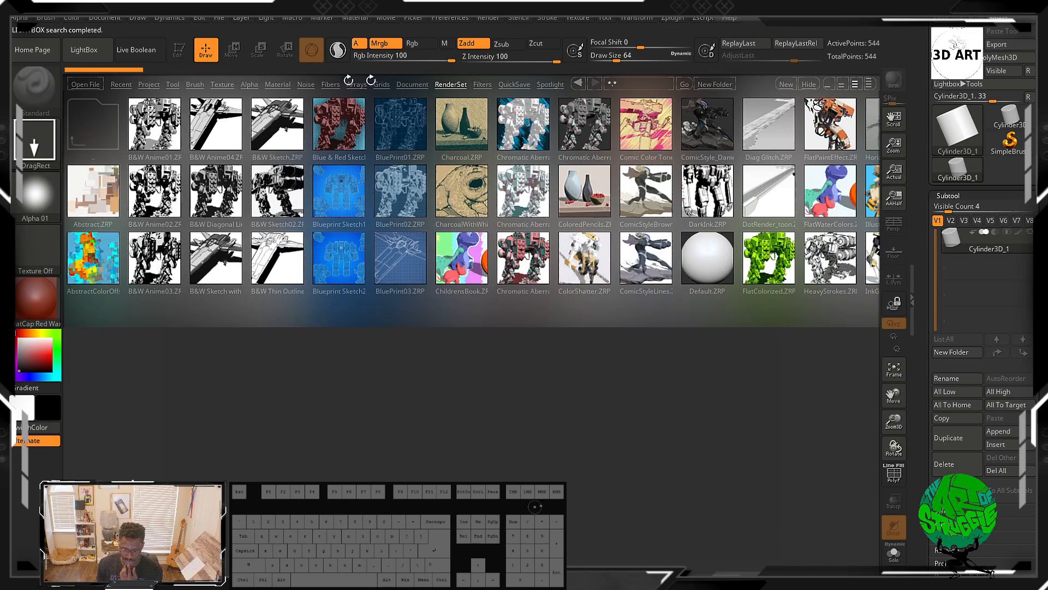
left_click(195, 85)
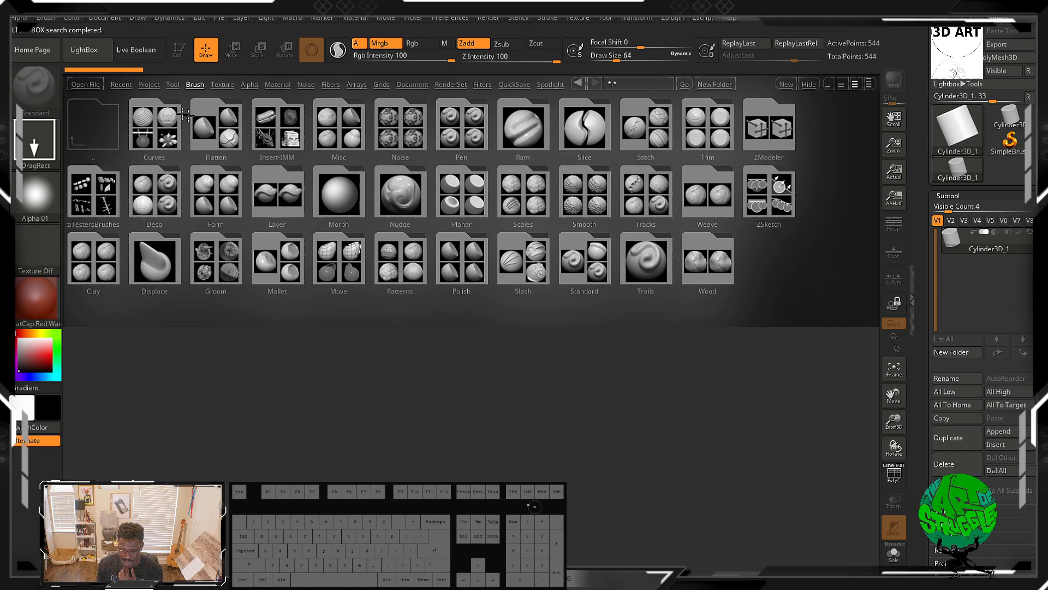
left_click(131, 84)
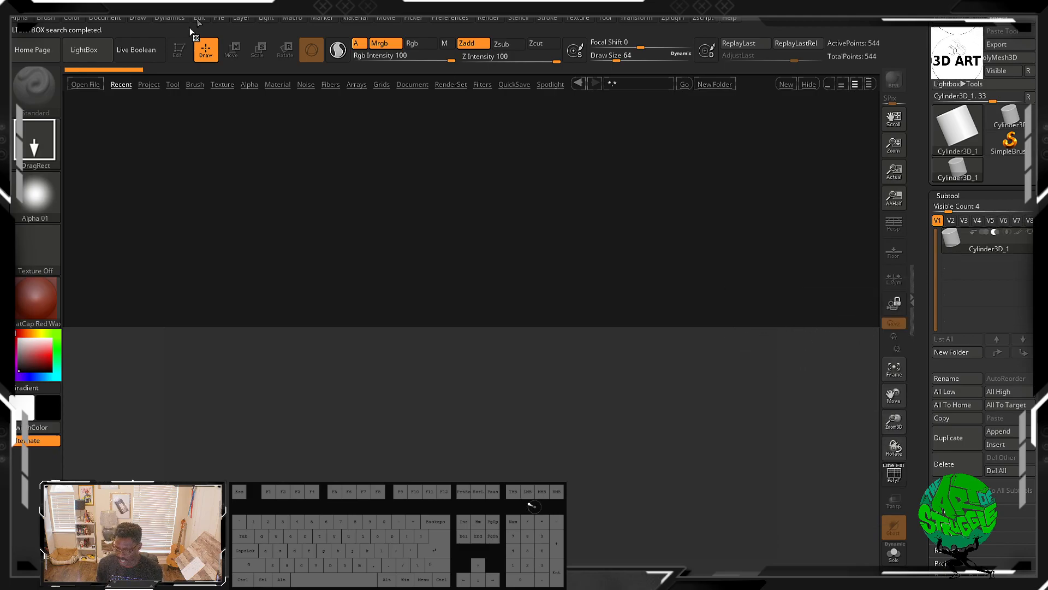
left_click(86, 51)
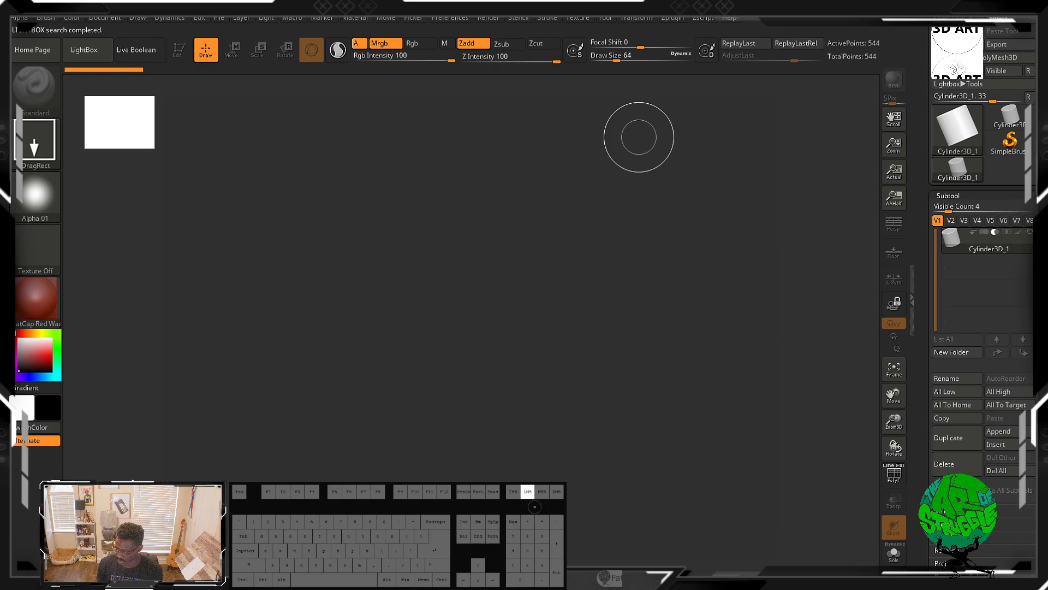
Step: Select the PolyMesh3D star tool and drag it out onto the canvas
left_click(959, 45)
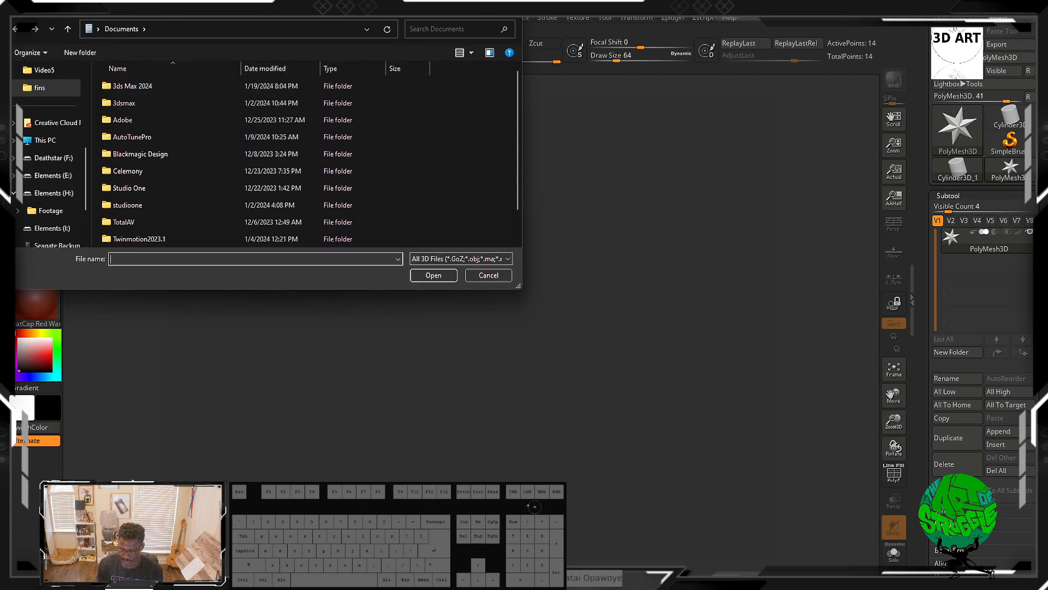
left_click(489, 275)
mouse_move(442, 214)
left_mouse_down()
mouse_move(604, 464)
mouse_move(573, 550)
left_mouse_up()
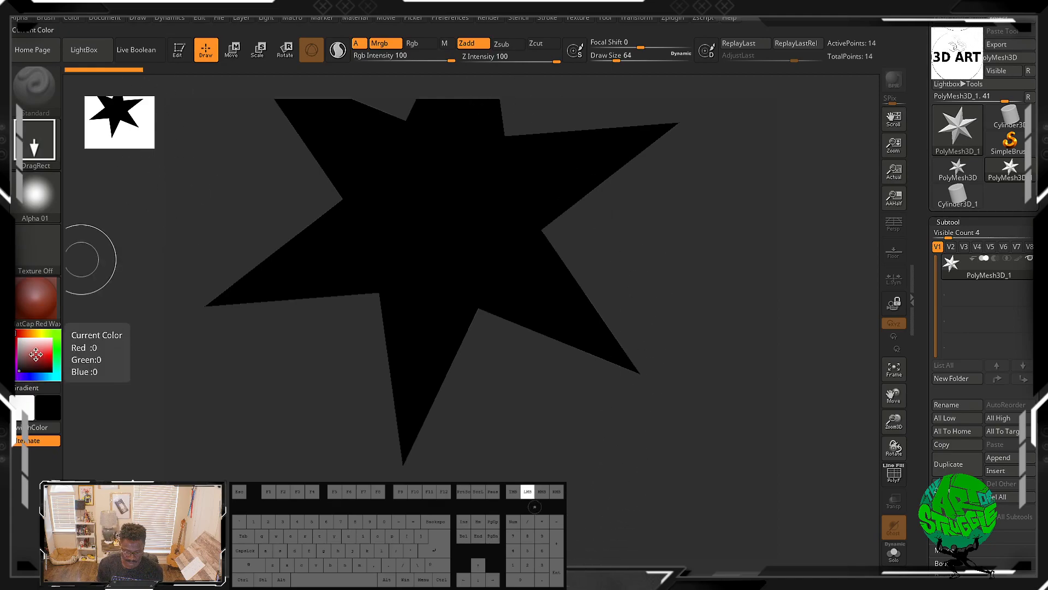
Step: Pick white in the color picker and switch the star into Edit mode
left_click(20, 362)
left_click_drag(26, 343, 18, 334)
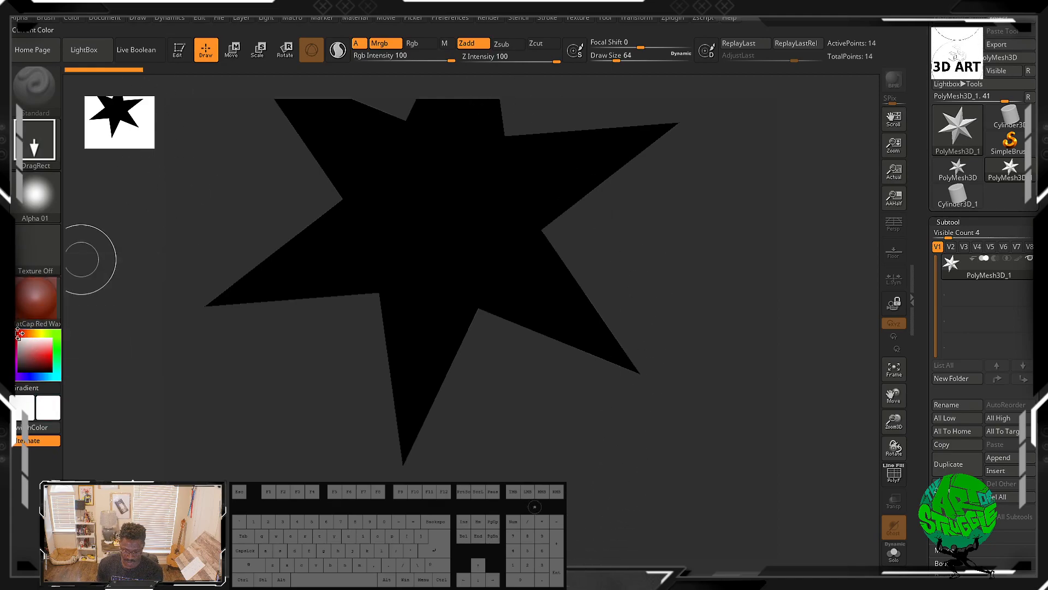
left_click(180, 51)
left_click_drag(629, 246, 674, 277)
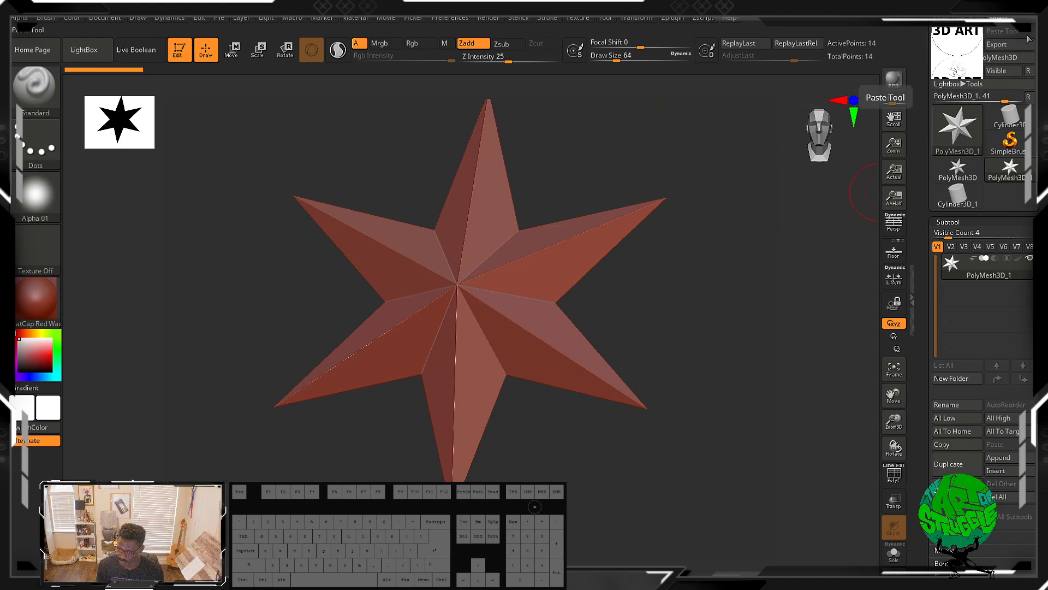
Step: Open the Save As dialog for the star tool and cancel it
scroll(983, 137, "up", 2)
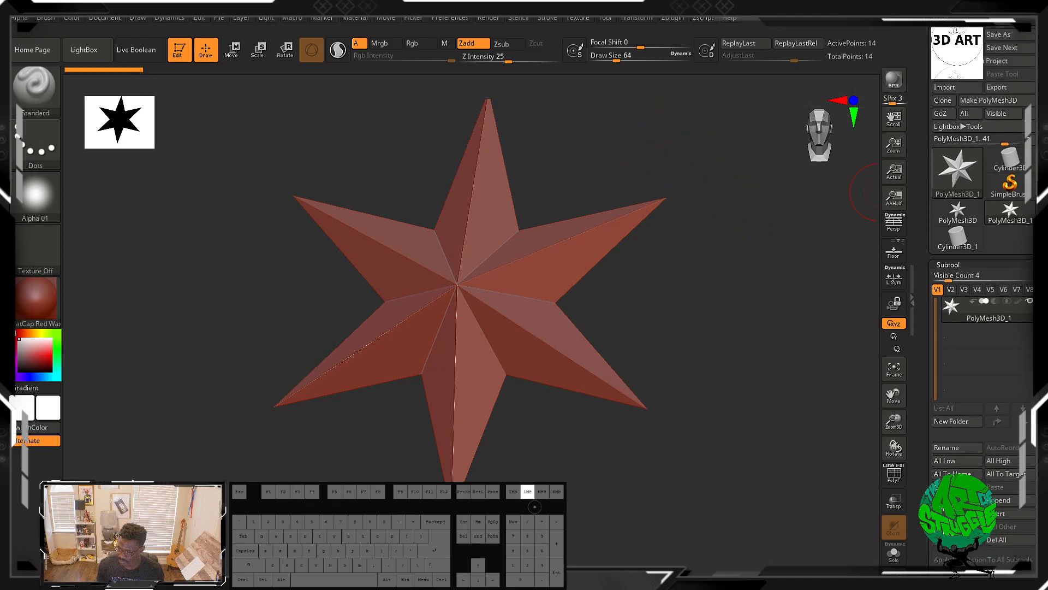
left_click(1018, 39)
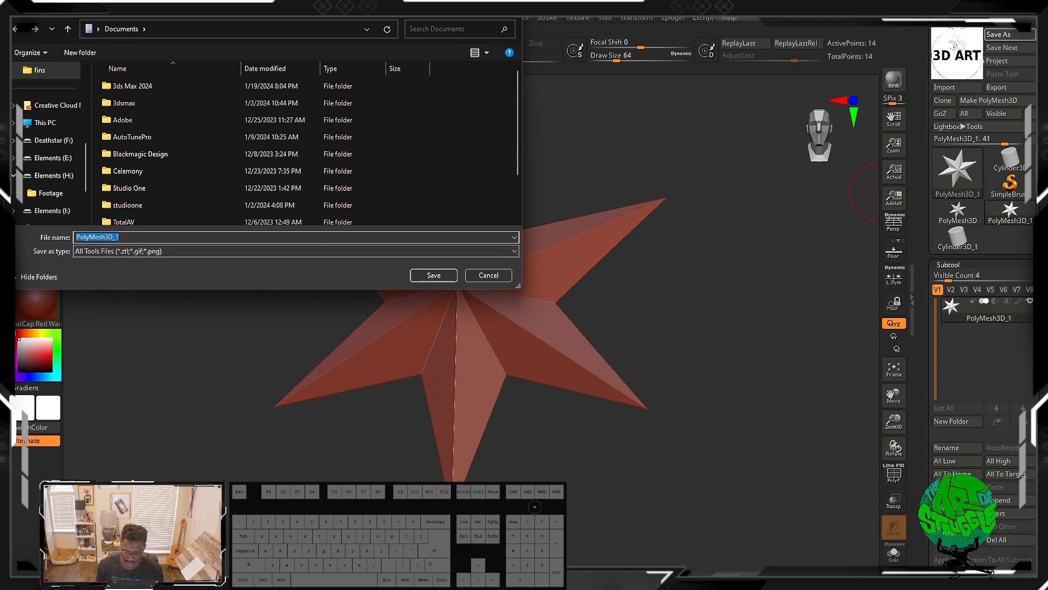
left_click(481, 274)
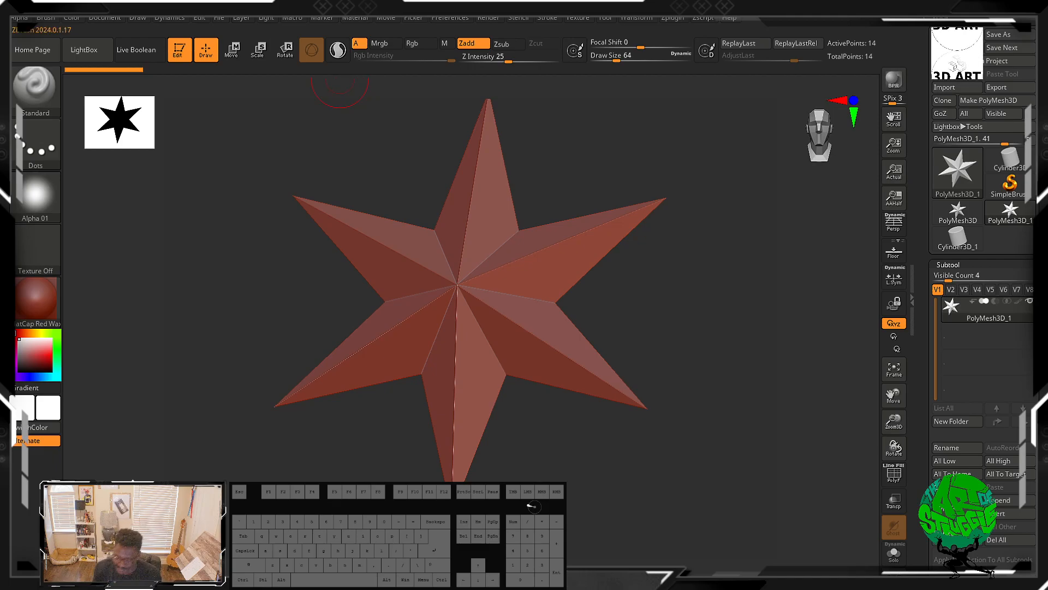
Step: Browse the Preferences, Texture and Tool menus, scrolling through the Tool palette's subpalettes and opening NanoMesh
left_click(460, 19)
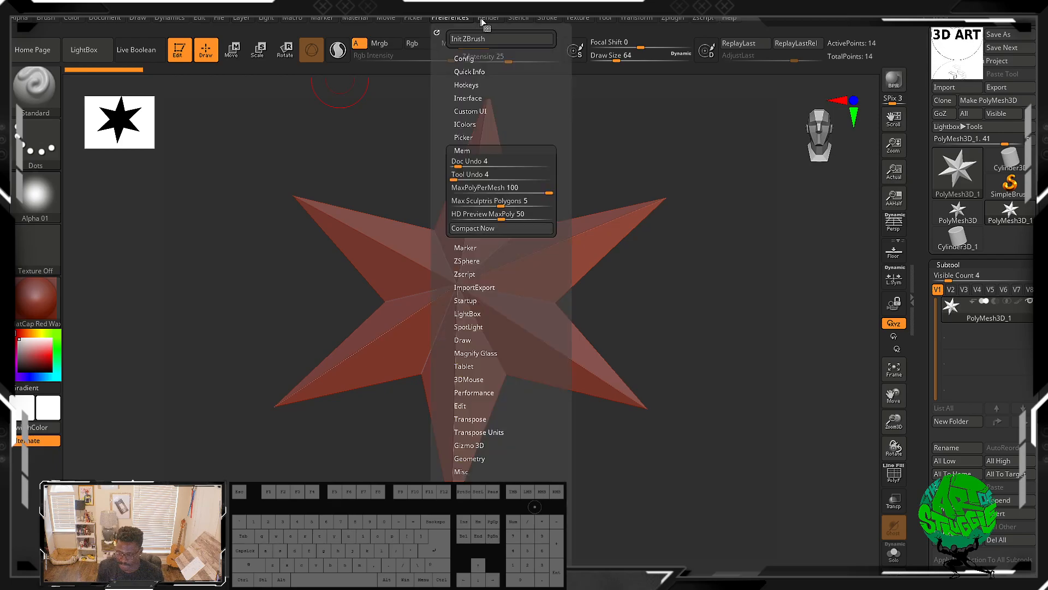
mouse_move(605, 19)
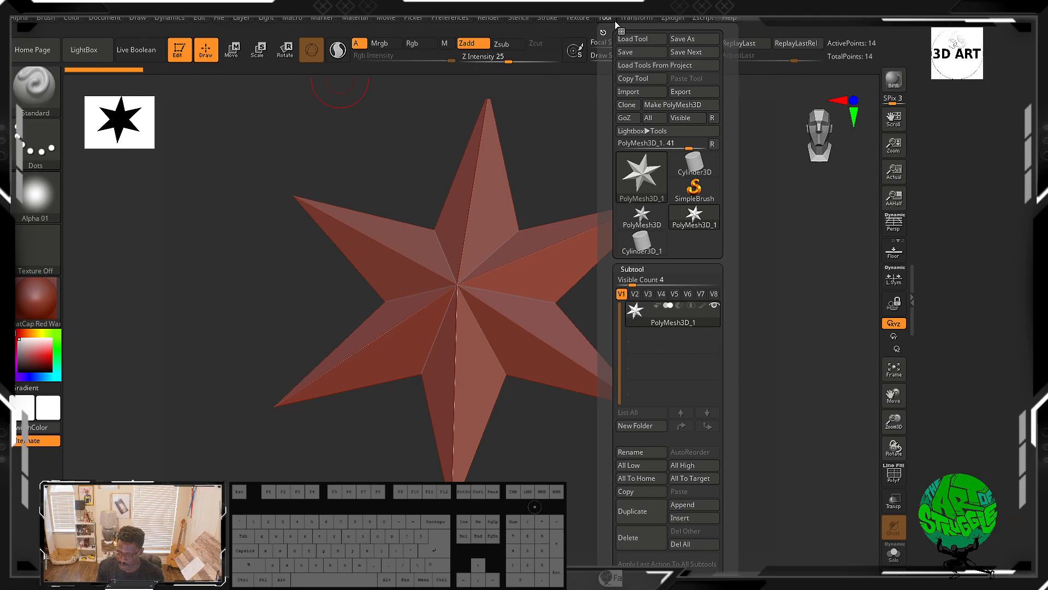
mouse_move(637, 20)
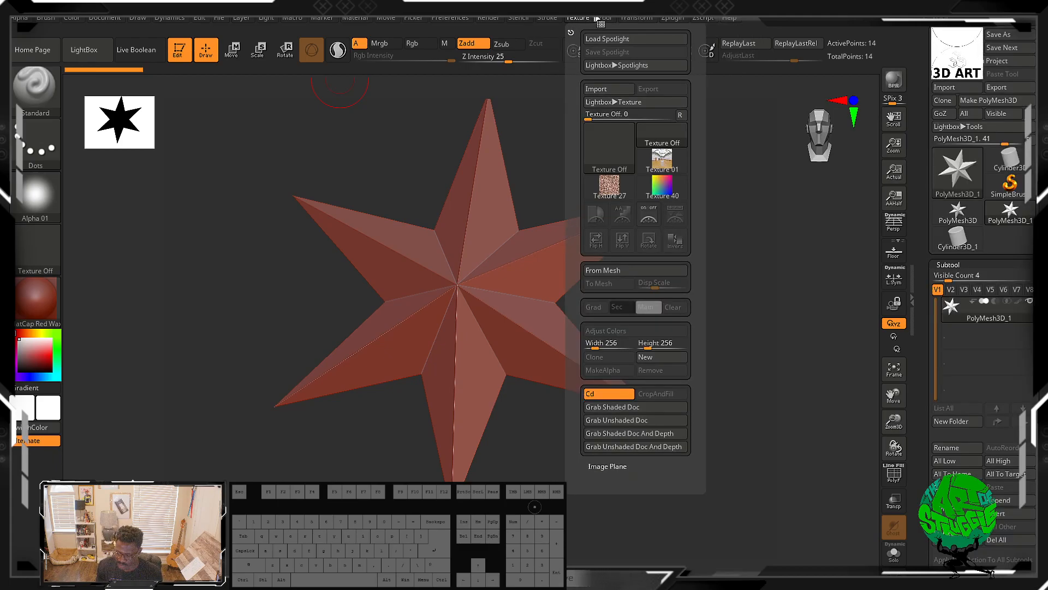
left_click_drag(732, 236, 732, 141)
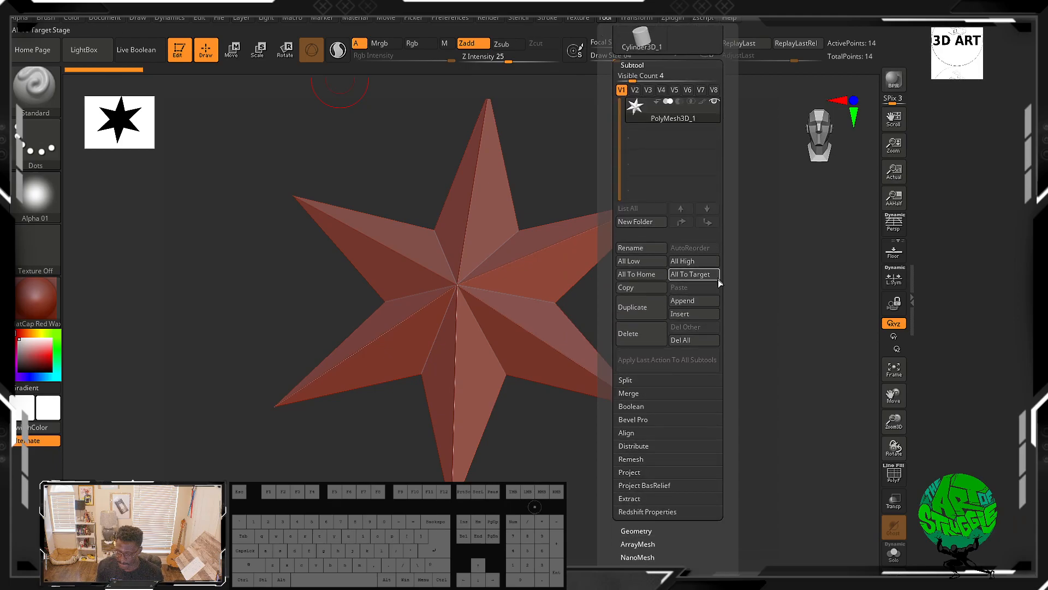
left_click_drag(732, 273, 689, 200)
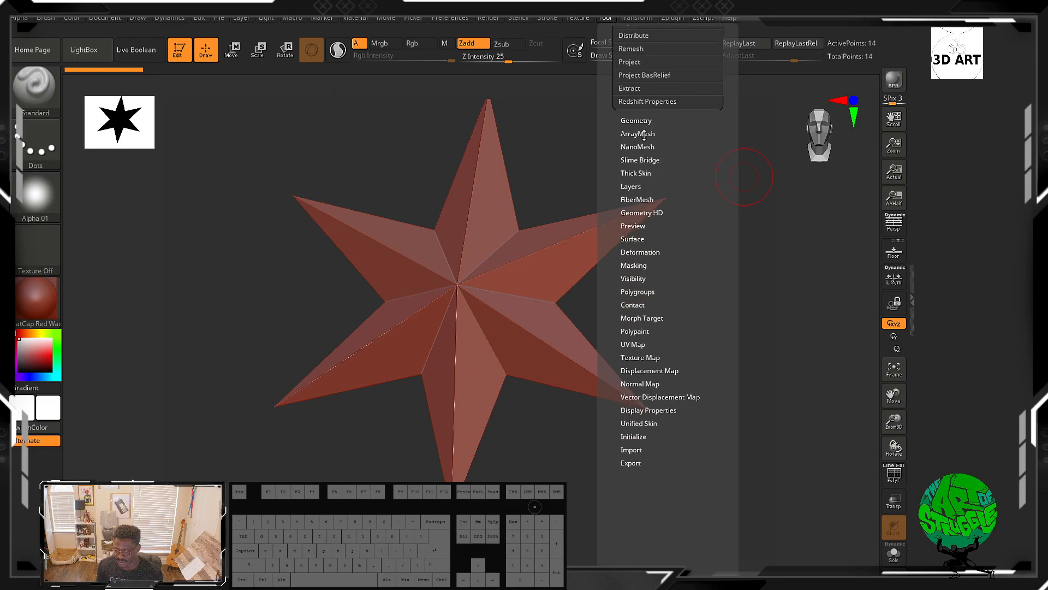
left_click(640, 147)
left_click_drag(648, 152, 648, 290)
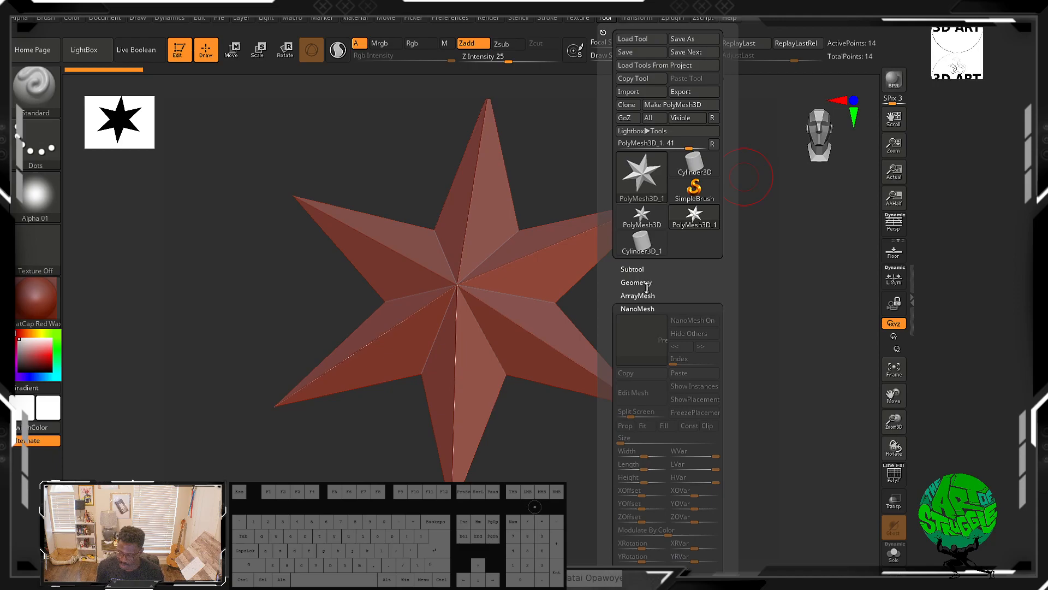
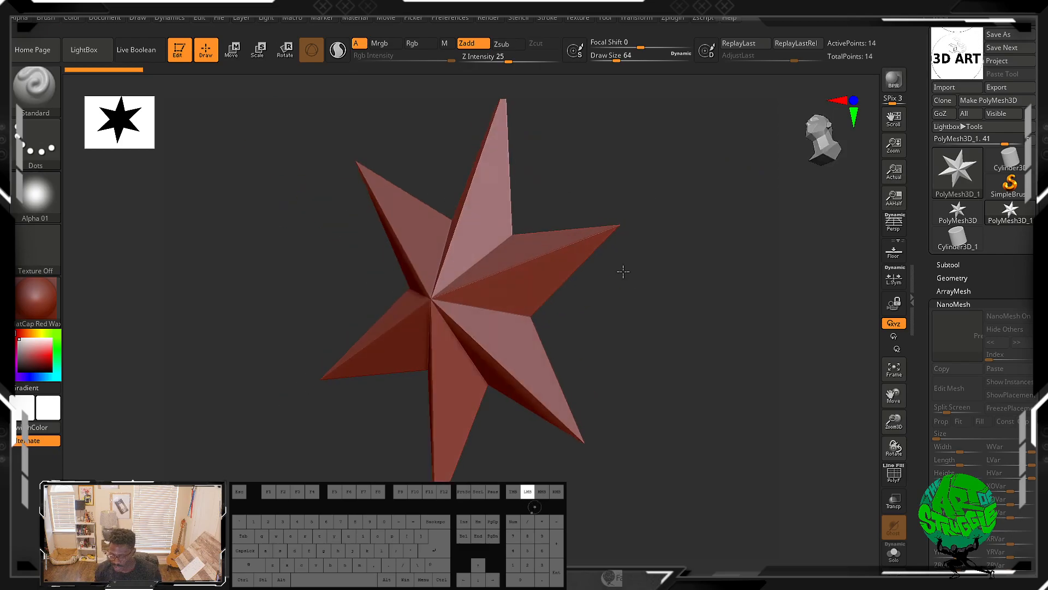
Step: Browse the Tool menu, scrolling through its subpalettes and opening the Deformation sliders
left_click(578, 18)
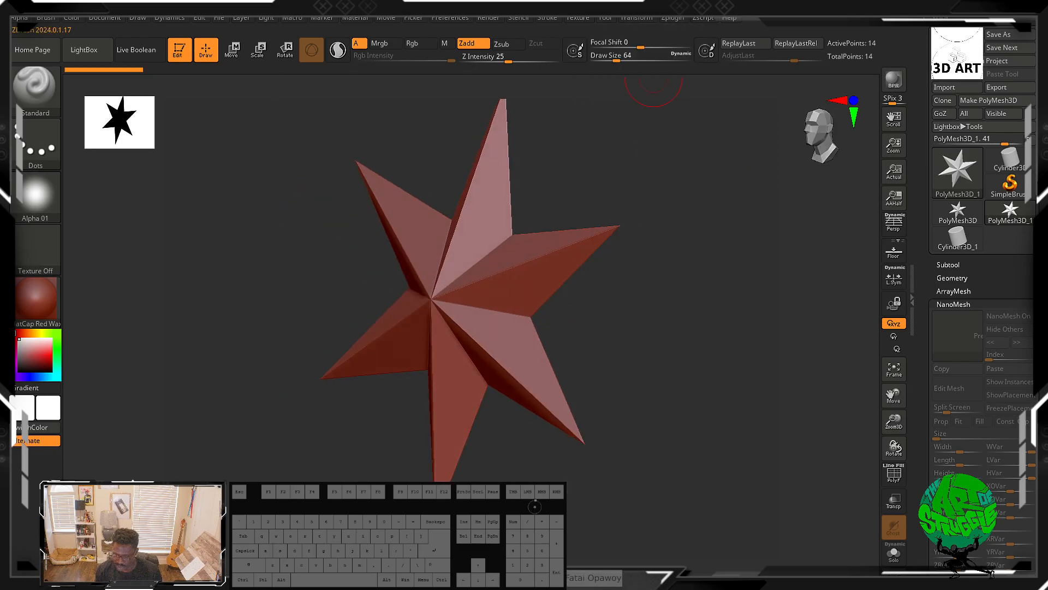
left_click(605, 18)
left_click_drag(725, 268, 743, 185)
left_click_drag(710, 441, 723, 356)
left_click(640, 312)
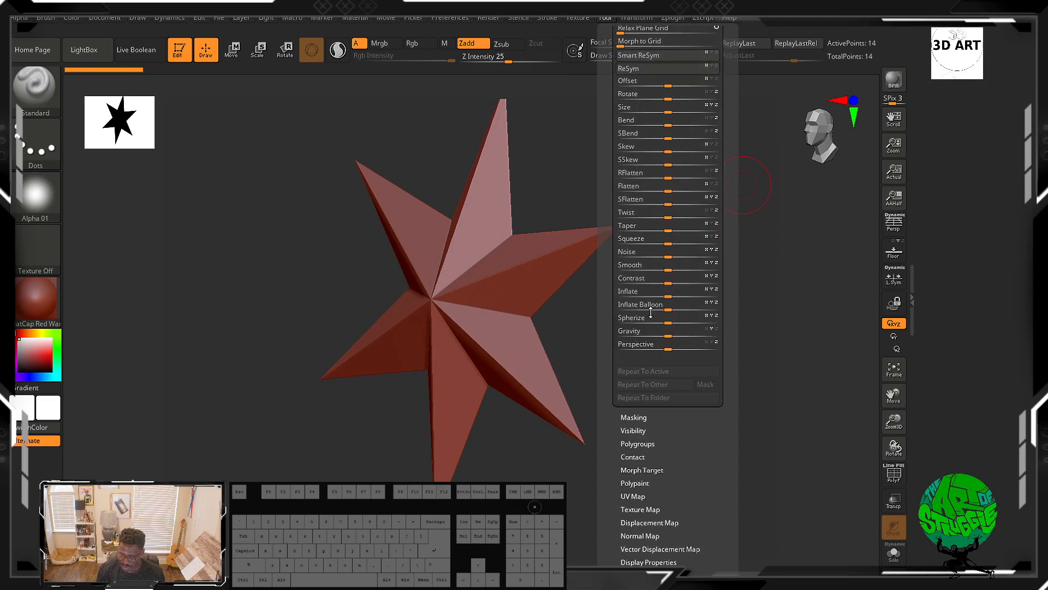
left_click_drag(705, 445, 729, 497)
left_click_drag(746, 296, 710, 343)
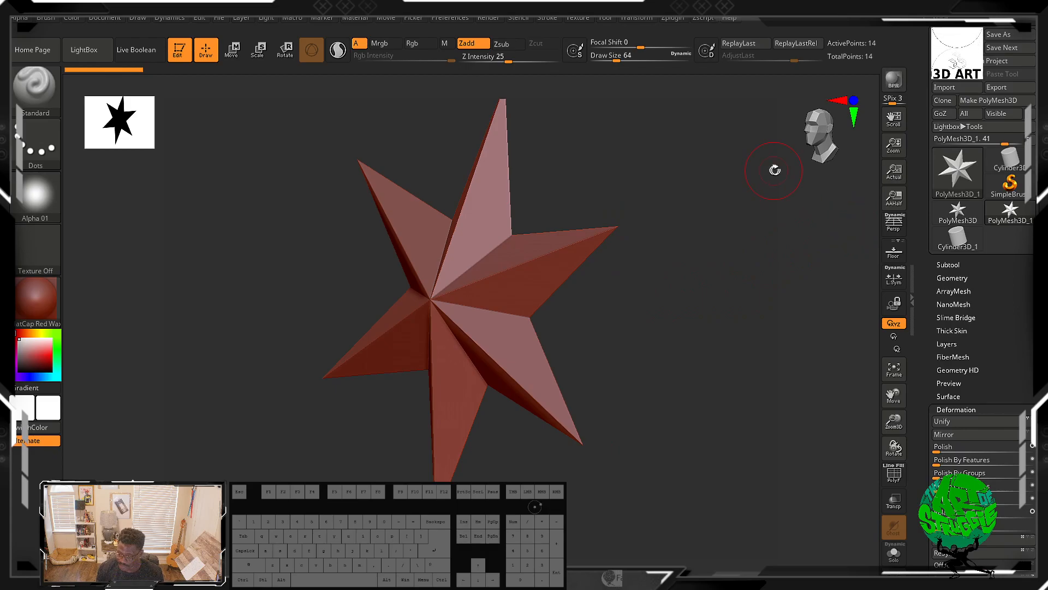
left_click(634, 18)
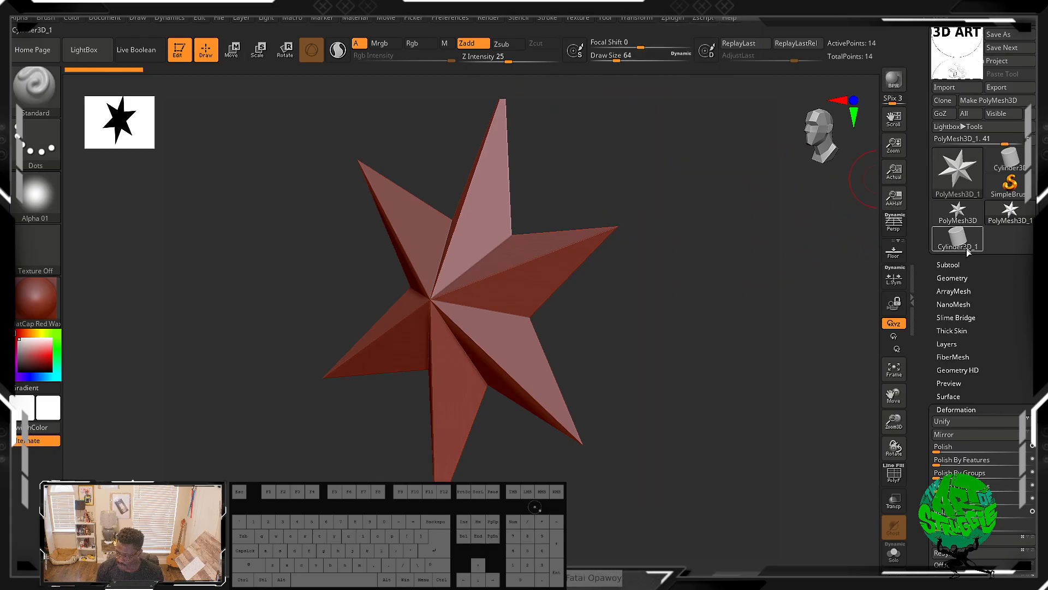
Step: Look through the Tool palette's Subtool subpalette and the Transform menu
left_click_drag(1001, 331, 984, 288)
left_click(949, 181)
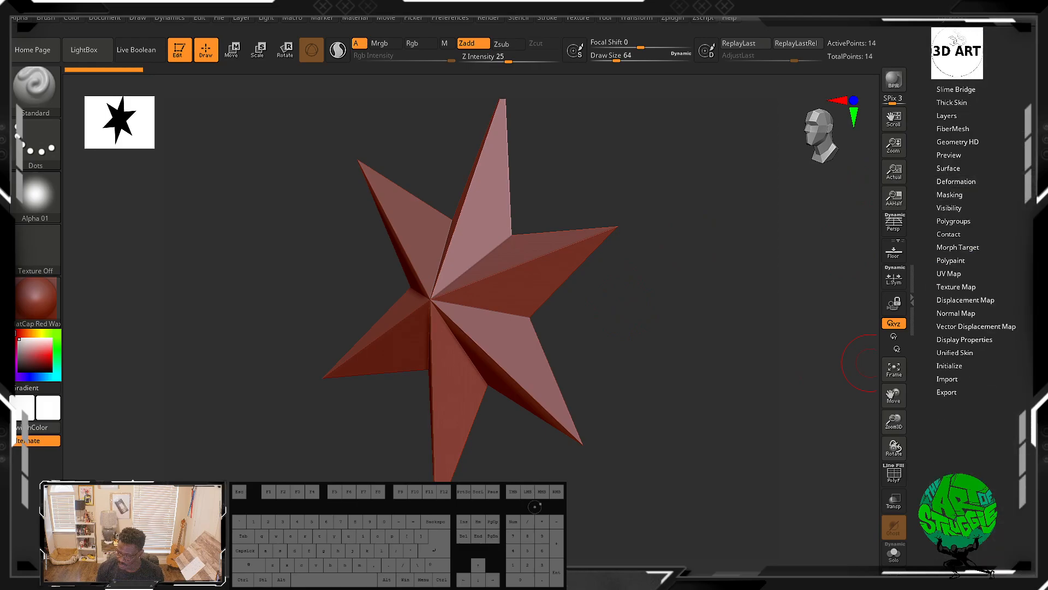
left_click(945, 264)
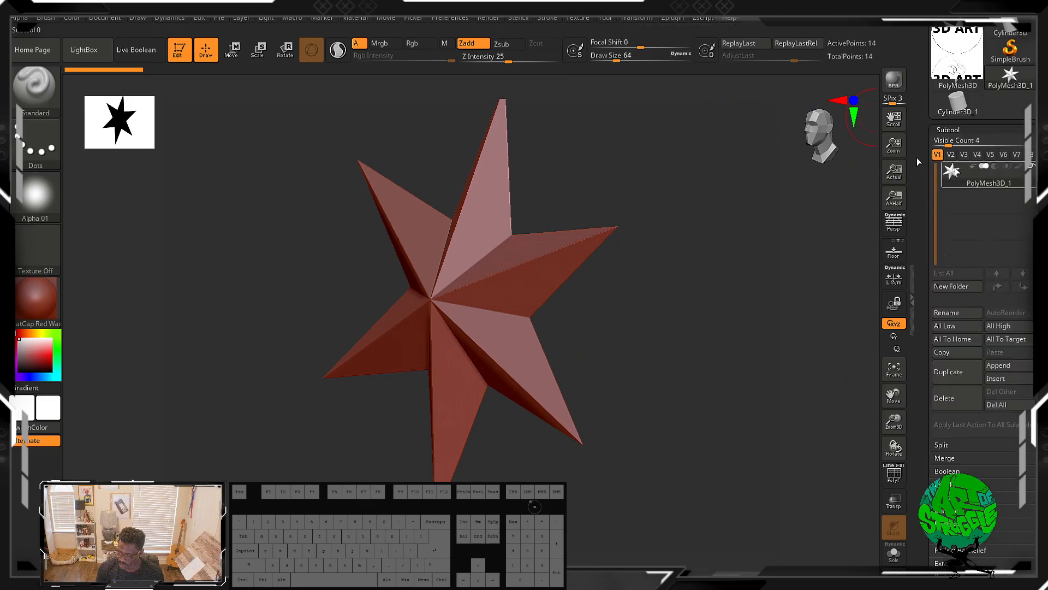
left_click_drag(1006, 131, 1006, 132)
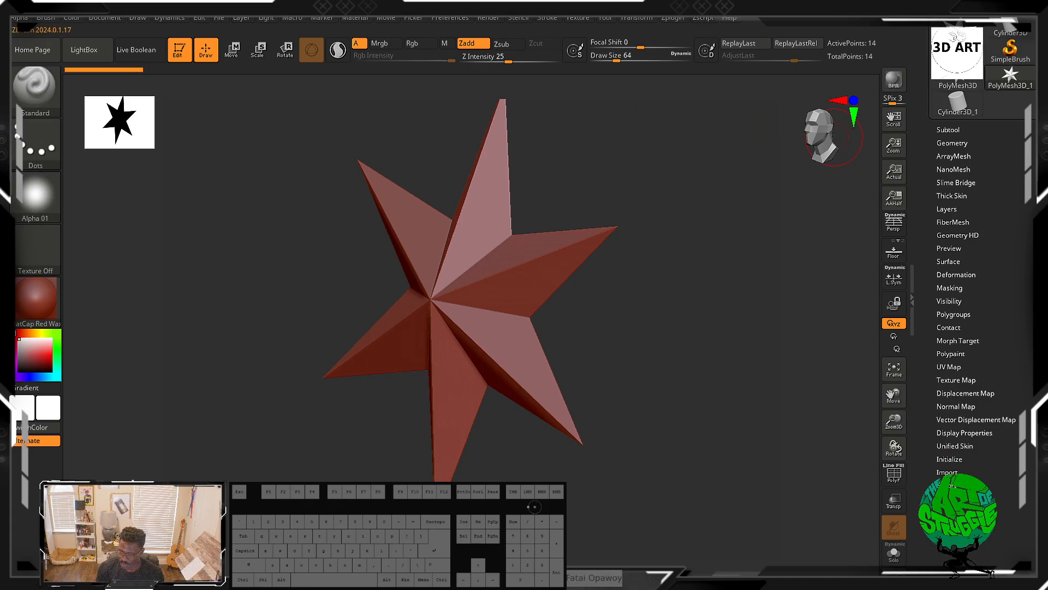
left_click(579, 19)
mouse_move(637, 18)
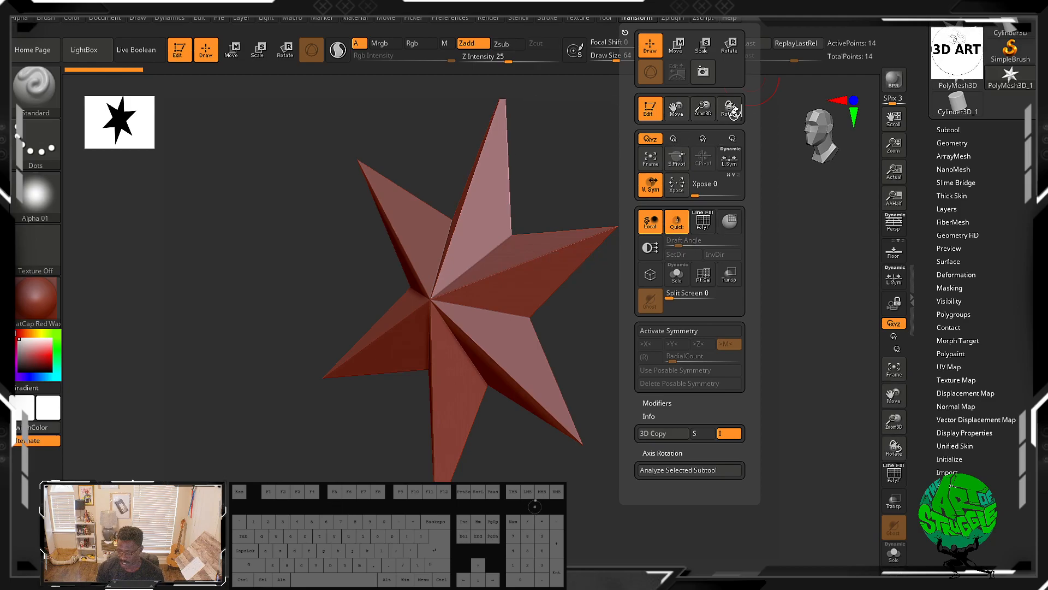
left_click_drag(995, 136, 996, 268)
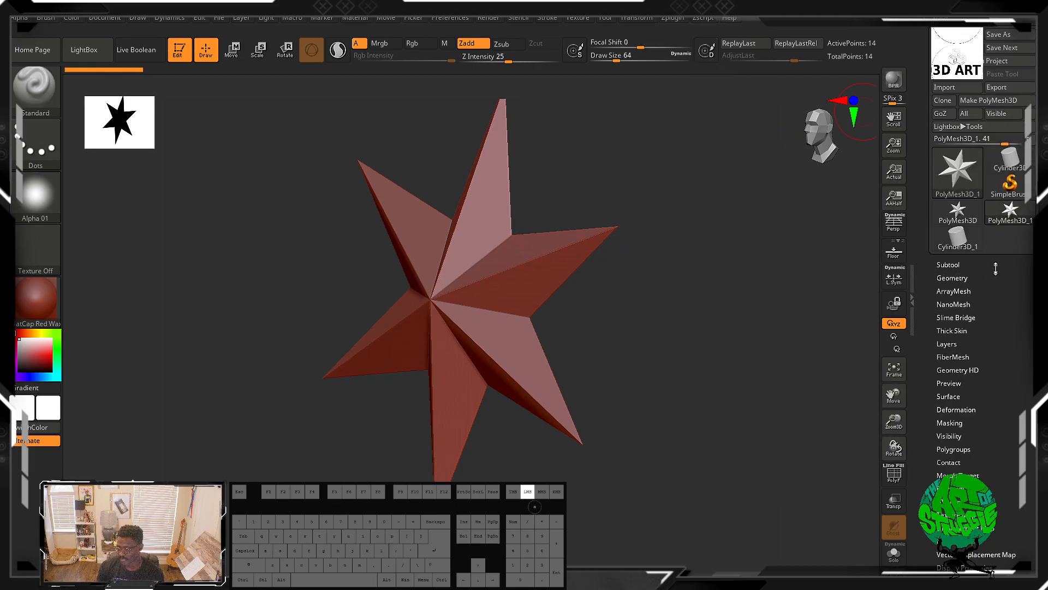
left_click(946, 265)
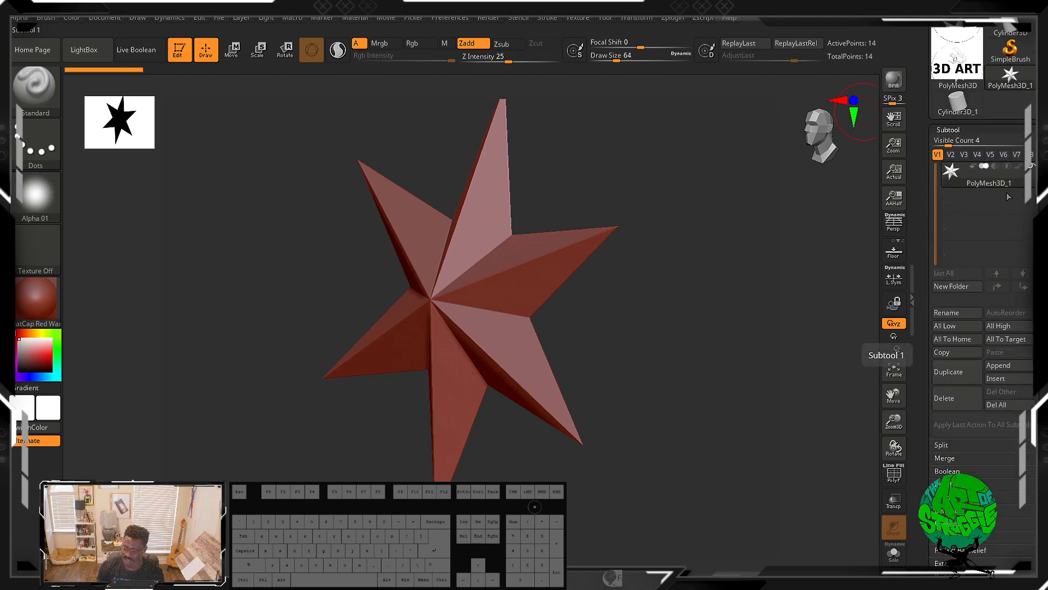
mouse_move(998, 186)
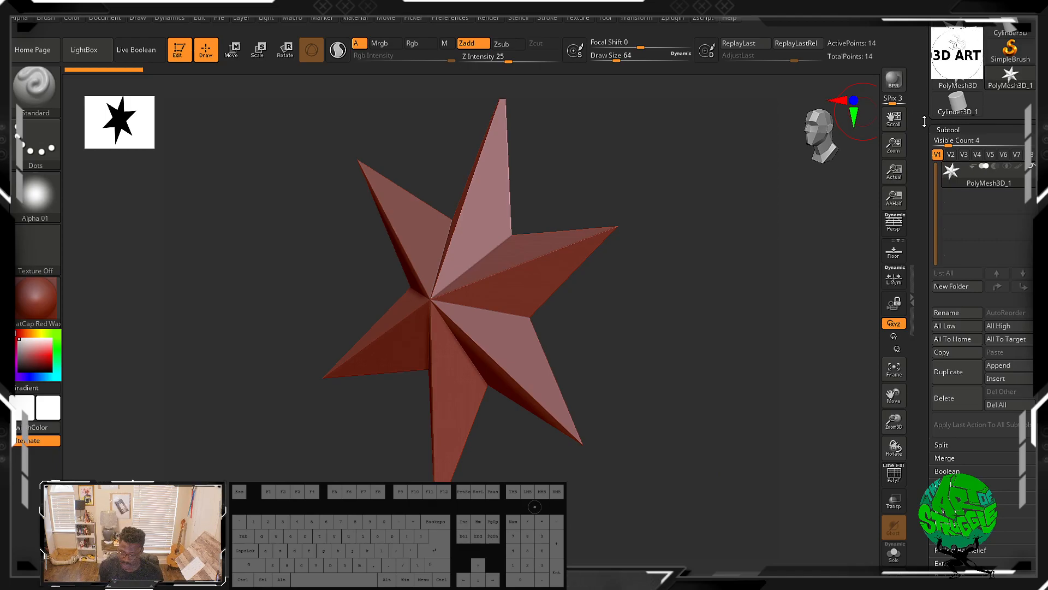
Step: Try to leave Edit mode, decline switching to 2.5D, and rotate the star to a side view
left_click(179, 49)
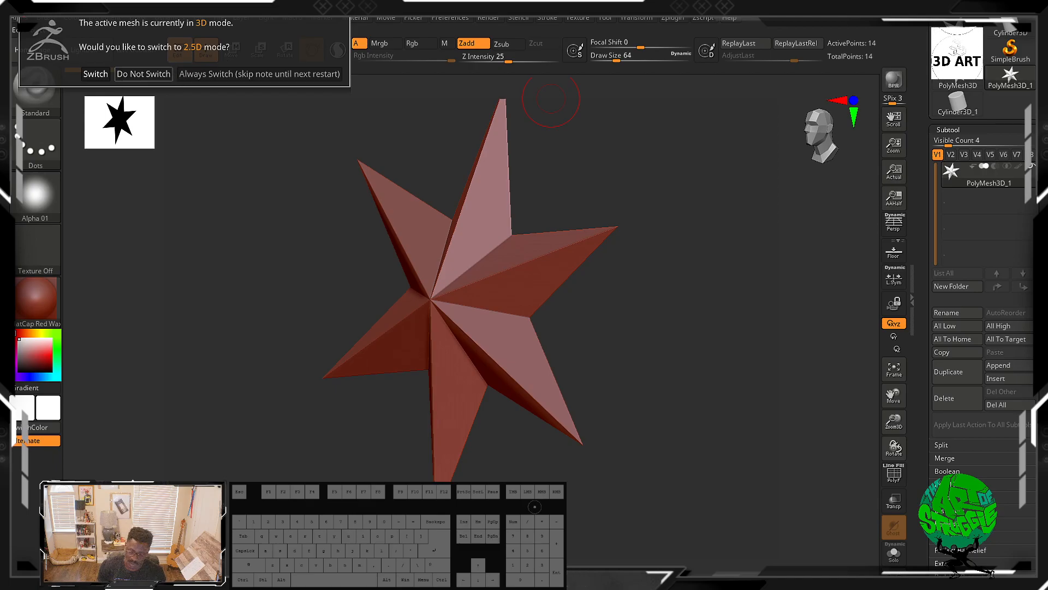
left_click(142, 75)
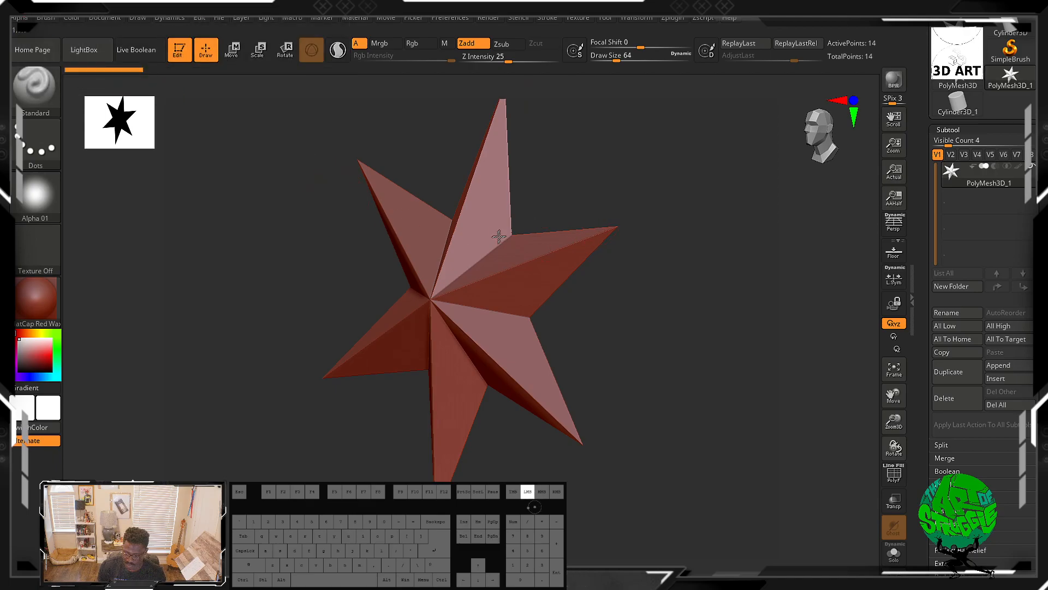
left_click_drag(393, 178, 554, 232)
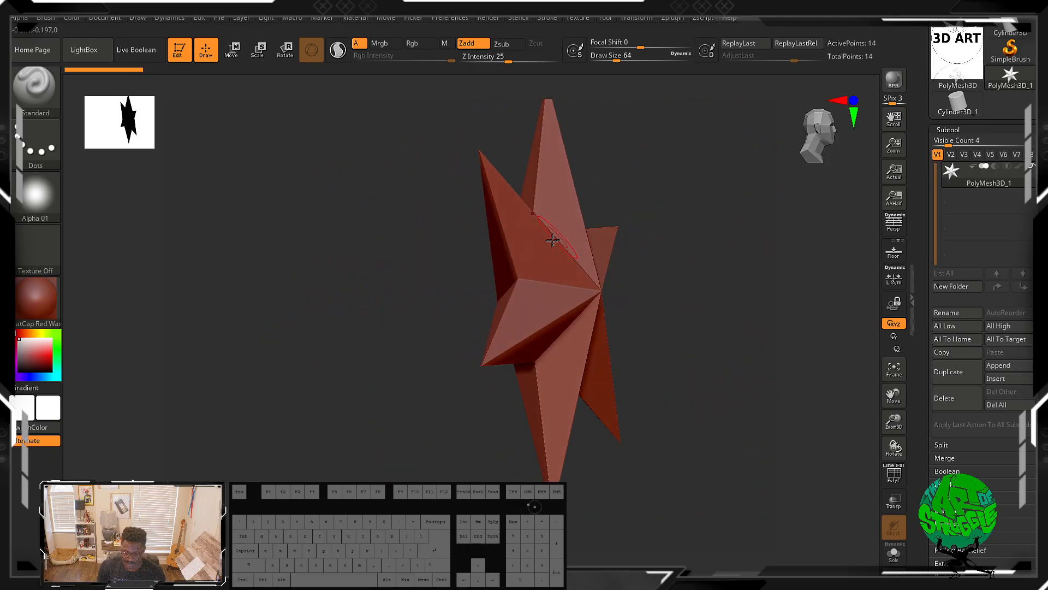
Step: Leave Edit mode switching to 2.5D and stamp many star copies across the canvas with DragRect
left_click(186, 55)
left_click(91, 78)
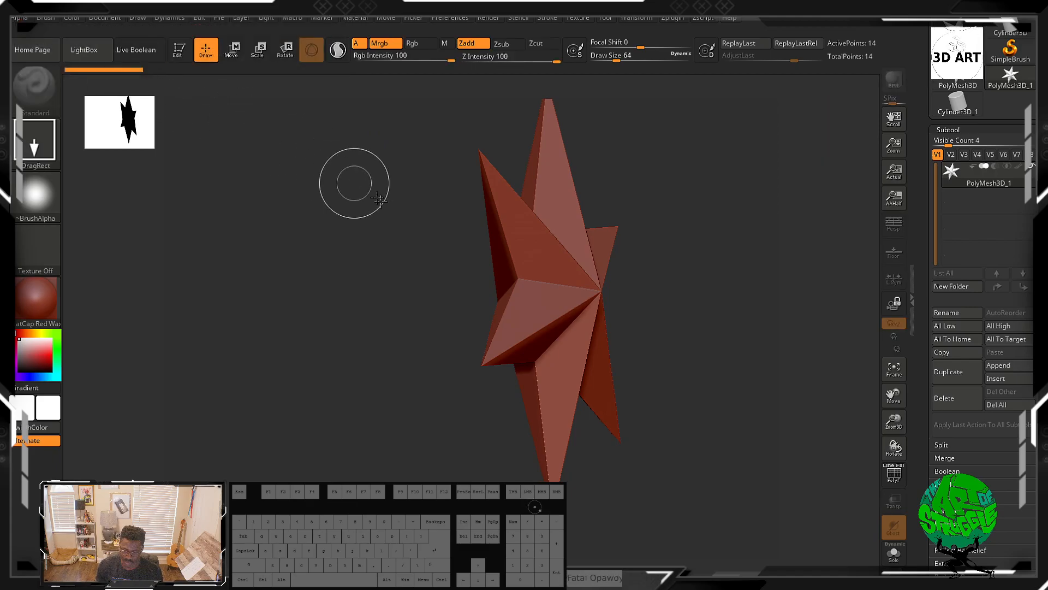
left_click_drag(553, 212, 325, 309)
mouse_move(404, 200)
left_mouse_down()
mouse_move(317, 263)
mouse_move(322, 173)
mouse_move(379, 94)
left_mouse_up()
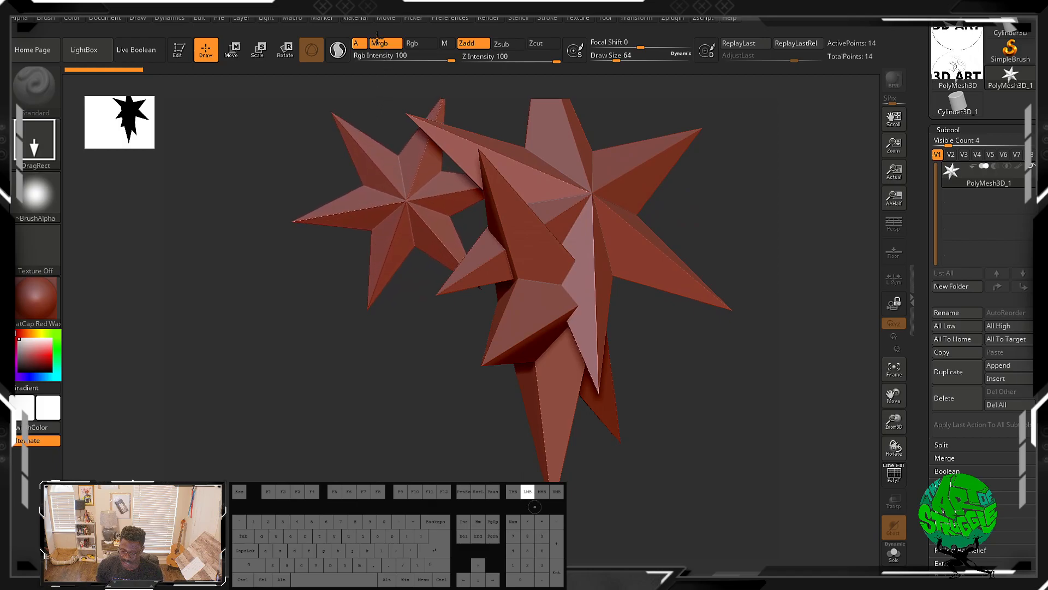
left_click_drag(431, 355, 289, 398)
left_click_drag(729, 339, 579, 408)
left_click_drag(758, 167, 633, 230)
left_click_drag(214, 172, 375, 289)
left_click_drag(238, 332, 376, 476)
left_click_drag(665, 480, 552, 533)
left_click_drag(285, 437, 376, 477)
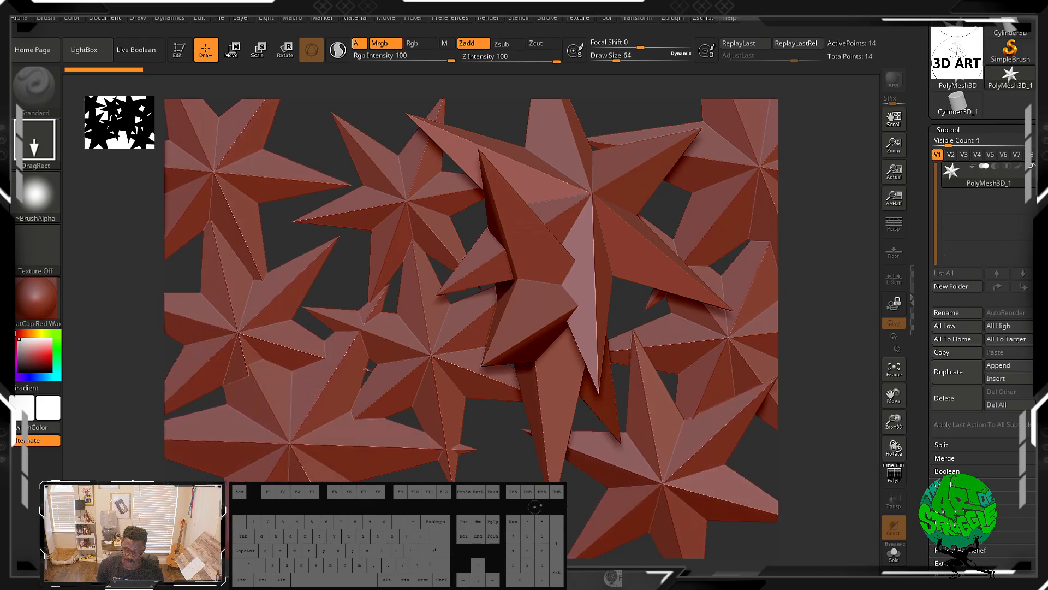
left_click_drag(298, 112, 426, 221)
left_click_drag(481, 111, 650, 219)
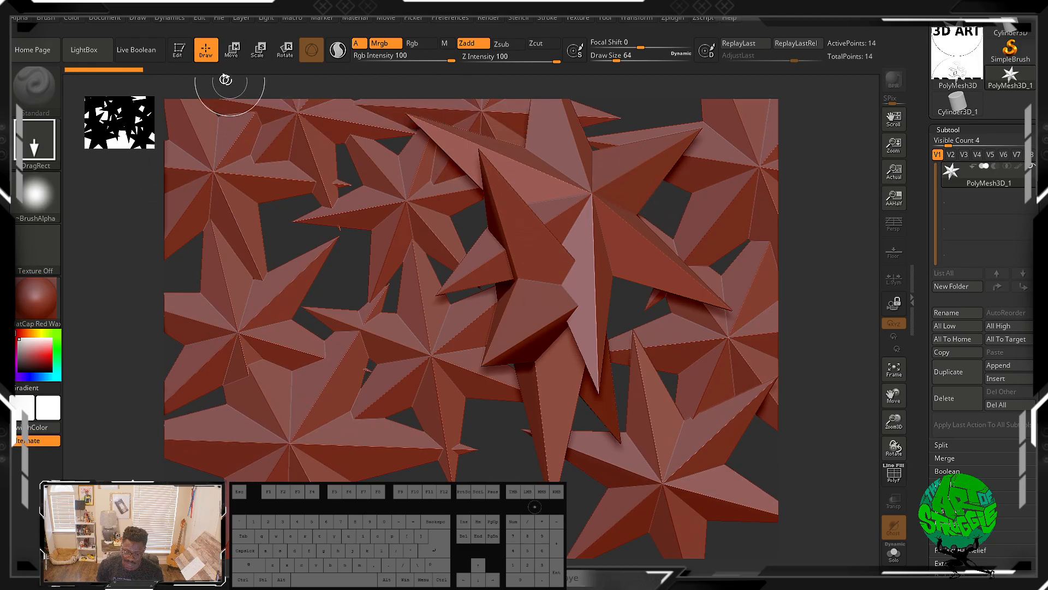
Step: Re-enter Edit mode on the star and rotate it
left_click(177, 55)
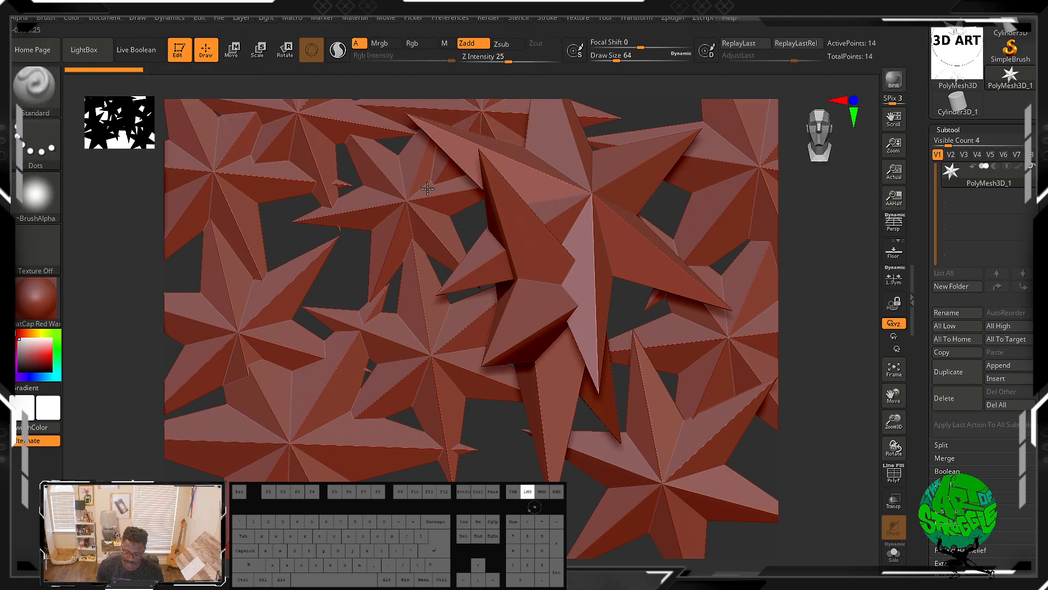
left_click_drag(548, 182, 613, 118)
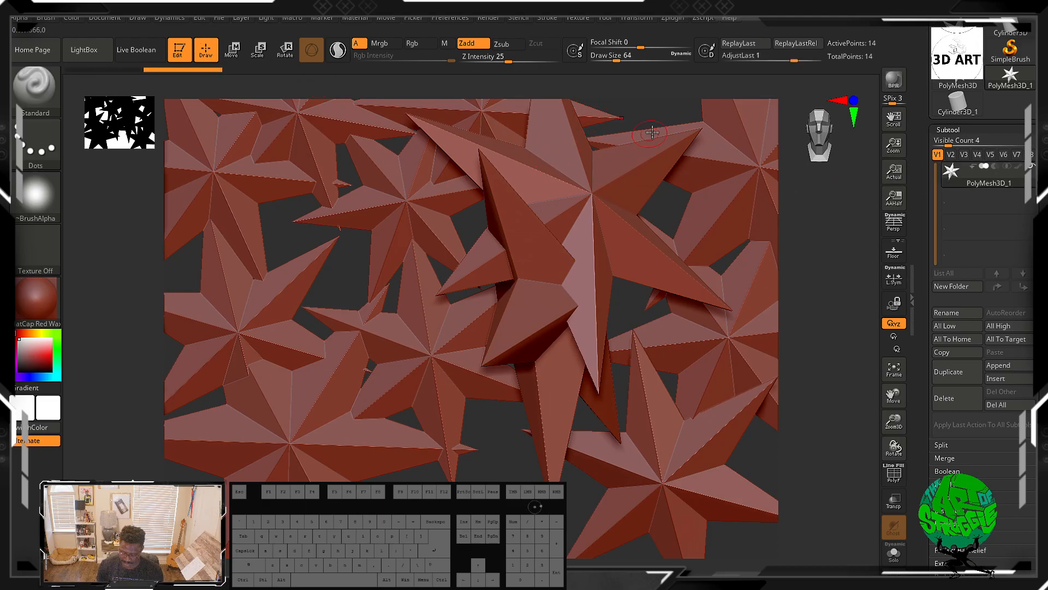
left_click_drag(664, 119, 664, 206, "alt")
left_click(575, 219, "alt")
left_click(574, 220, "alt")
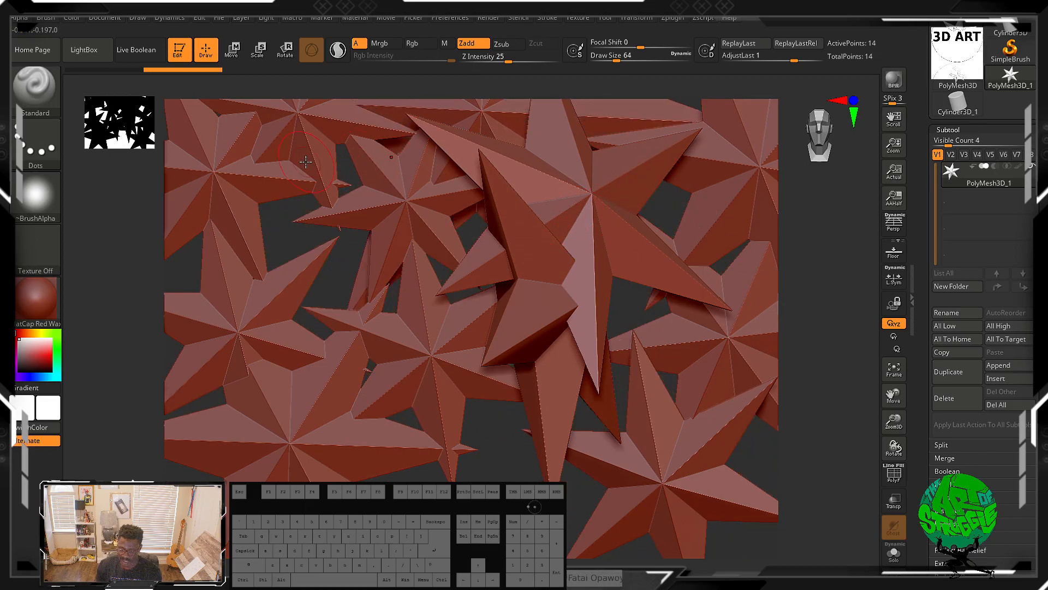
Step: Switch to 2.5D mode again and stamp many more stretched star copies over the canvas
left_click(177, 53)
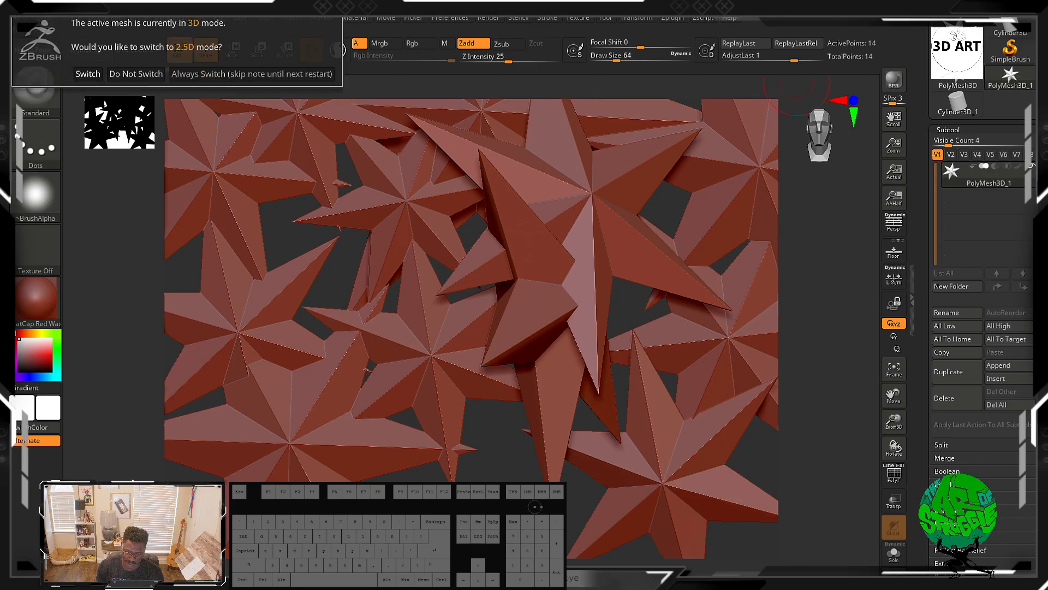
left_click(88, 74)
left_click_drag(635, 192, 369, 220)
left_click_drag(468, 203, 183, 317)
left_click_drag(125, 188, 474, 446)
left_click_drag(462, 399, 688, 549)
left_click_drag(325, 275, 528, 471)
left_click_drag(616, 303, 758, 530)
left_click_drag(520, 446, 728, 519)
left_click_drag(677, 412, 686, 486)
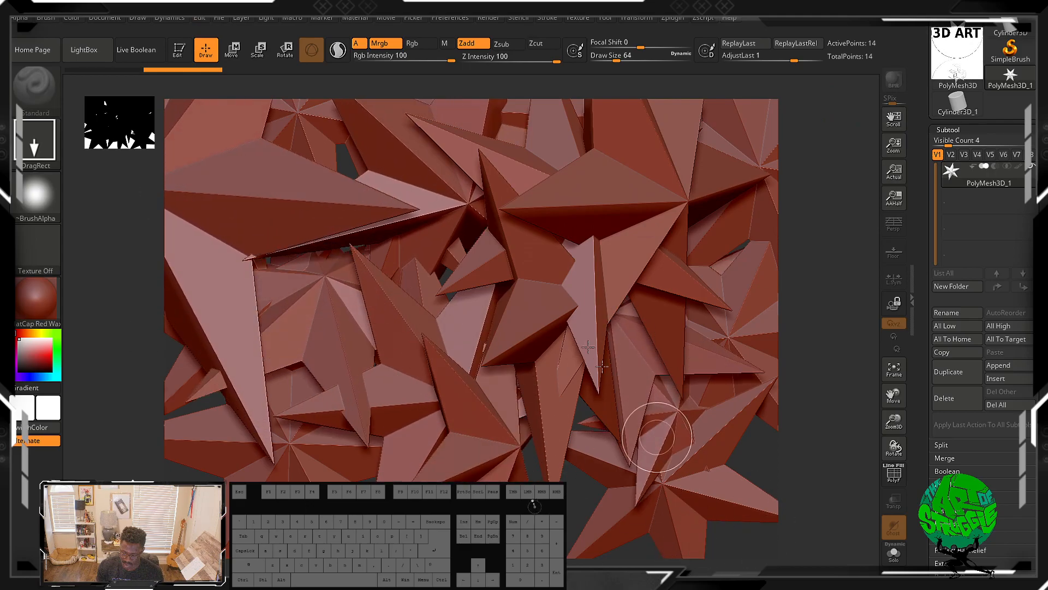
left_click_drag(515, 222, 673, 522)
left_click_drag(276, 248, 474, 470)
left_click_drag(389, 285, 756, 460)
left_click_drag(537, 301, 722, 541)
Step: Re-enter Edit mode, rotate the star, and place the Move transpose gizmo on it
key("t")
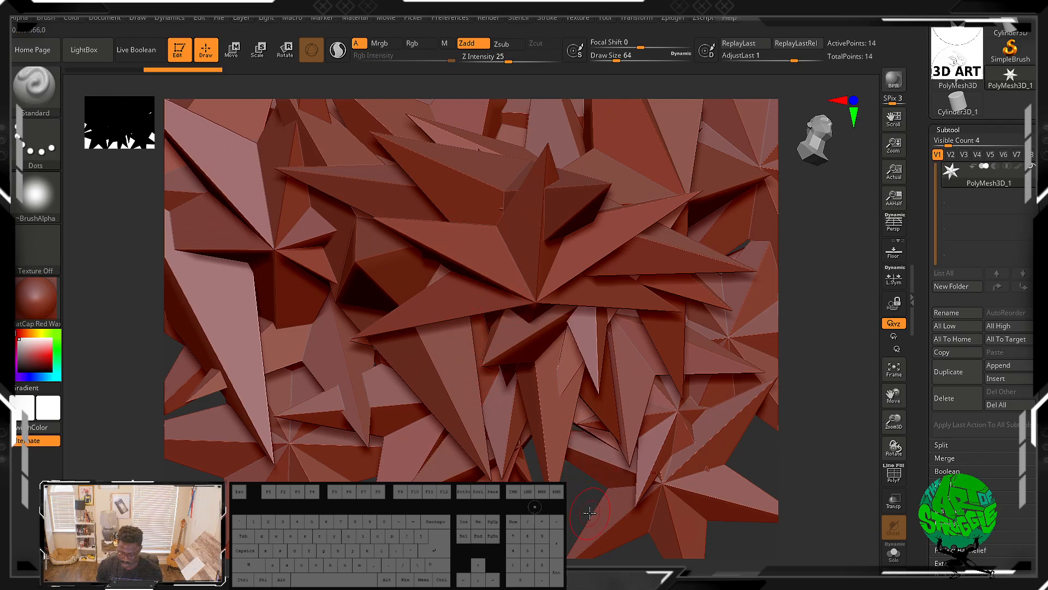
mouse_move(584, 507)
left_mouse_down("alt")
mouse_move(795, 342)
mouse_move(875, 418)
left_mouse_up("alt")
key("ctrl")
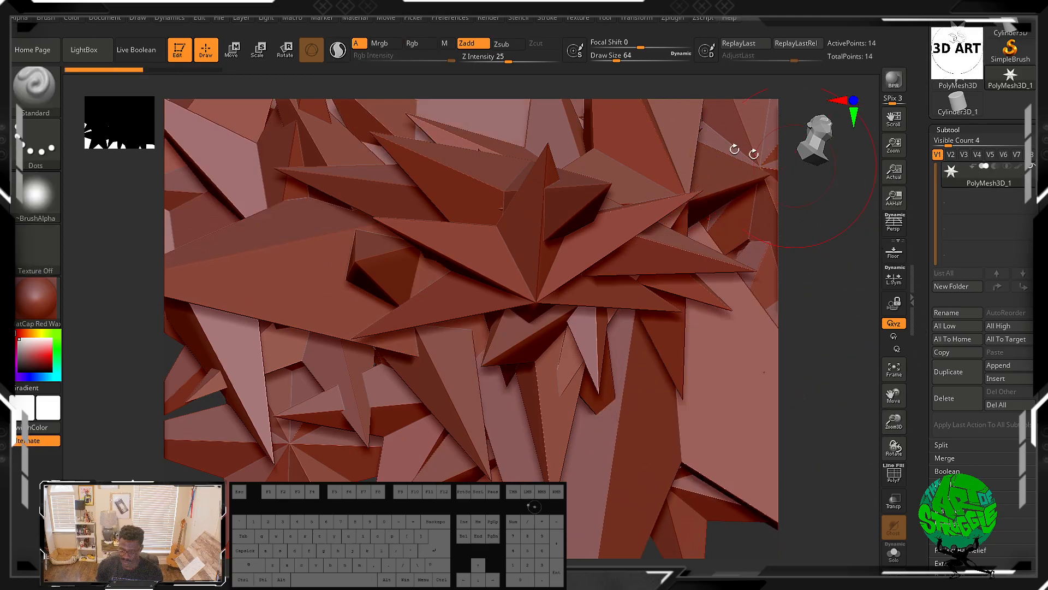
left_click(231, 49)
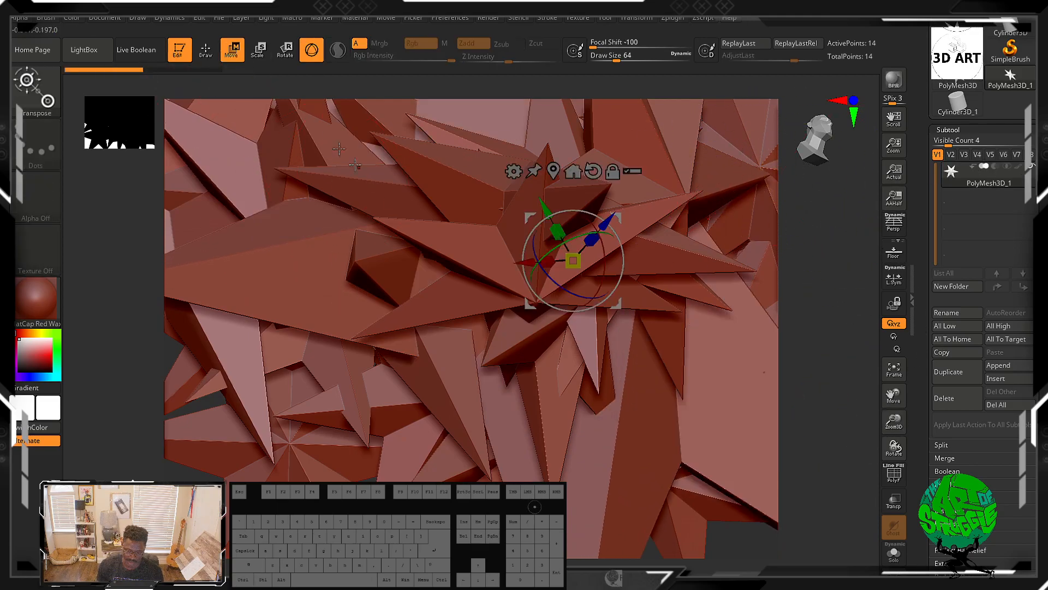
mouse_move(546, 212)
left_mouse_down()
mouse_move(519, 162)
mouse_move(622, 355)
mouse_move(537, 172)
mouse_move(628, 338)
left_mouse_up()
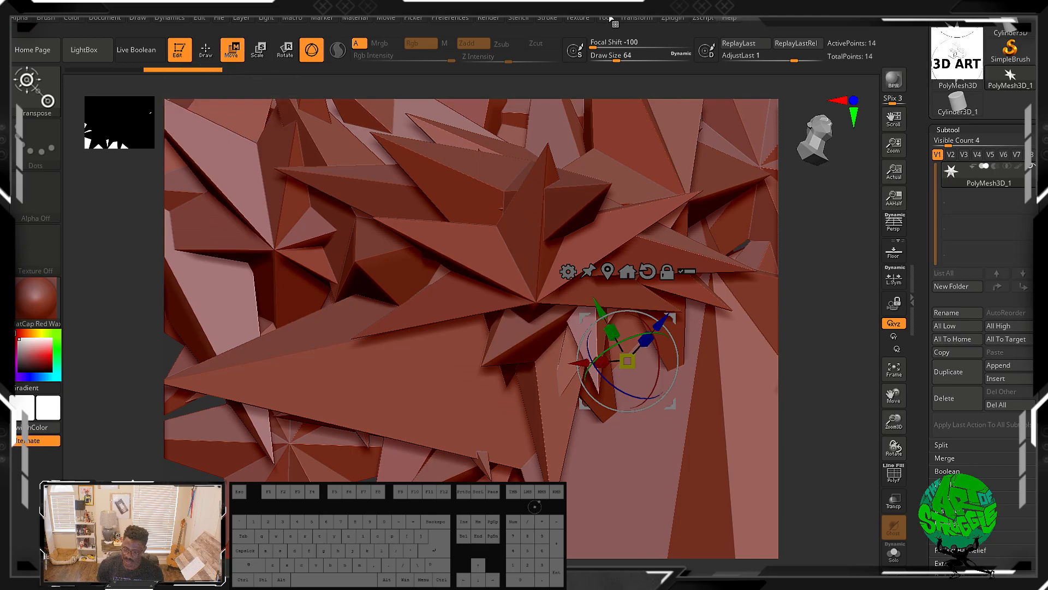
mouse_move(625, 19)
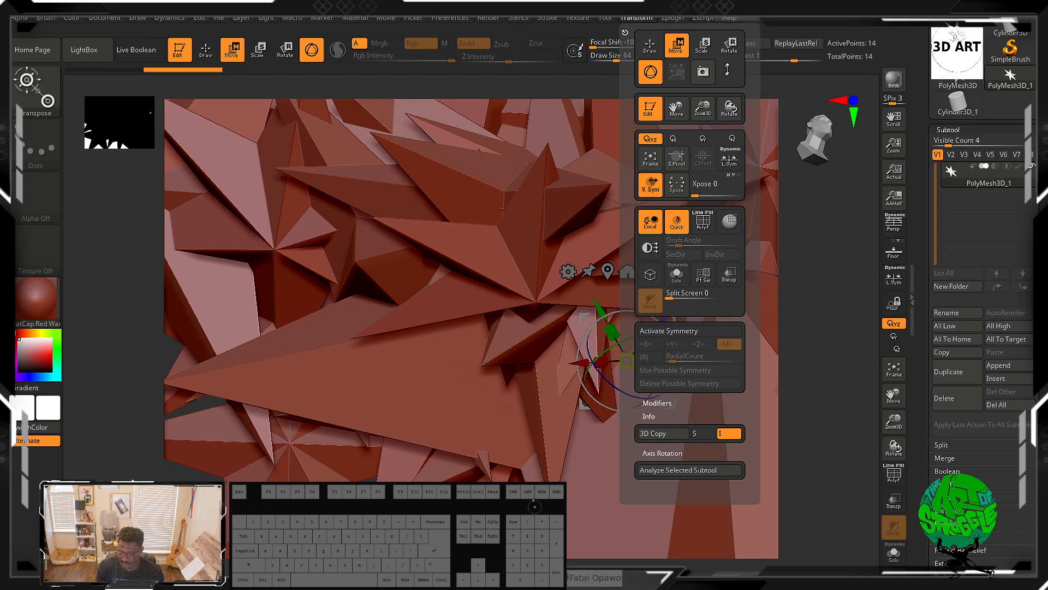
left_click(673, 18)
left_click(673, 18)
left_click(676, 18)
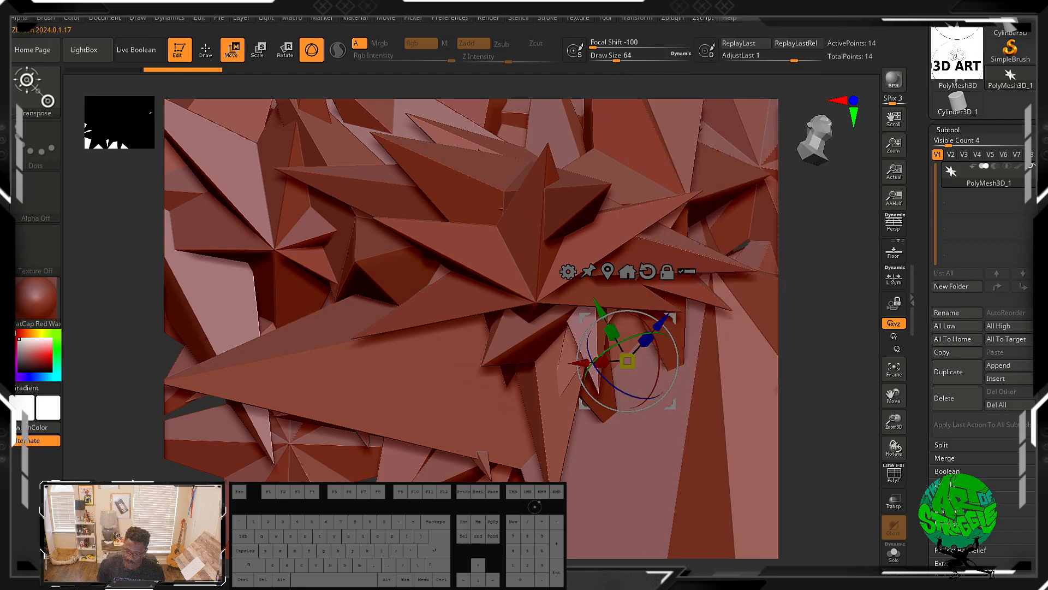
Step: Open the ZPlugin menu and expand SubTool Master to examine its options
left_click(681, 18)
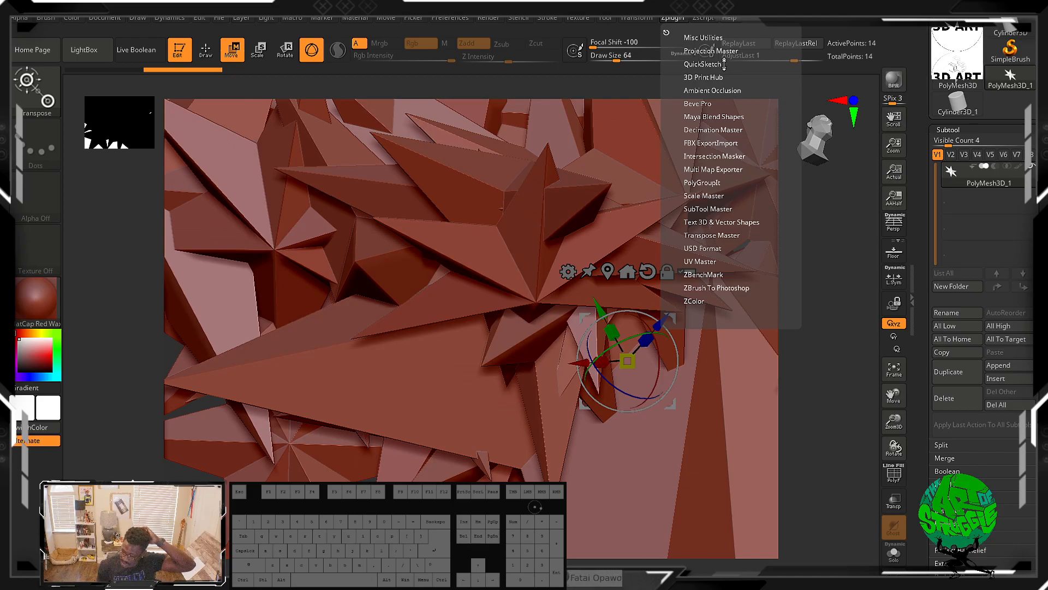
left_click(699, 206)
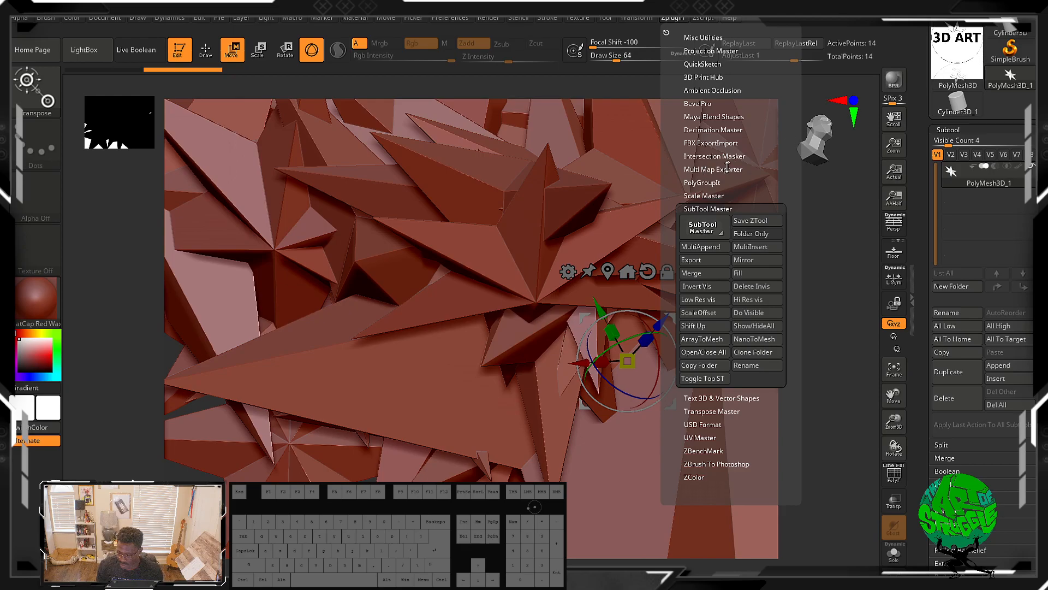
left_click(710, 196)
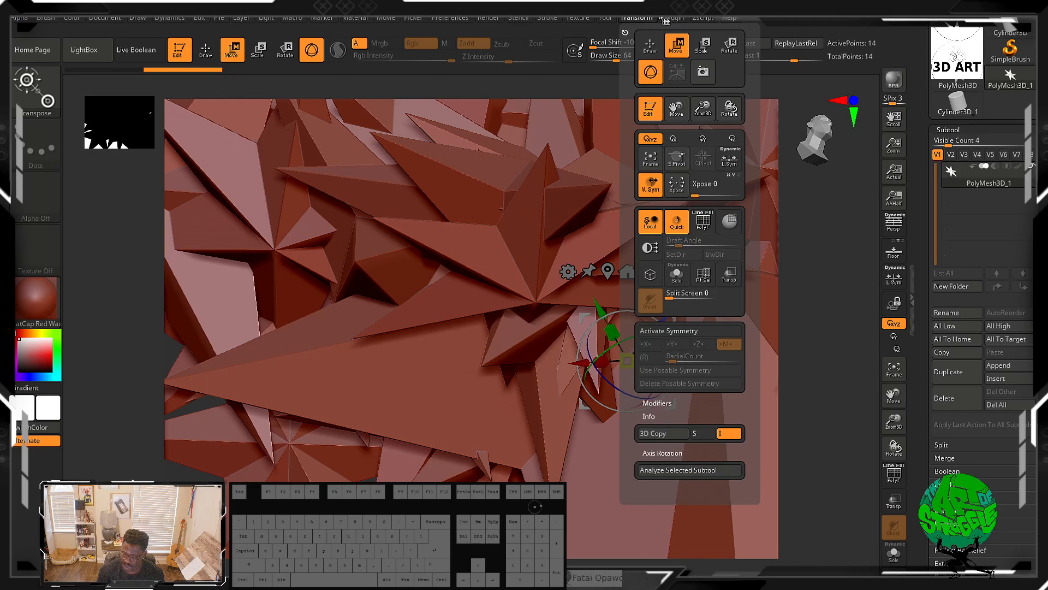
Step: Open Scale Master in the ZPlugin menu and set its X value to 1, then collapse it
mouse_move(695, 19)
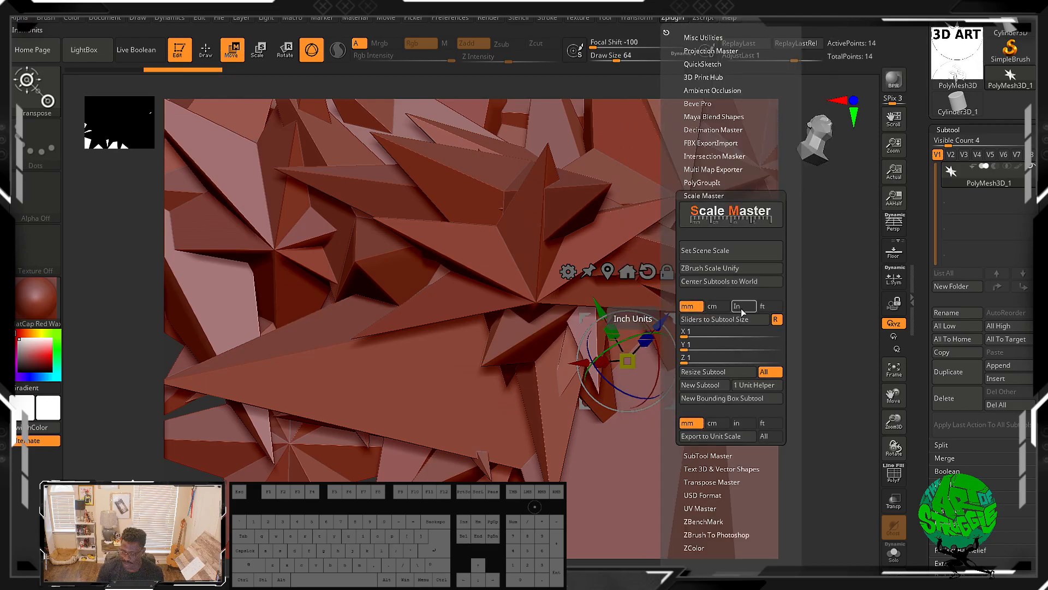
left_click(687, 331)
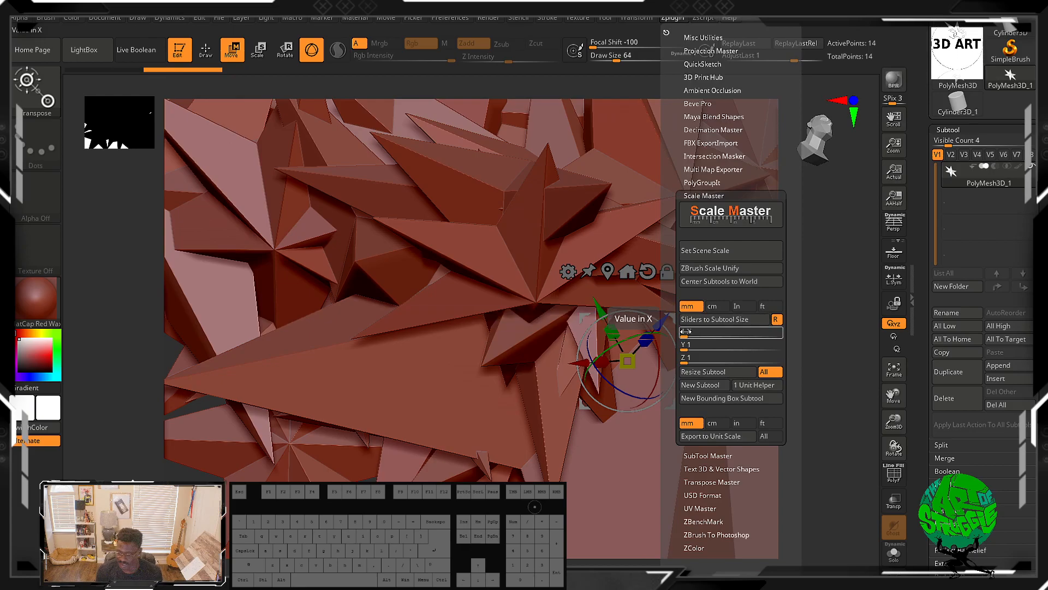
type("1")
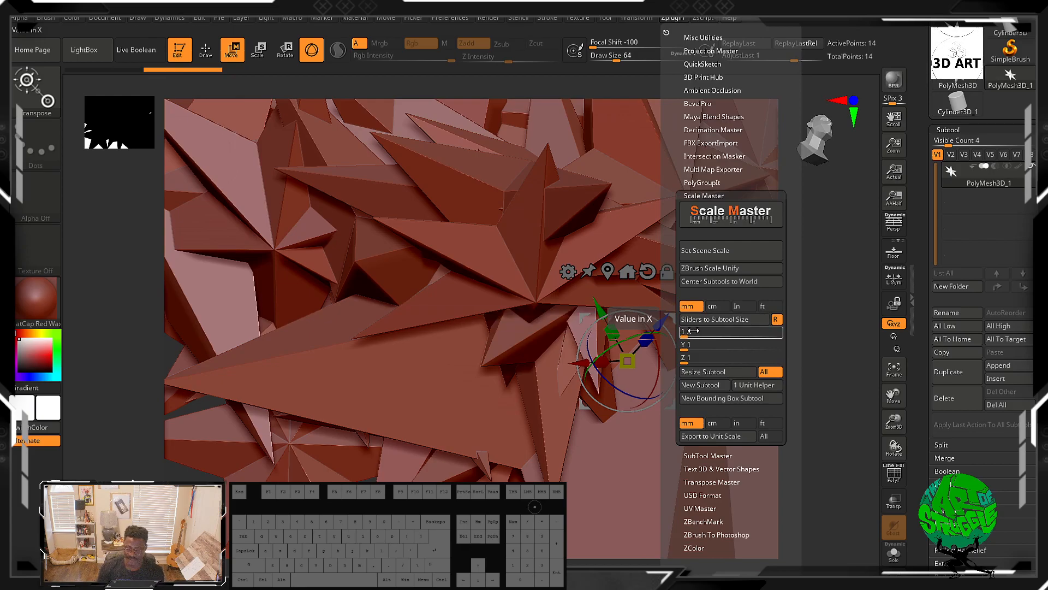
key("Return")
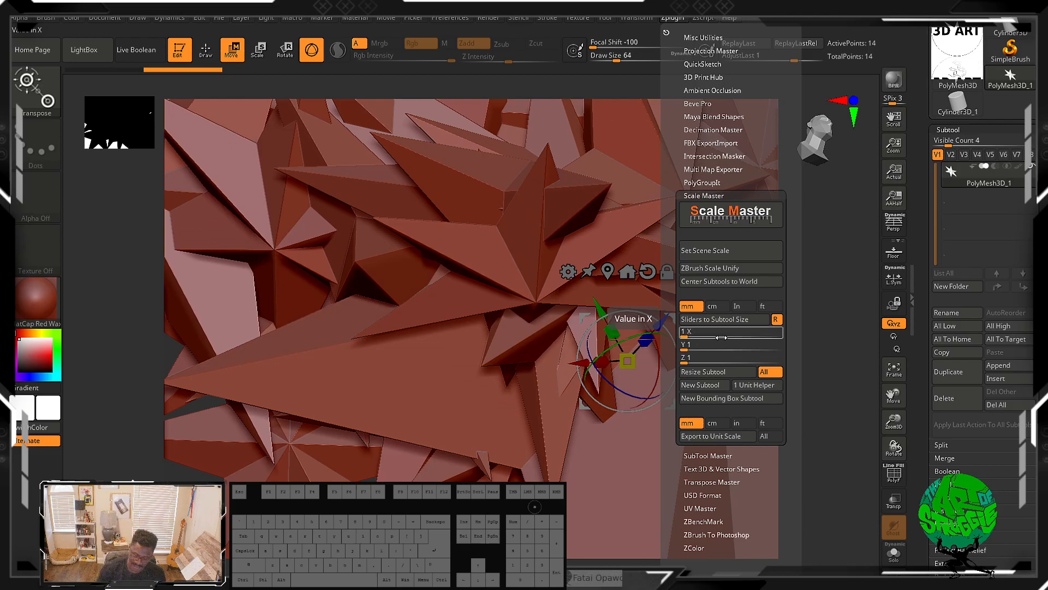
left_click(722, 194)
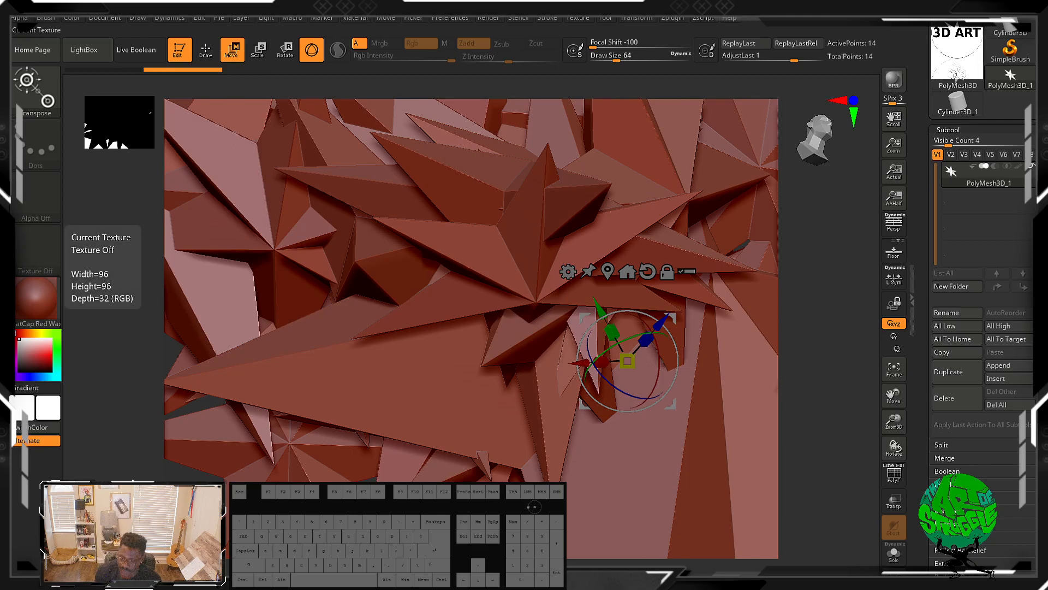
Step: Browse the ZScript and Help menus, opening What's New in ZBrush and Search Online Docs, then dismiss the app chooser
left_click(710, 21)
mouse_move(720, 20)
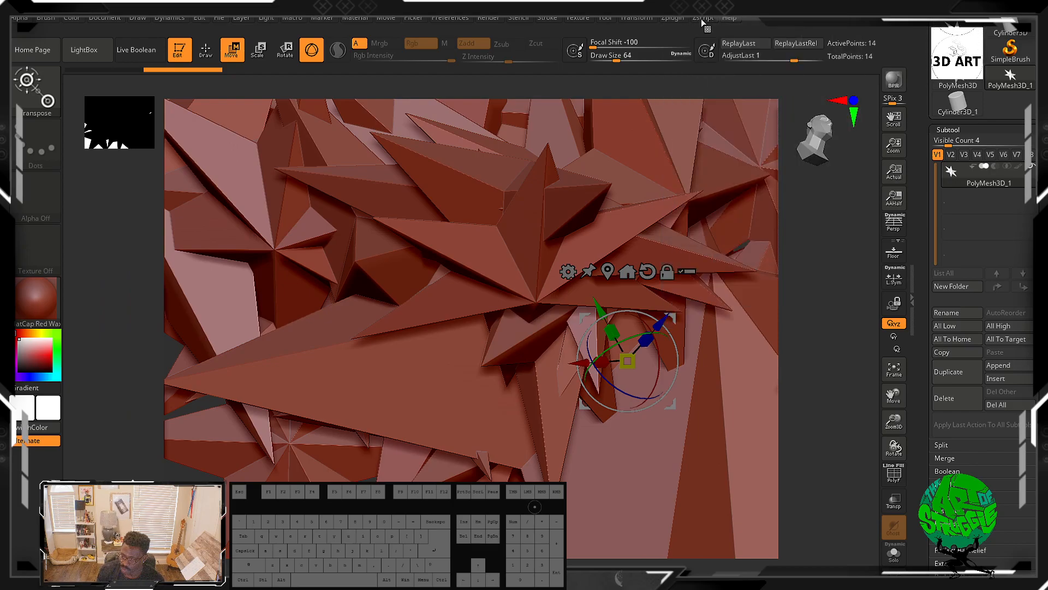
left_click(702, 18)
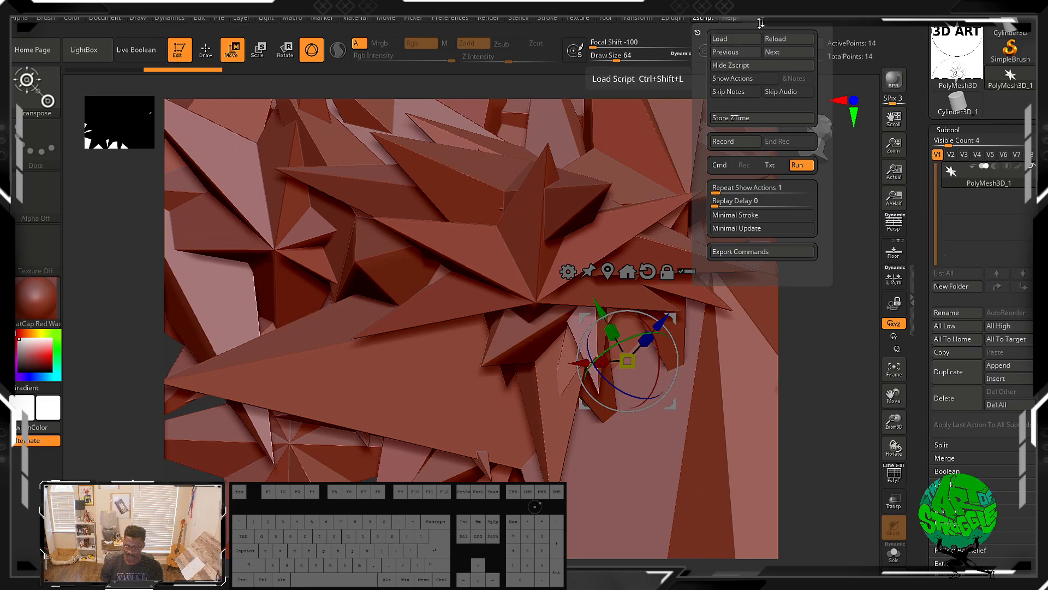
left_click(731, 18)
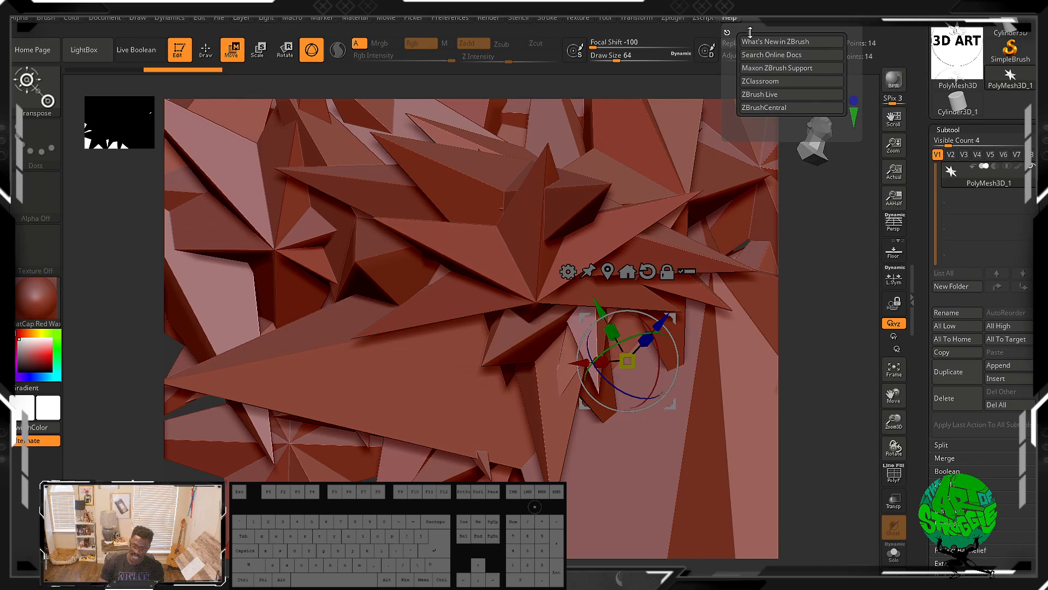
left_click(767, 42)
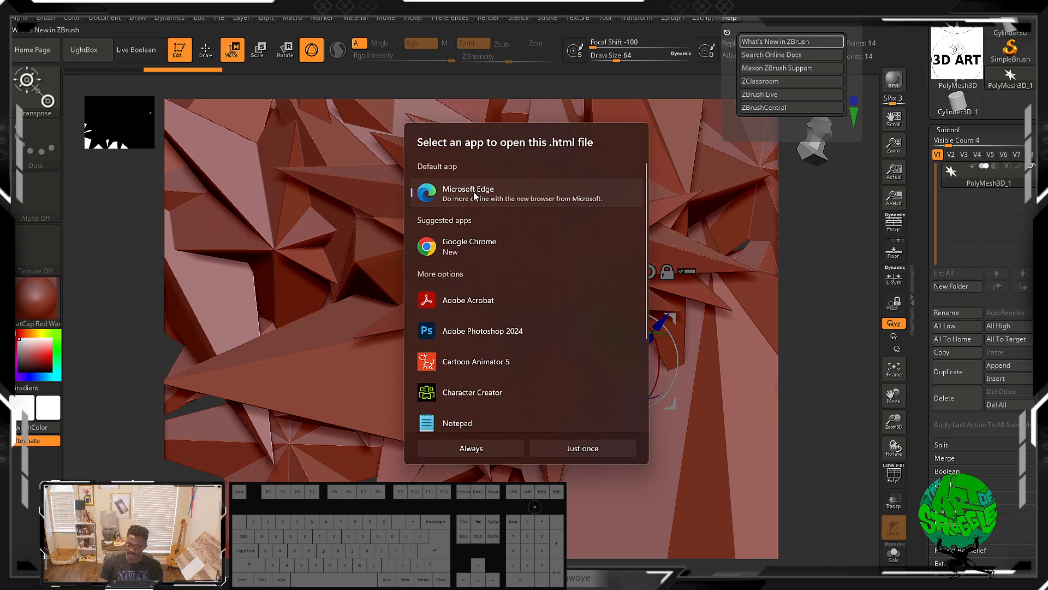
left_click(797, 56)
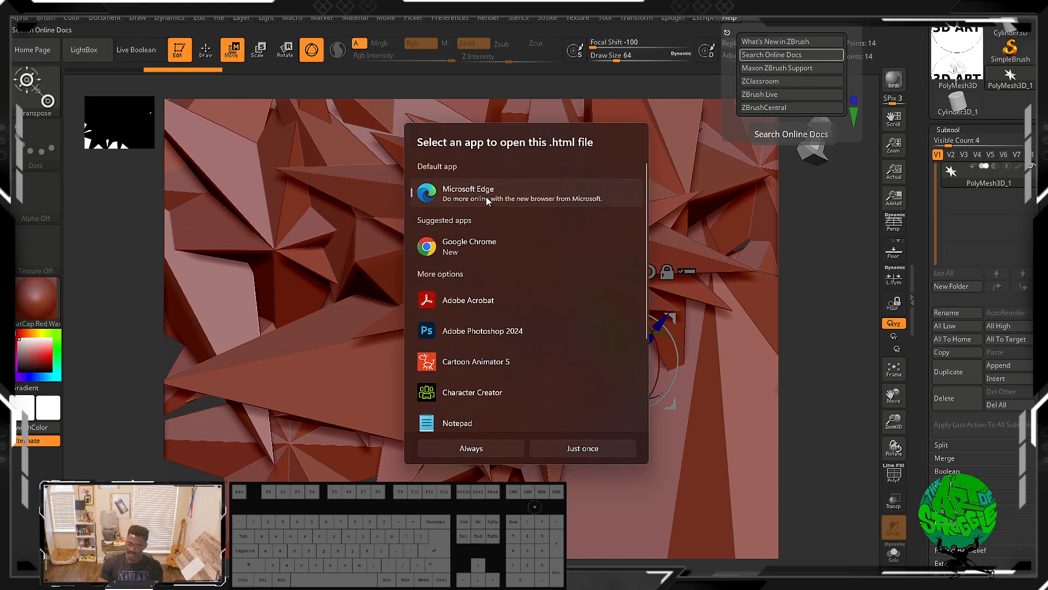
left_click(713, 349)
Step: Switch to Draw mode and open the Home Page, then close it
key("q")
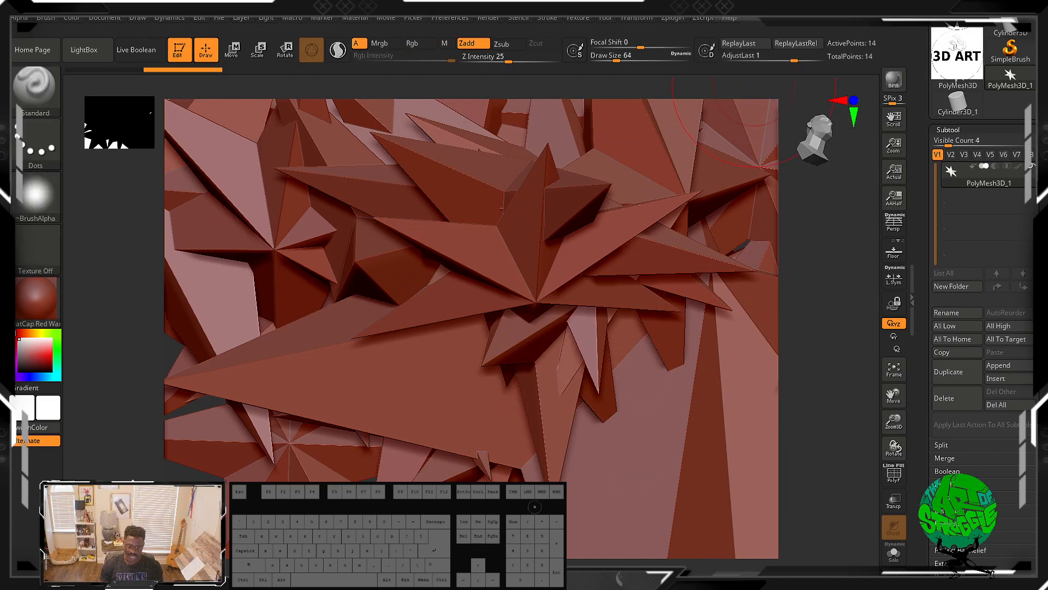
left_click(50, 55)
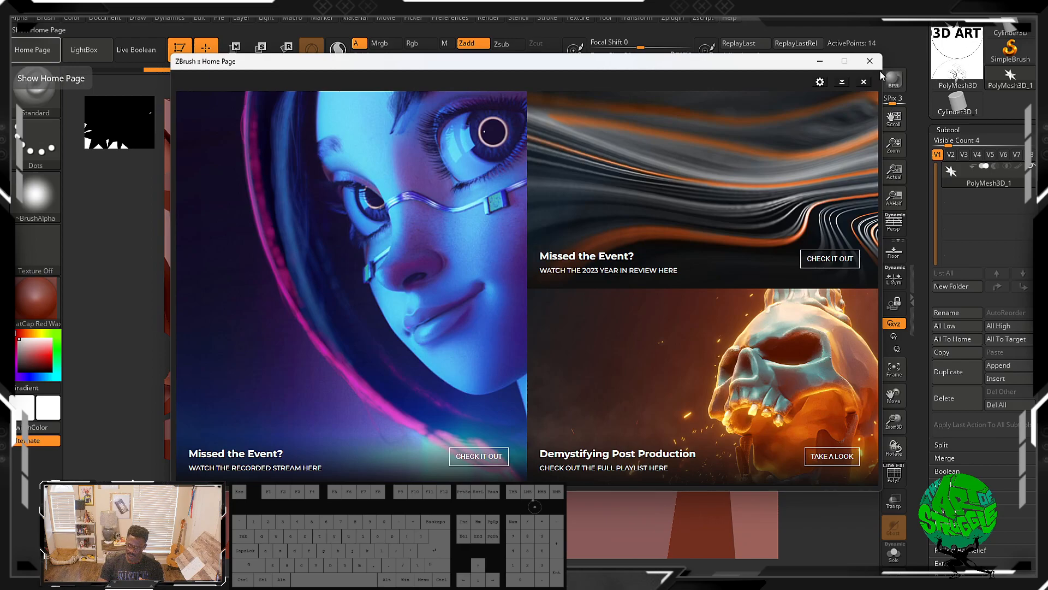
left_click(870, 61)
Step: Open LightBox and browse its Project, Tool, Brush, Texture, Alpha, Material and Noise tabs
left_click(84, 49)
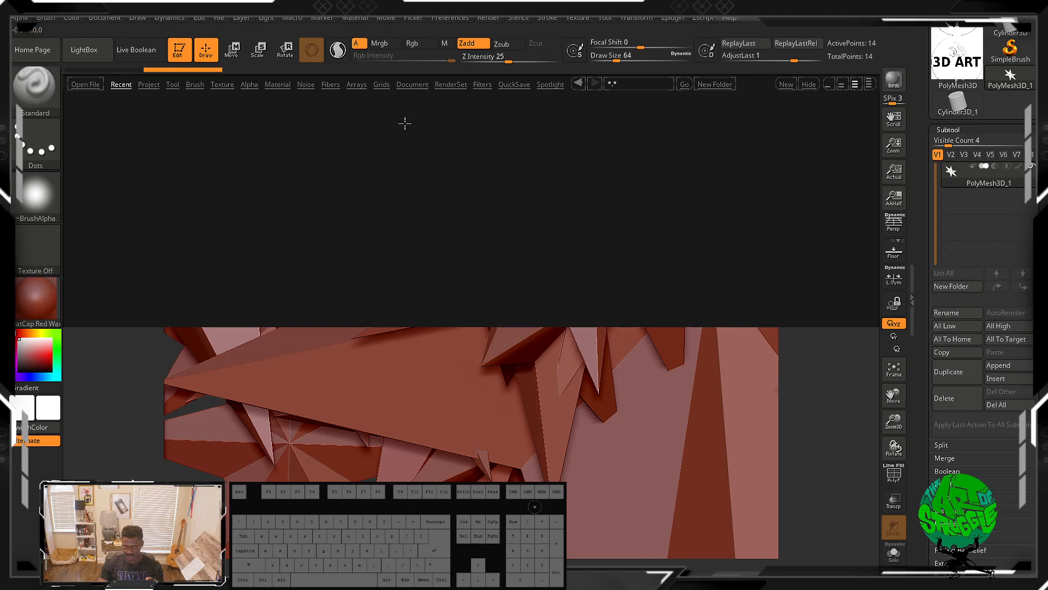
left_click(153, 85)
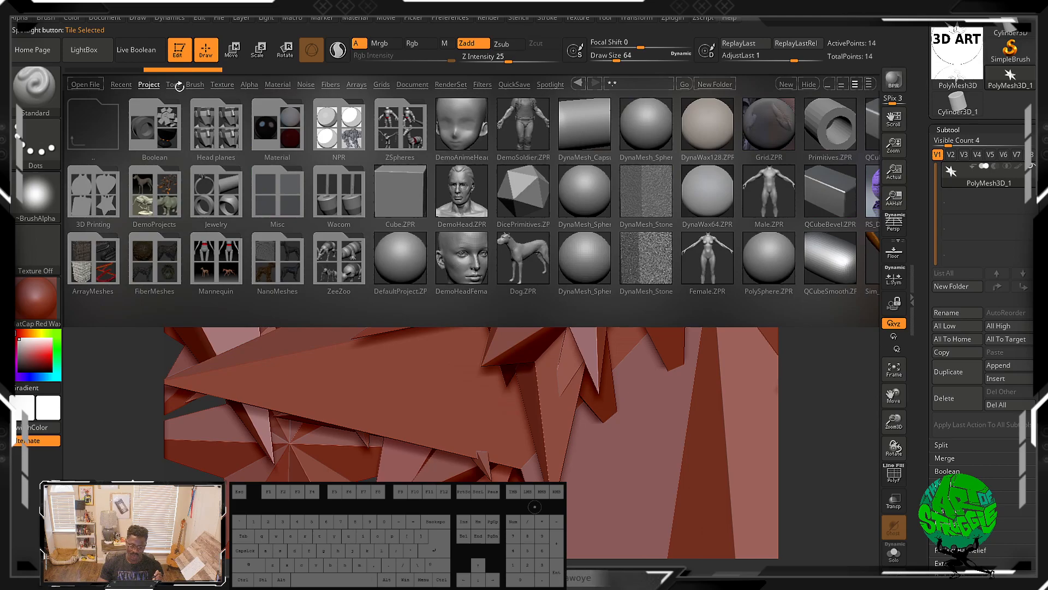
left_click(173, 85)
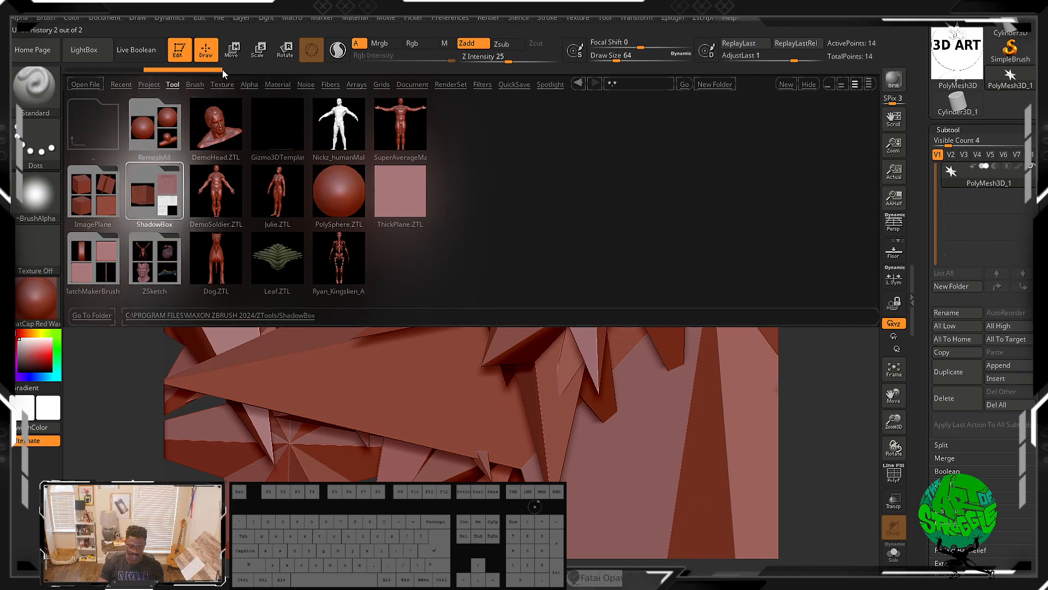
left_click(195, 85)
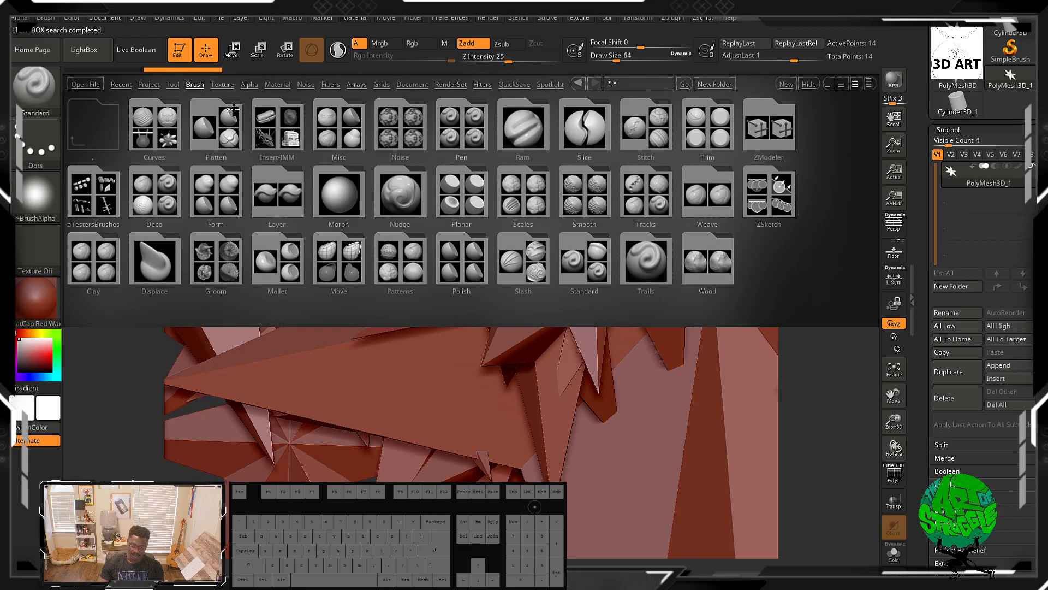
left_click(220, 85)
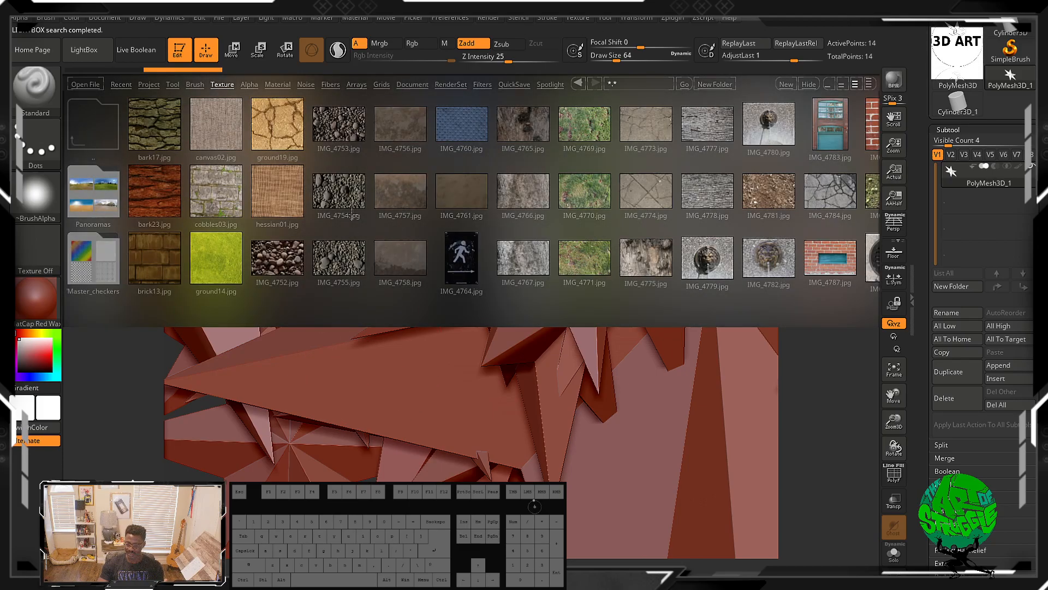
left_click(249, 85)
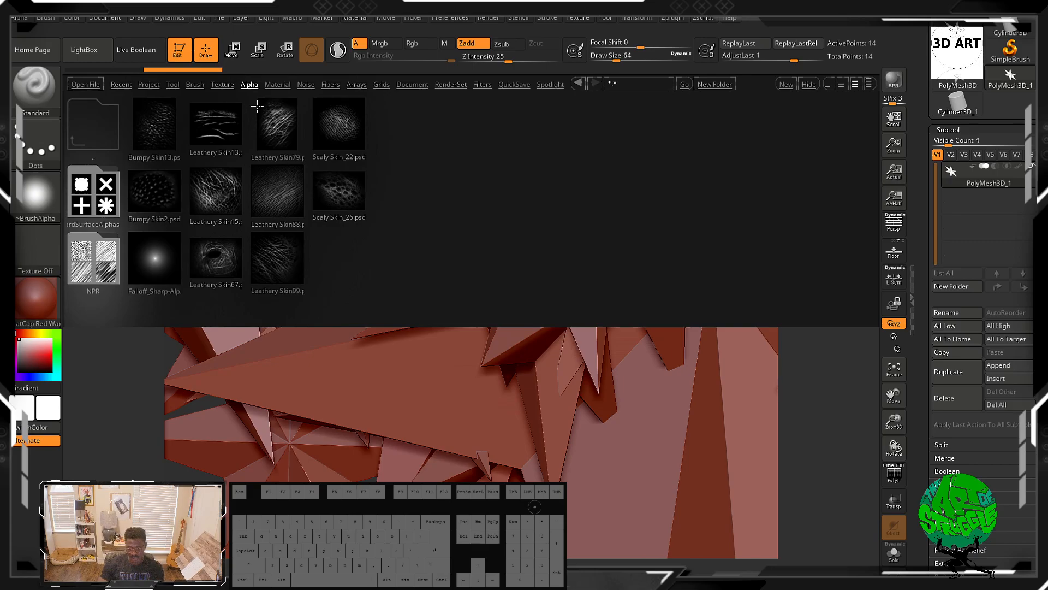
left_click(283, 86)
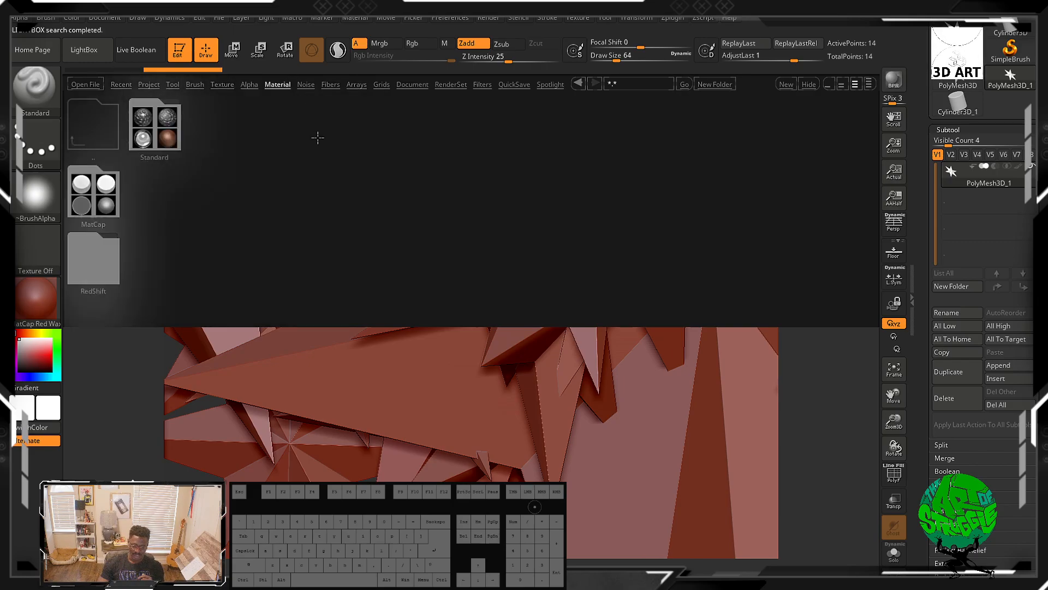
left_click(300, 86)
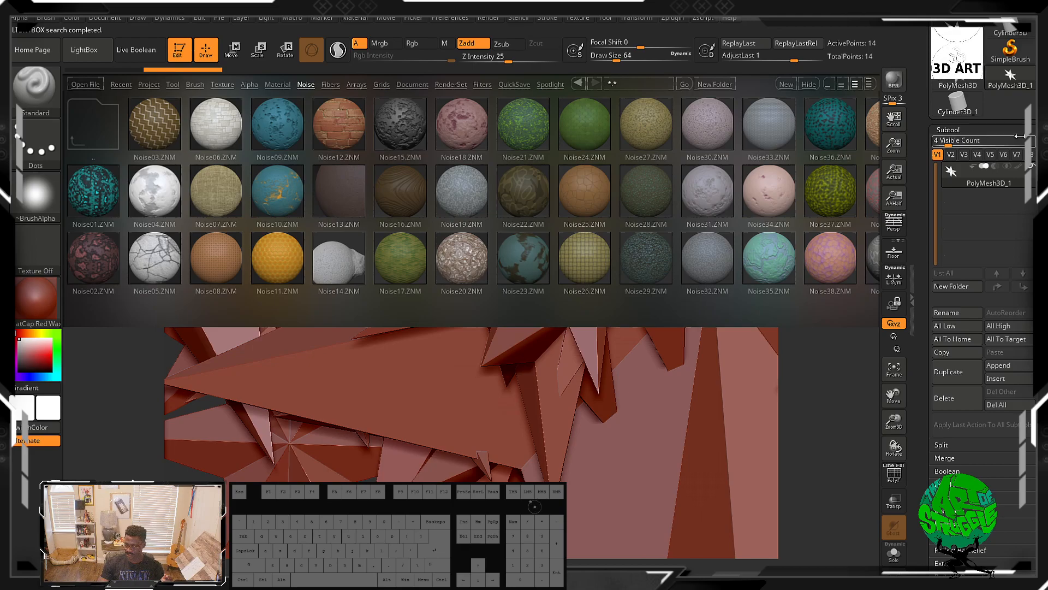
Step: Browse the Tool palette subpalettes below Subtool, toggling LightBox closed and open again
left_click(998, 131)
left_click_drag(1018, 298, 1015, 304)
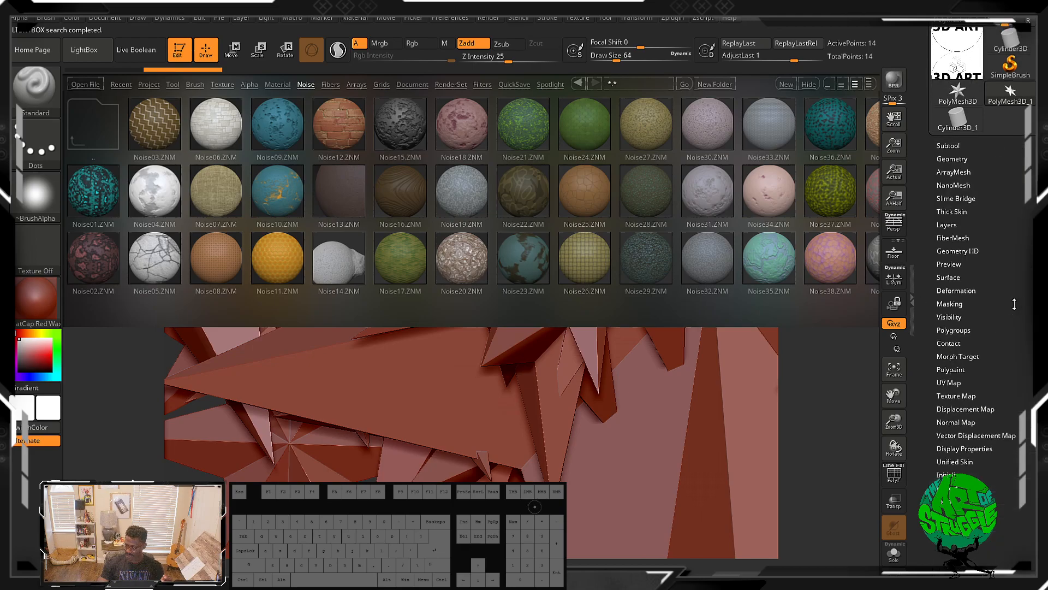
left_click(184, 378)
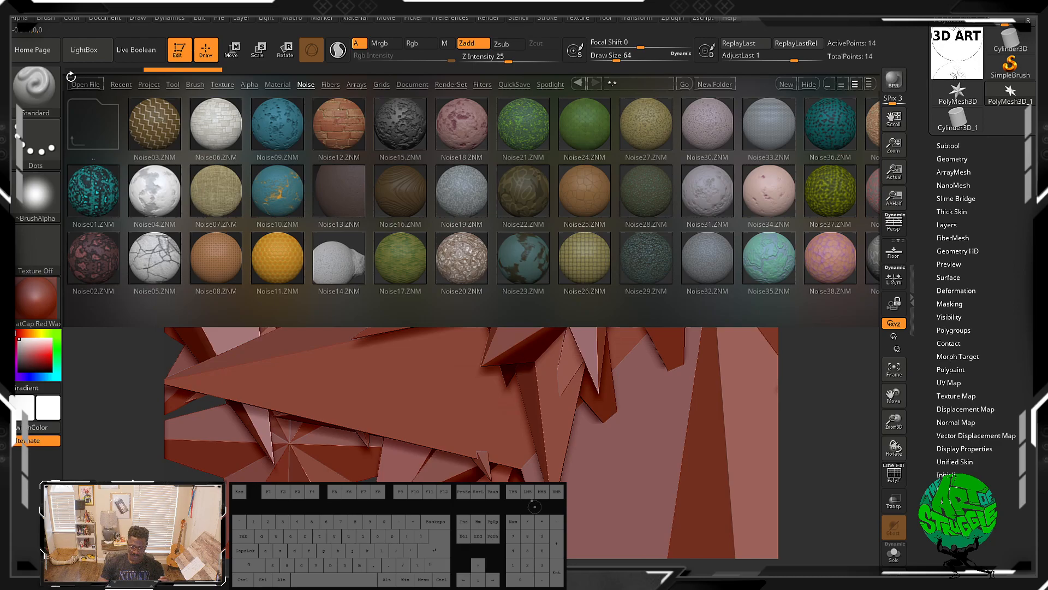
left_click(103, 55)
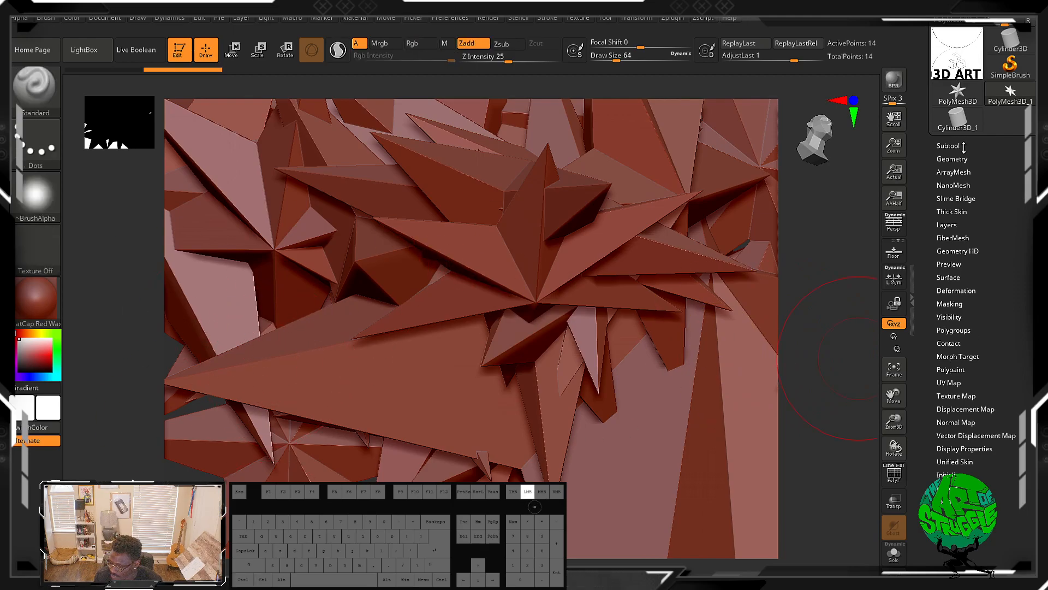
left_click(948, 145)
left_click(85, 50)
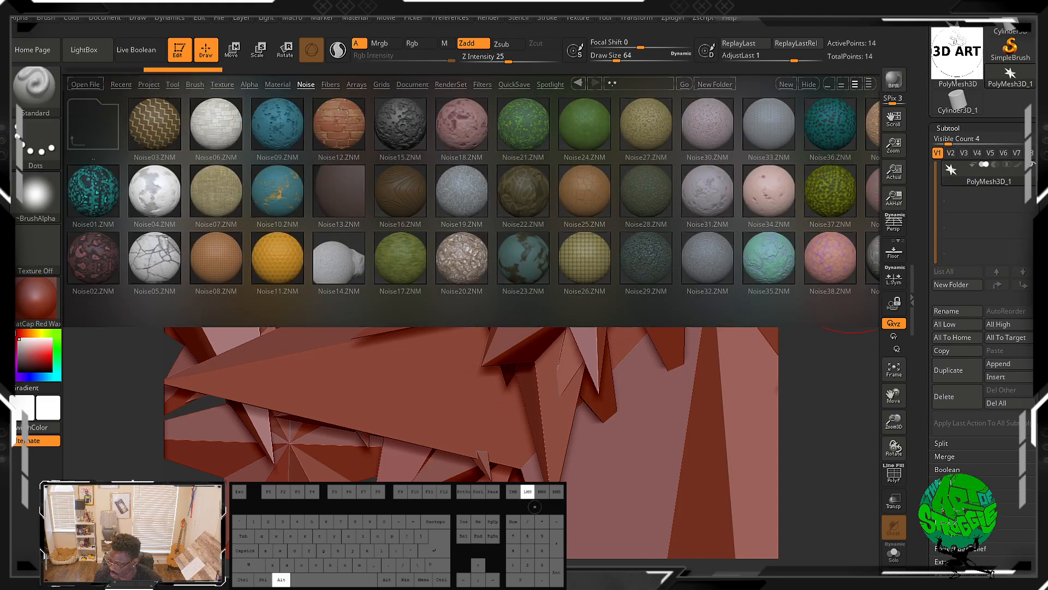
scroll(982, 306, "down", 10)
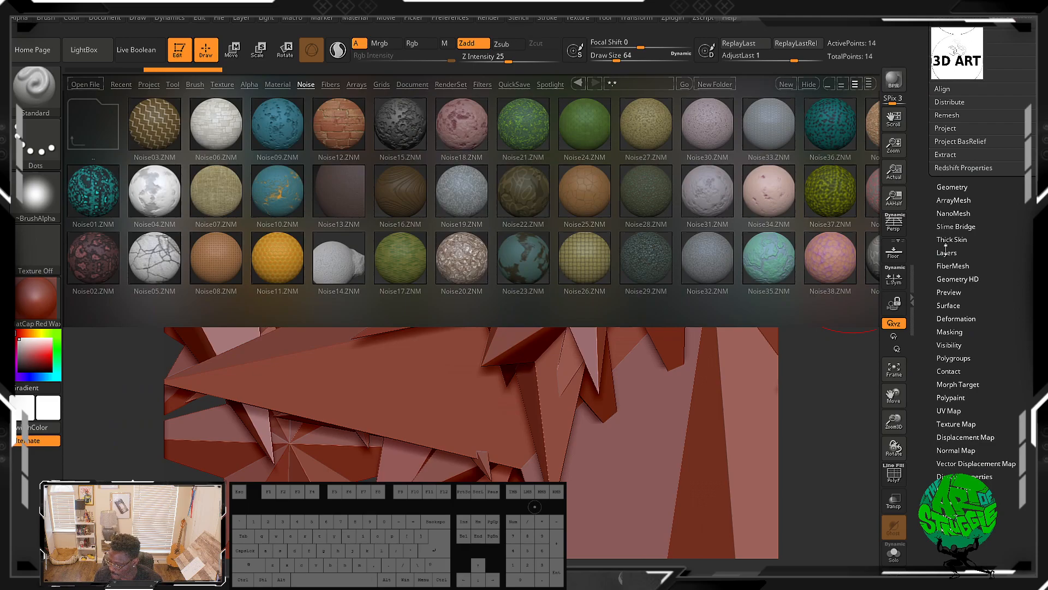
scroll(1026, 279, "up", 1)
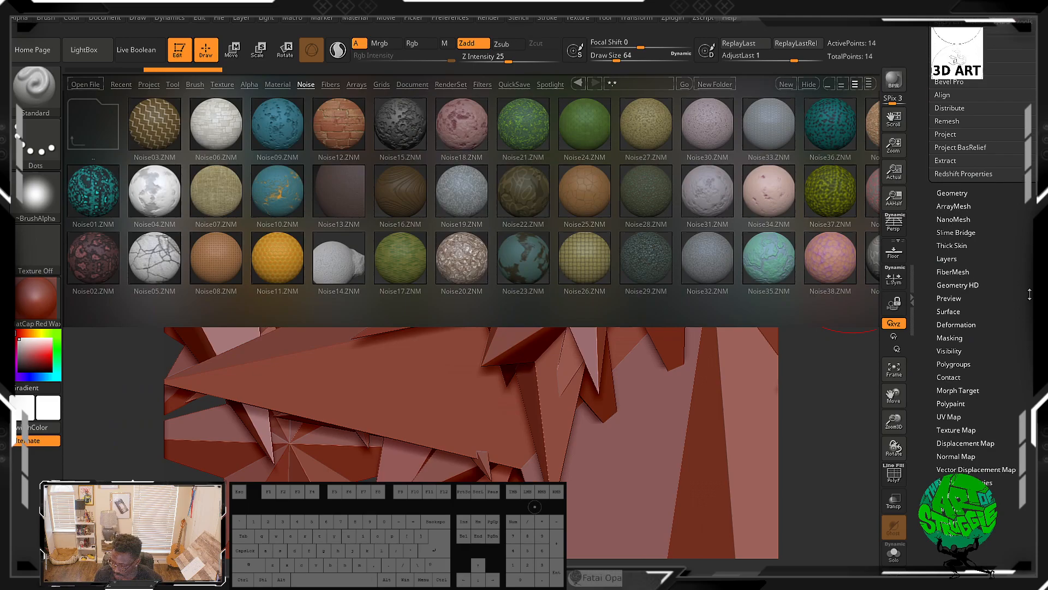
Step: Open the Surface subpalette, turn on Noise for the star in NoiseMaker, inspect the preview and accept it
left_click(951, 312)
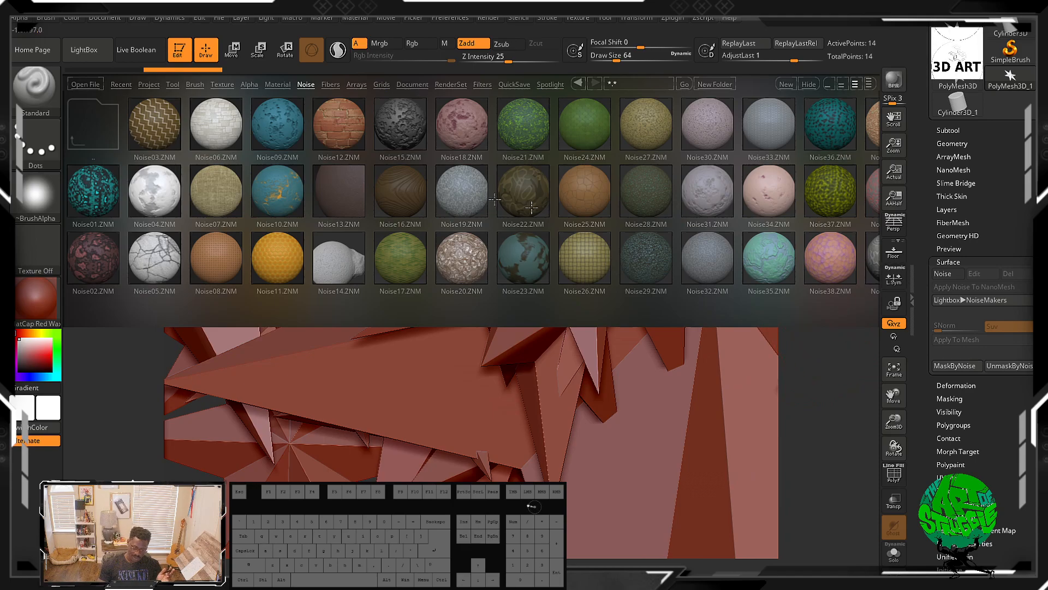
left_click(951, 301)
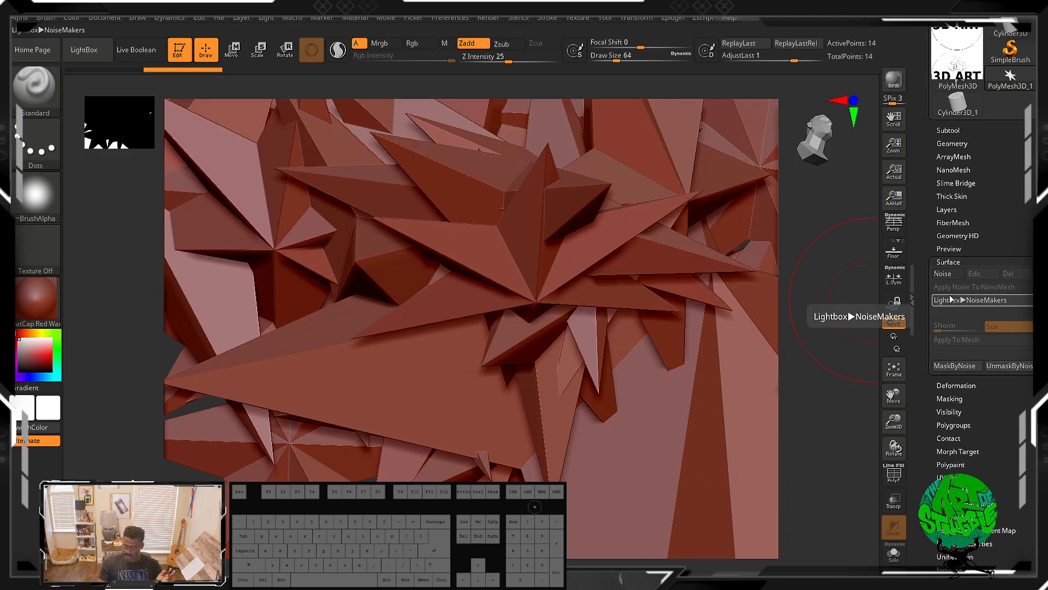
left_click(1007, 300)
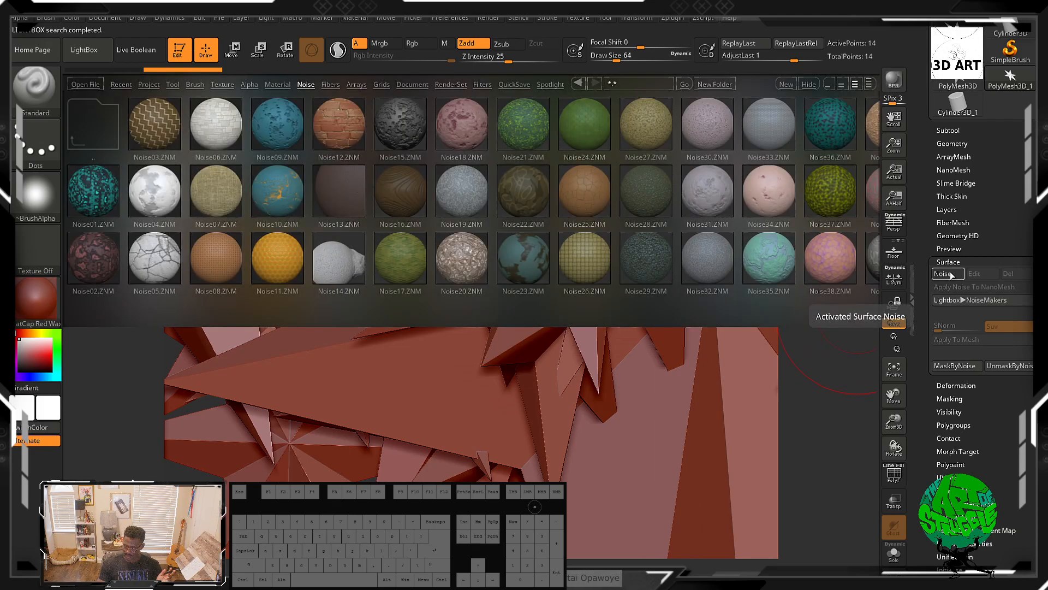
left_click(951, 274)
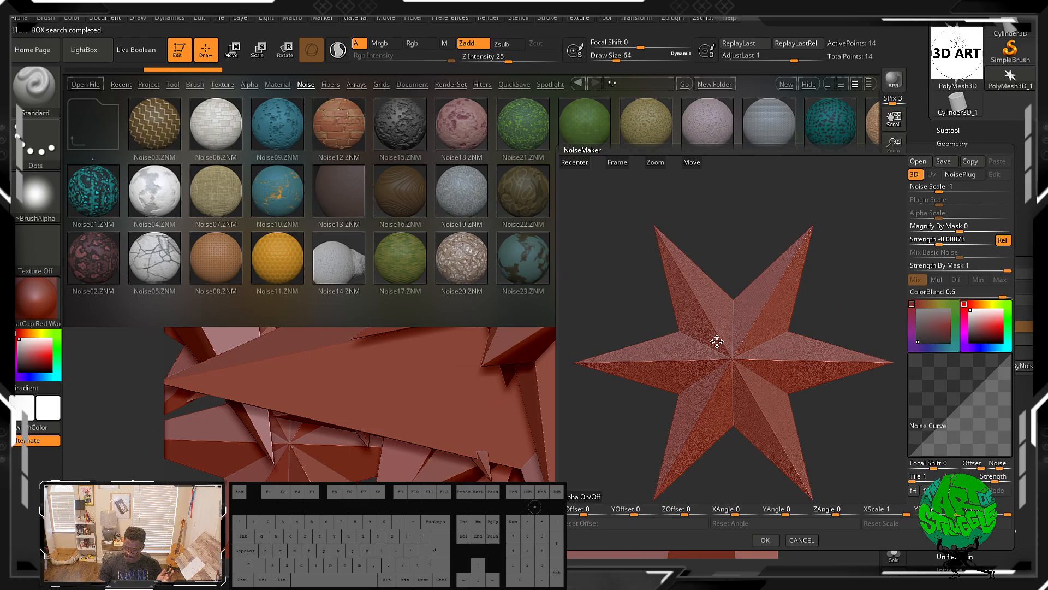
left_click_drag(834, 301, 852, 395, "alt")
left_click_drag(875, 328, 641, 267)
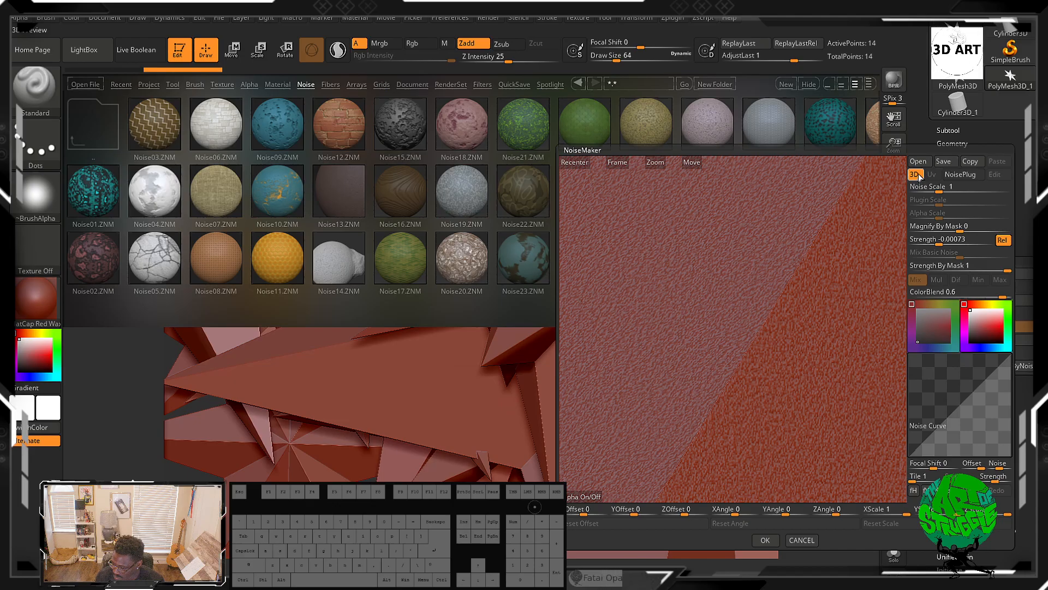
left_click(765, 540)
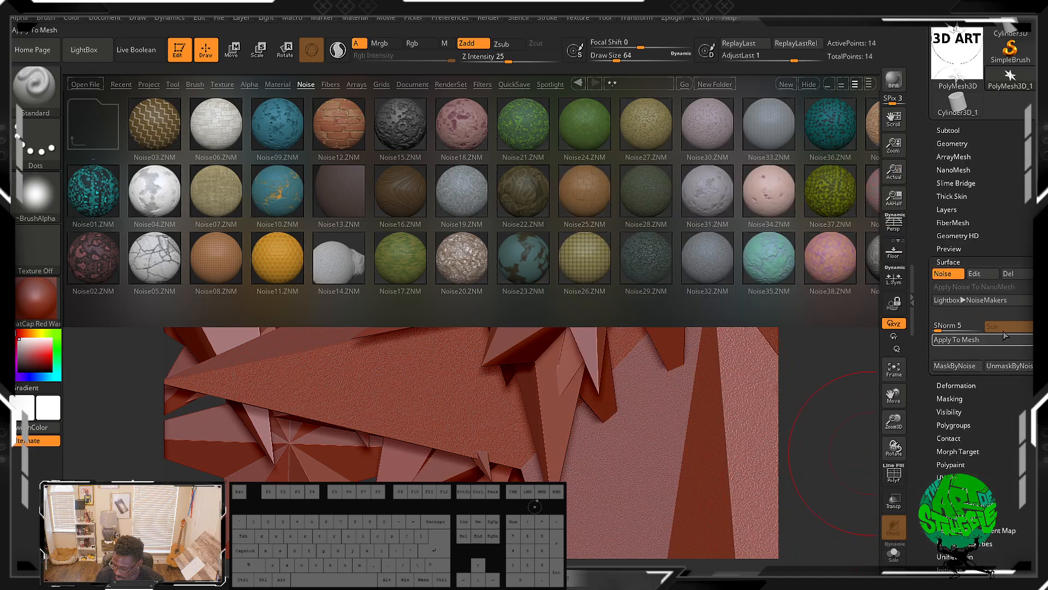
Step: Load the Noise09.ZNM noise from the NoiseMakers library onto the star and close LightBox
left_click(974, 302)
left_click(962, 302)
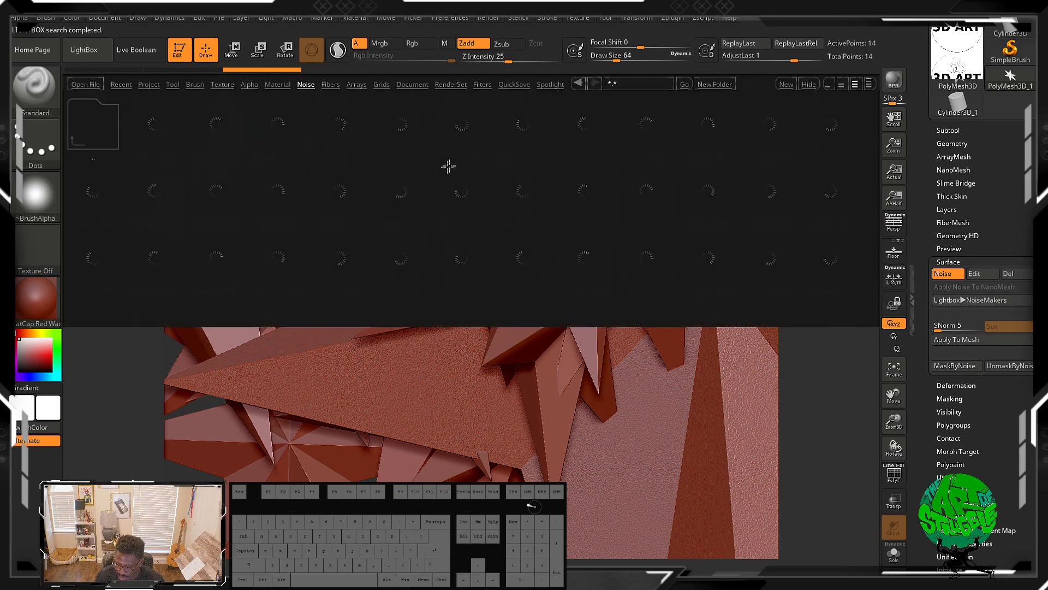
double_click(276, 145)
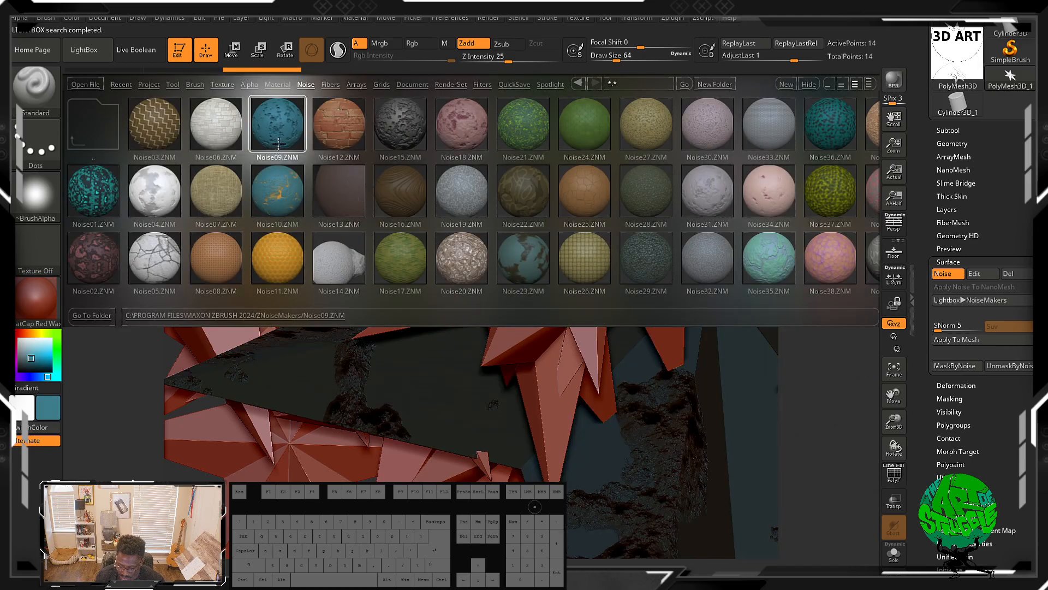
left_click_drag(691, 385, 657, 428, "alt")
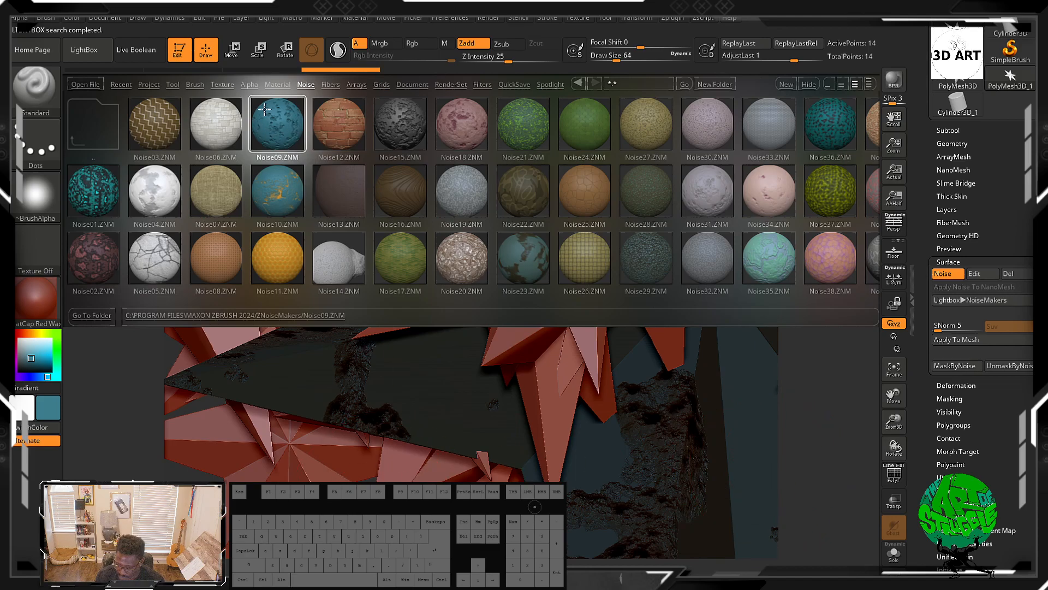
left_click(84, 50)
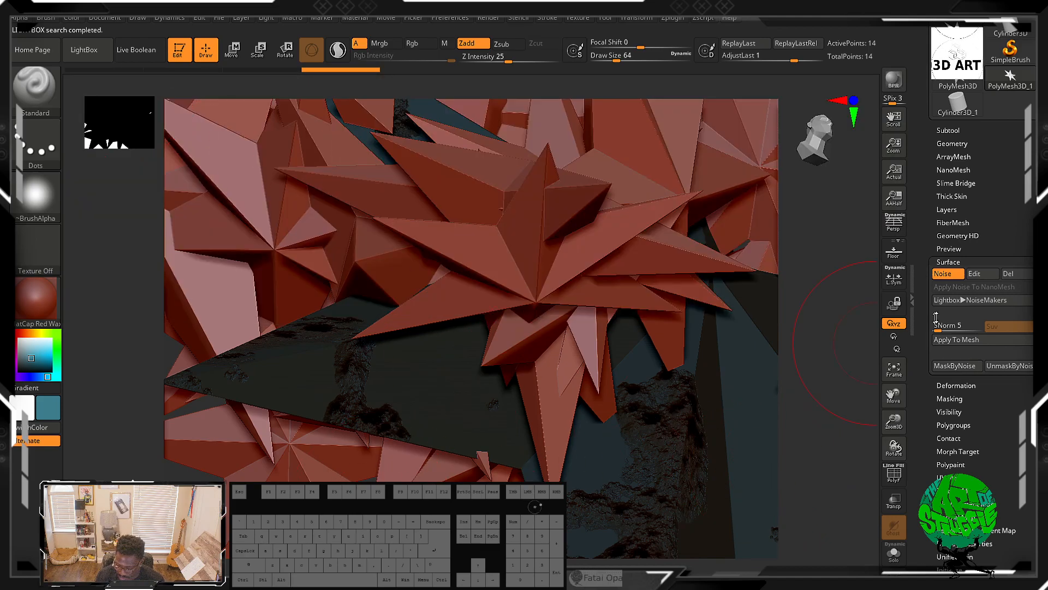
Step: Edit the noise in NoiseMaker, setting Noise Scale to 15.10135 and Strength to -0.01869, accept it, then switch the noise off
left_click(982, 273)
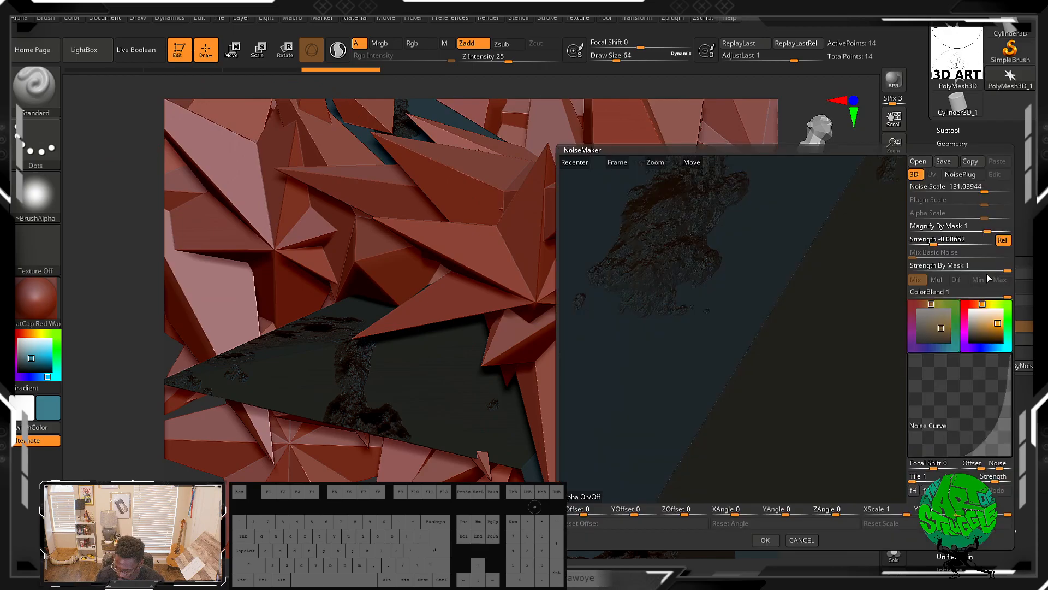
left_click_drag(646, 277, 655, 215, "alt")
left_click_drag(677, 287, 772, 348, "alt")
left_click_drag(755, 275, 784, 381, "alt")
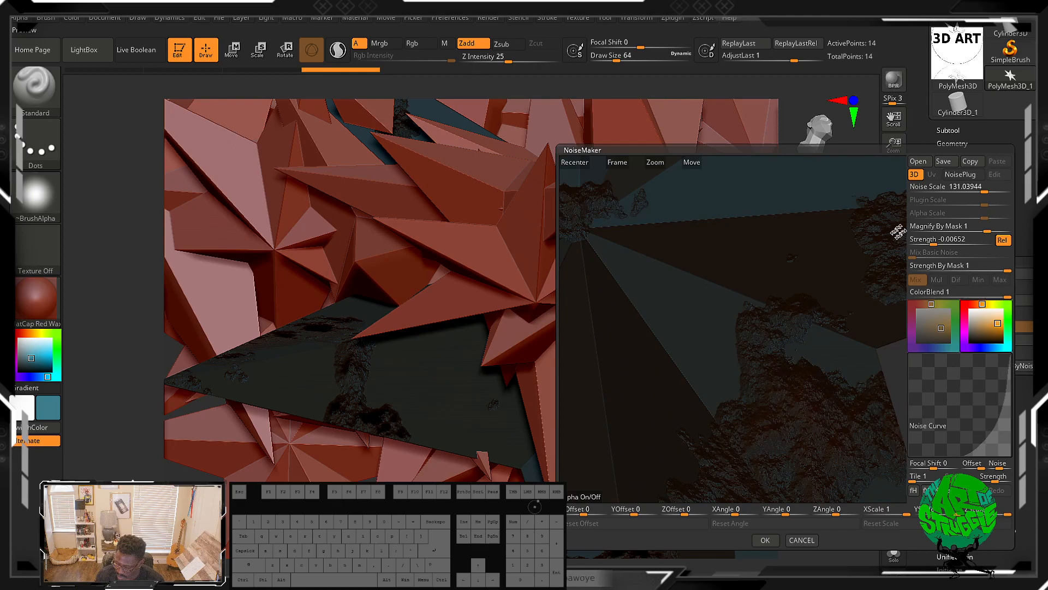
left_click_drag(987, 189, 960, 189)
left_click_drag(590, 306, 618, 288, "alt")
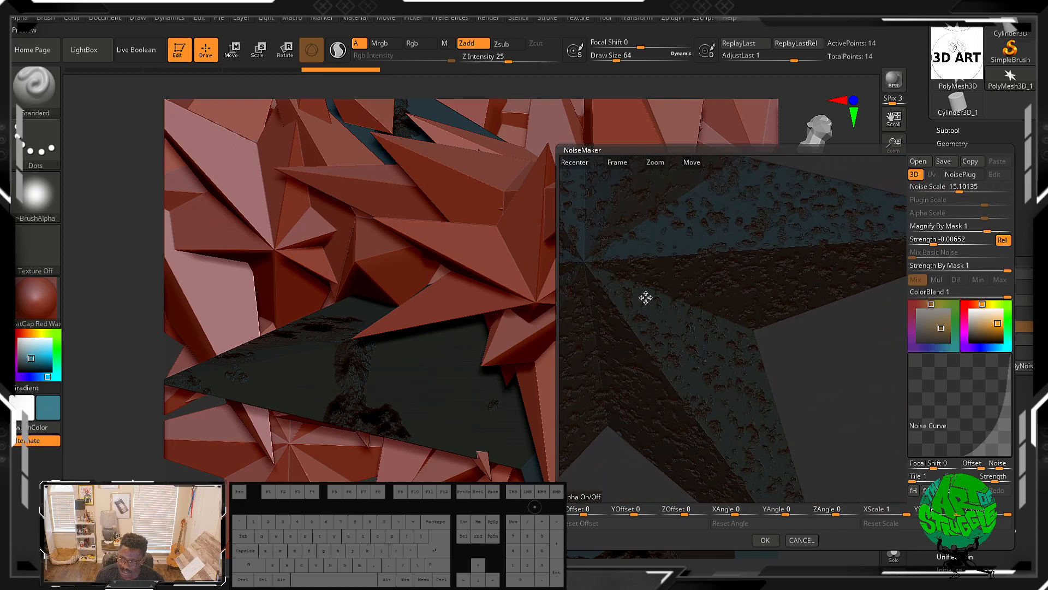
left_click_drag(965, 240, 930, 244)
left_click_drag(844, 292, 905, 358, "alt")
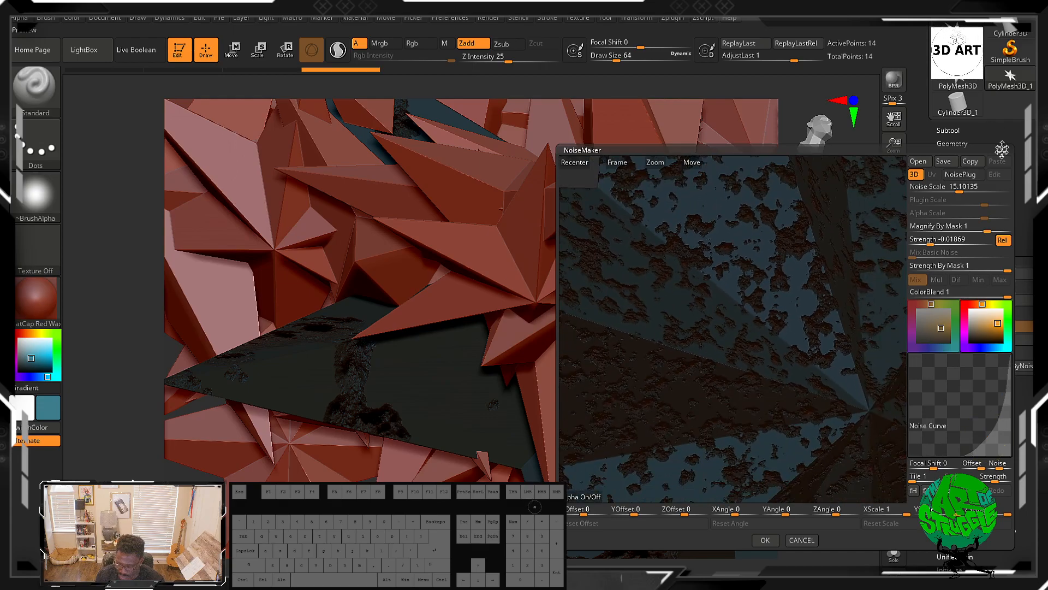
left_click(769, 539)
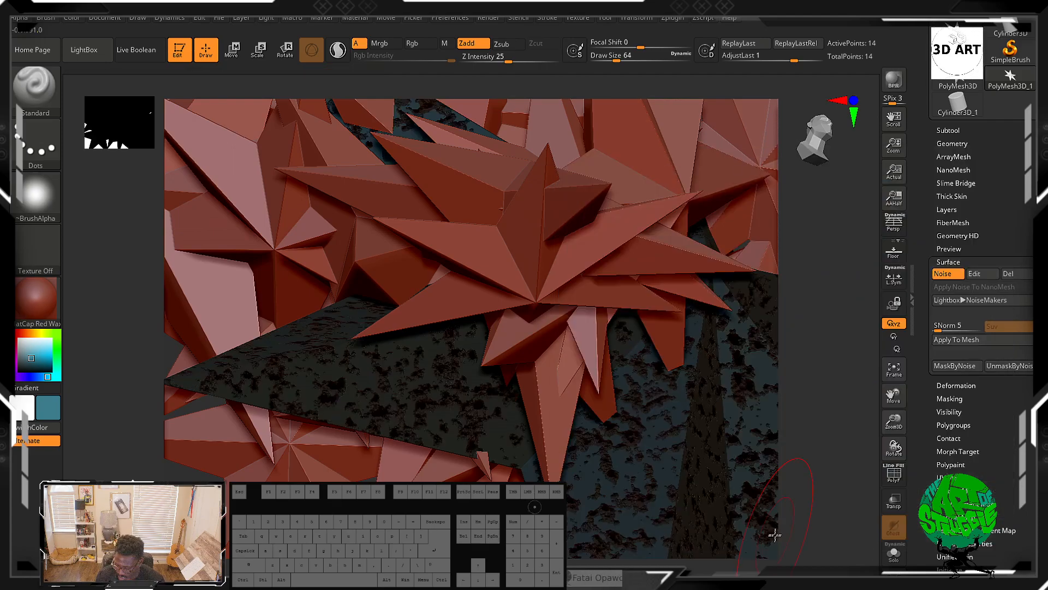
left_click(943, 274)
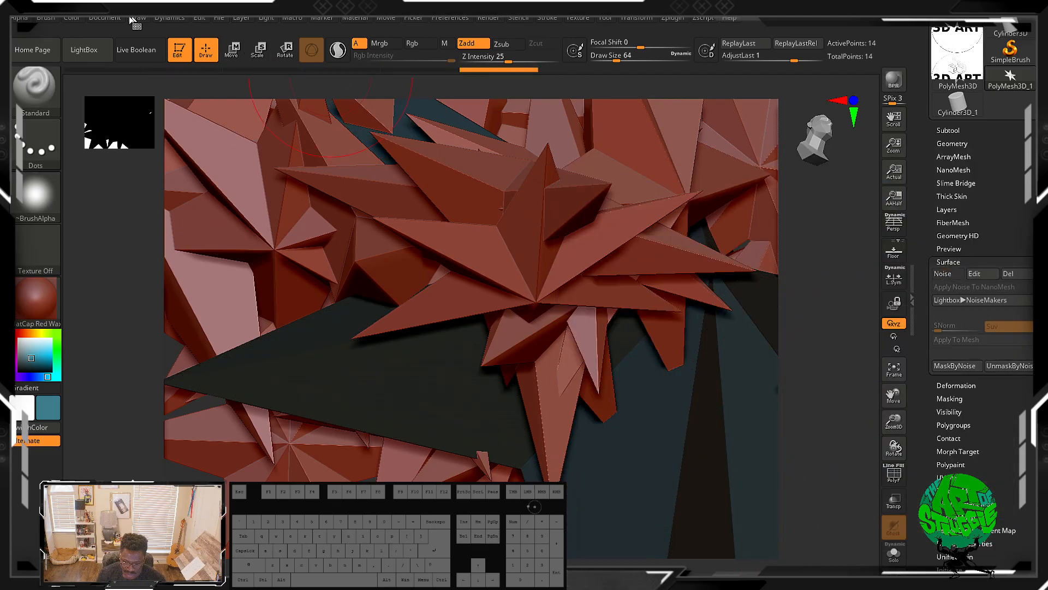
Step: Open LightBox's Fibers tab and preview the Fibers317, Fibers41, Fibers5 and Fibers62 presets on the model
left_click(108, 58)
left_click(334, 85)
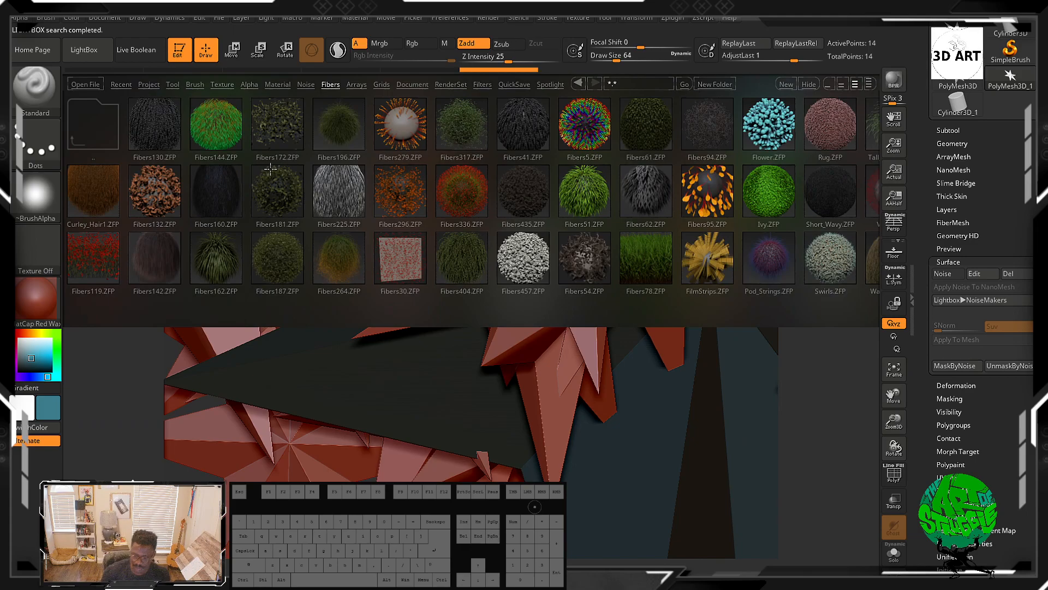
left_click(456, 133)
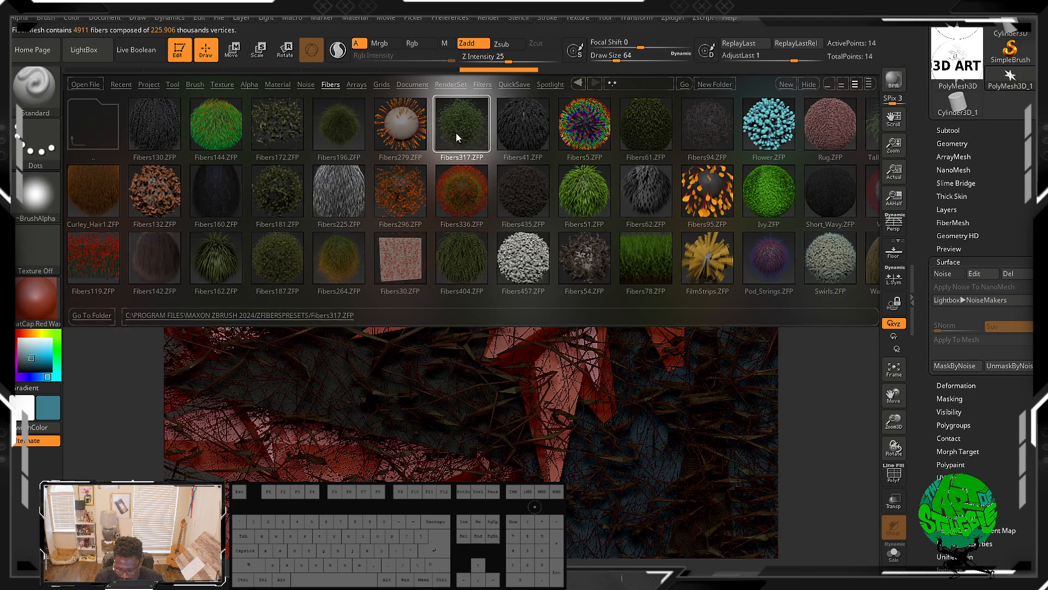
left_click(546, 132)
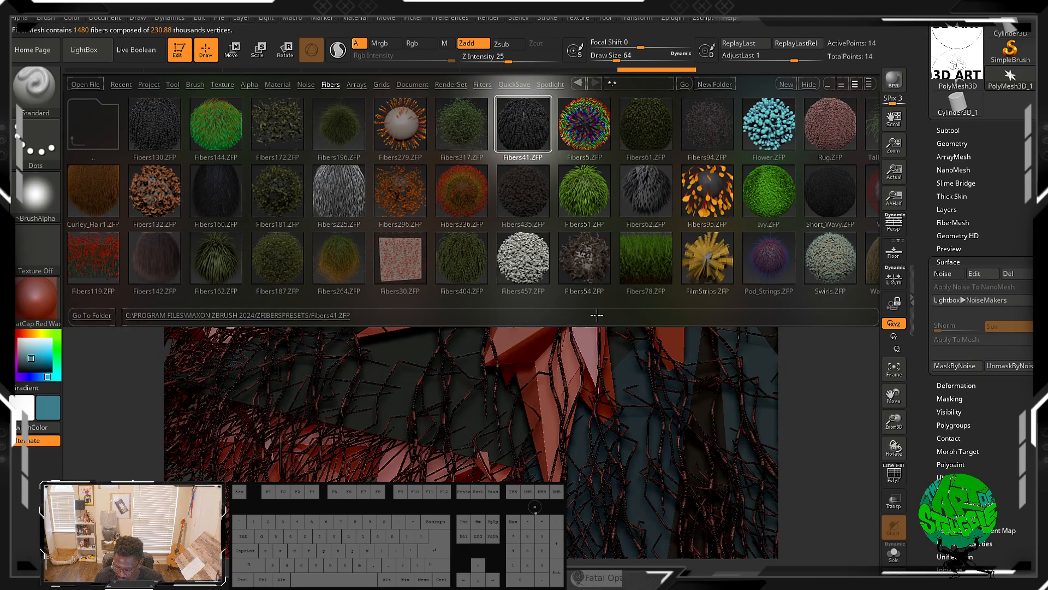
left_click(601, 125)
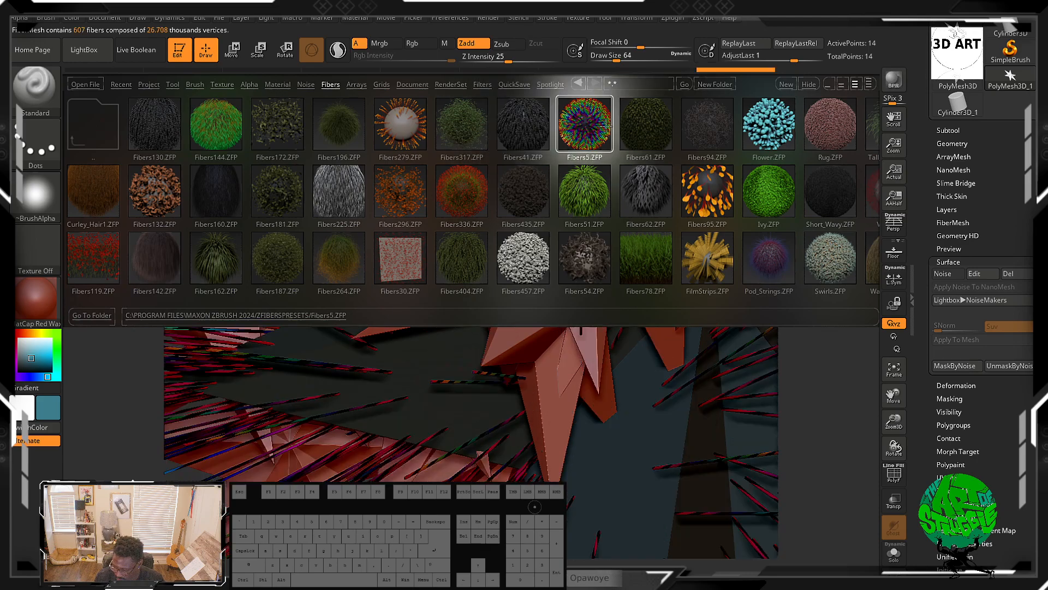
left_click(627, 210)
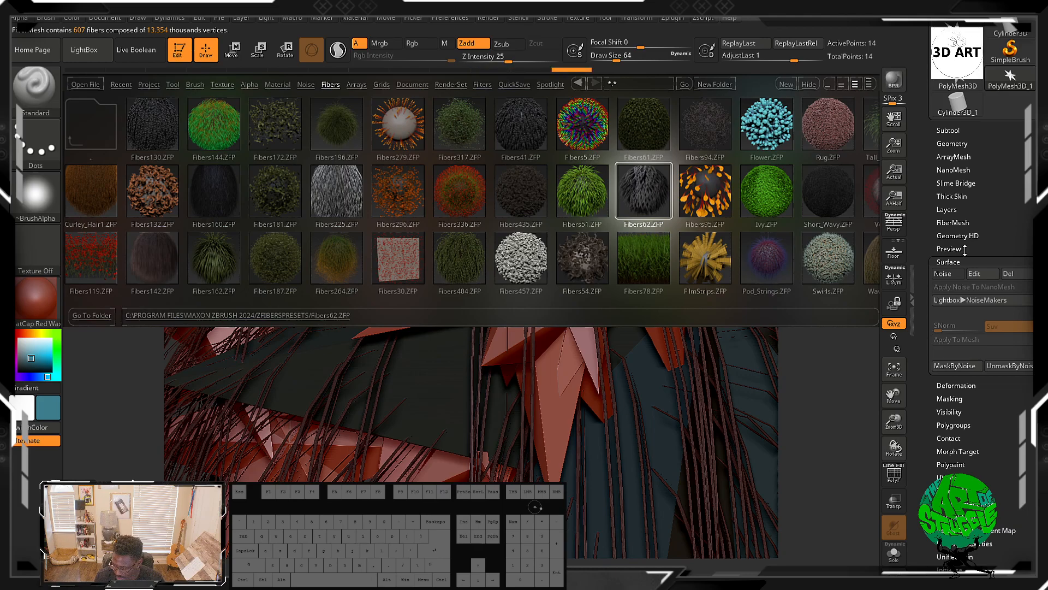
Step: Open the FiberMesh subpalette and its Modifiers, reopen the Fibers library and preview the Swirls.ZFP preset
left_click(963, 223)
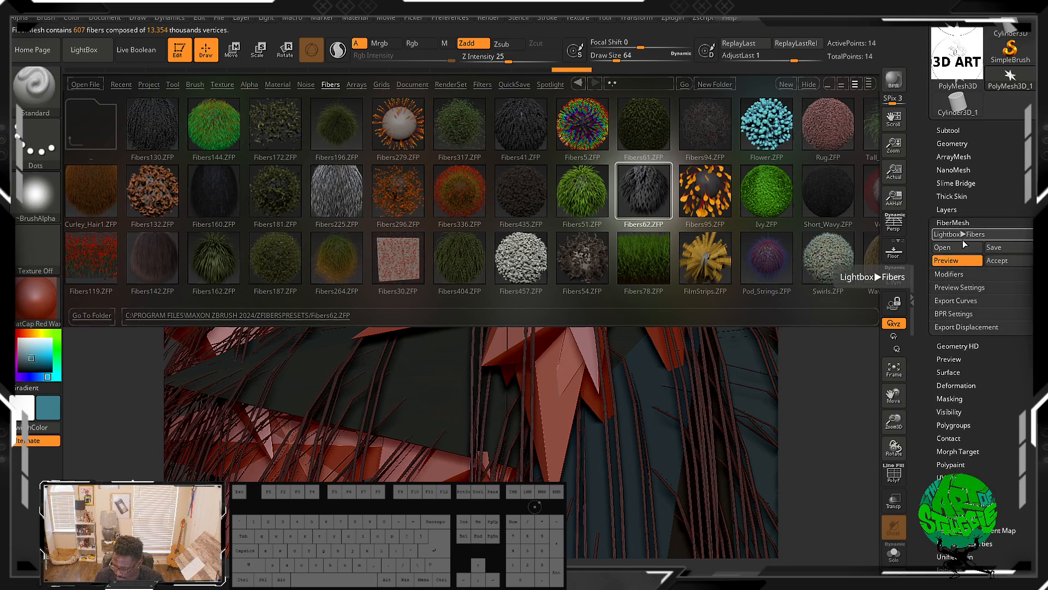
left_click(950, 274)
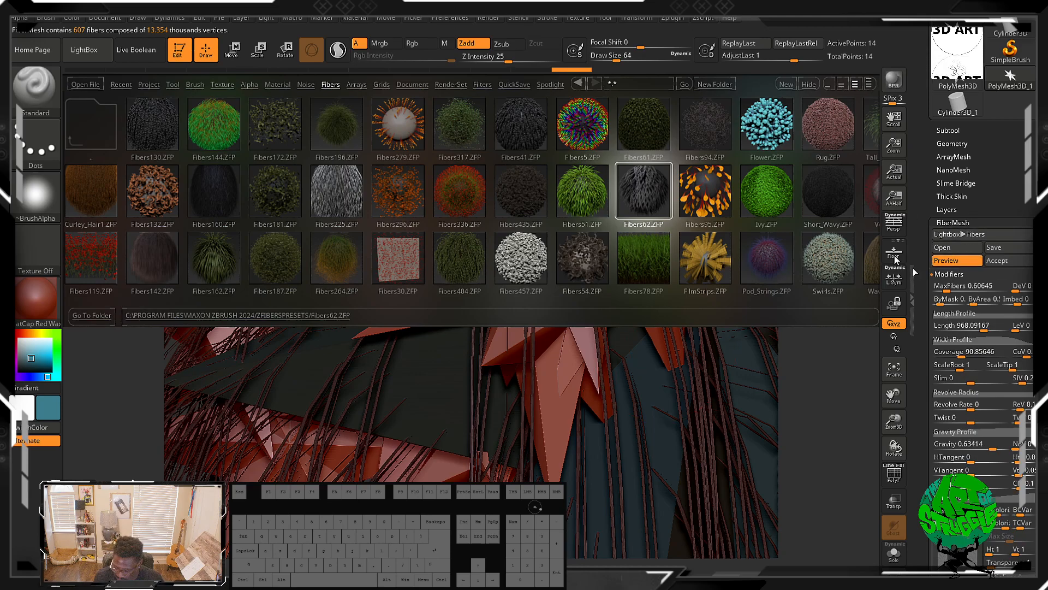
left_click(940, 234)
left_click(940, 234)
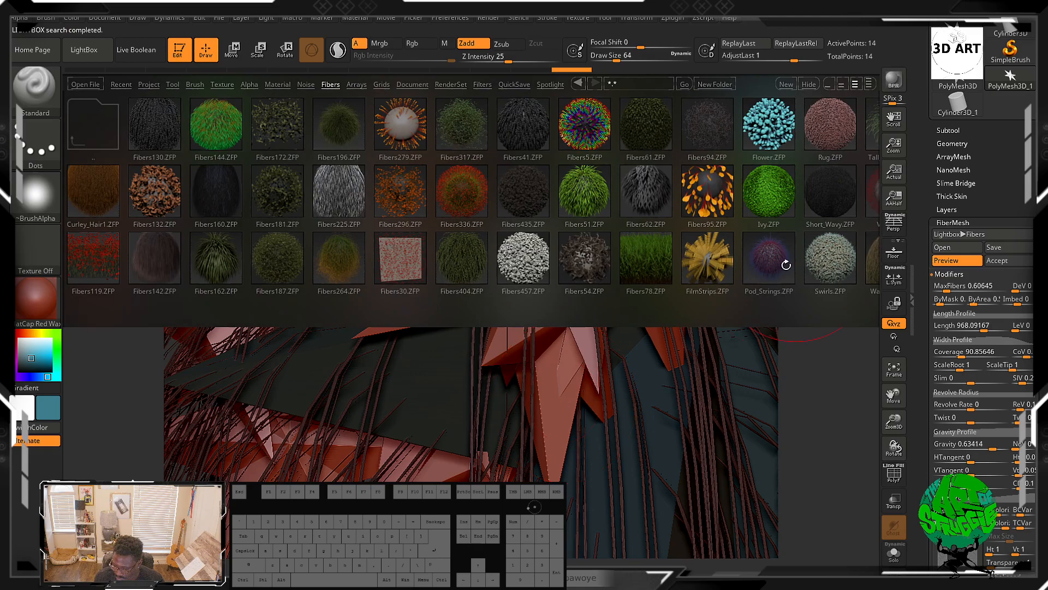
left_click(806, 253)
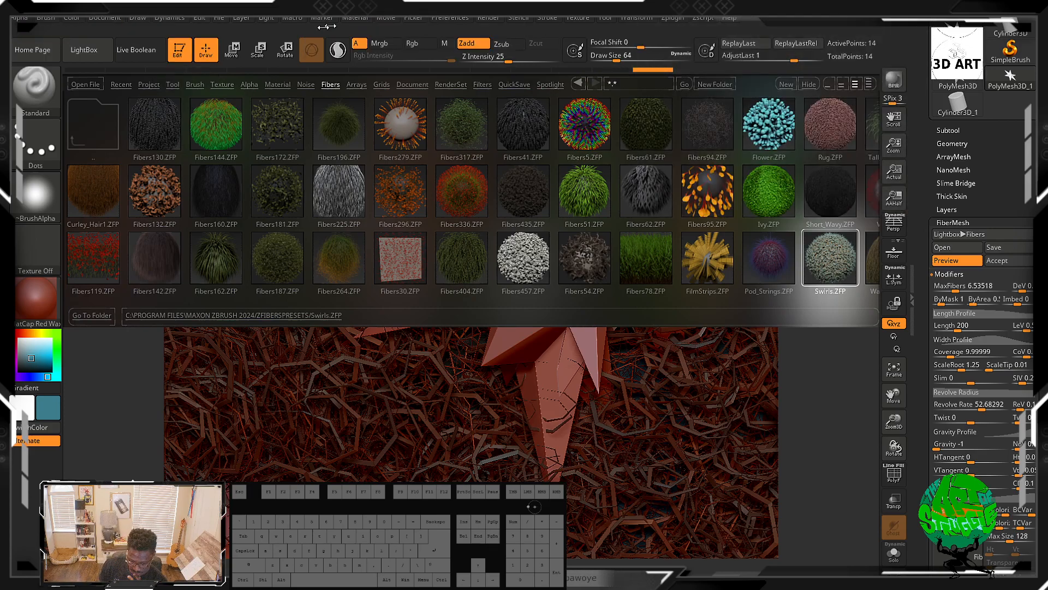
Step: Browse the Arrays tab, then load the ZGrid03.ZGR grid from the Grids tab
left_click(356, 85)
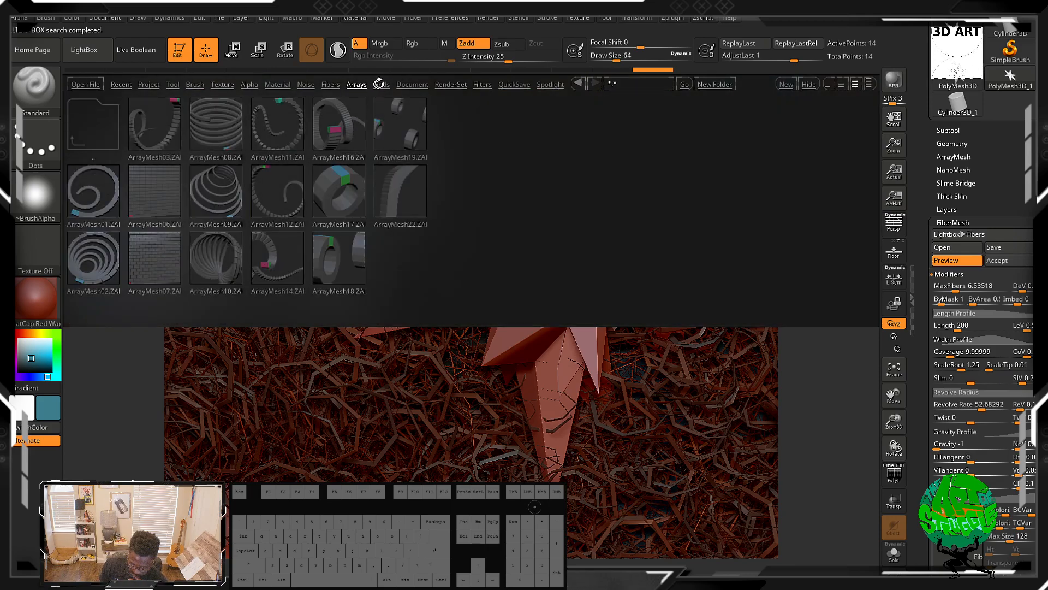
left_click(380, 84)
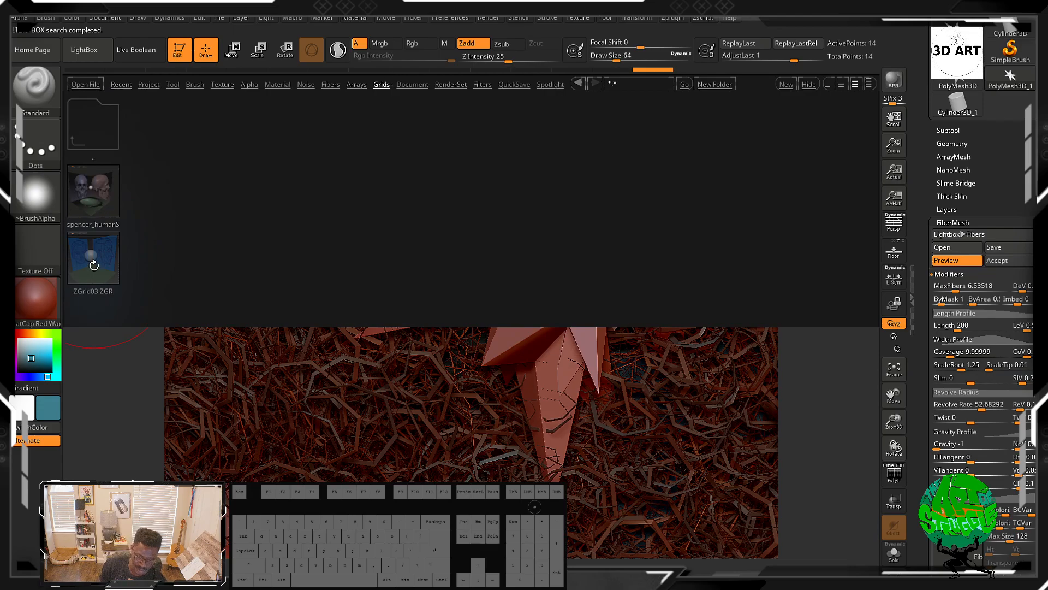
double_click(101, 203)
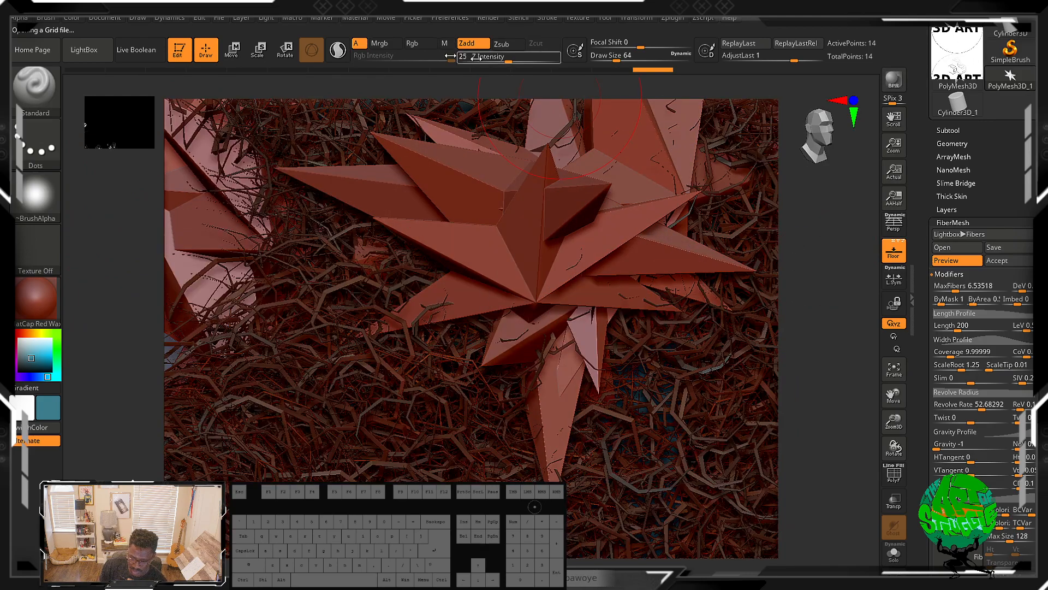
Step: Reopen LightBox, view the Document tab and apply the B&W Anime01, B&W Anime04 and Blue & Red Sketch render presets
left_click(84, 49)
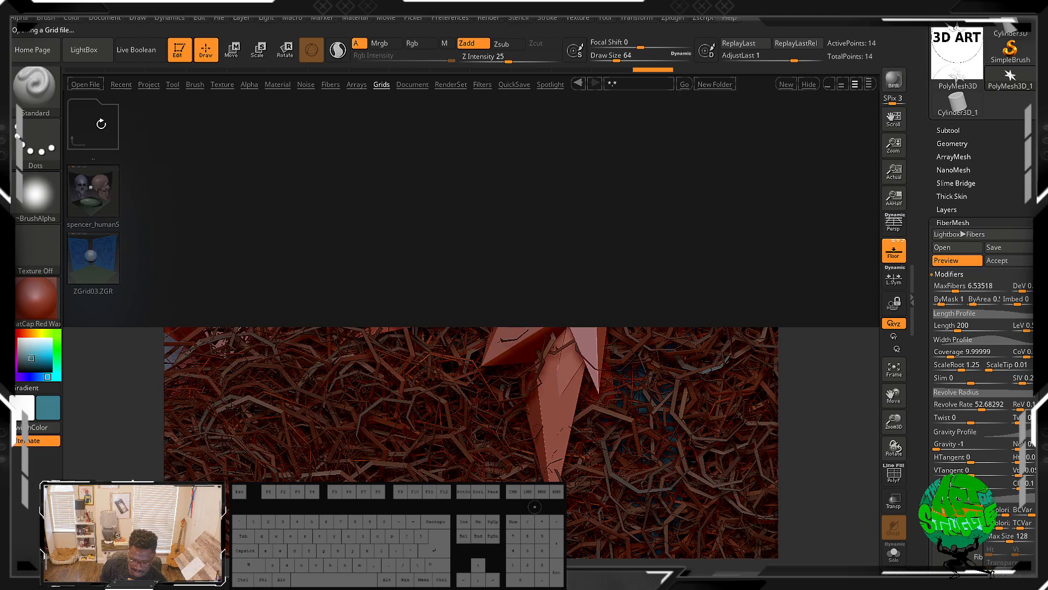
left_click(410, 84)
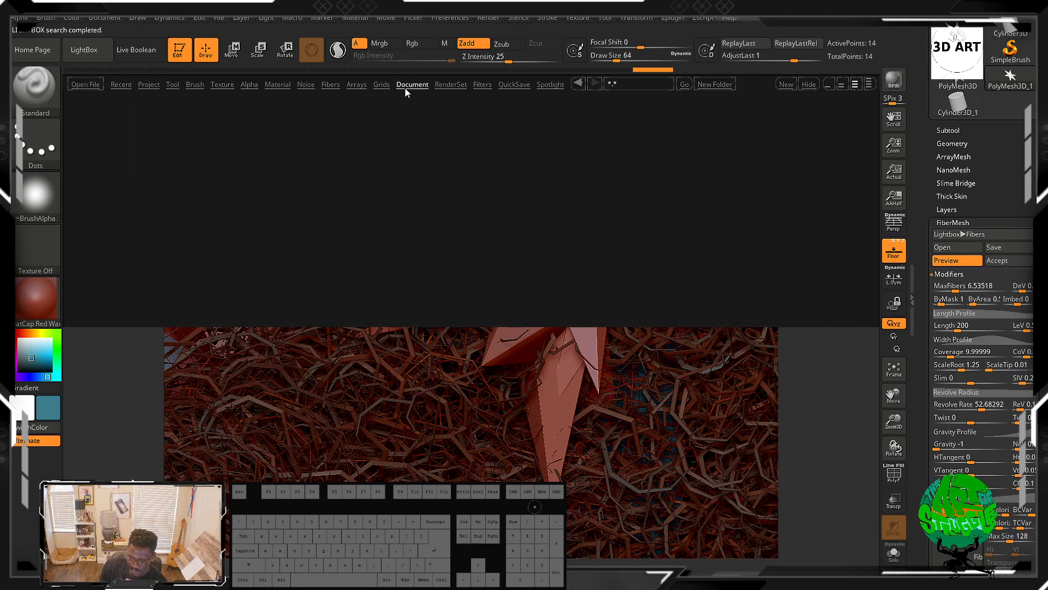
left_click(450, 87)
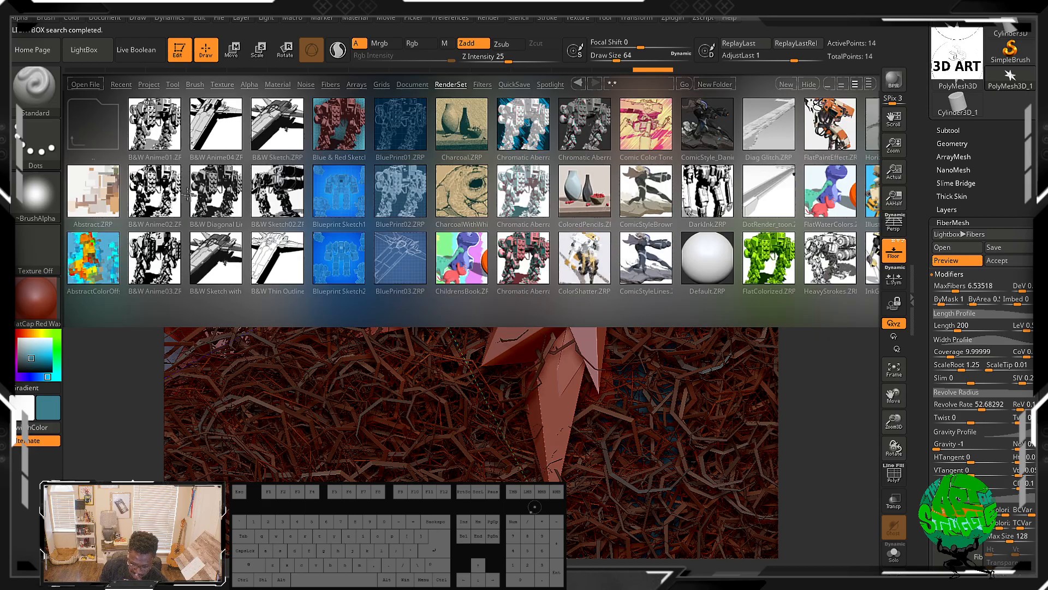
double_click(167, 140)
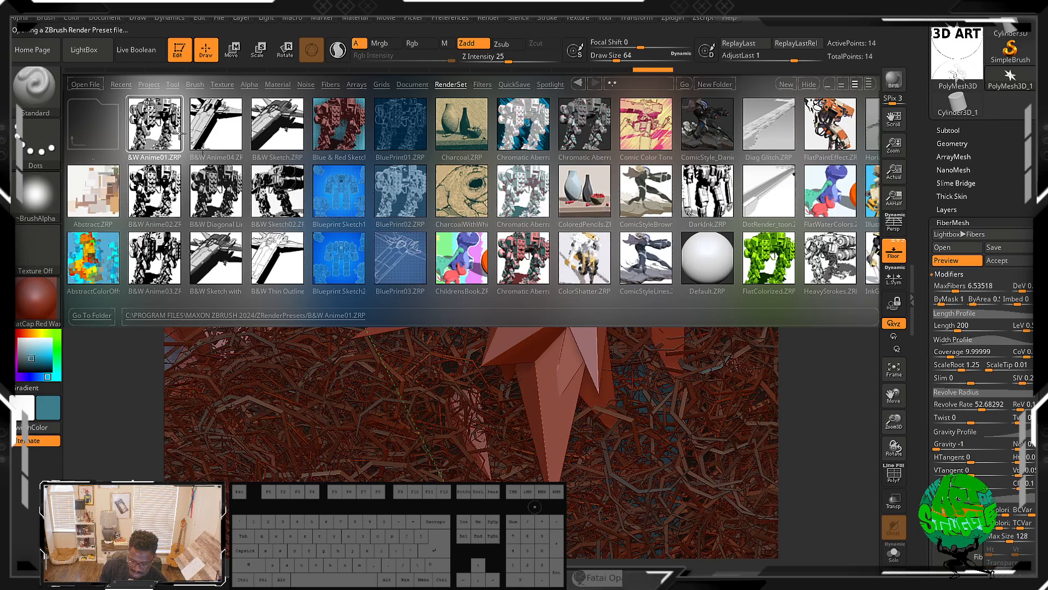
double_click(216, 139)
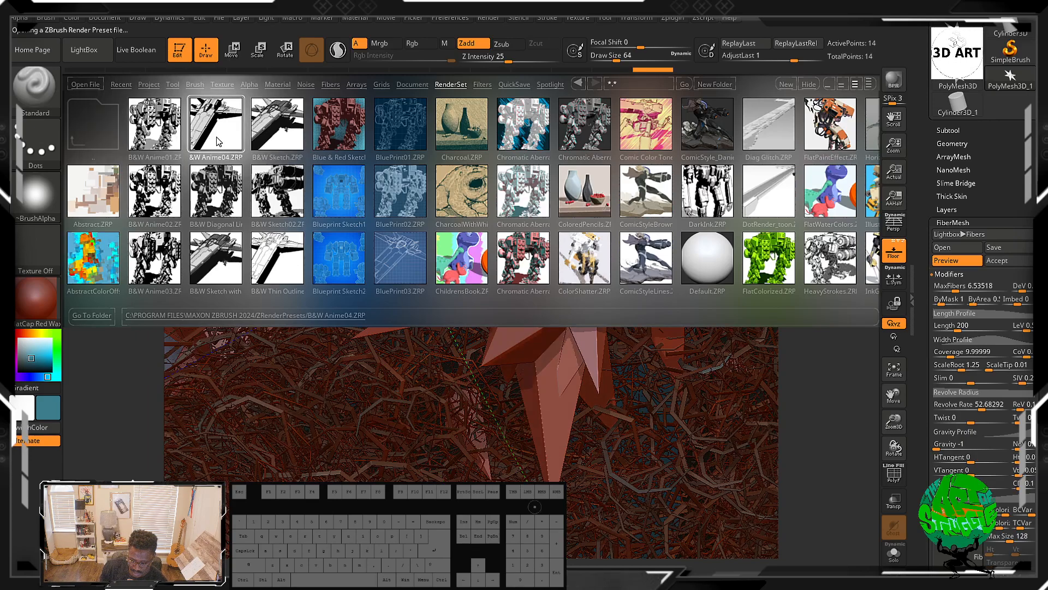
key("space")
double_click(330, 111)
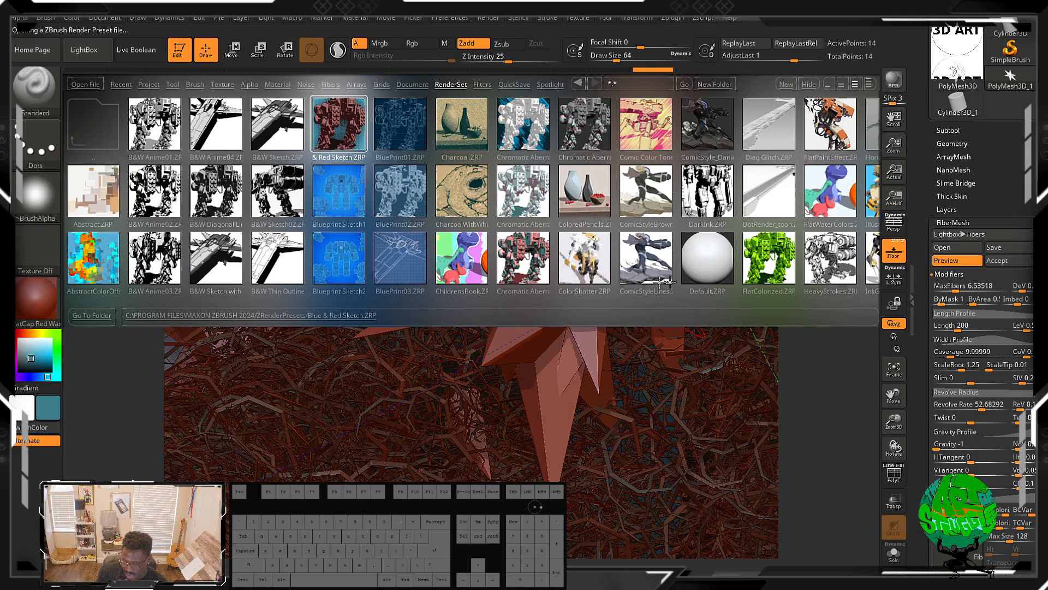
Step: Scroll through the RenderSet presets and apply ComicStyle, OilPaint_PabloMunoz and LineRender_diag render presets
left_click_drag(754, 299, 620, 298)
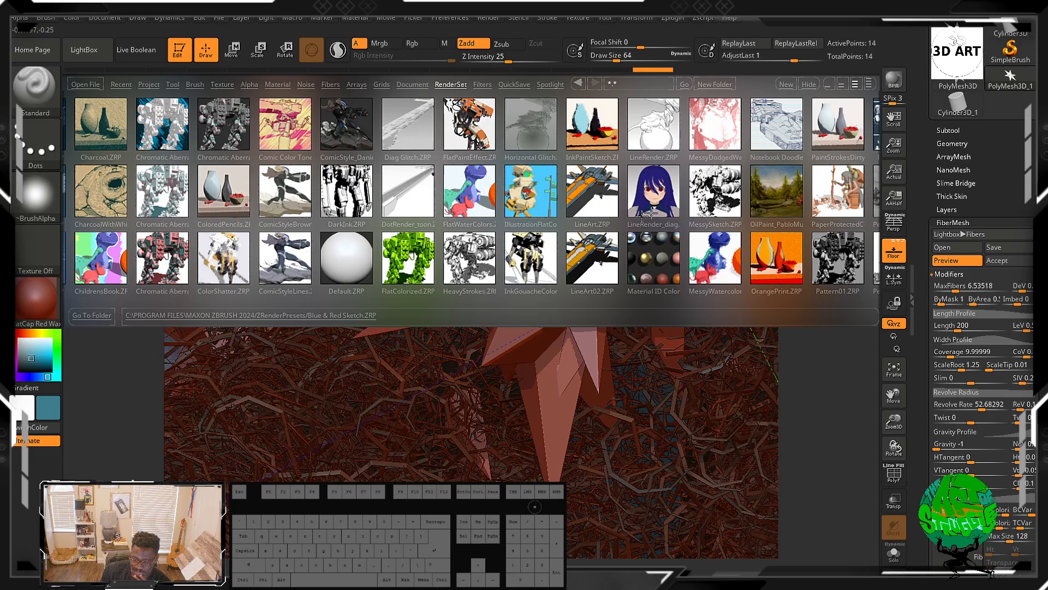
double_click(340, 110)
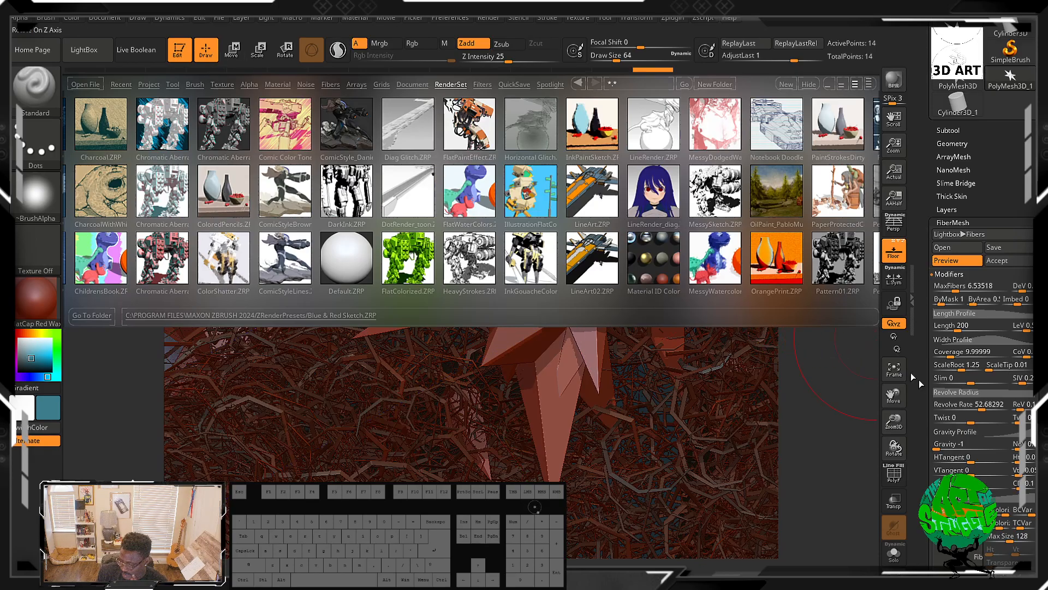
double_click(771, 206)
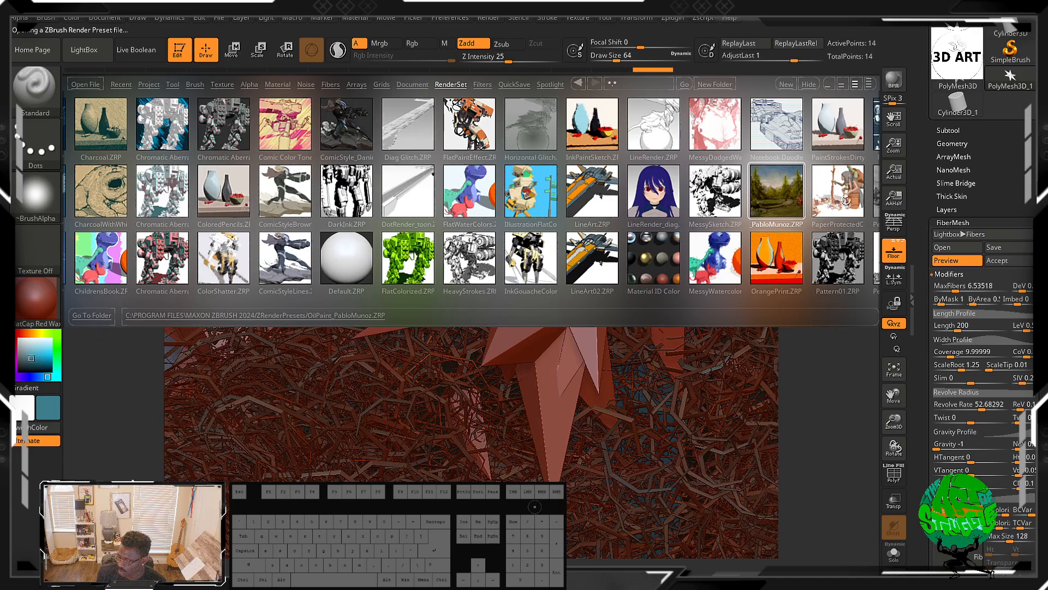
mouse_move(345, 303)
left_mouse_down()
mouse_move(503, 317)
mouse_move(153, 270)
mouse_move(180, 270)
left_mouse_up()
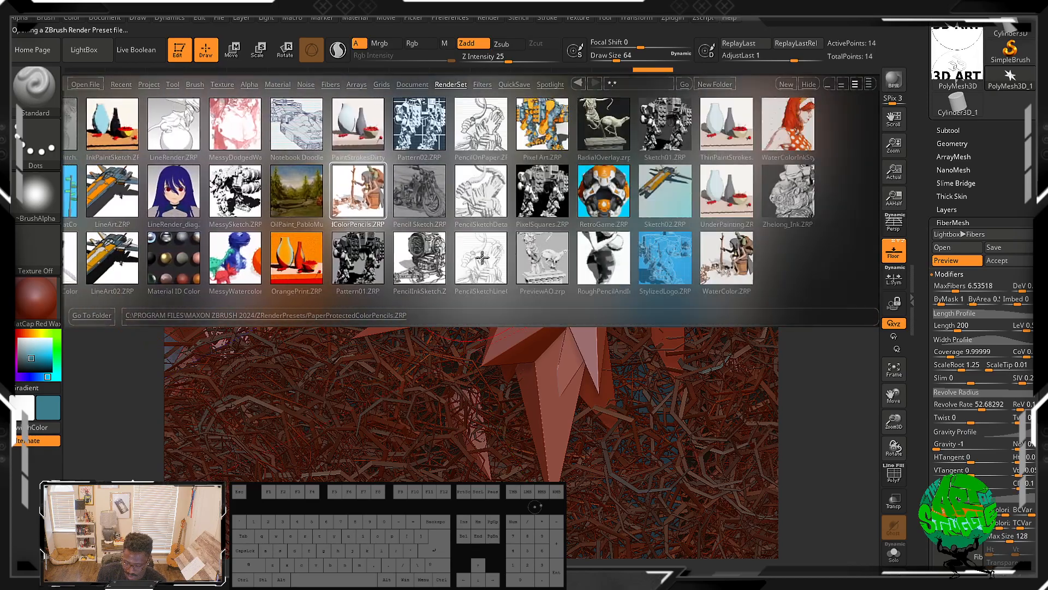
mouse_move(508, 294)
left_mouse_down()
mouse_move(385, 291)
mouse_move(832, 307)
mouse_move(421, 301)
mouse_move(634, 290)
mouse_move(464, 262)
left_mouse_up()
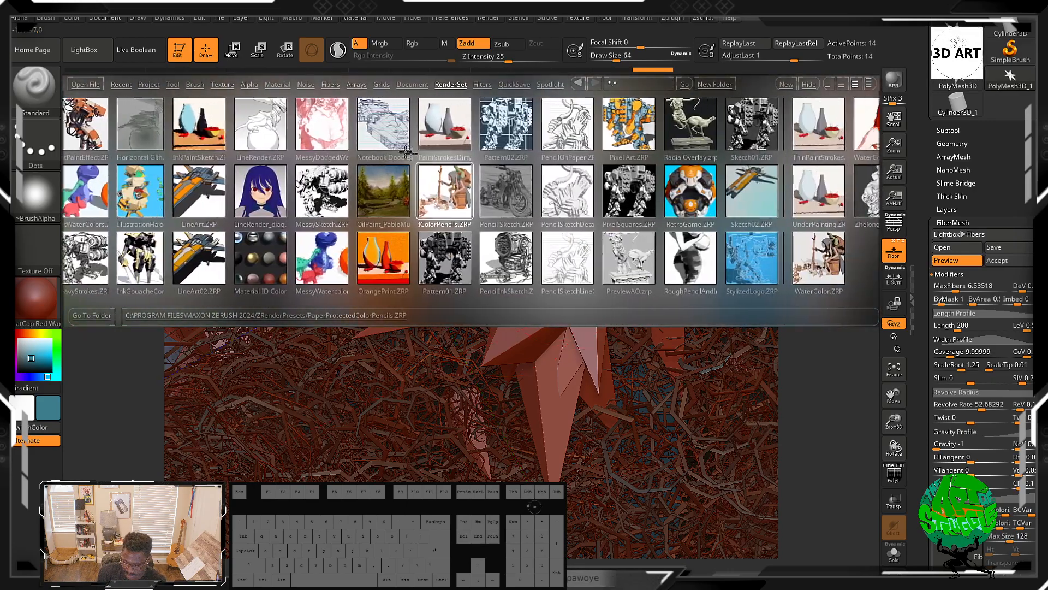
double_click(232, 193)
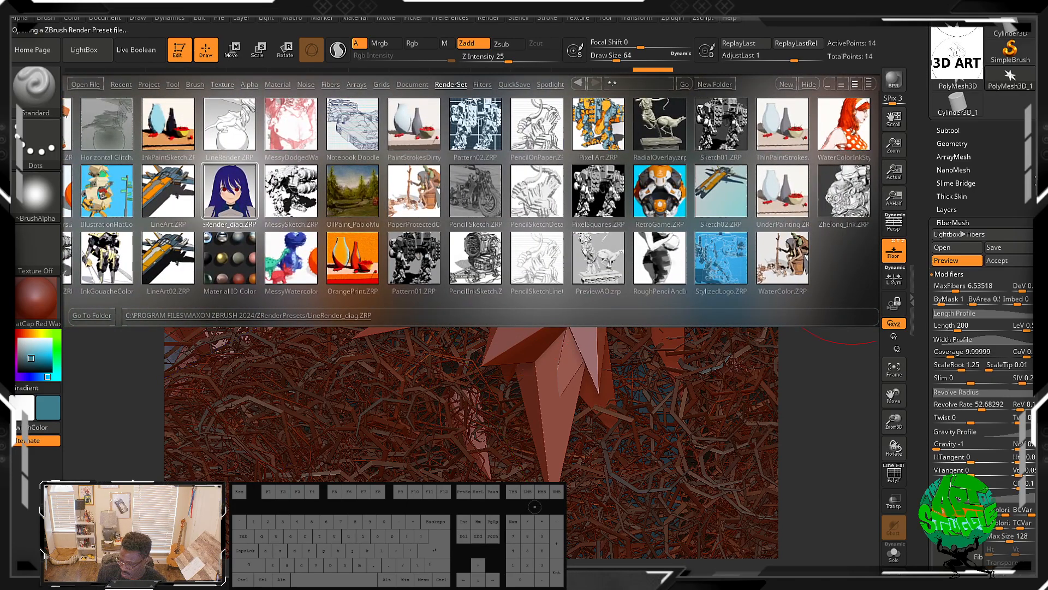
Step: Open the Subtool subpalette and apply the Blueprint Sketch2, BluePrint02, Chromatic Aberration Square Sketch, ComicStyleBrownLines and ComicStyle_DanielBel filter presets
left_click(962, 131)
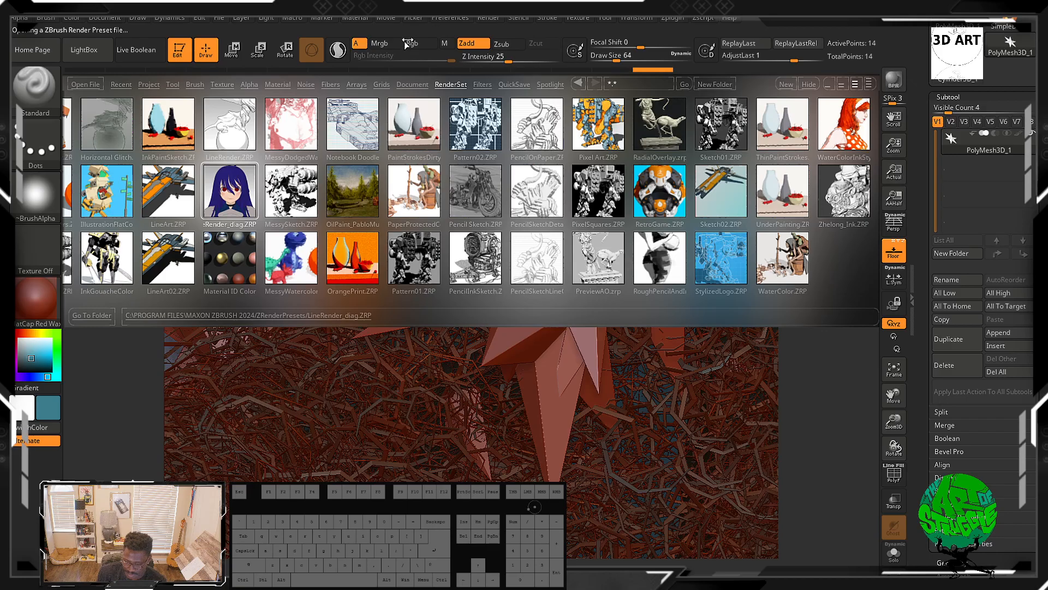
left_click(484, 85)
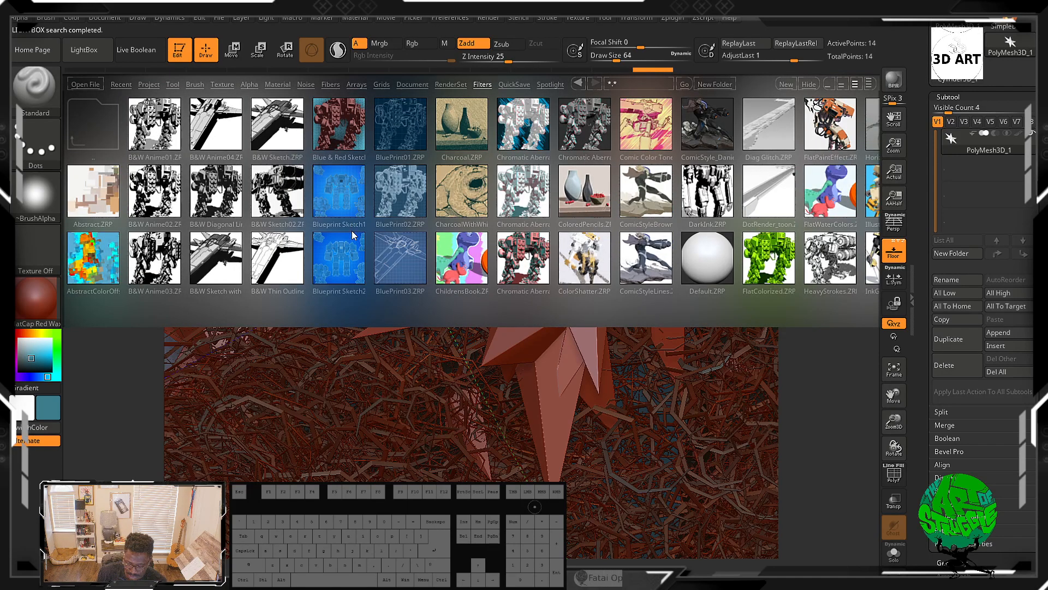
double_click(339, 243)
double_click(401, 191)
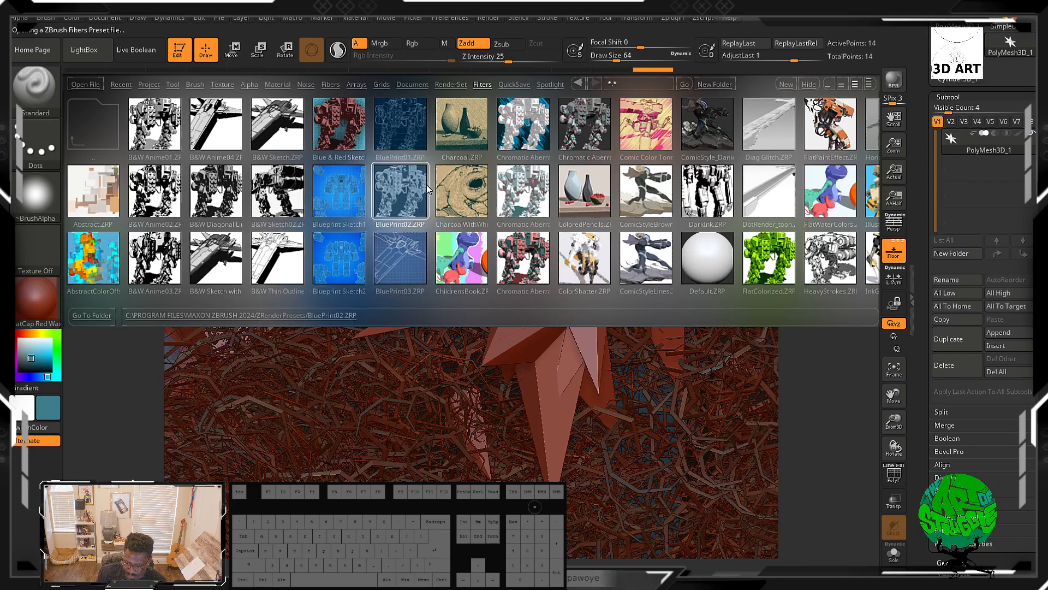
double_click(531, 182)
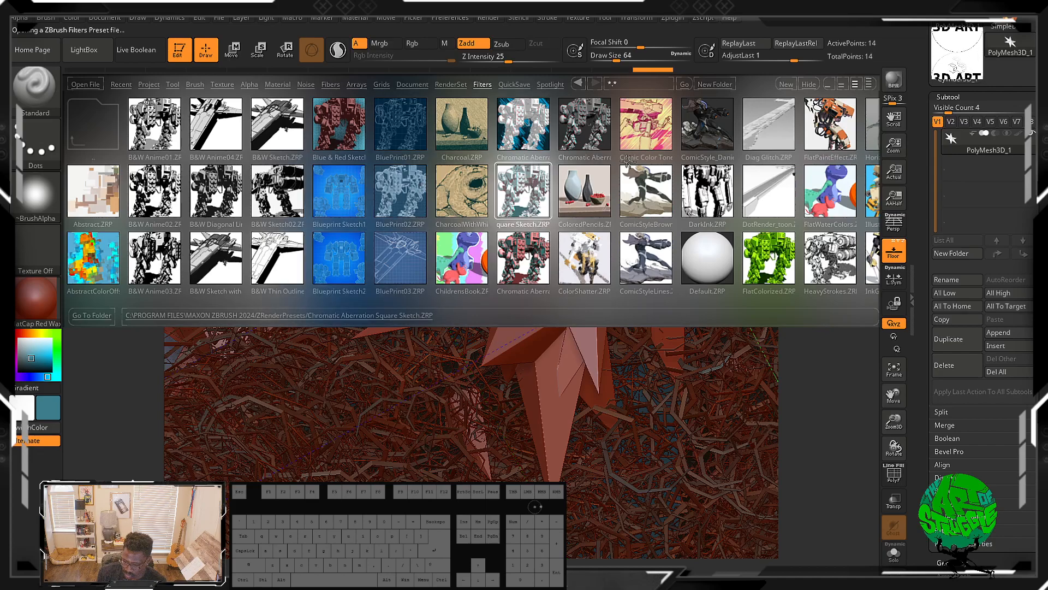
double_click(663, 182)
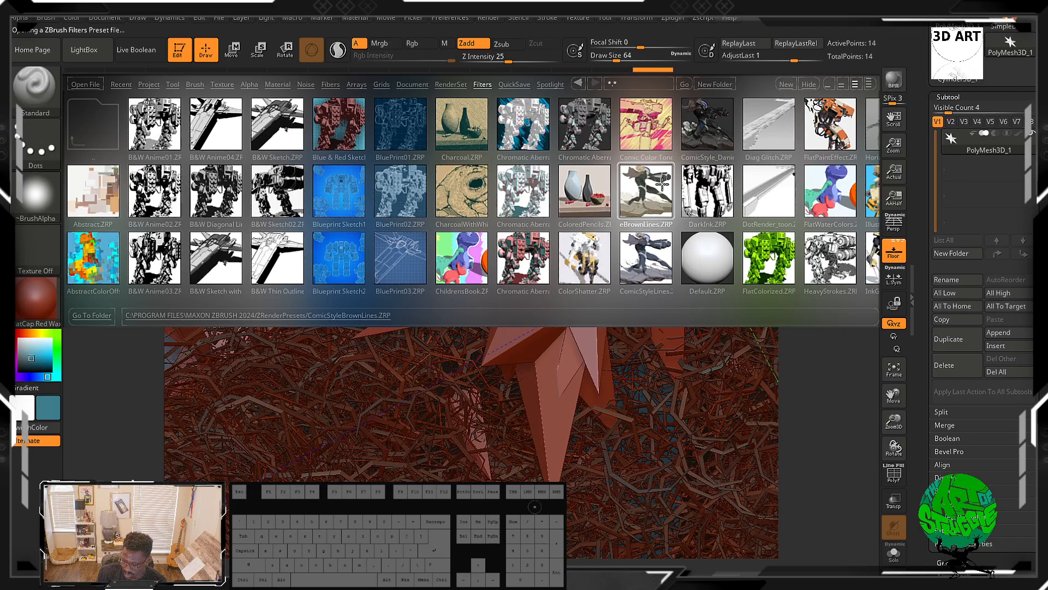
double_click(711, 115)
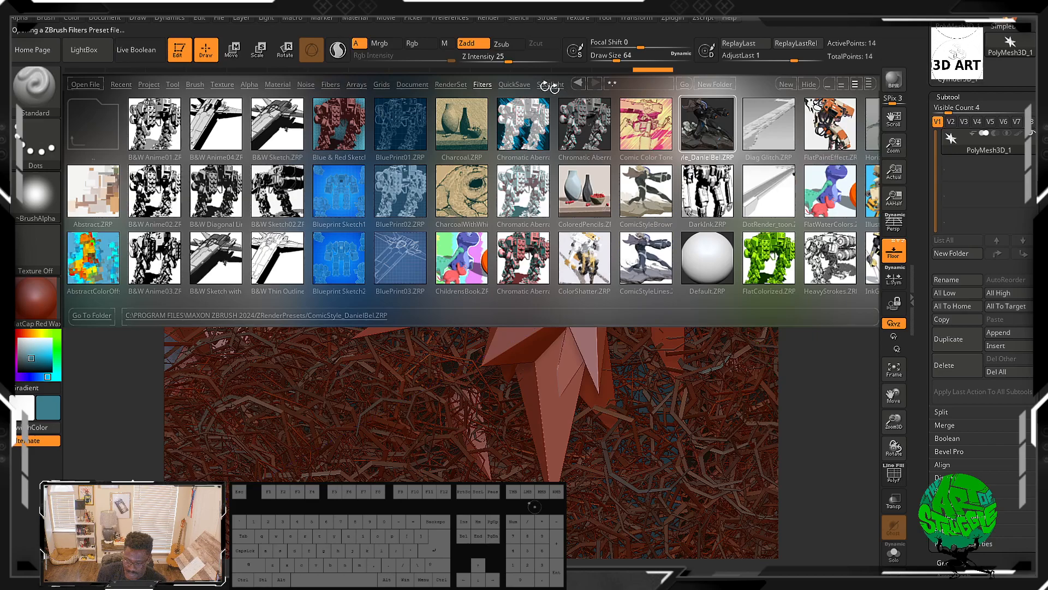
Step: Load the QS_11.zpr project from the QuickSave library
left_click(527, 84)
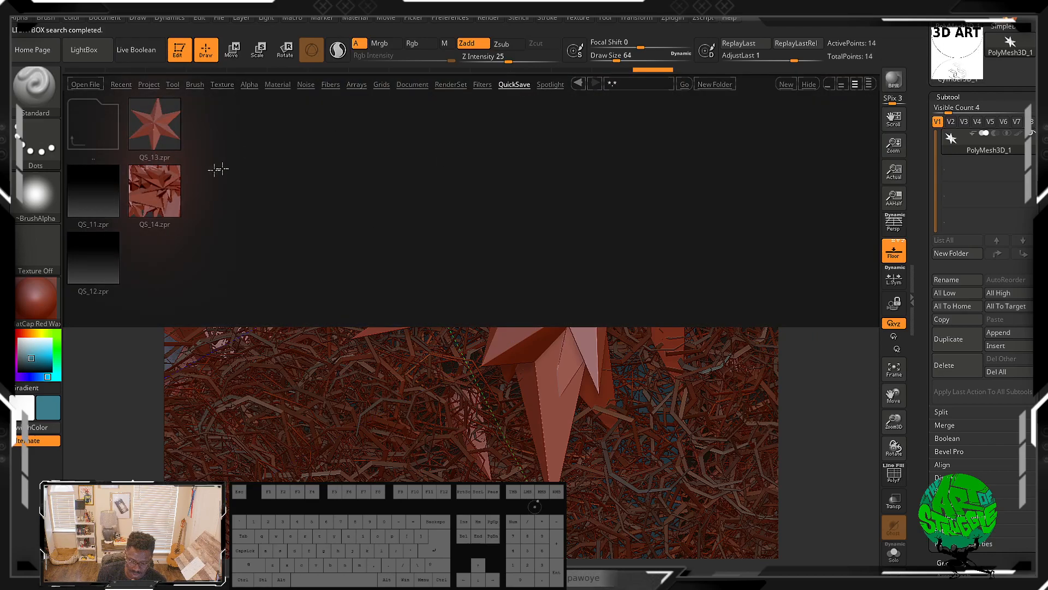
double_click(99, 204)
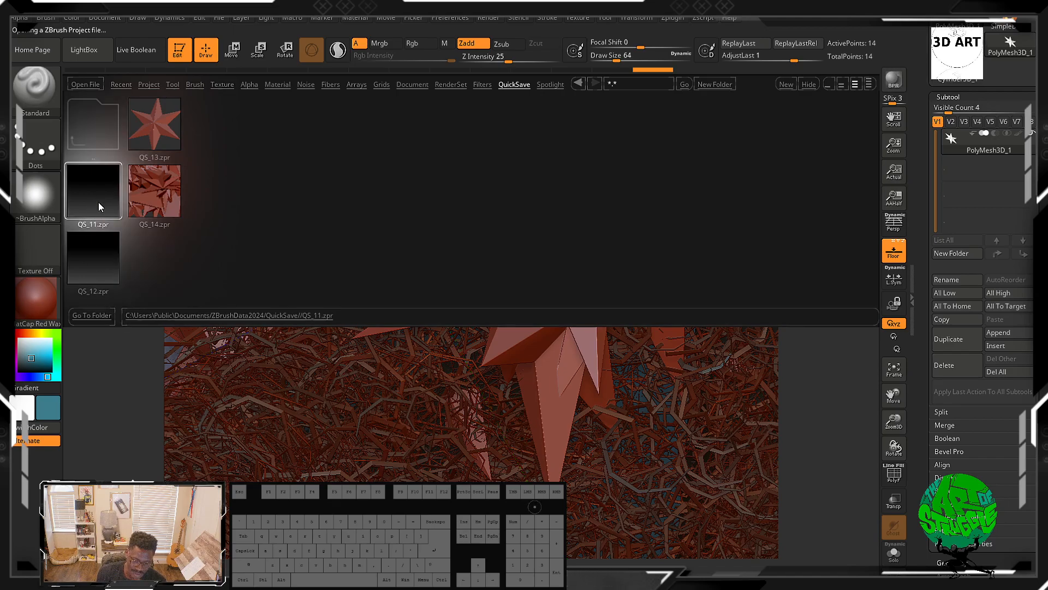
left_click(583, 324)
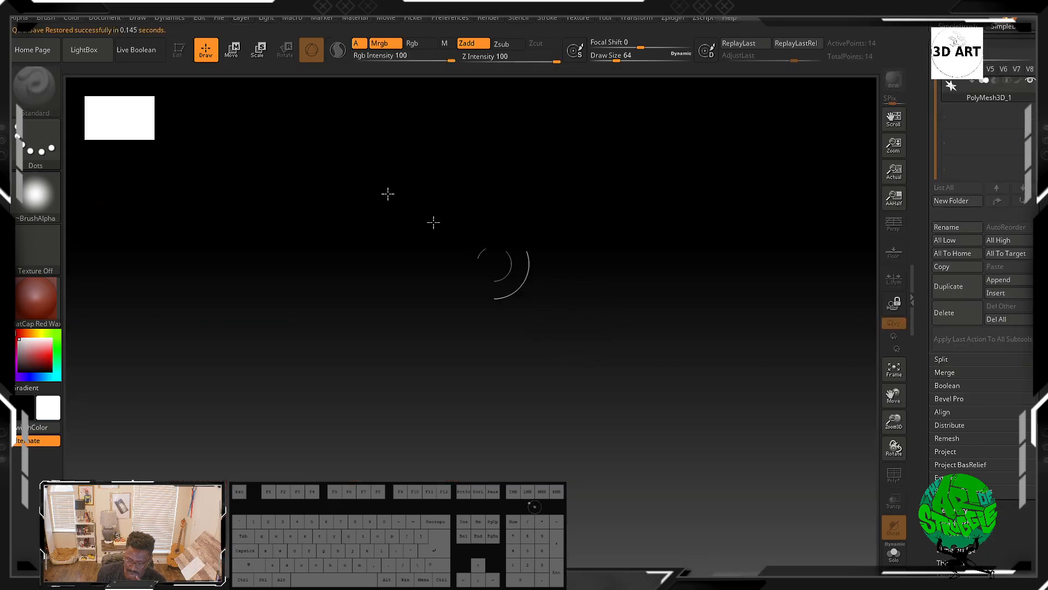
Step: Reopen LightBox and apply the BluePrint02 and B&W Anime04 filter presets
left_click(88, 50)
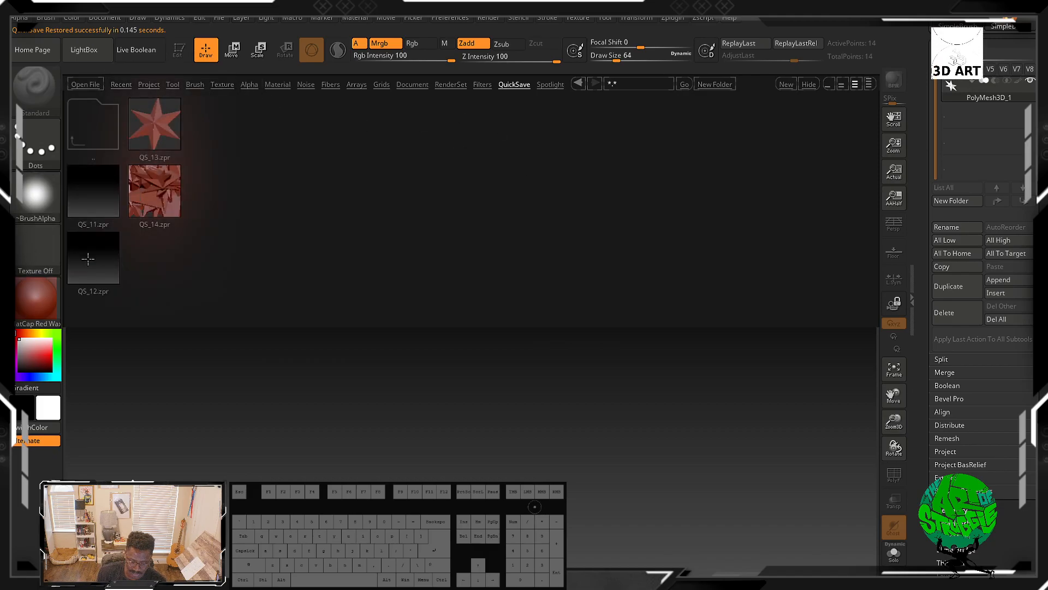
left_click(486, 84)
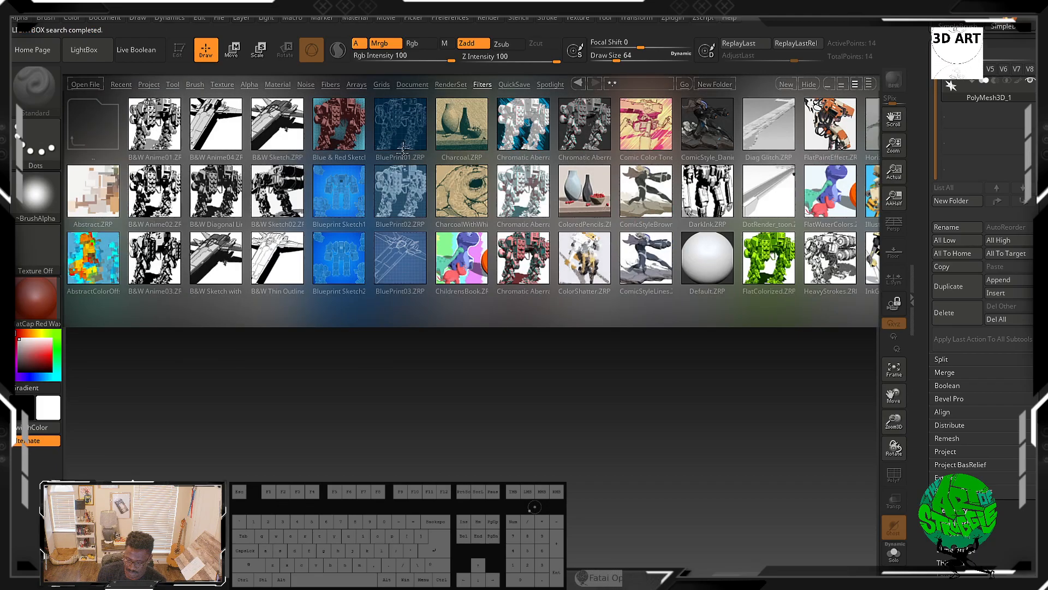
double_click(401, 191)
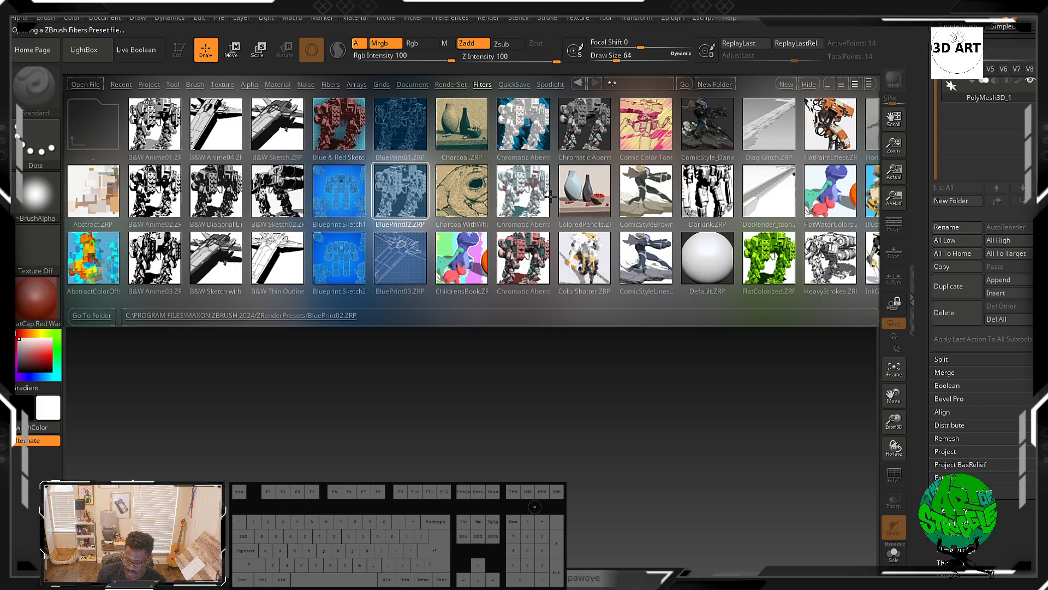
left_click(216, 129)
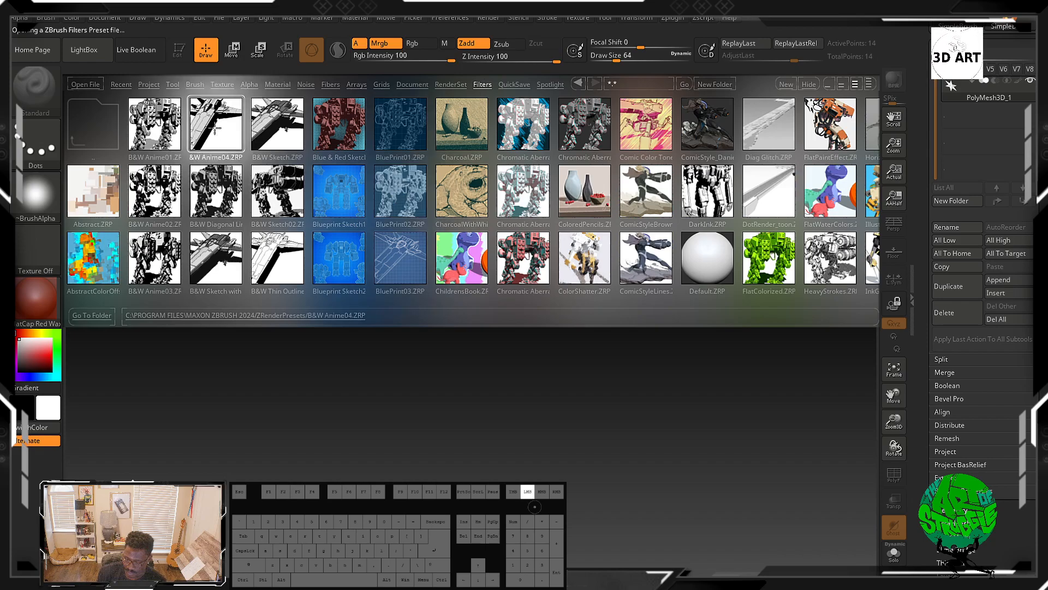
left_click(212, 130)
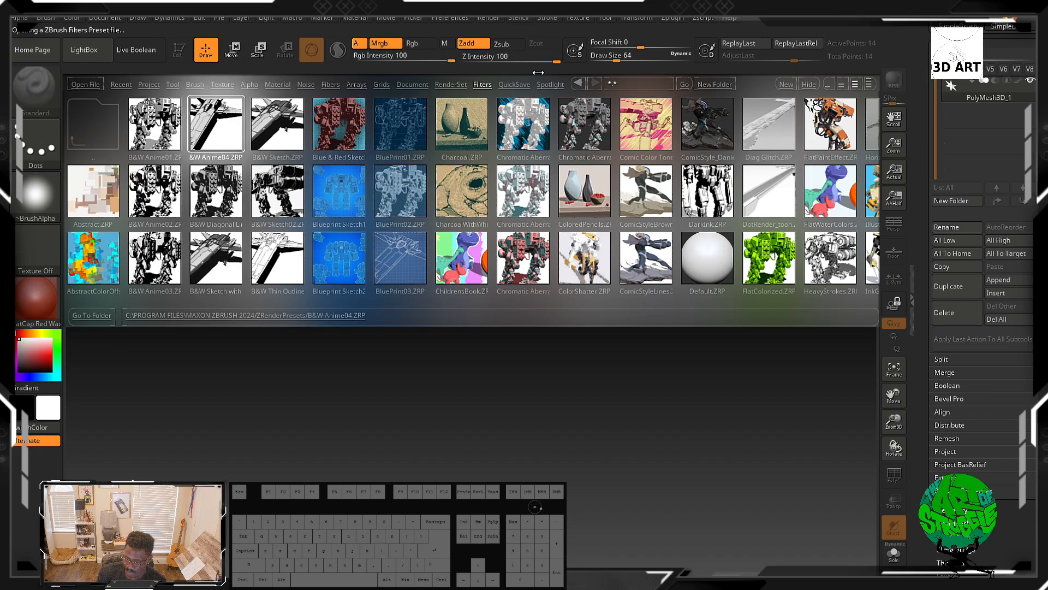
Step: Browse the Spotlight library, close LightBox and turn on Live Boolean
left_click(552, 85)
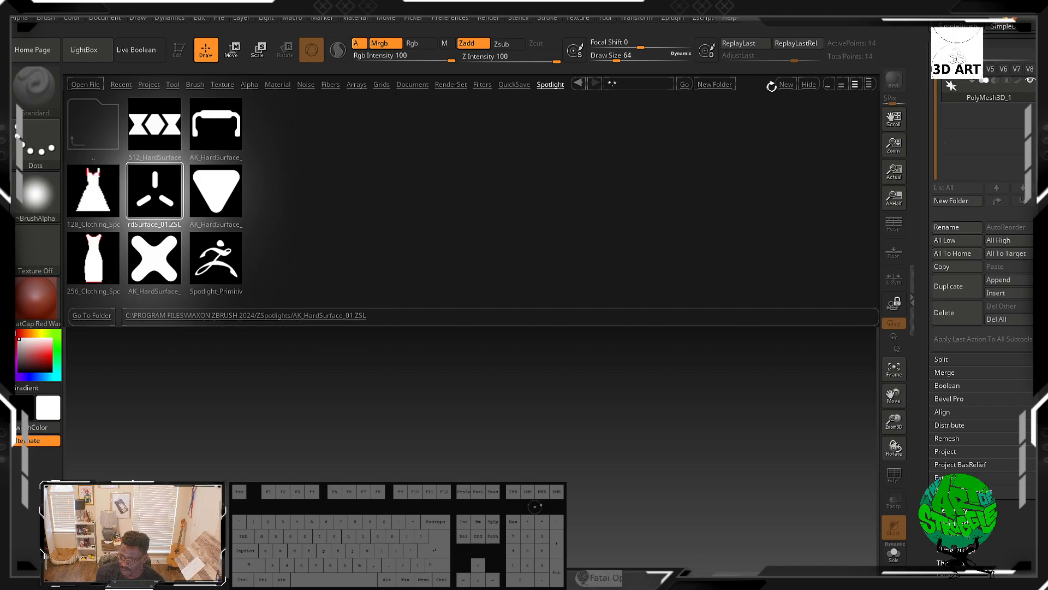
left_click(84, 49)
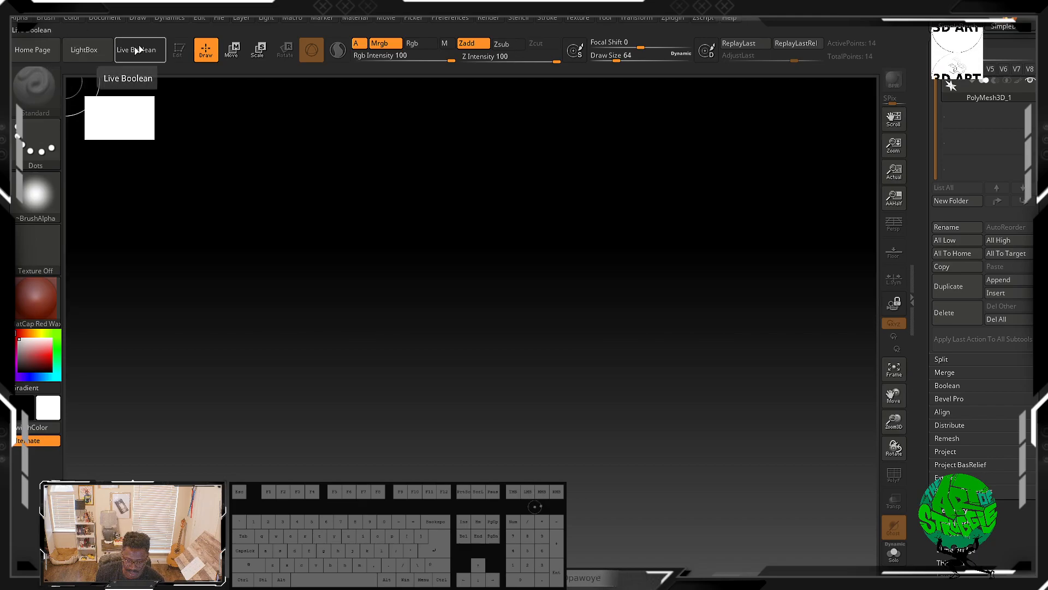
left_click(145, 49)
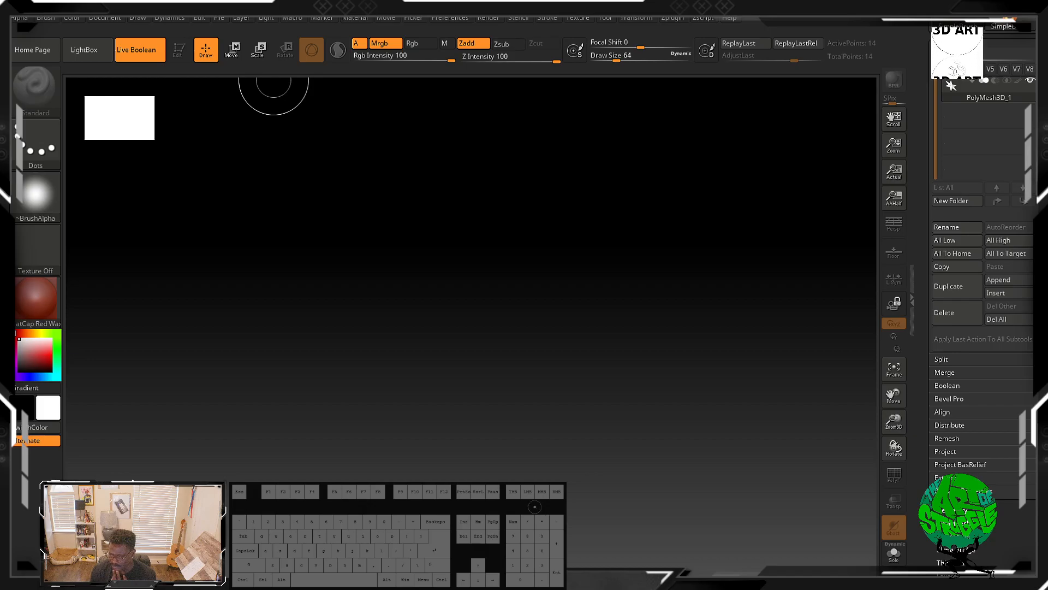
left_click_drag(918, 151, 910, 178)
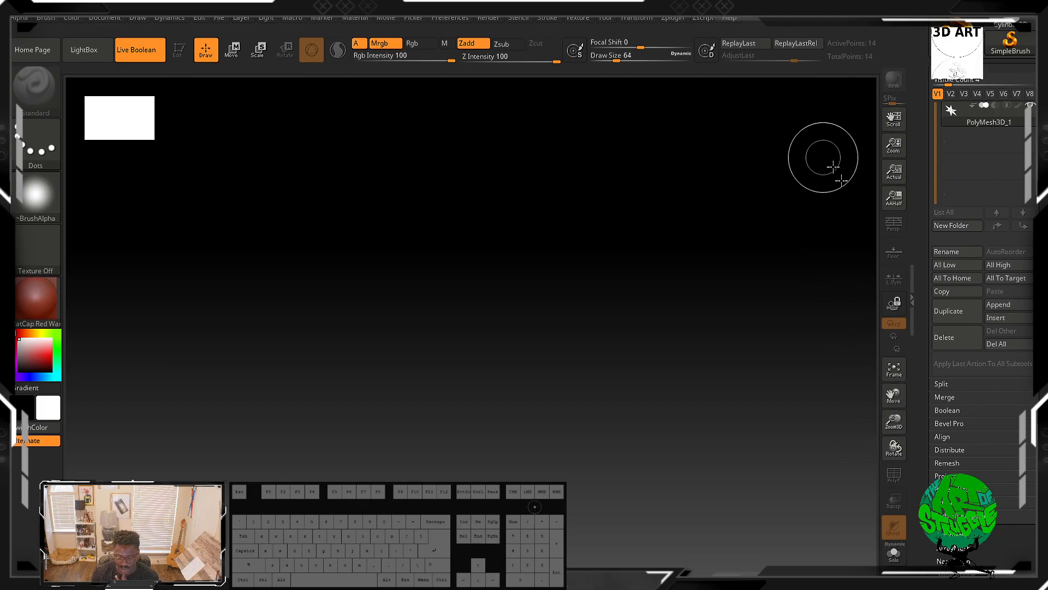
left_click(896, 557)
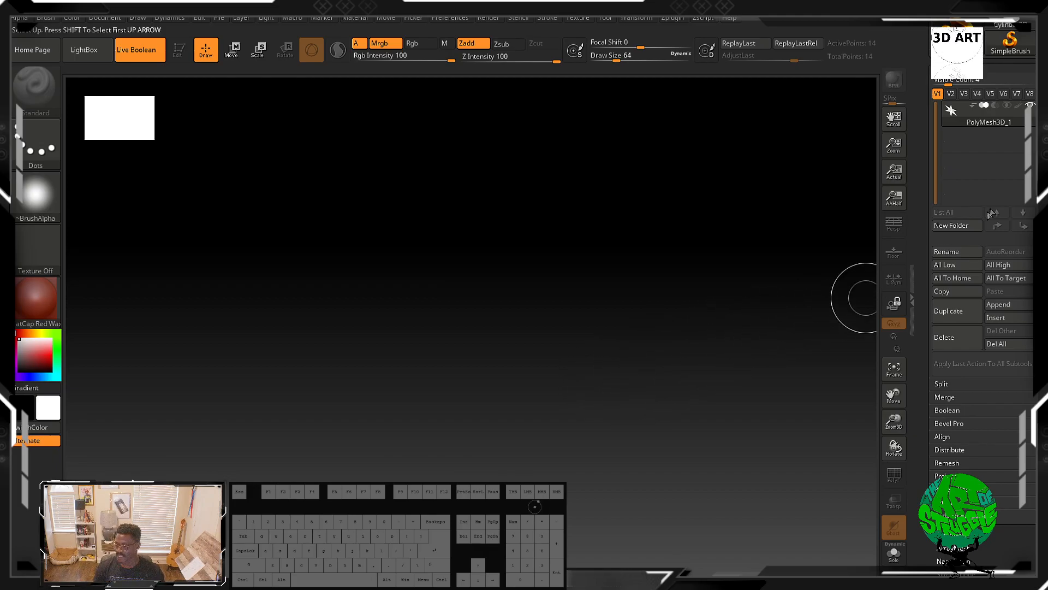
mouse_move(985, 115)
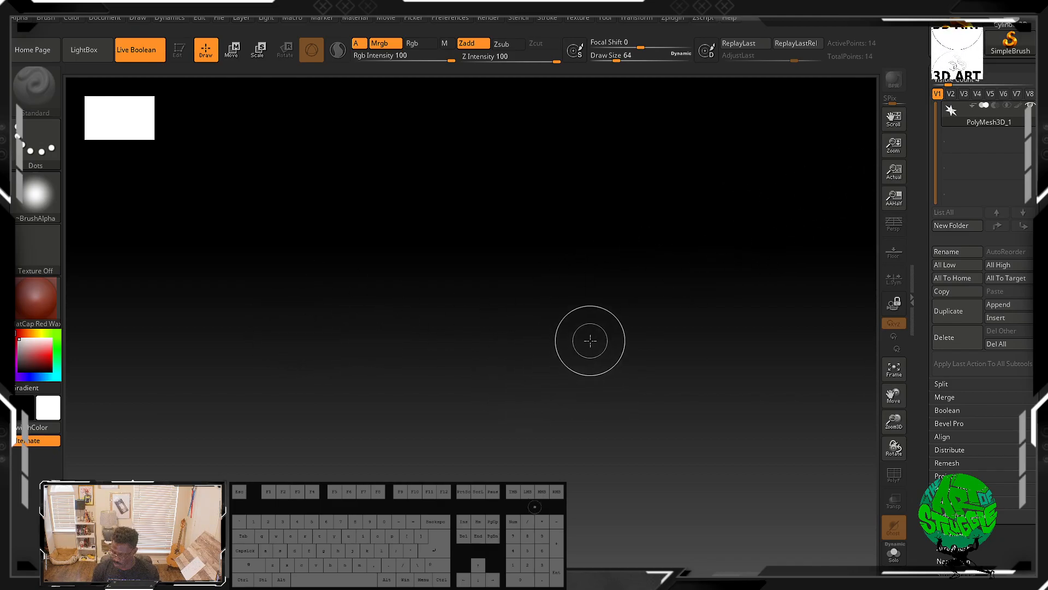
Step: Switch to Discord and open the anatomy-for-sculptors channel
key("super")
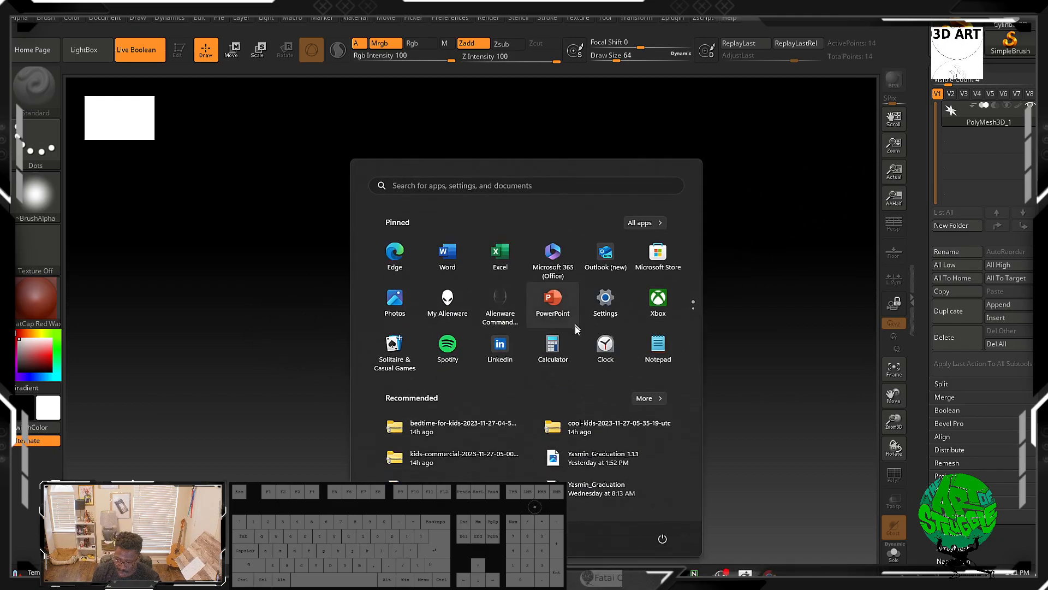
left_click(557, 576)
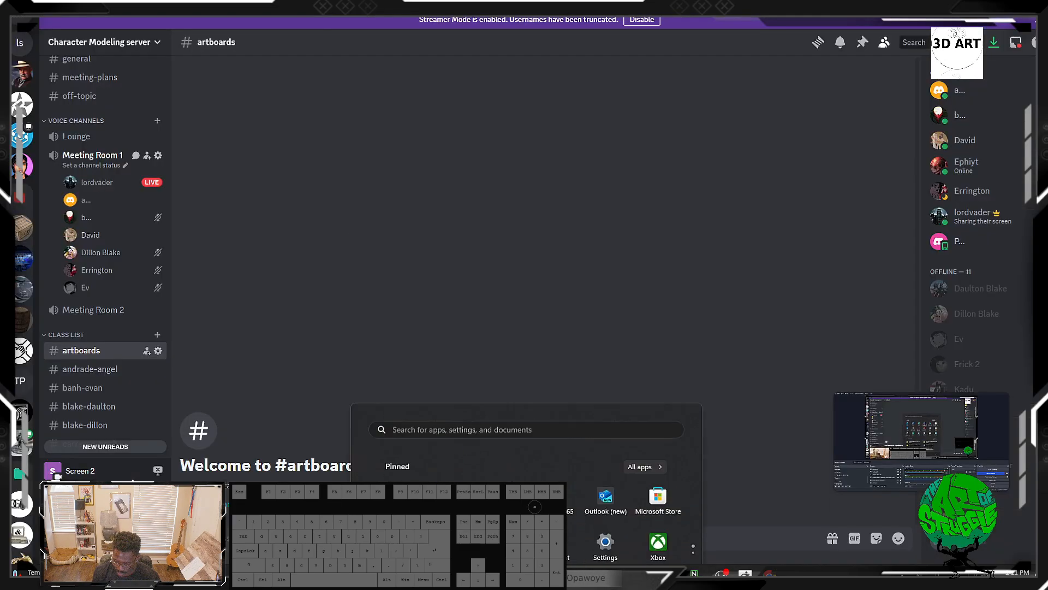
scroll(98, 256, "up", 3)
scroll(98, 256, "up", 2)
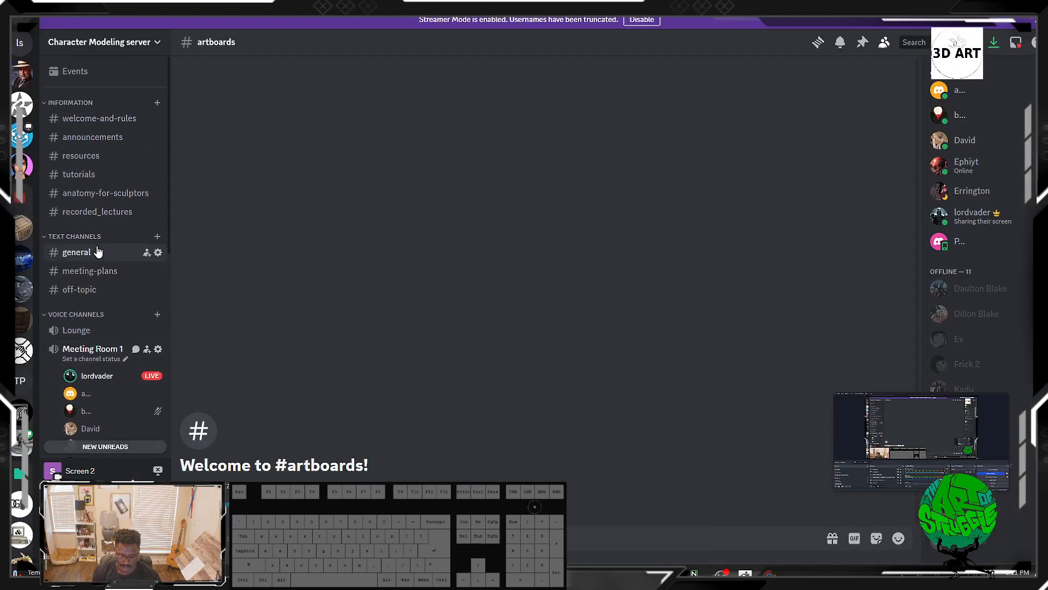
left_click(103, 198)
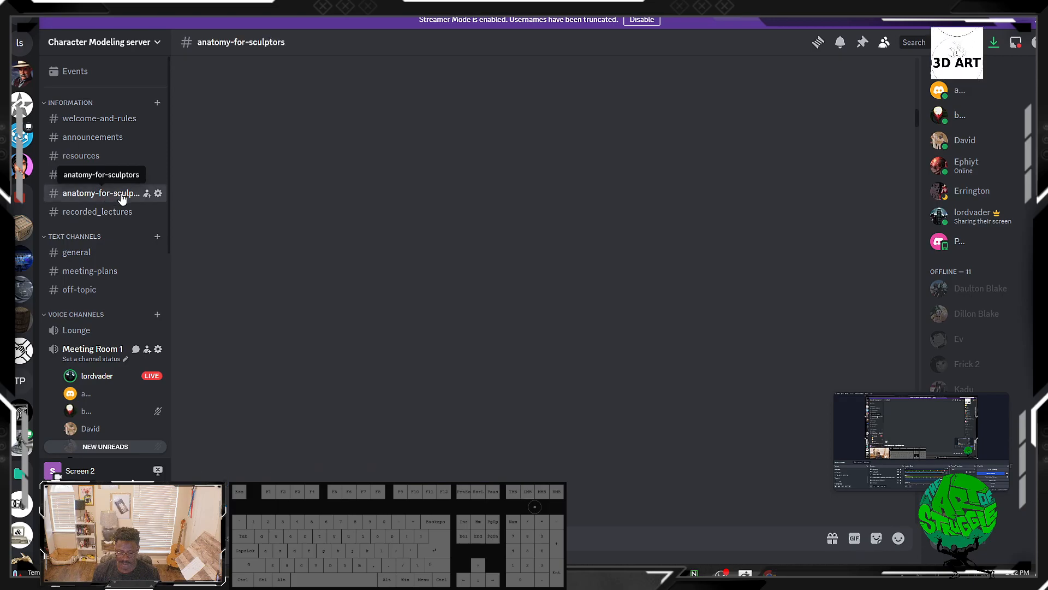
Step: Scroll through the anatomy reference images posted in the channel
scroll(419, 268, "up", 5)
scroll(419, 269, "up", 10)
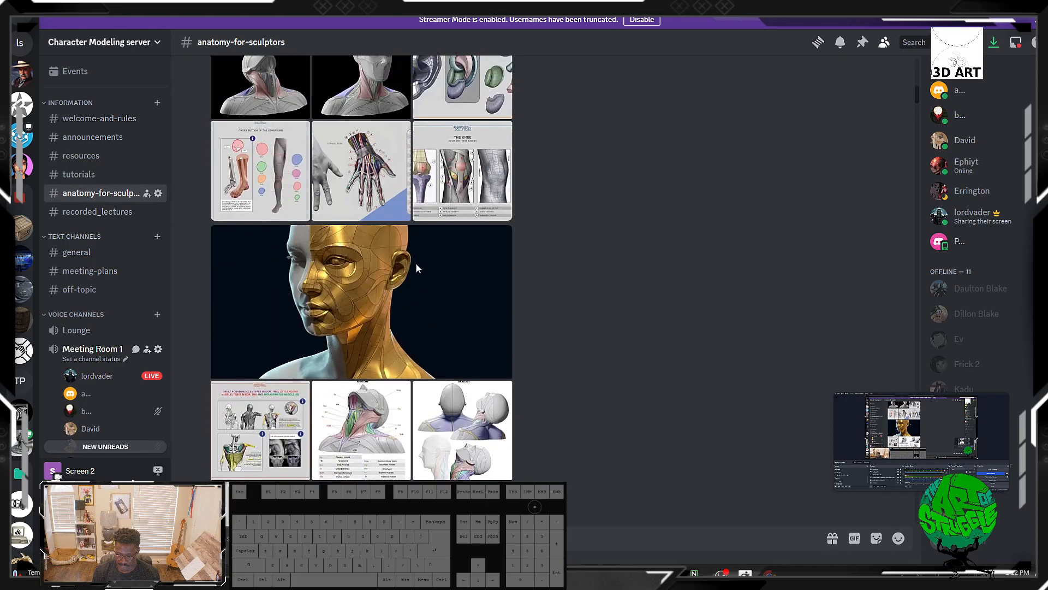
scroll(417, 268, "up", 10)
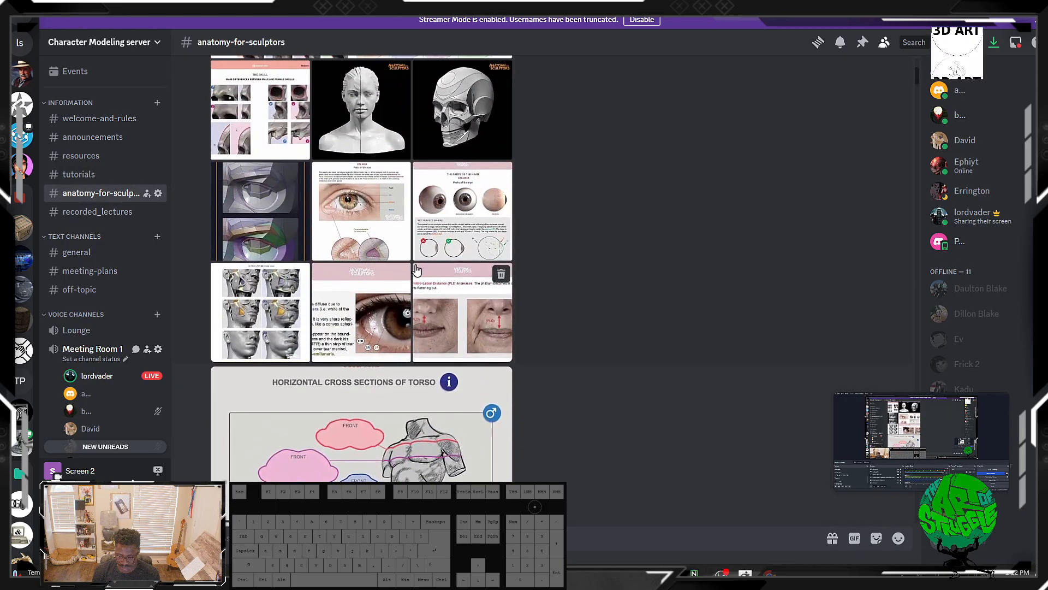
scroll(416, 269, "down", 10)
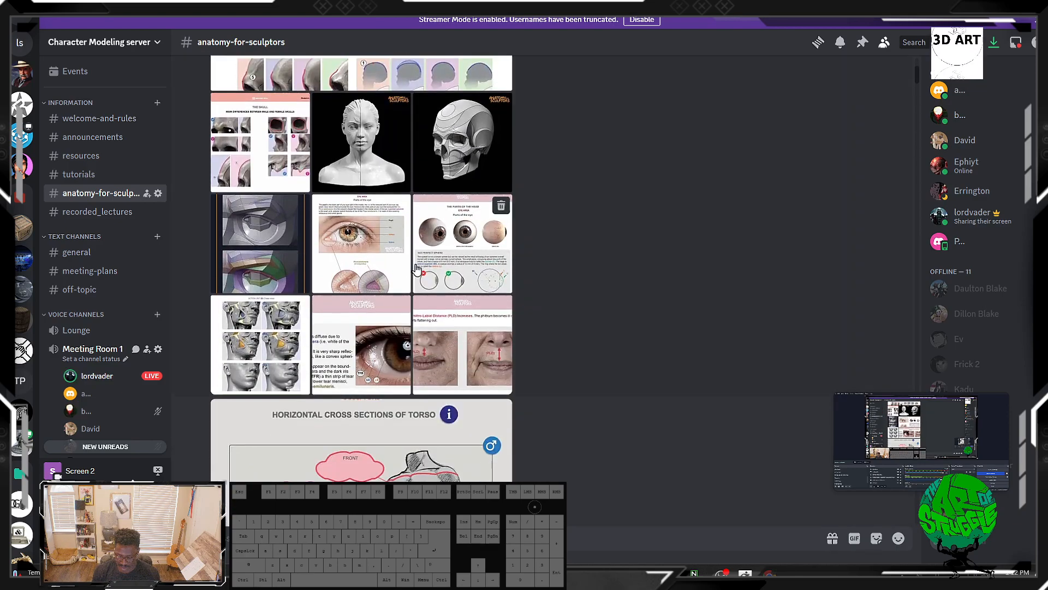
scroll(483, 326, "down", 15)
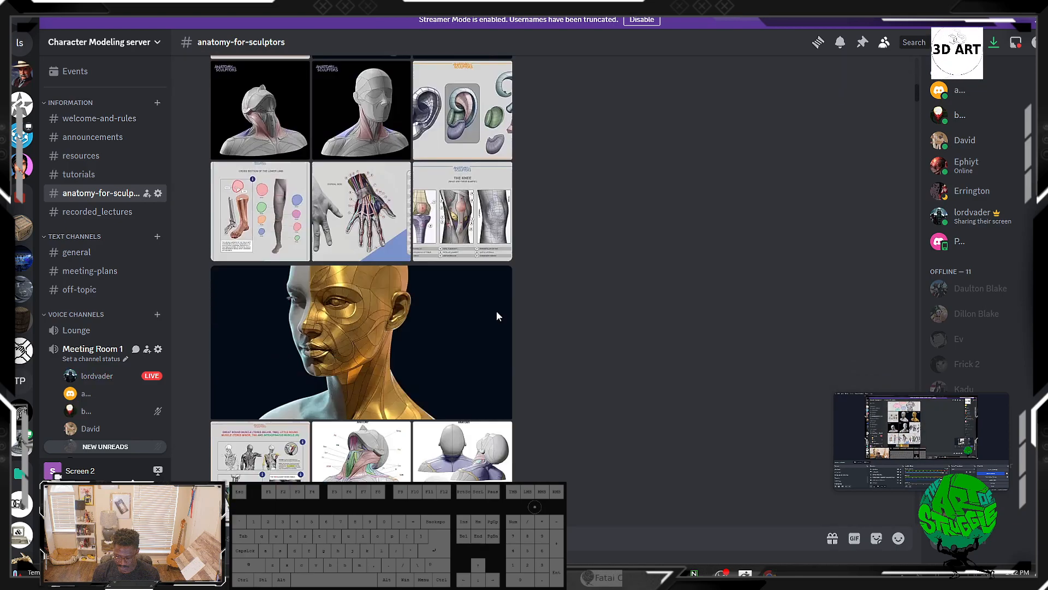
scroll(497, 316, "down", 15)
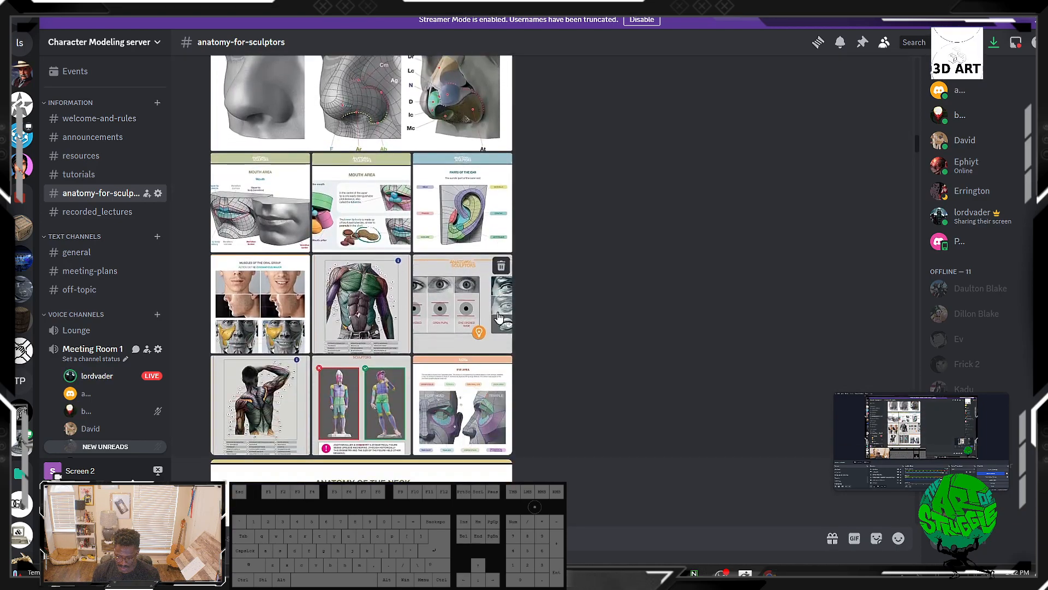
scroll(498, 317, "up", 3)
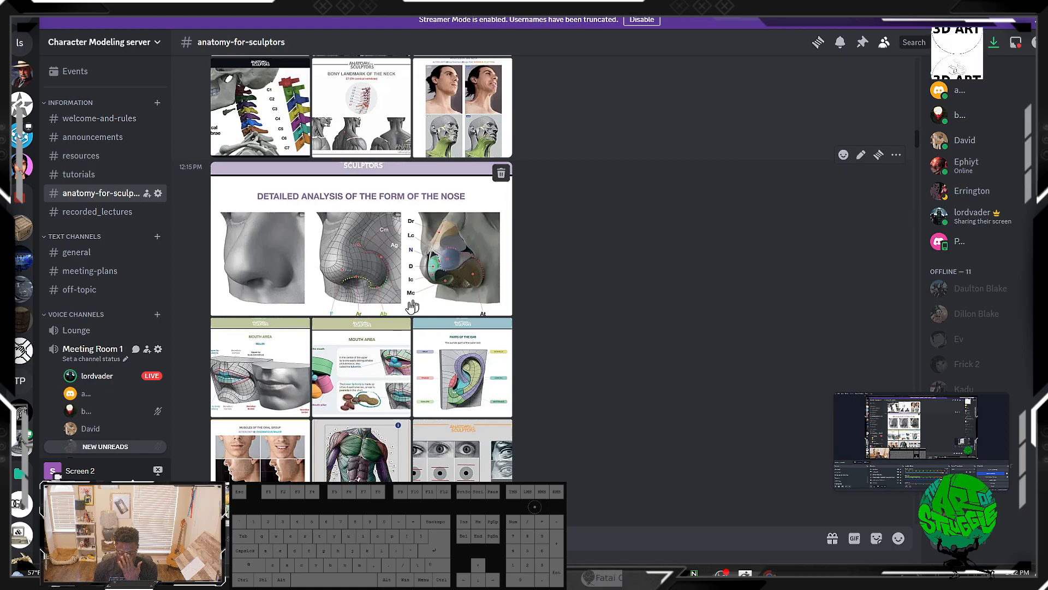
scroll(354, 394, "down", 2)
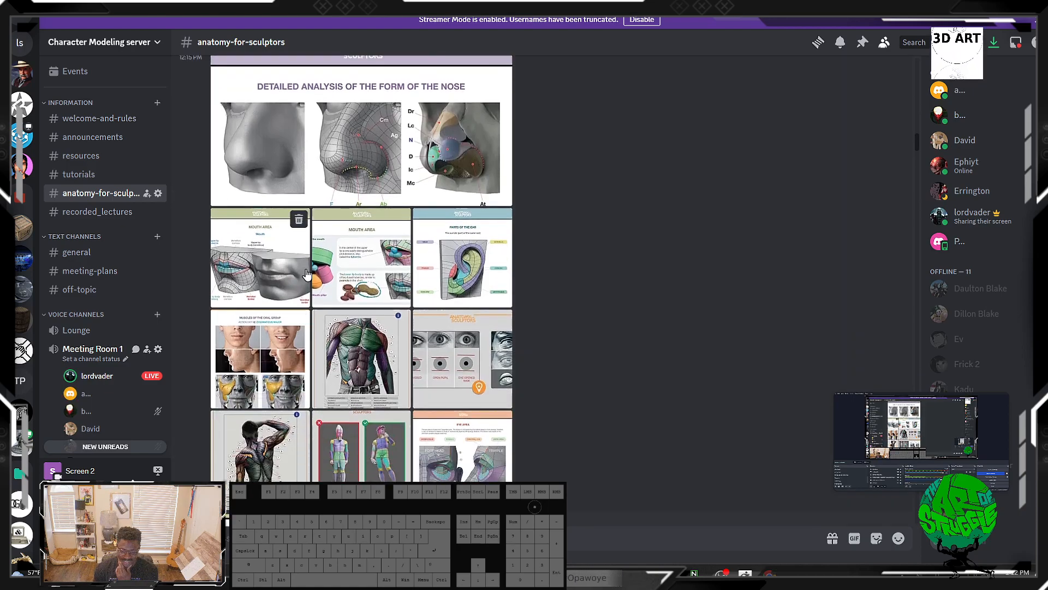
Step: Enlarge the mouth area reference image, close it and scroll back up through earlier references
left_click(287, 278)
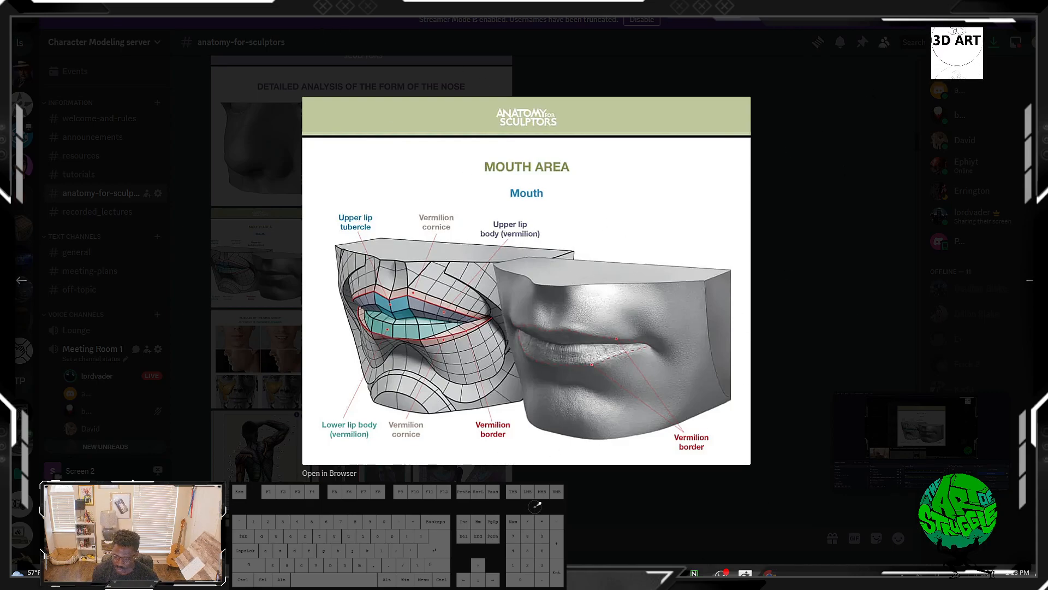
left_click(780, 218)
scroll(322, 252, "up", 3)
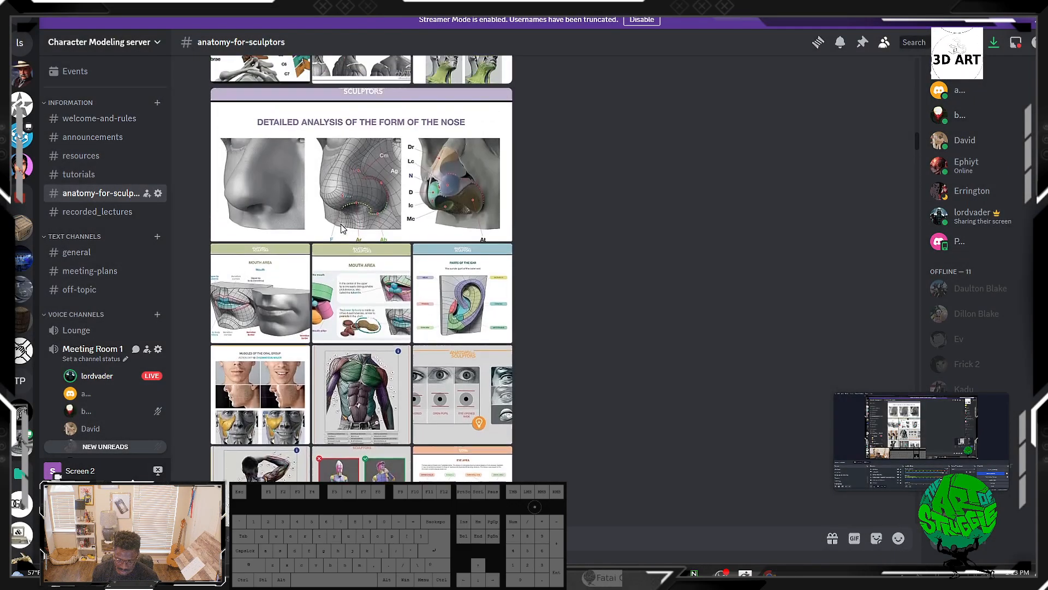
scroll(327, 256, "up", 3)
scroll(370, 261, "up", 3)
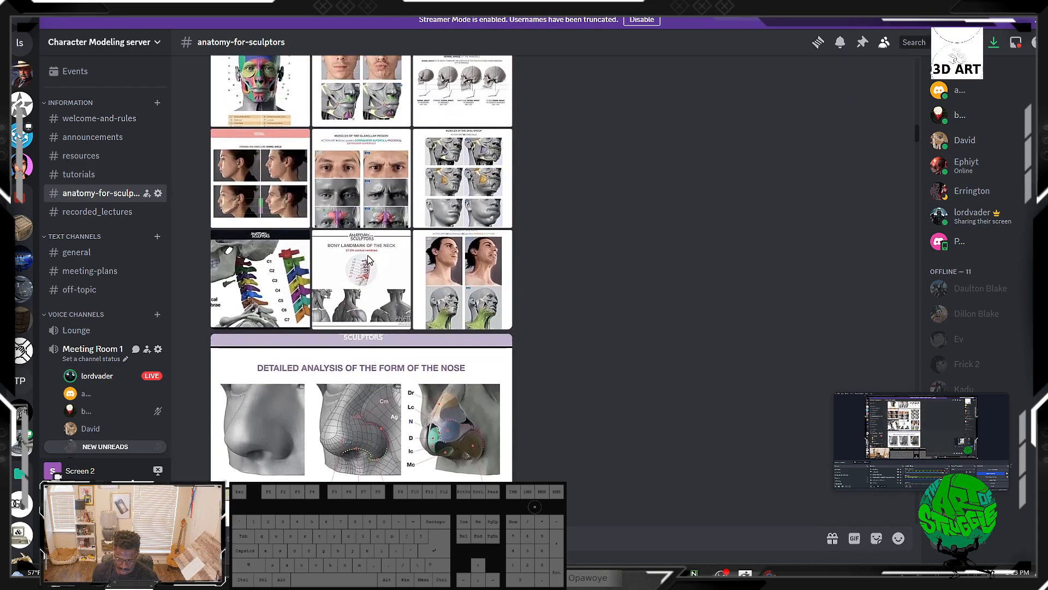
scroll(369, 259, "up", 5)
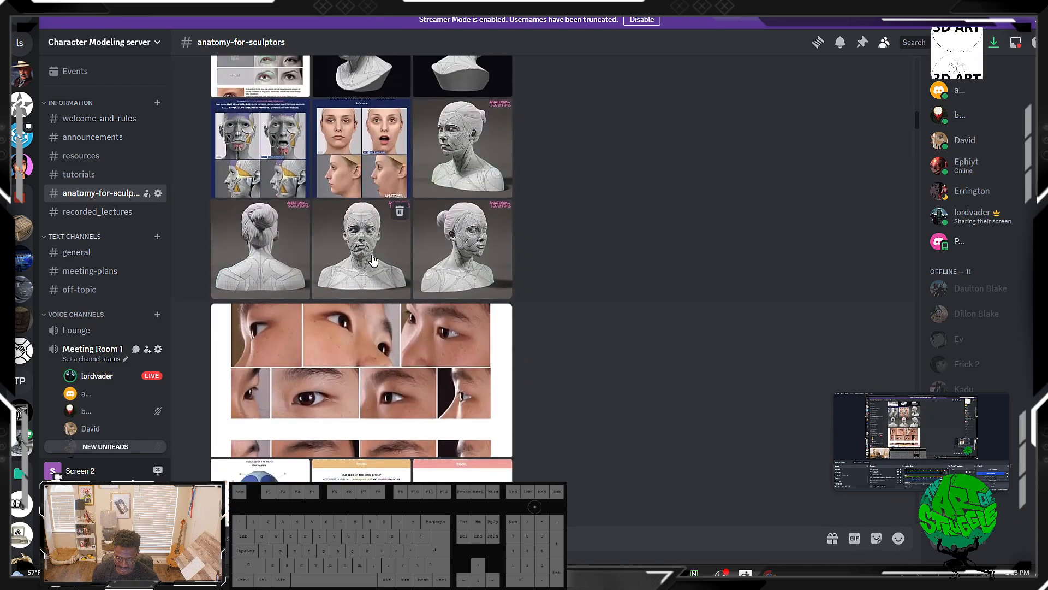
Step: Scroll through the head, skull and neck anatomy references posted in the channel
scroll(373, 259, "up", 2)
scroll(373, 259, "up", 3)
scroll(555, 152, "down", 9)
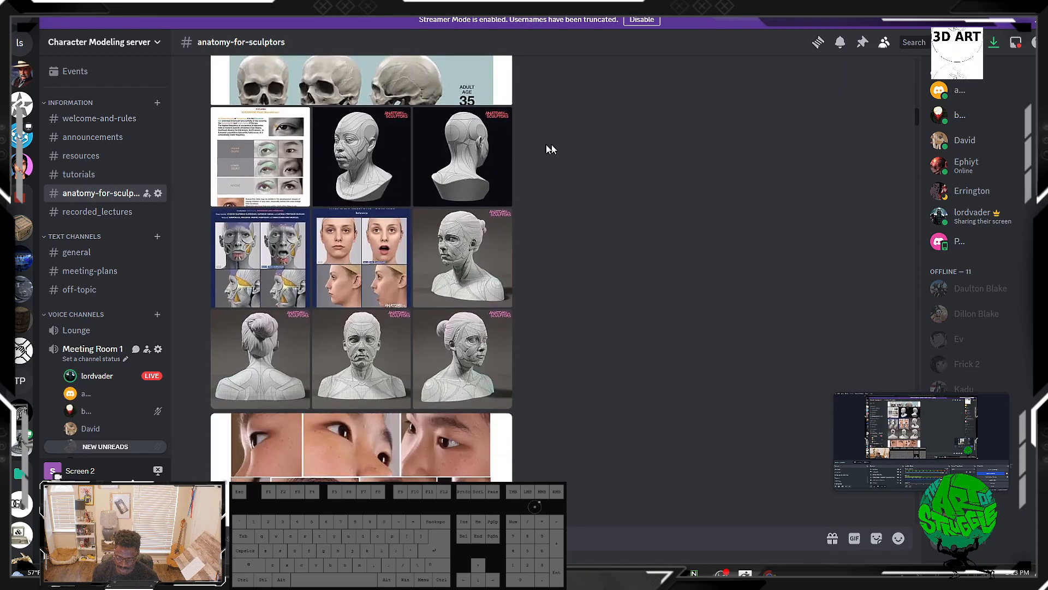
scroll(433, 214, "down", 10)
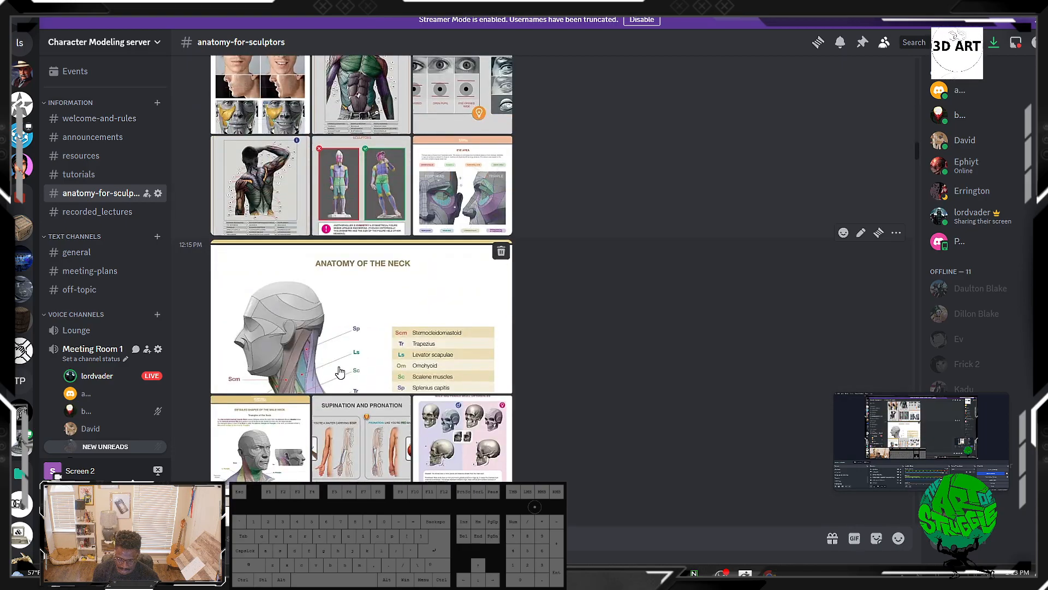
scroll(339, 364, "down", 5)
scroll(338, 365, "up", 14)
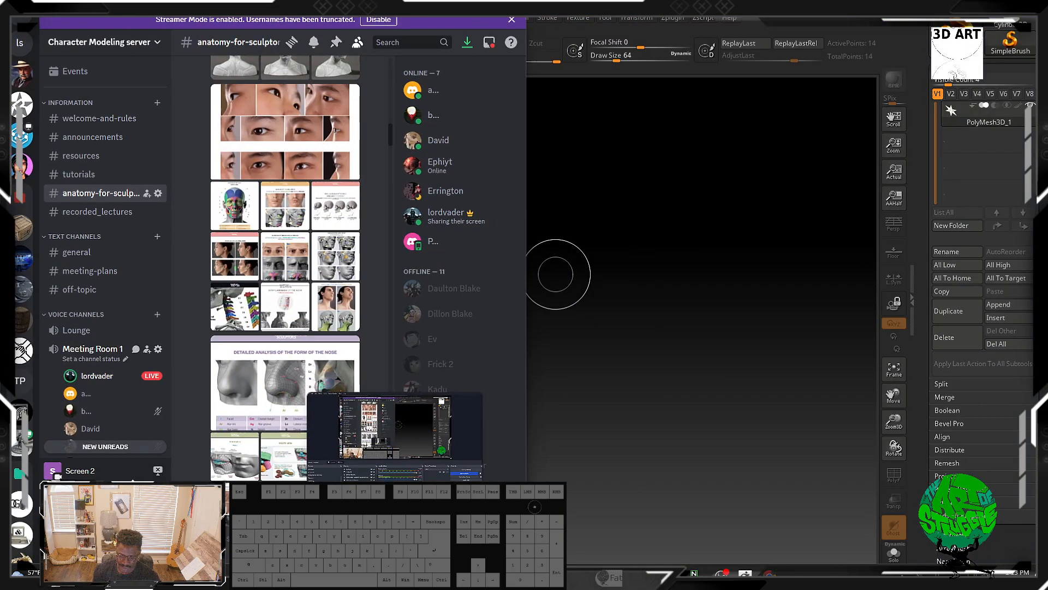
Step: Return to ZBrush and draw a Sphere3D tool on the canvas
left_click_drag(379, 9, 0, 11)
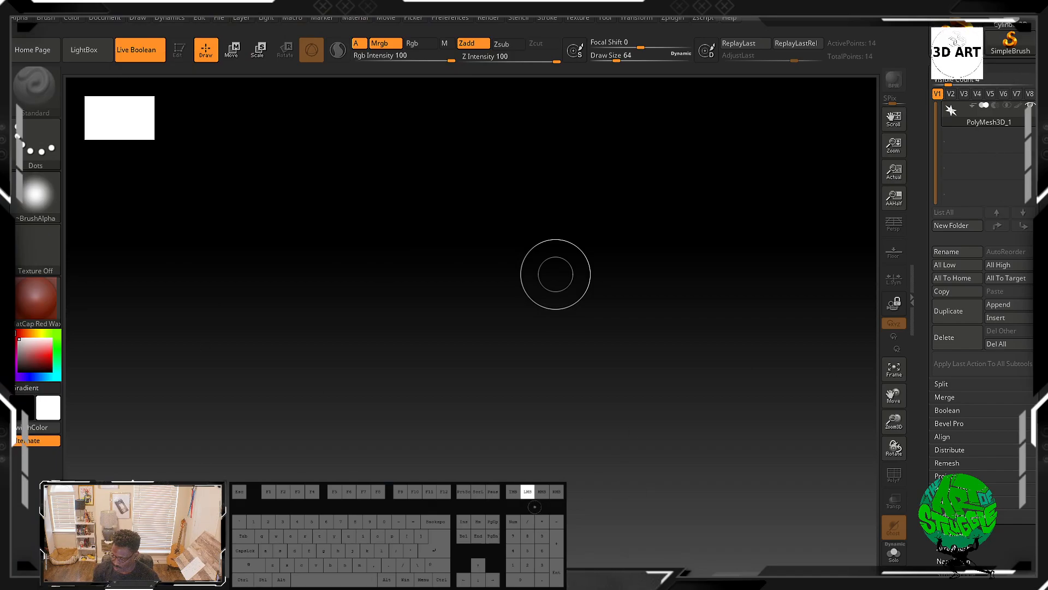
scroll(954, 129, "up", 3)
left_click(954, 129)
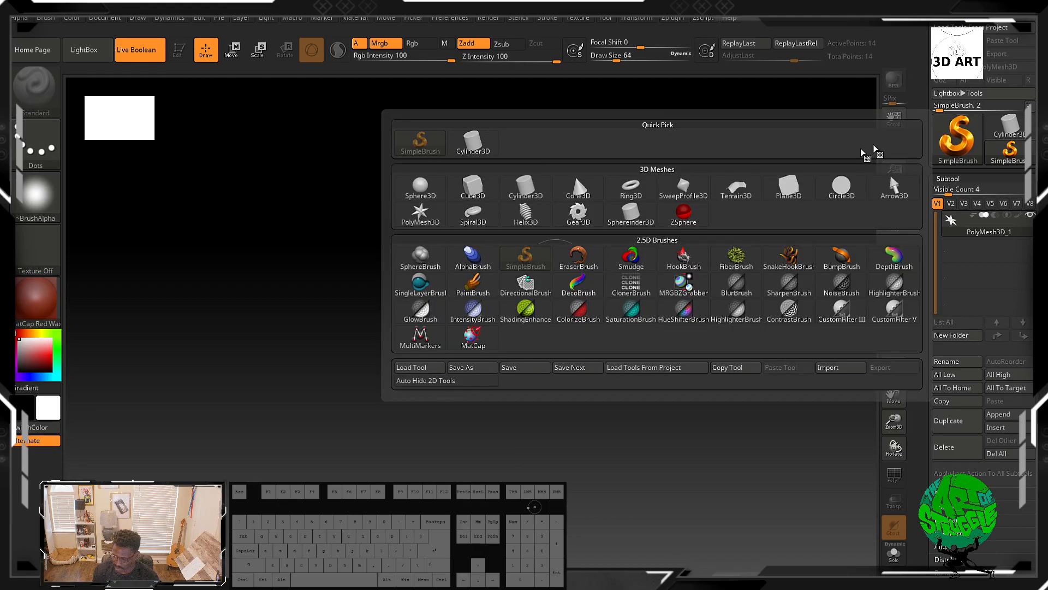
left_click(418, 186)
left_click_drag(457, 314, 593, 451)
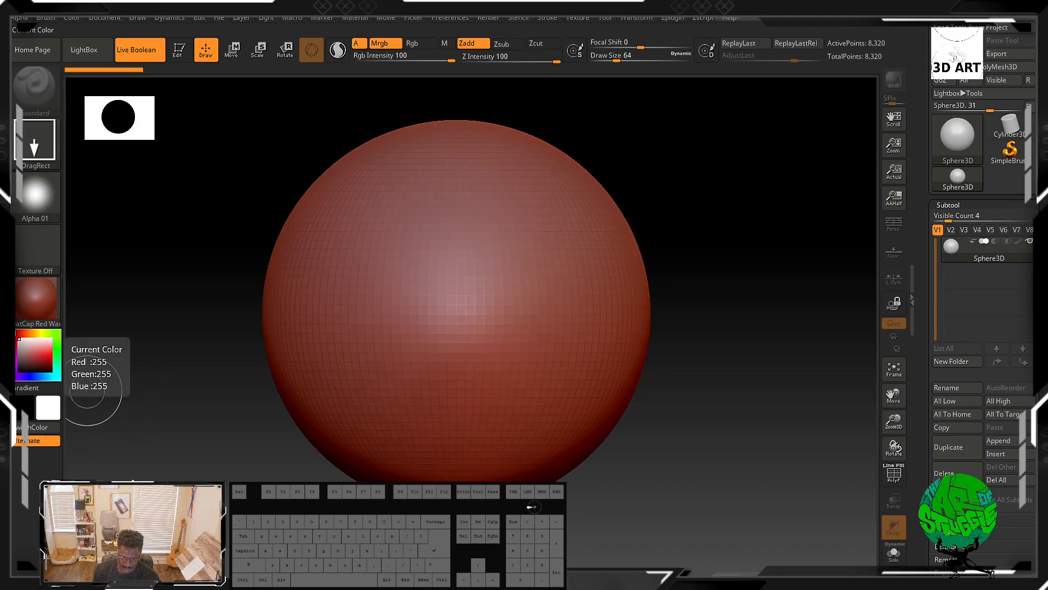
Step: Apply the green MatCap material from the MatCap Materials
left_click(37, 304)
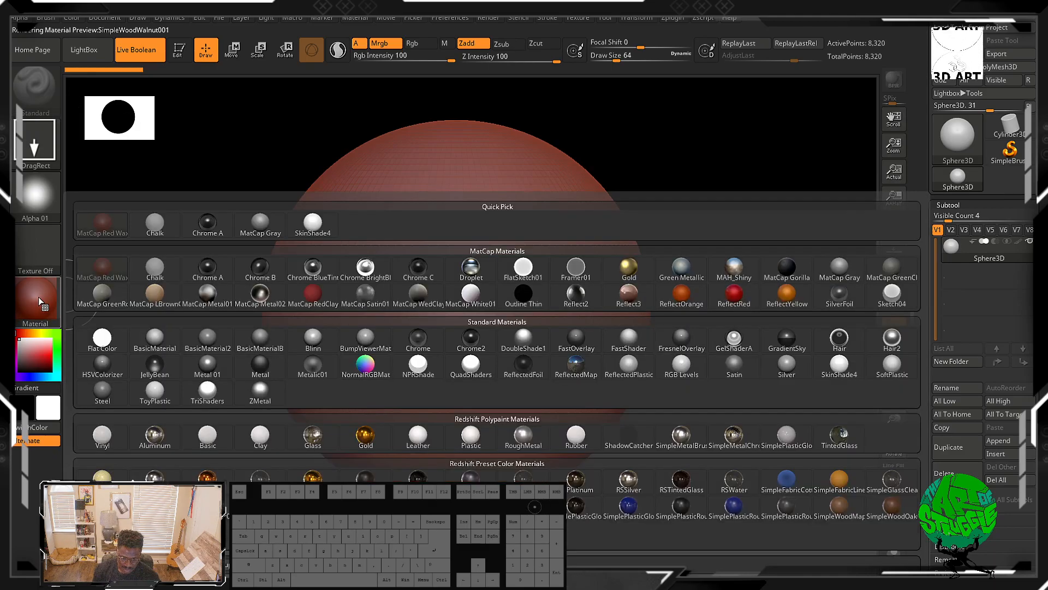
left_click(98, 297)
left_click_drag(135, 319, 146, 317)
Step: Clear the canvas, redraw the sphere and switch into Edit mode
key("ctrl+n")
left_click_drag(387, 287, 387, 497)
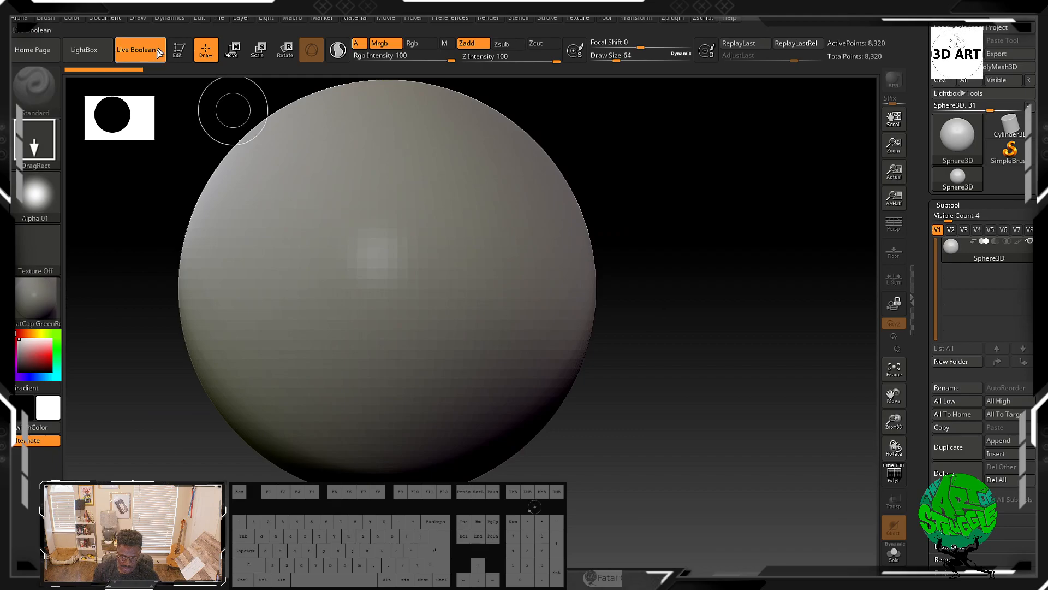
key("t")
Step: Turn off Live Boolean
left_click(136, 49)
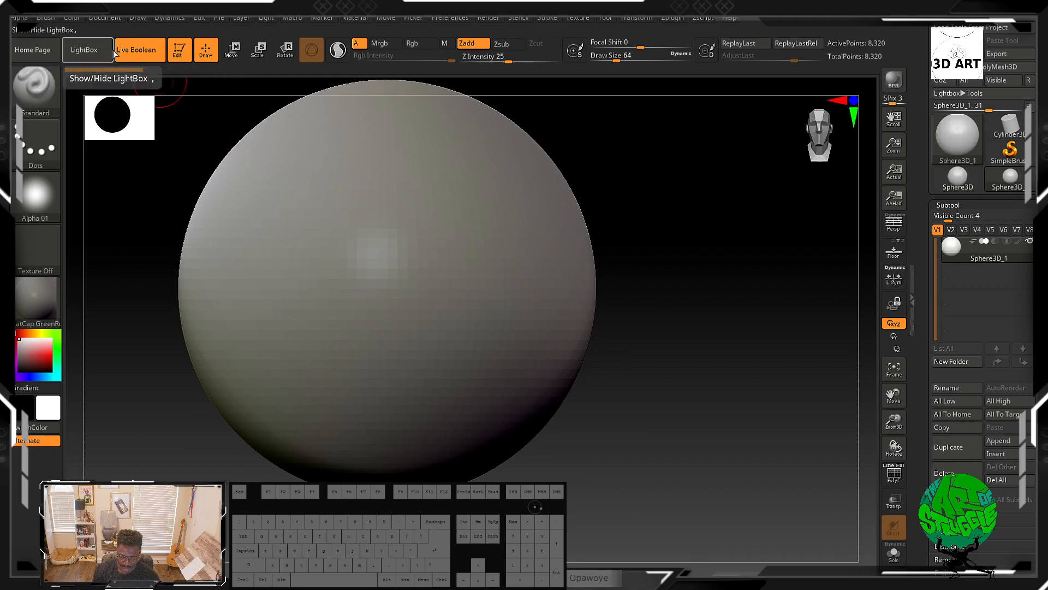
left_click_drag(673, 293, 655, 306, "alt")
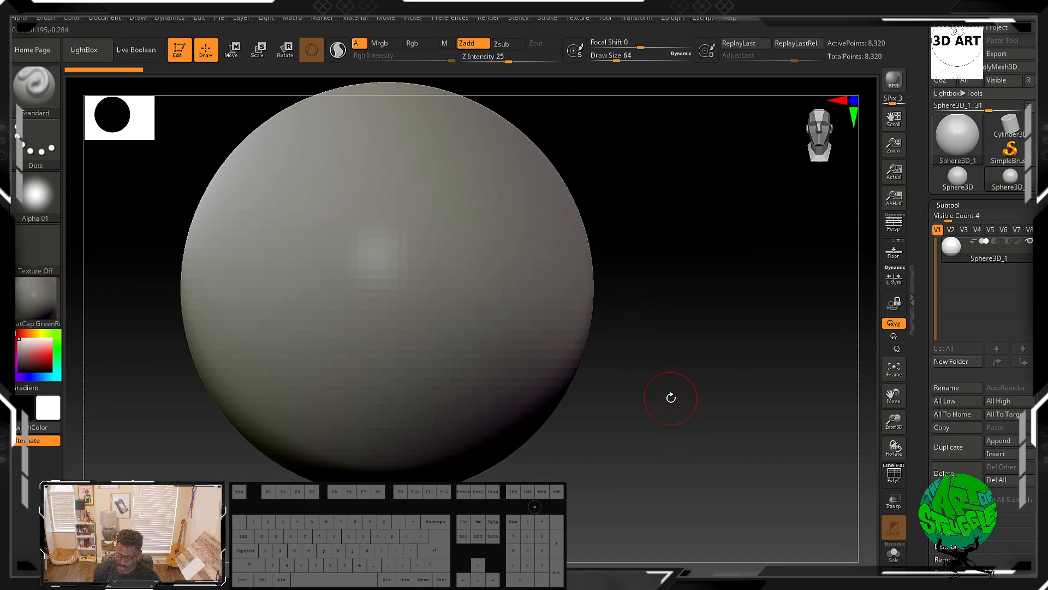
key("super")
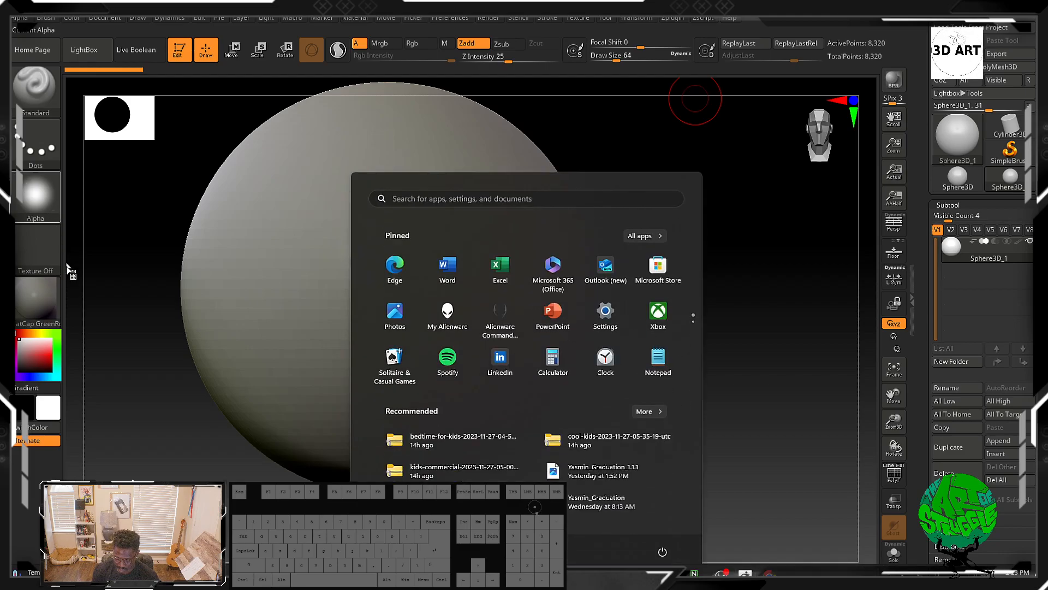
mouse_move(722, 571)
mouse_move(624, 573)
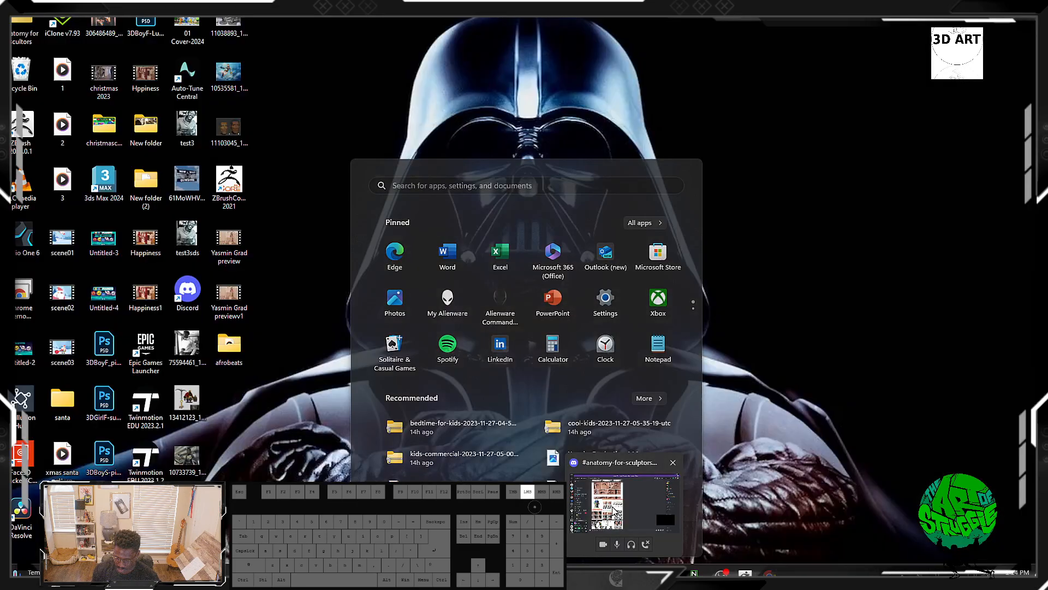
left_click(595, 497)
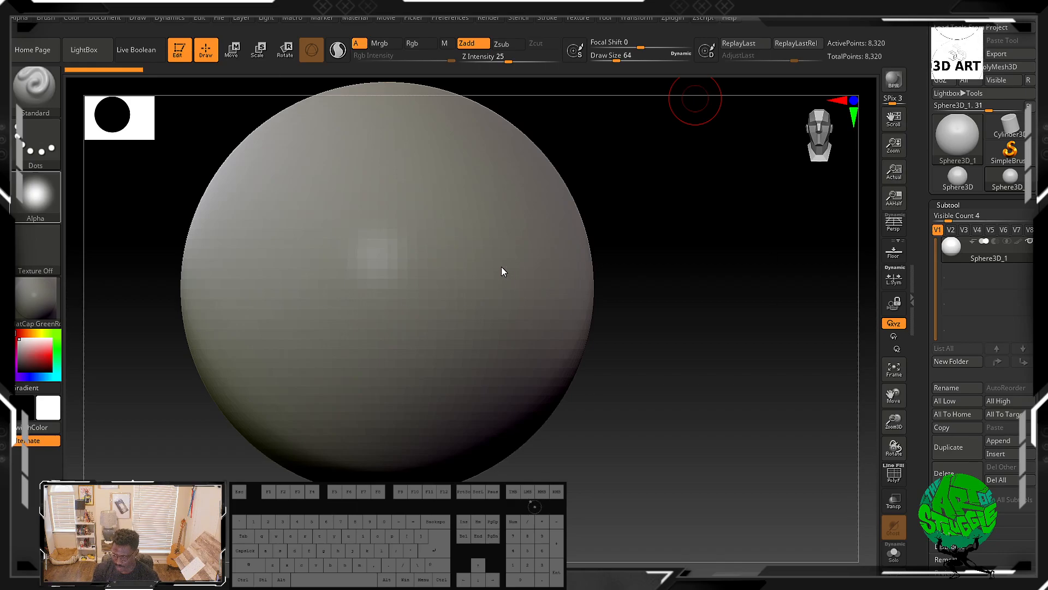
Step: Select the Move brush and enlarge it to a draw size of 200
left_click_drag(678, 260, 671, 355, "alt")
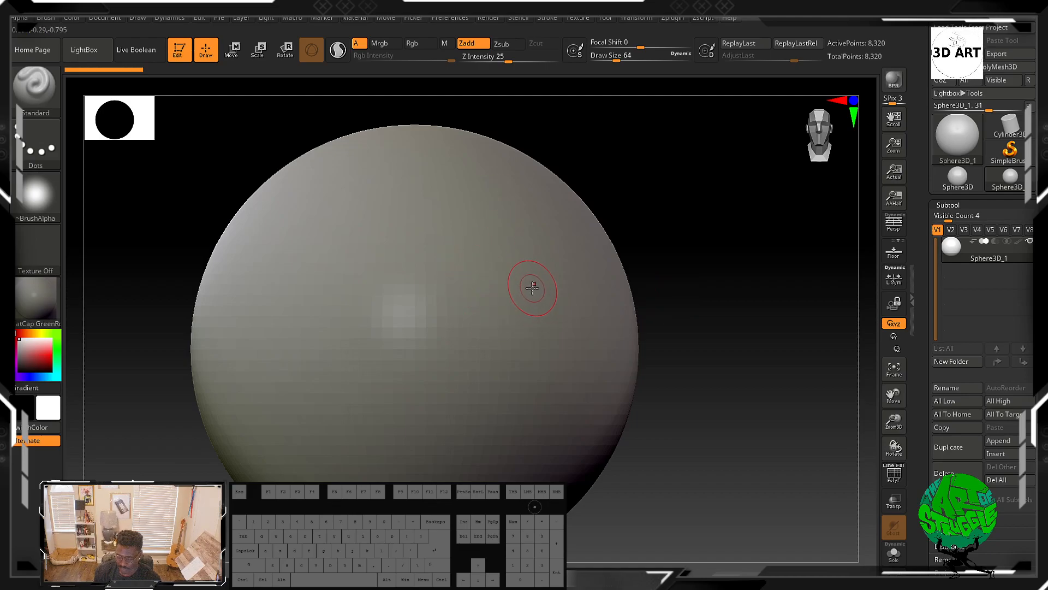
key("b")
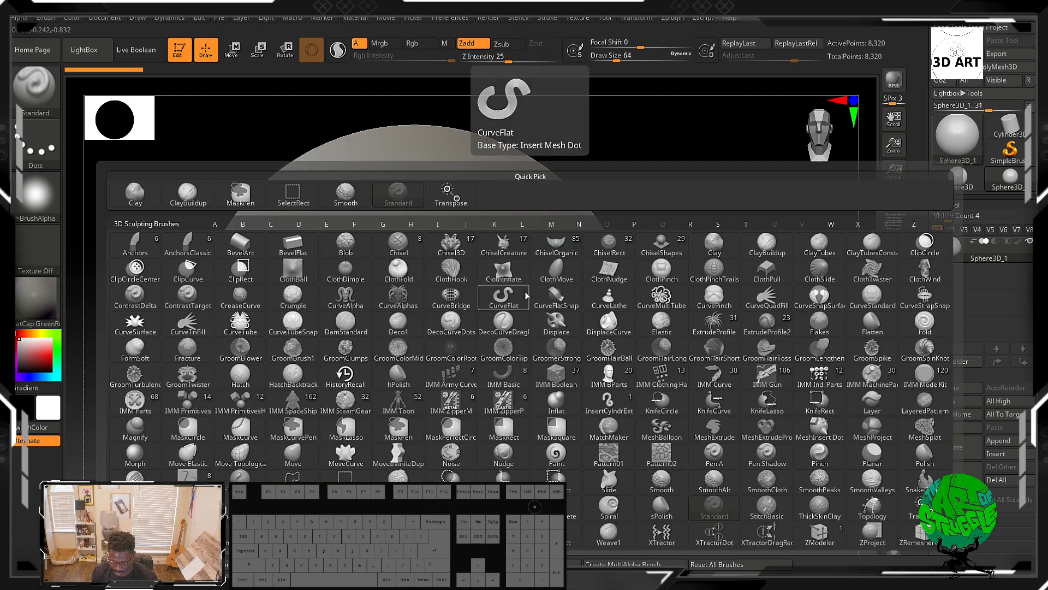
key("m")
key("v")
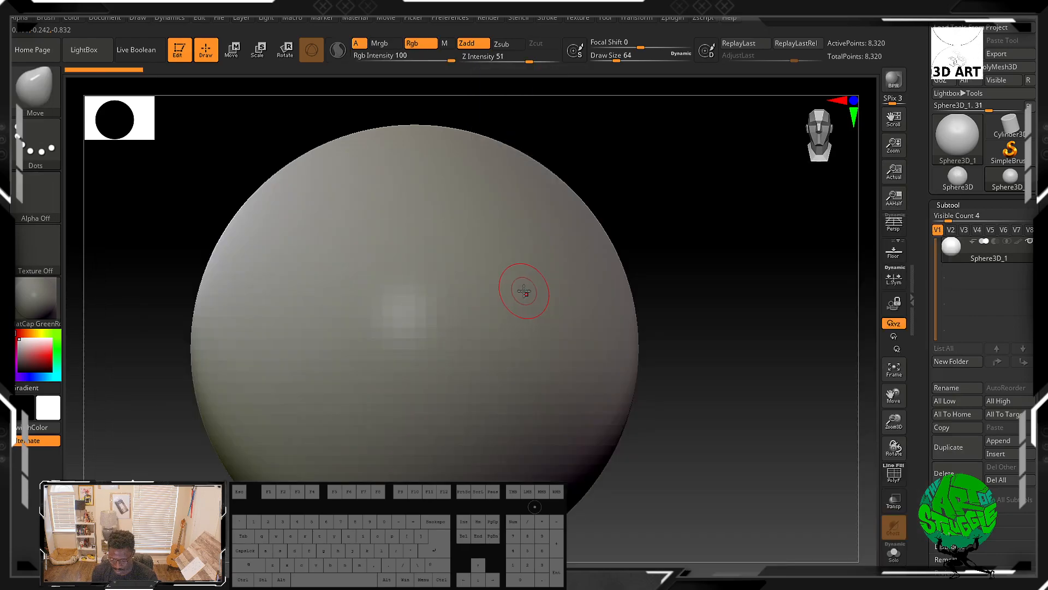
key("bracketright")
key("bracketright")
key("bracketright")
key("bracketright")
key("bracketright")
key("bracketright")
key("bracketright")
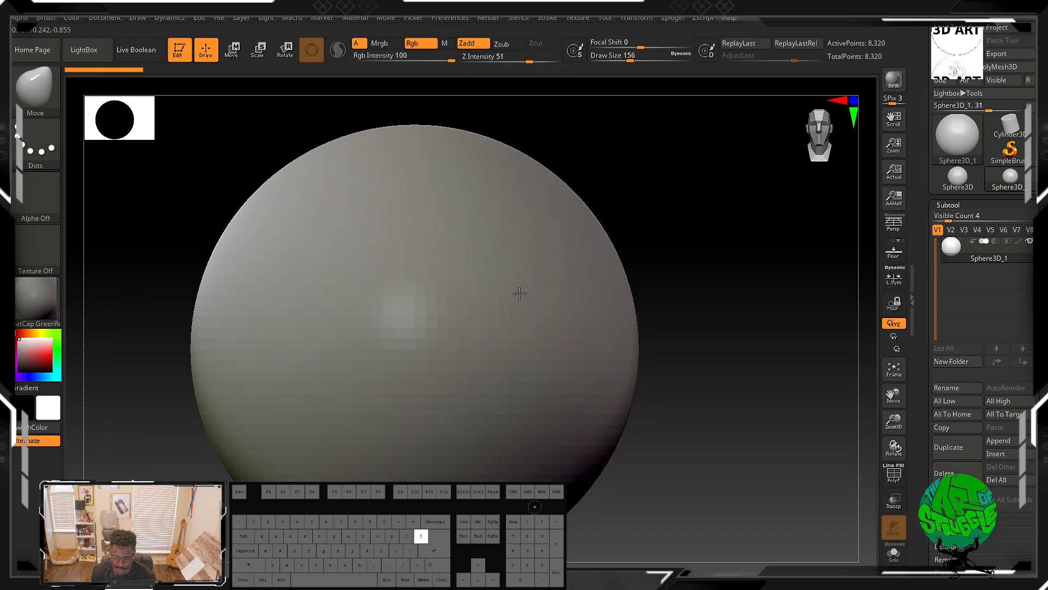
key("bracketright")
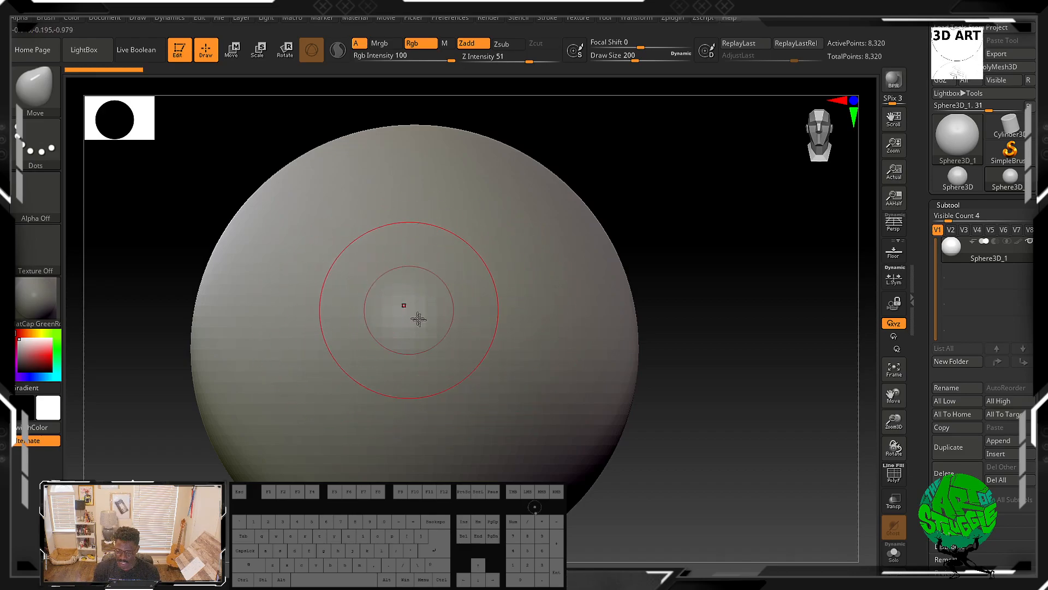
left_click_drag(726, 404, 651, 361, "alt")
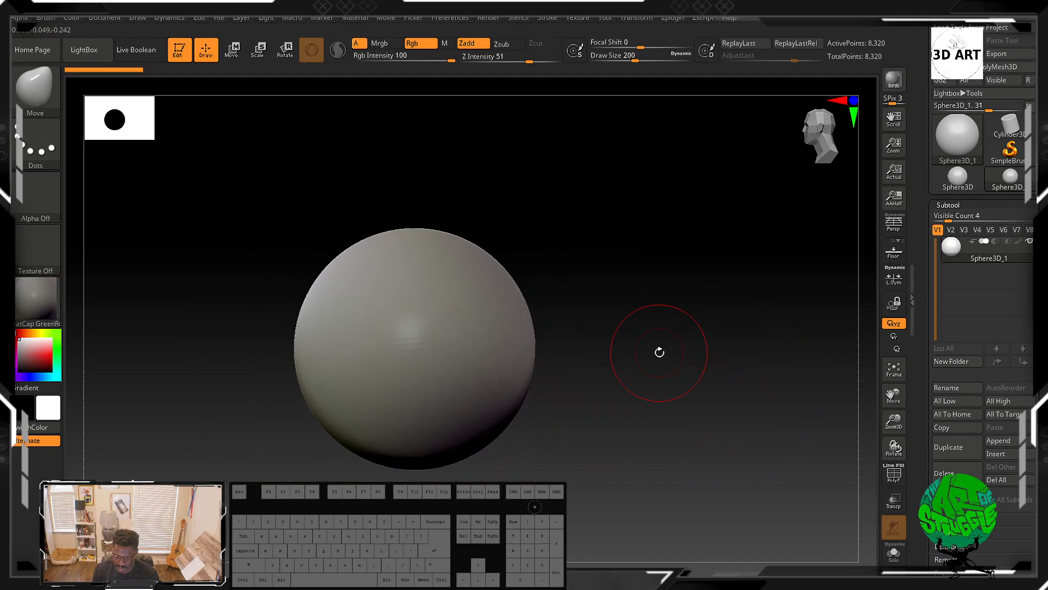
left_click_drag(615, 314, 645, 321)
key("b")
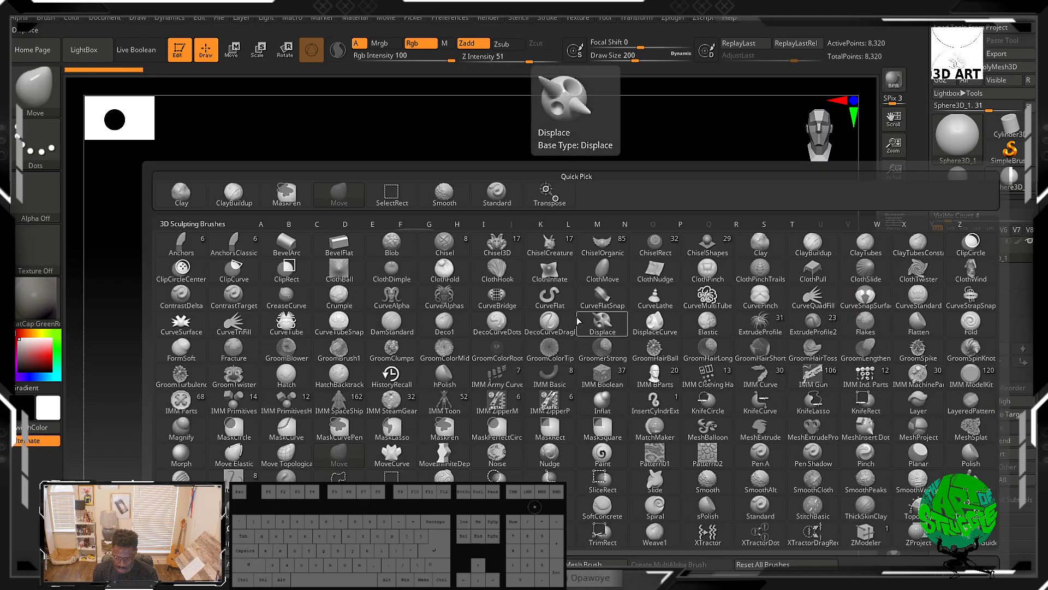
key("m")
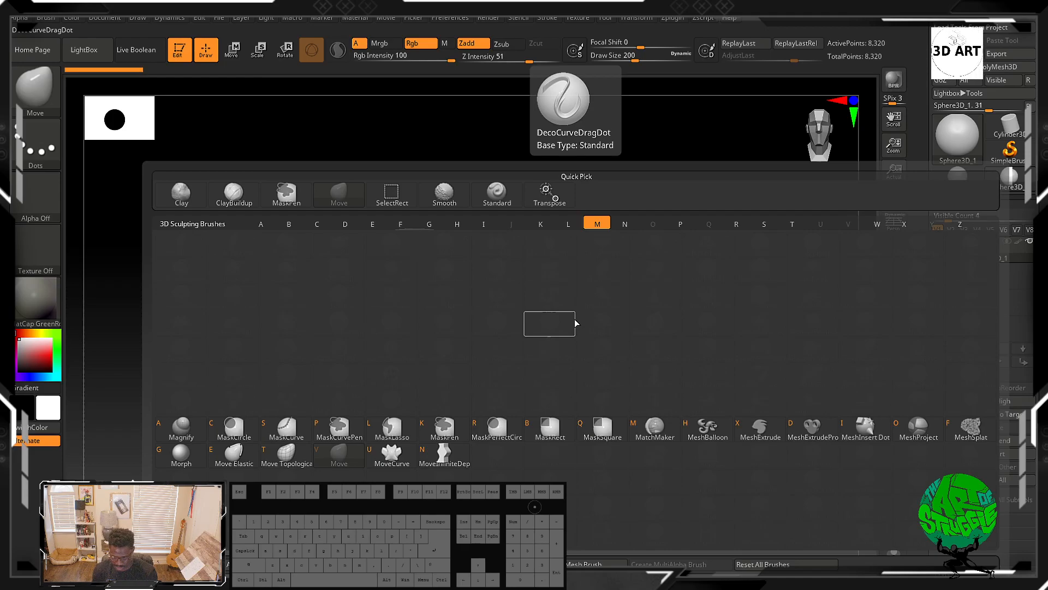
key("Escape")
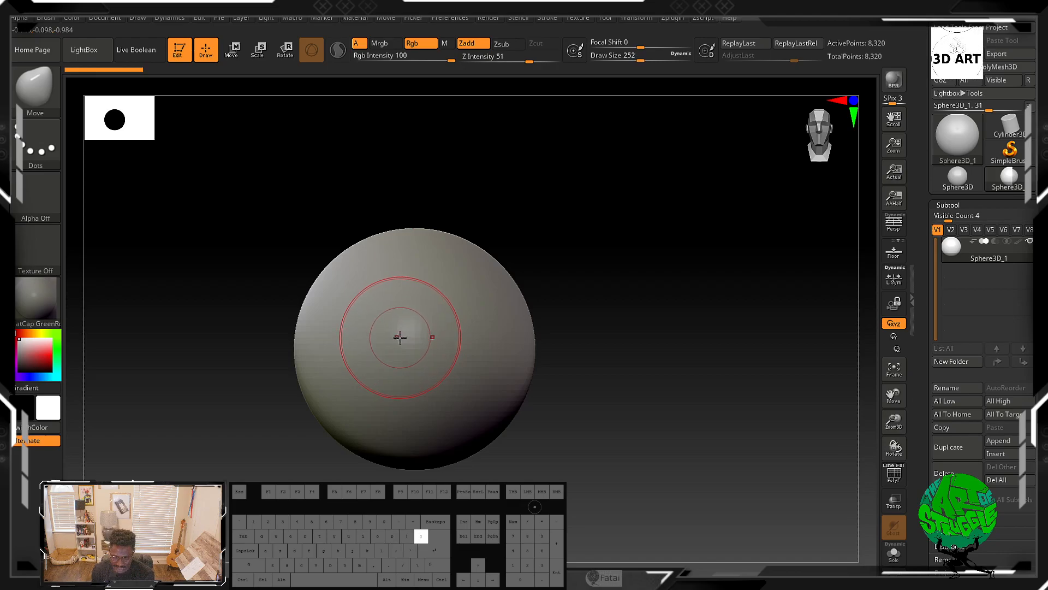
Step: Adjust the Move brush to a draw size of about 434 with focal shift -15
key("bracketright")
key("bracketright")
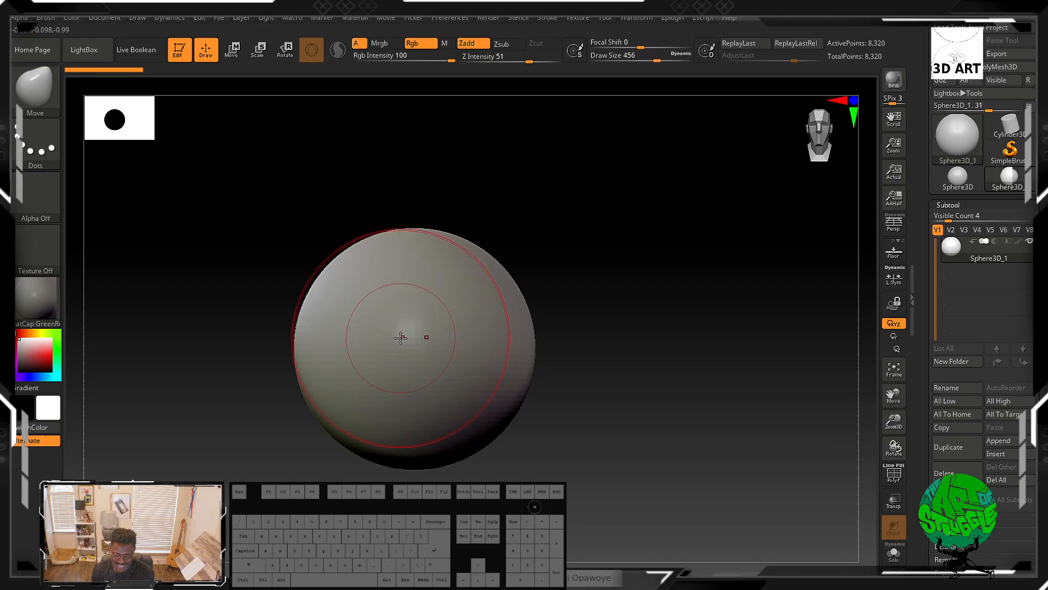
key("bracketleft")
key("space")
key("space")
key("space")
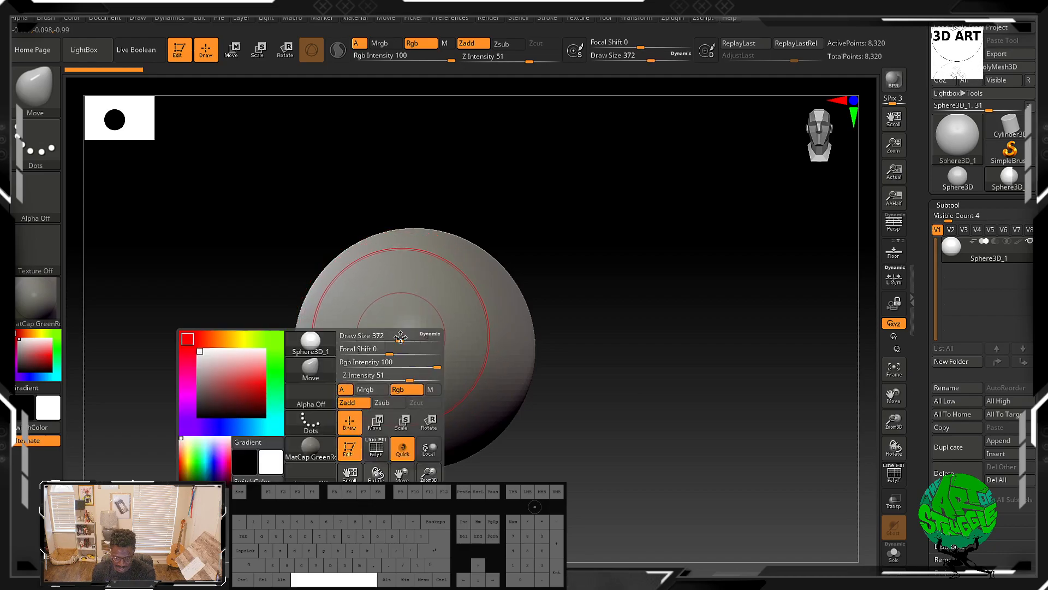
left_click(399, 340)
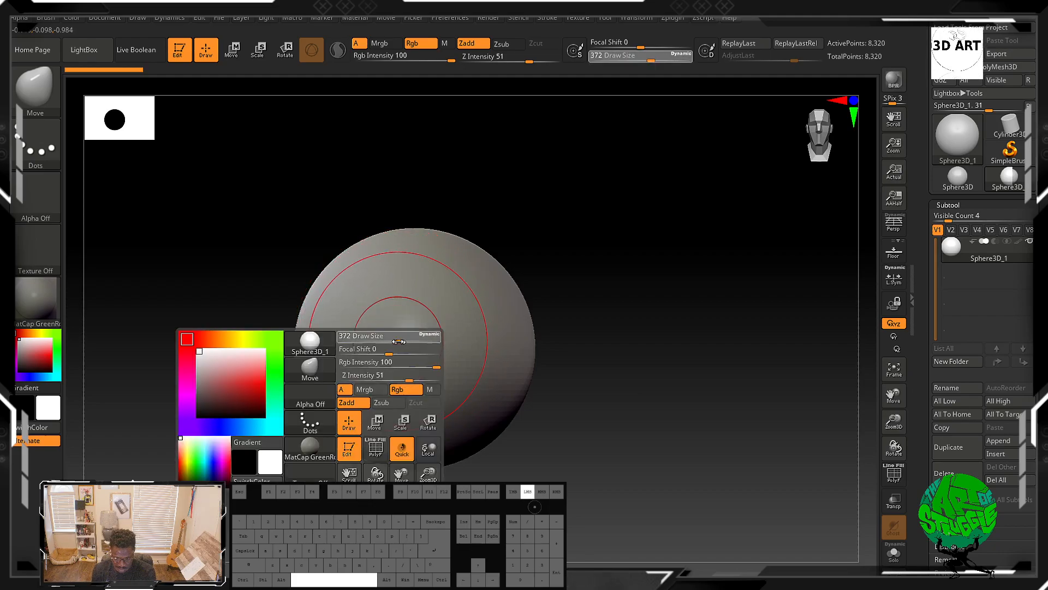
left_click(398, 340)
key("space")
mouse_move(400, 339)
left_mouse_down()
mouse_move(420, 338)
mouse_move(382, 351)
left_mouse_up()
left_click(404, 349)
left_click(389, 355)
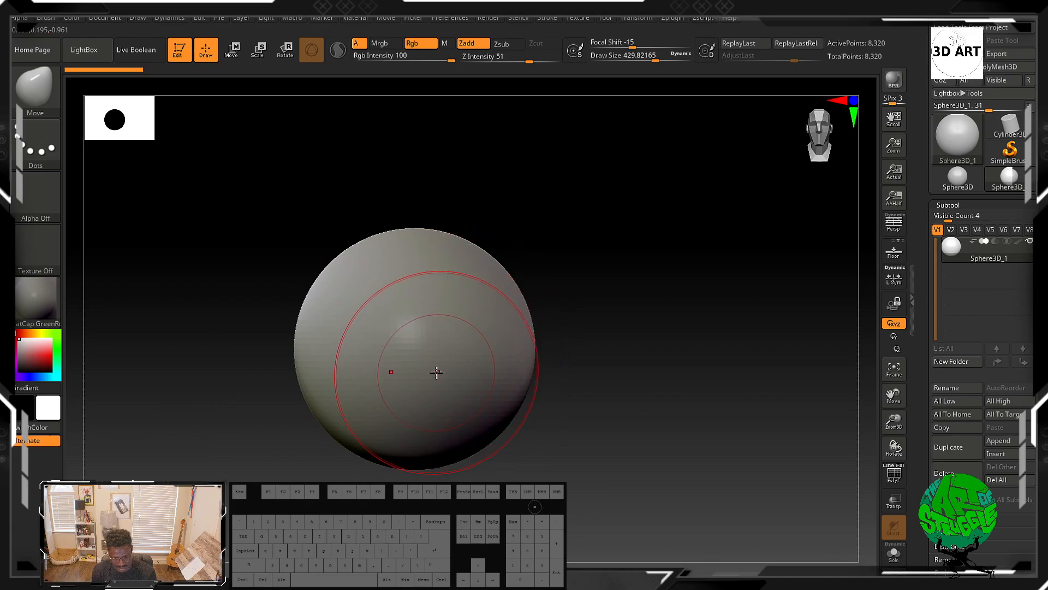
key("]")
key("[")
key("]")
key("]")
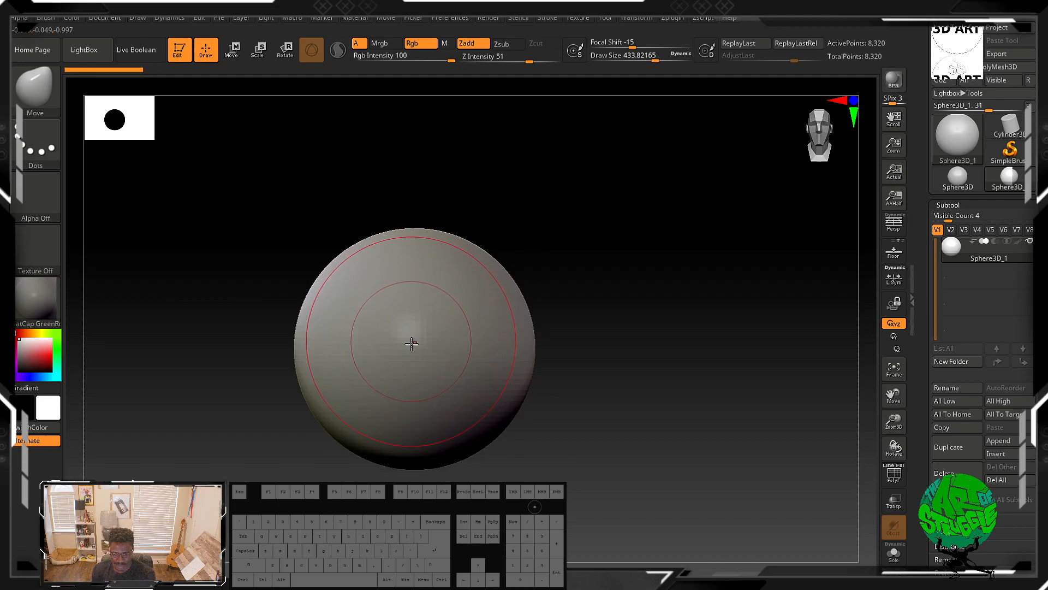
Step: Convert the sphere primitive to a PolyMesh3D and undo a test Move stroke
left_click(436, 366)
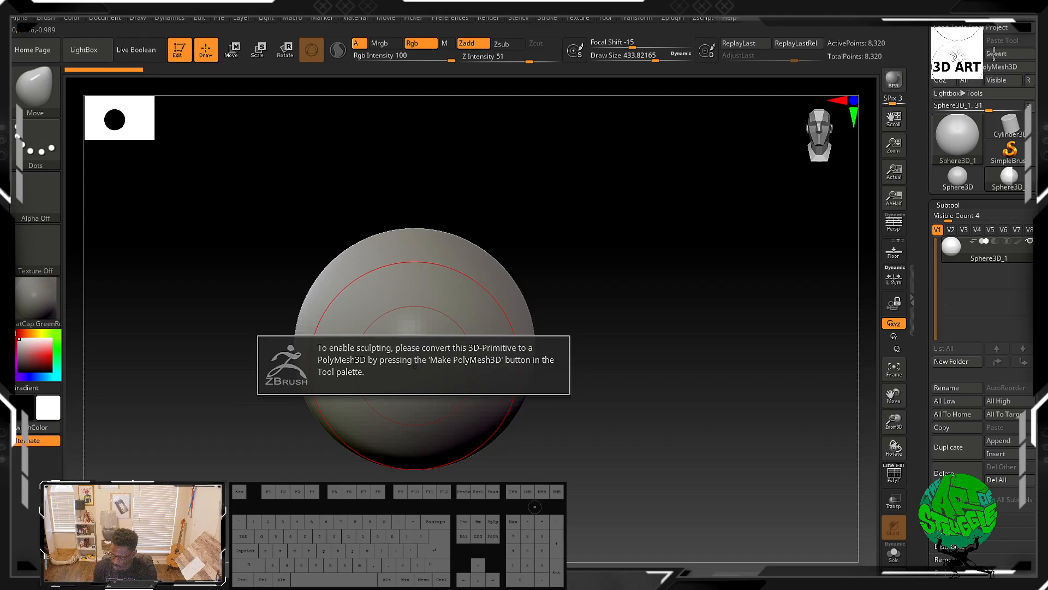
left_click(999, 67)
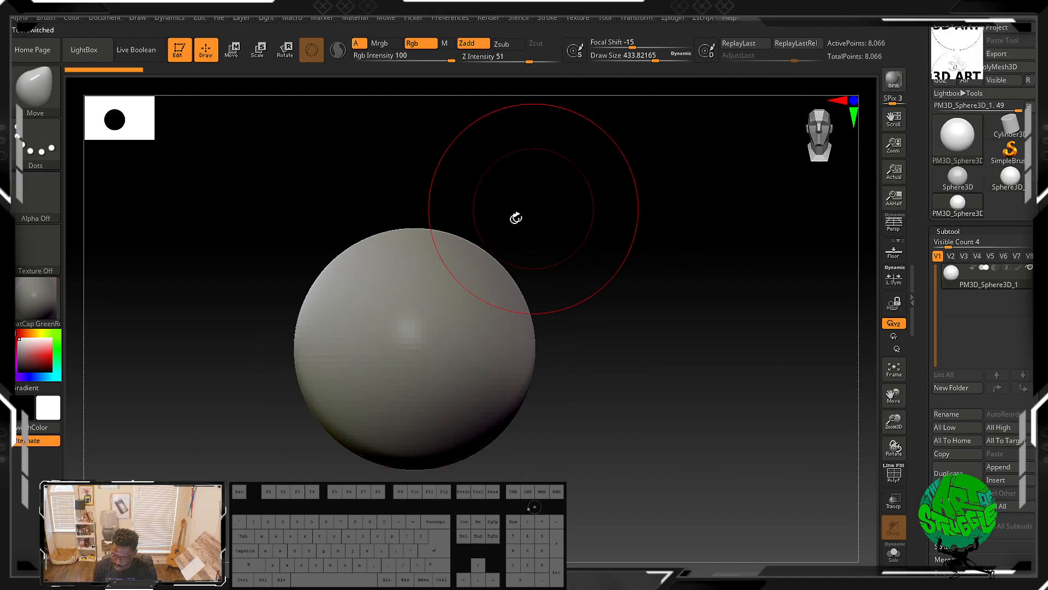
left_click_drag(410, 371, 411, 380)
key("ctrl+z")
Step: Pull the sphere's sides outward with Move brush strokes into an asymmetric blob
left_click_drag(585, 355, 551, 374)
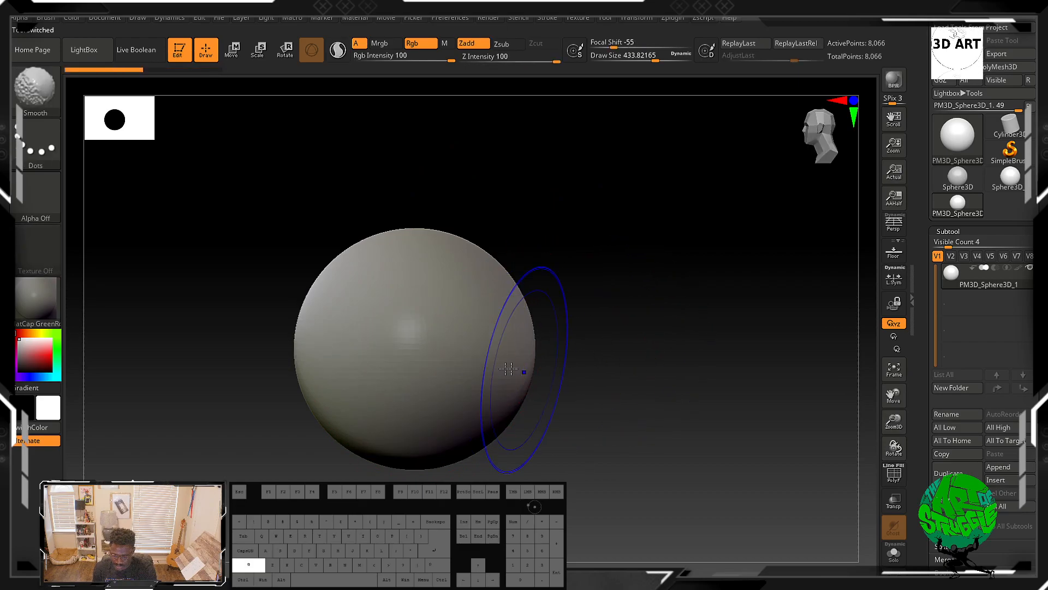
mouse_move(323, 352)
left_mouse_down()
mouse_move(271, 356)
mouse_move(222, 379)
mouse_move(237, 363)
left_mouse_up()
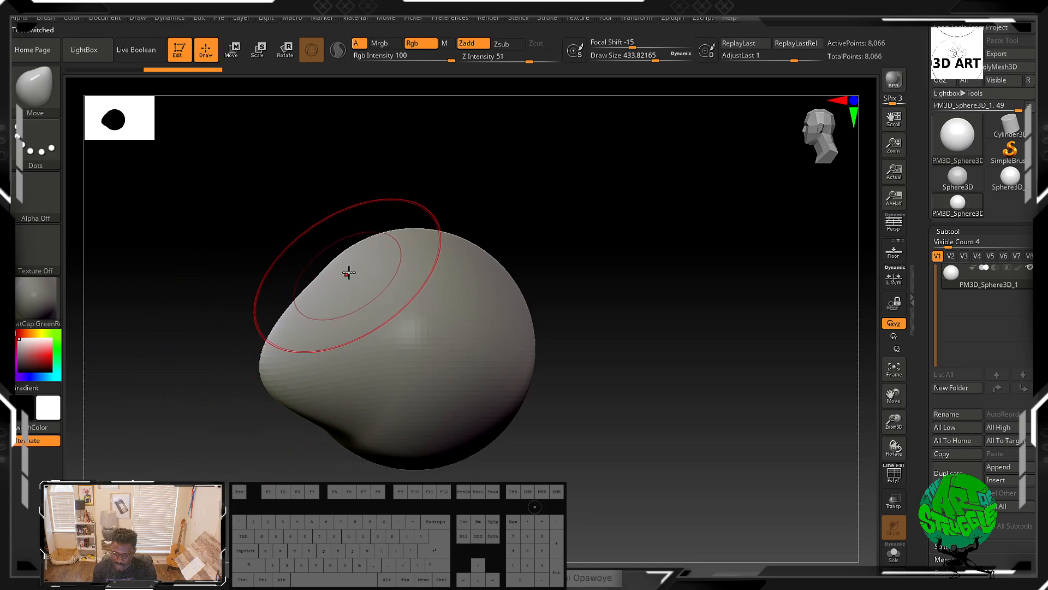
left_click_drag(386, 233, 413, 205)
mouse_move(381, 472)
left_mouse_down()
mouse_move(457, 460)
mouse_move(436, 461)
left_mouse_up()
key("ctrl+z")
mouse_move(547, 322)
left_mouse_down()
mouse_move(548, 360)
mouse_move(510, 376)
left_mouse_up()
mouse_move(292, 414)
left_mouse_down()
mouse_move(267, 447)
mouse_move(382, 342)
left_mouse_up()
mouse_move(568, 349)
left_mouse_down()
mouse_move(637, 320)
mouse_move(618, 286)
mouse_move(644, 311)
mouse_move(613, 313)
mouse_move(620, 334)
mouse_move(592, 321)
left_mouse_up()
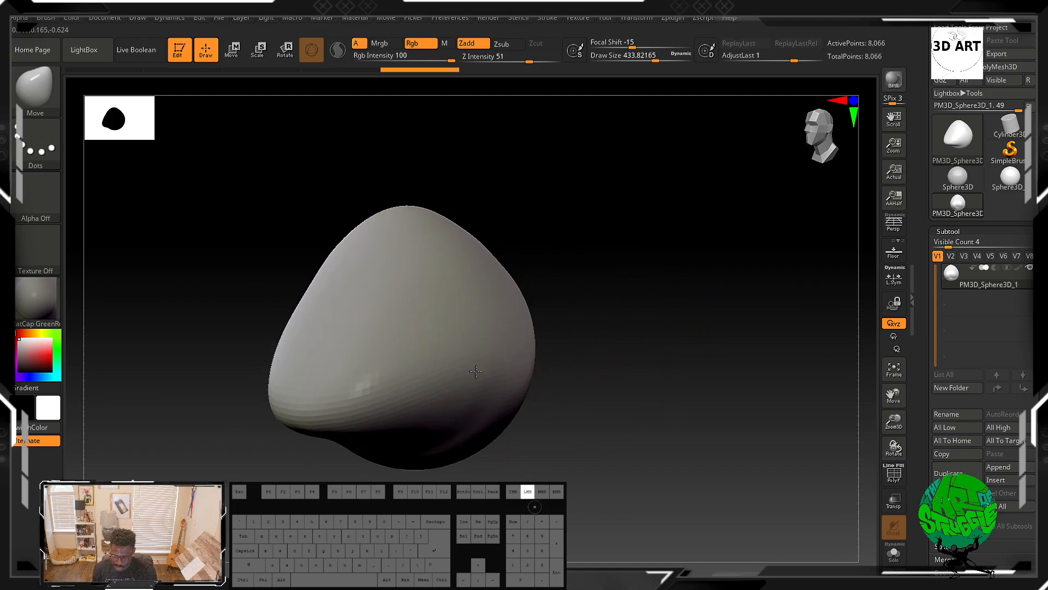
Step: Pull the blob's top upward with Move strokes into a pointed nose bridge
left_click_drag(522, 368, 537, 375)
mouse_move(599, 366)
left_mouse_down()
mouse_move(613, 330)
mouse_move(593, 348)
left_mouse_up()
mouse_move(437, 227)
left_mouse_down()
mouse_move(437, 190)
mouse_move(433, 218)
mouse_move(526, 224)
mouse_move(550, 198)
left_mouse_up()
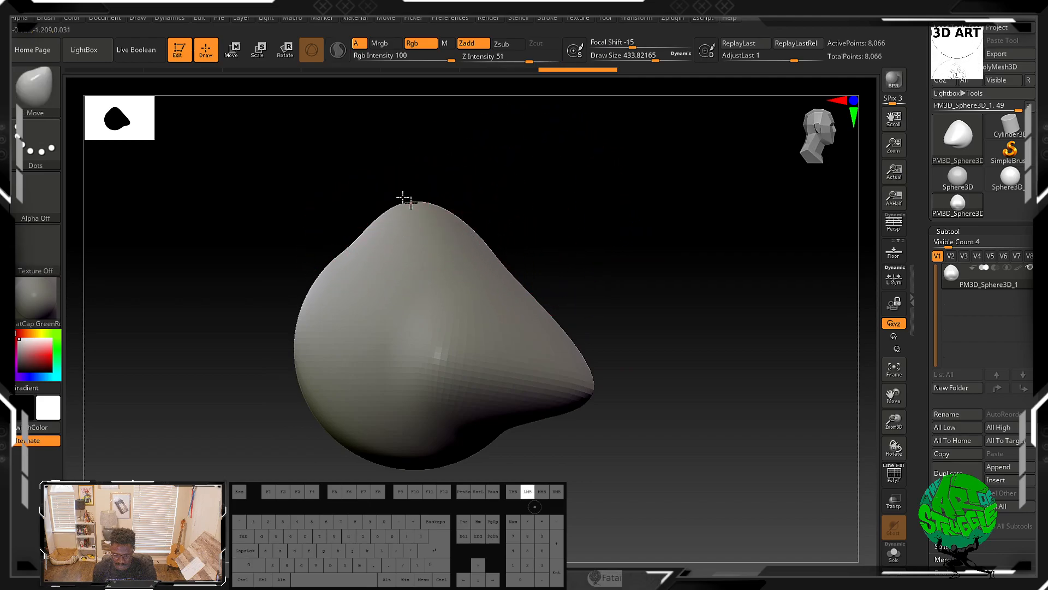
mouse_move(409, 199)
left_mouse_down()
mouse_move(460, 209)
mouse_move(442, 231)
mouse_move(384, 218)
mouse_move(376, 194)
left_mouse_up()
mouse_move(513, 223)
left_mouse_down()
mouse_move(457, 232)
mouse_move(491, 242)
mouse_move(545, 213)
mouse_move(450, 274)
left_mouse_up()
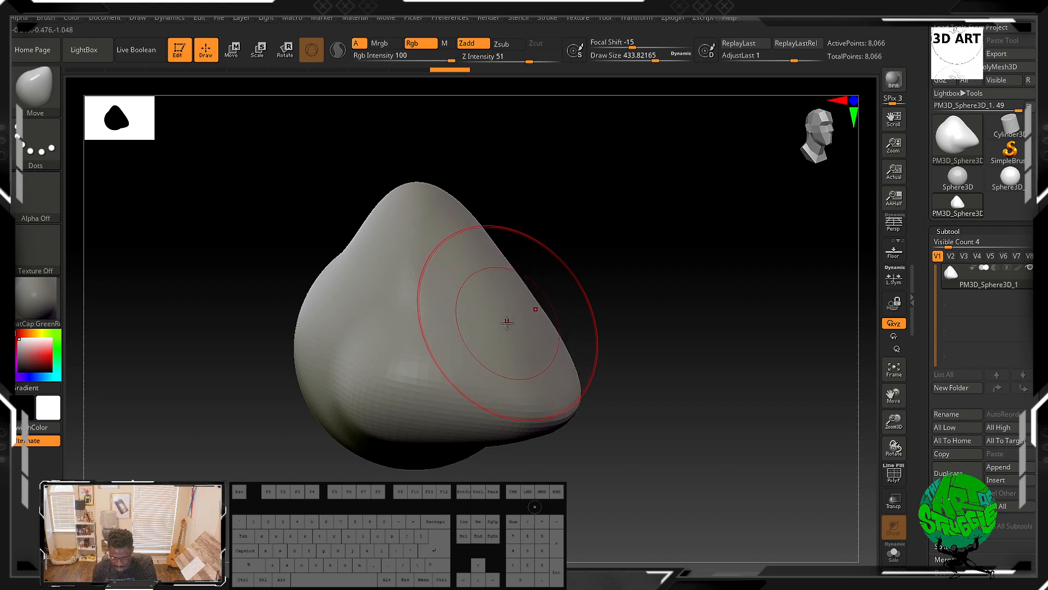
Step: Refine the sides of the nose mass with further Move strokes while turning the model
mouse_move(641, 382)
left_mouse_down()
mouse_move(651, 344)
mouse_move(573, 347)
mouse_move(608, 317)
mouse_move(505, 336)
left_mouse_up()
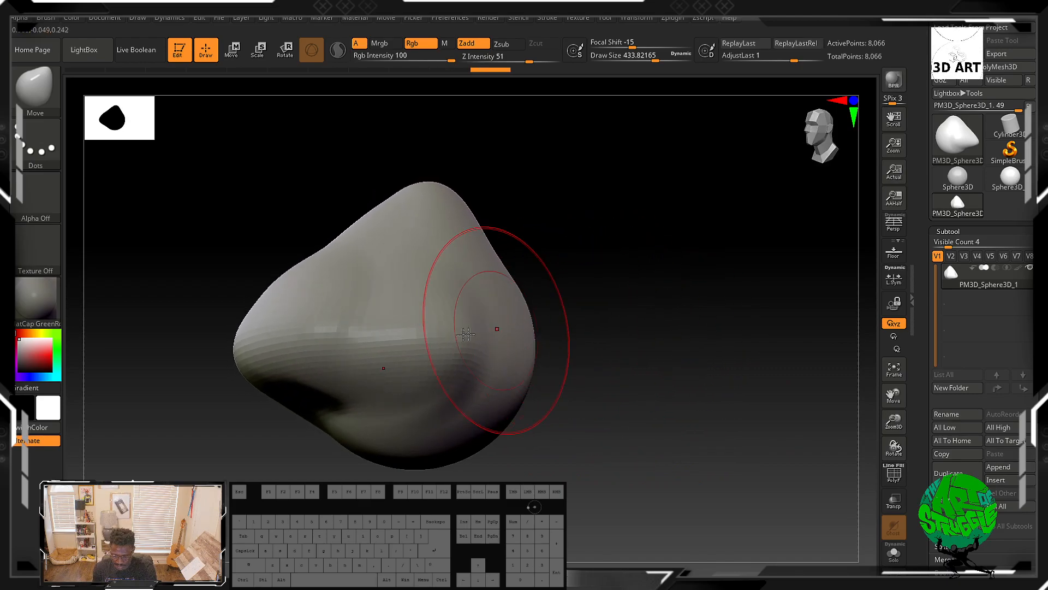
left_click(298, 368)
left_click_drag(257, 339, 259, 340)
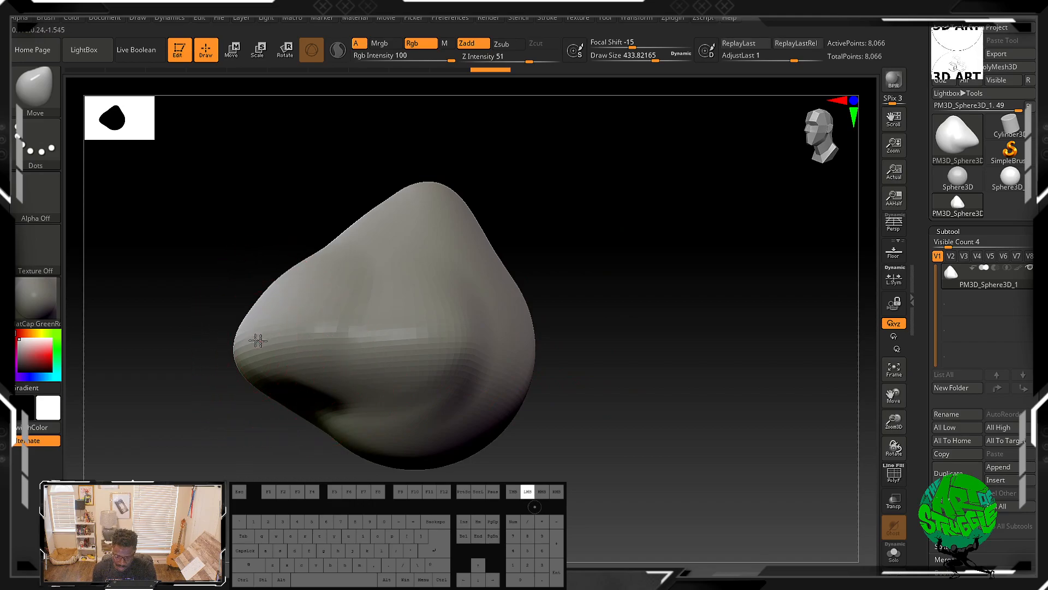
mouse_move(615, 346)
left_mouse_down()
mouse_move(646, 354)
mouse_move(620, 346)
left_mouse_up()
left_click_drag(523, 329, 494, 327)
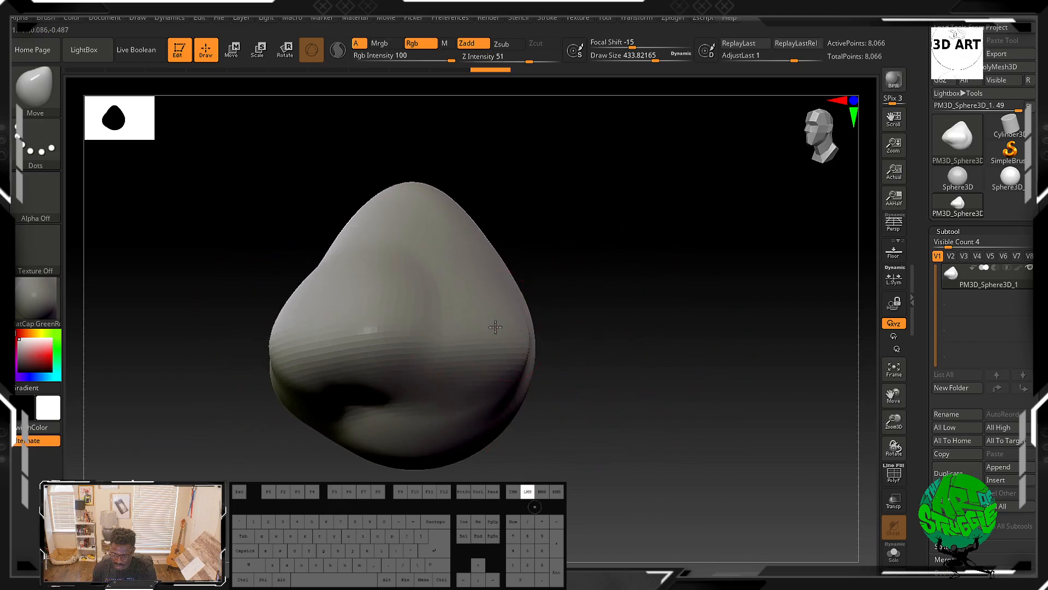
left_click_drag(652, 372, 632, 370)
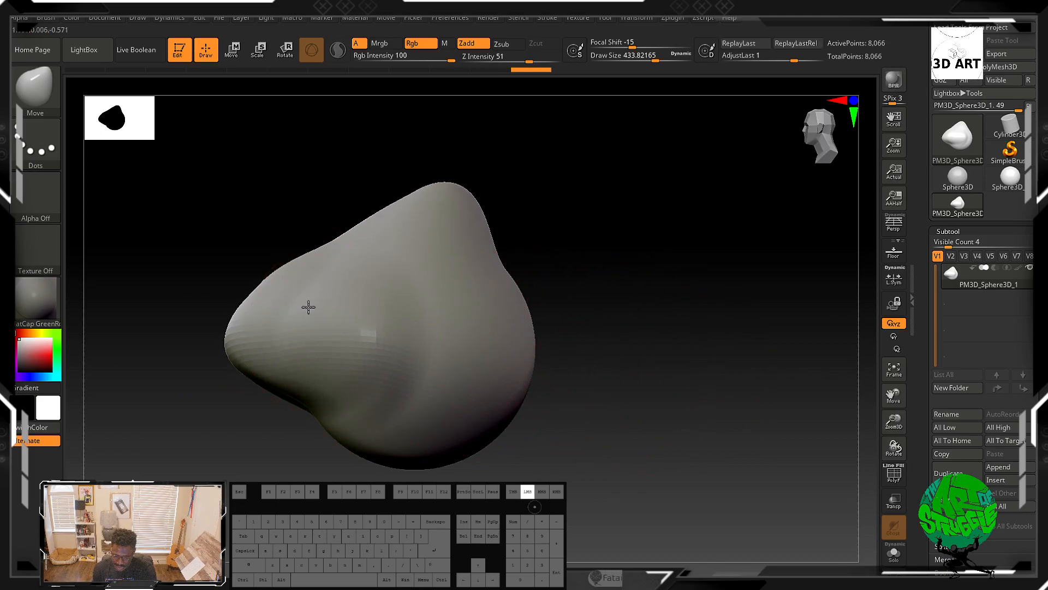
left_click_drag(557, 299, 564, 341)
Step: Reduce the Move brush to a draw size of about 418 and shape the nose from the front view
key("shift")
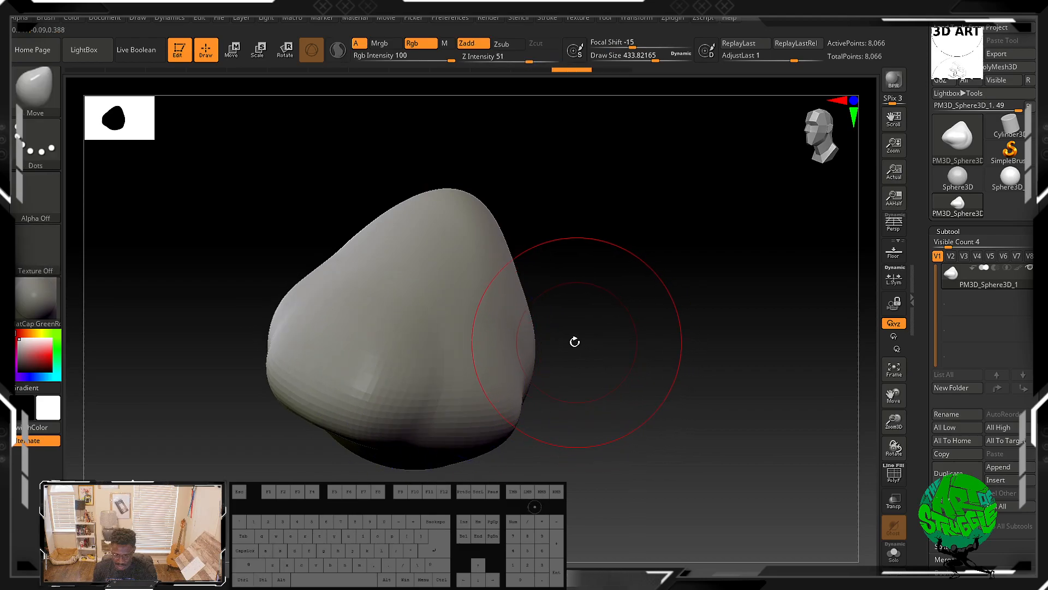
key("[")
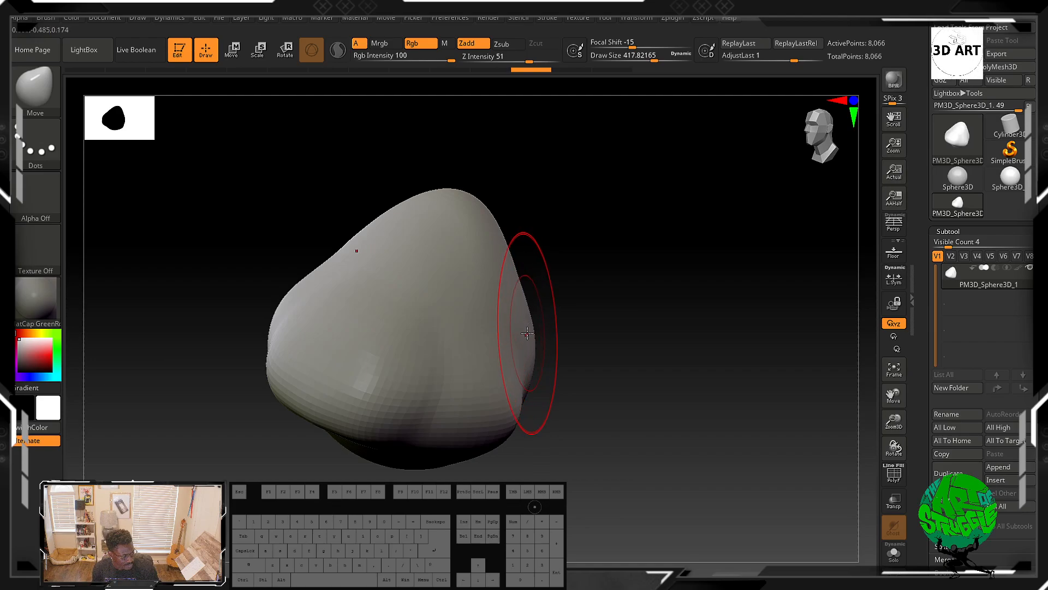
left_click_drag(562, 377, 606, 286)
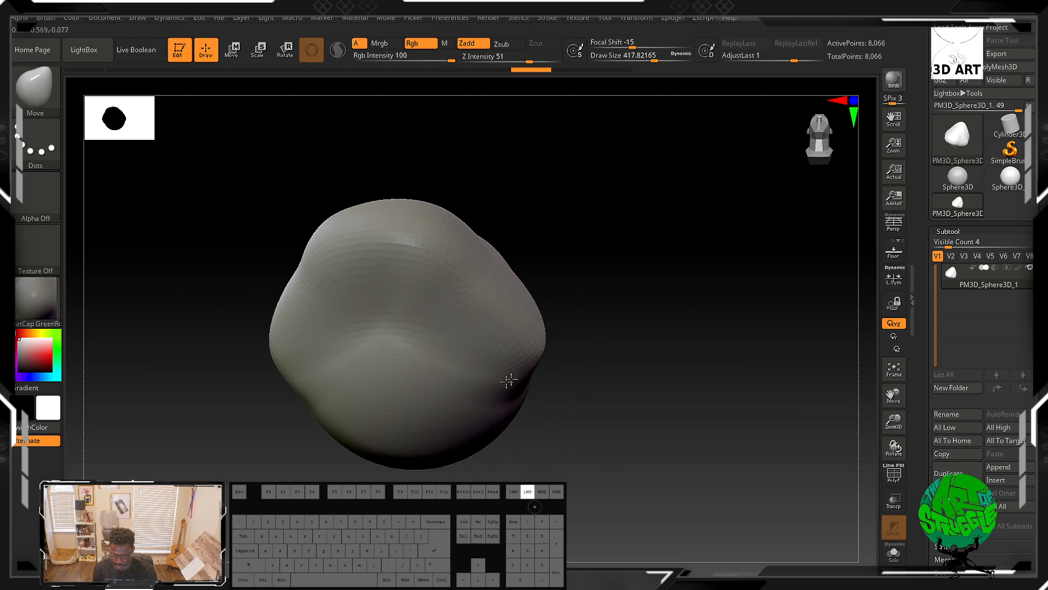
left_click_drag(526, 376, 522, 374)
left_click_drag(590, 356, 535, 328)
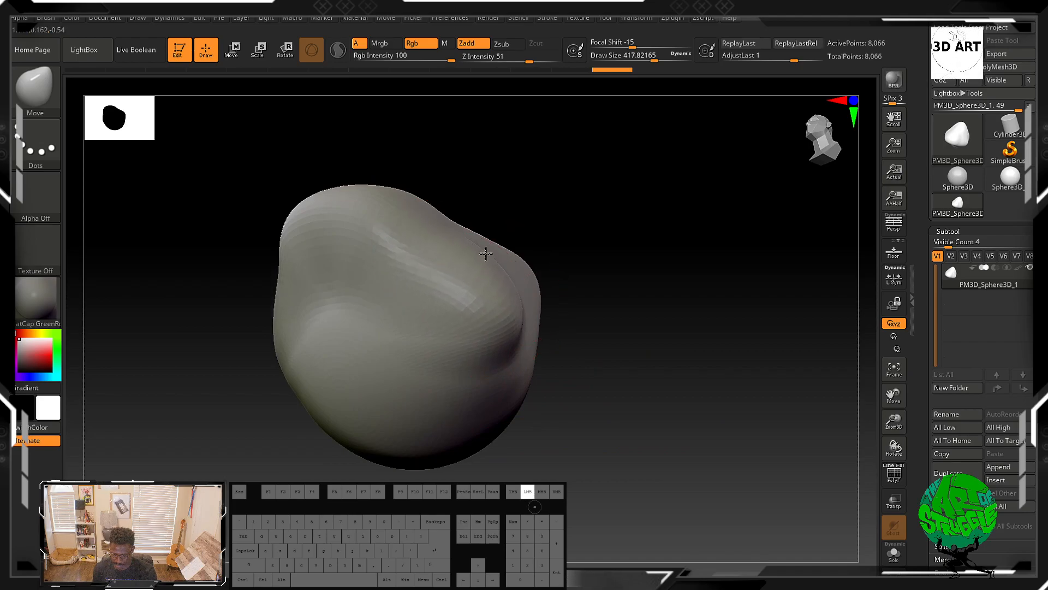
mouse_move(595, 306)
left_mouse_down()
mouse_move(641, 346)
mouse_move(618, 382)
mouse_move(585, 364)
mouse_move(590, 333)
mouse_move(628, 317)
mouse_move(572, 311)
mouse_move(613, 264)
mouse_move(622, 273)
left_mouse_up()
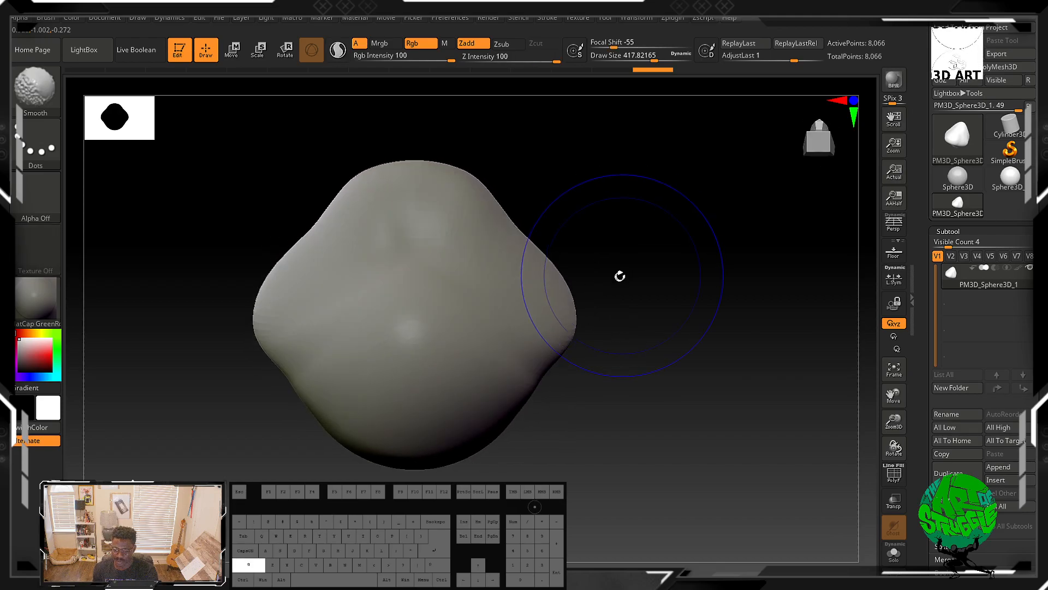
Step: Switch to the ClayBuildup brush
key("b")
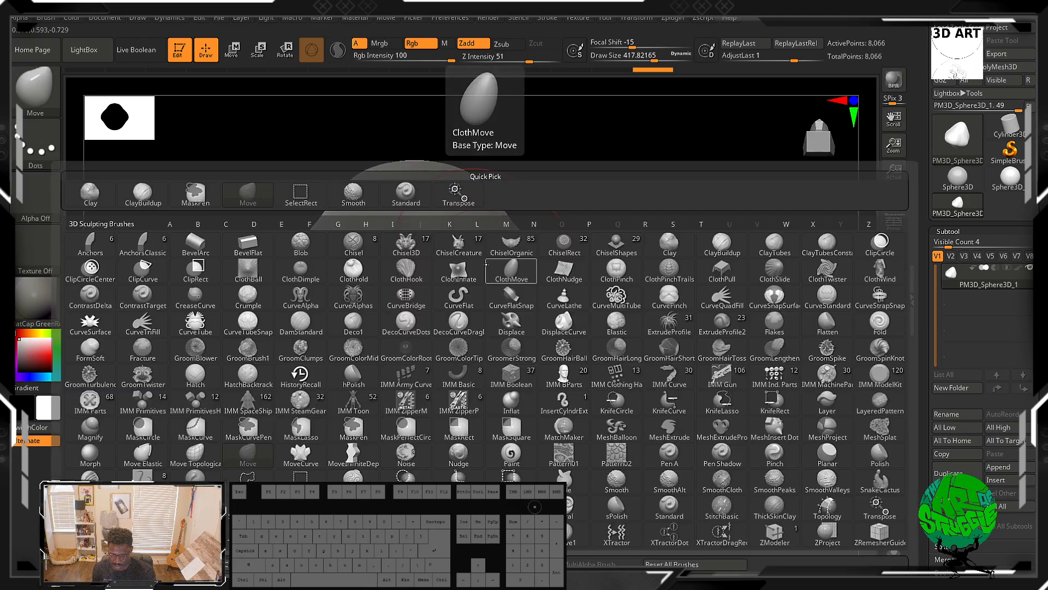
key("c")
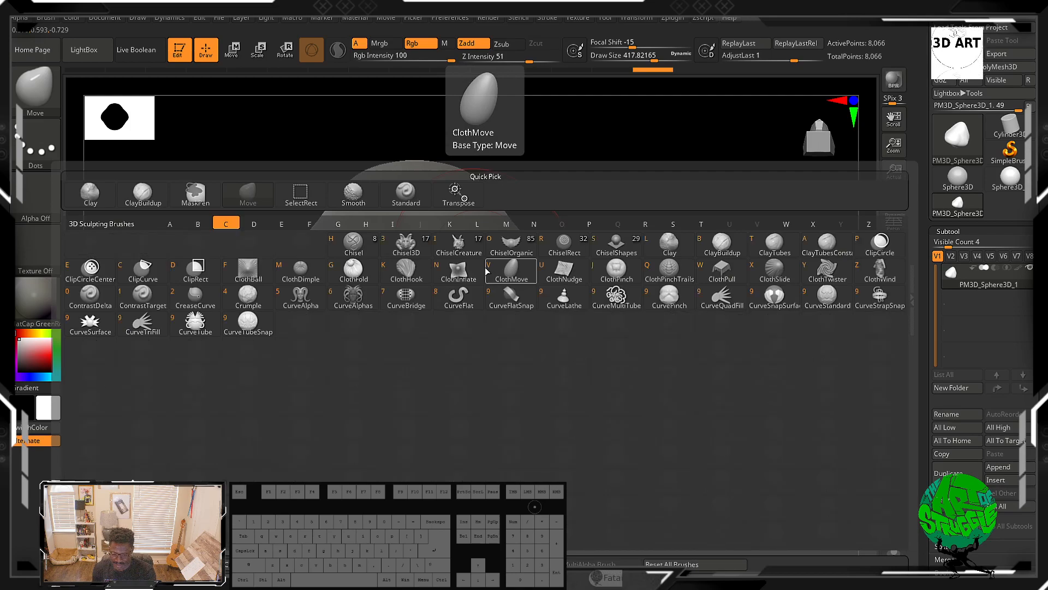
key("b")
left_click_drag(604, 300, 556, 351)
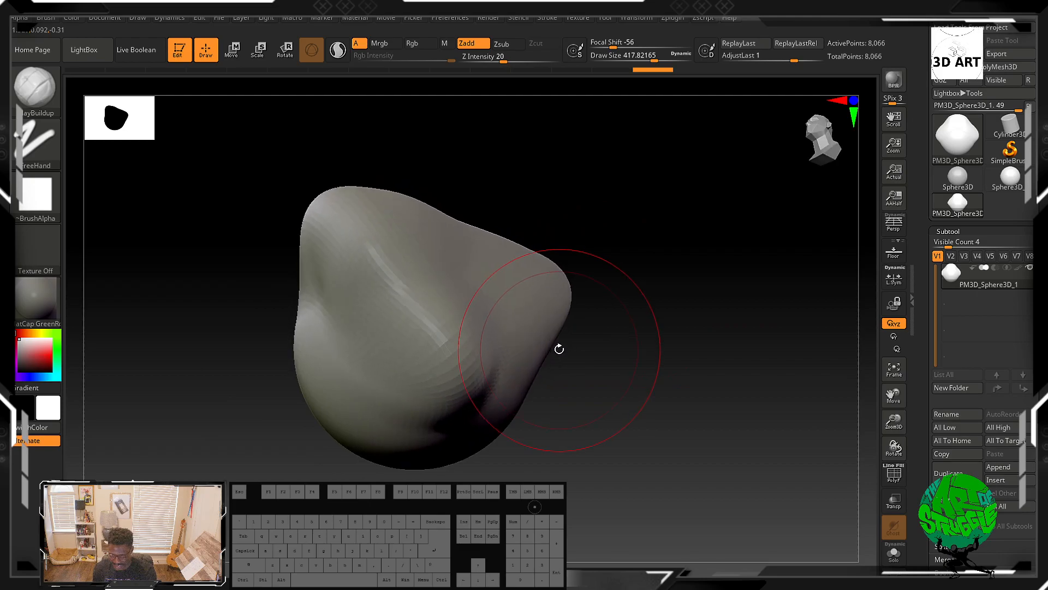
Step: Lower the ClayBuildup draw size to about 250 and build up the nostril wings on both sides of the nose
key("bracketleft")
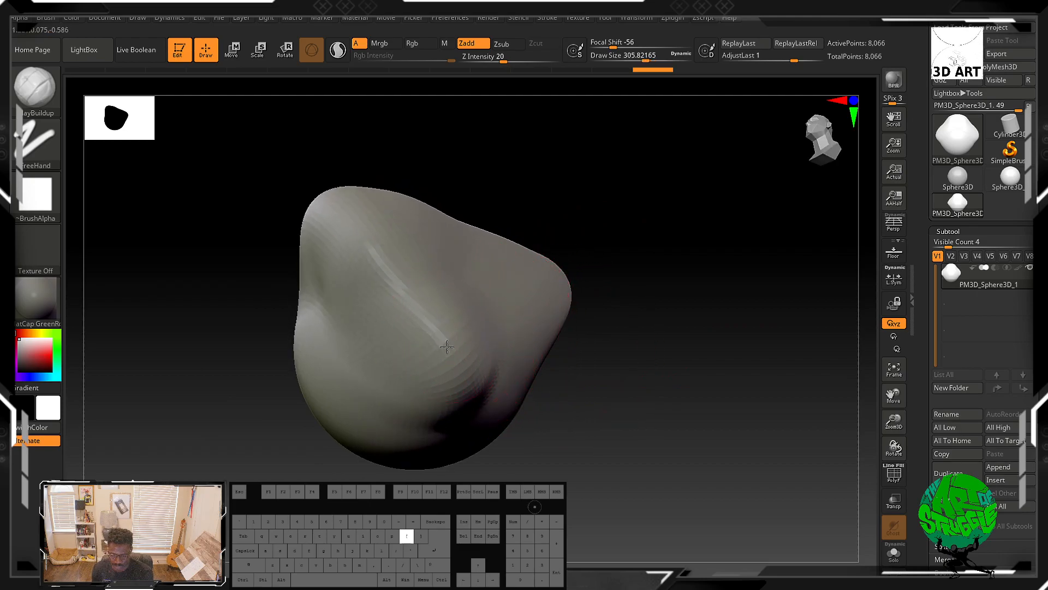
mouse_move(446, 358)
left_mouse_down()
mouse_move(439, 382)
mouse_move(456, 356)
left_mouse_up()
mouse_move(639, 370)
left_mouse_down()
mouse_move(604, 367)
mouse_move(578, 386)
left_mouse_up()
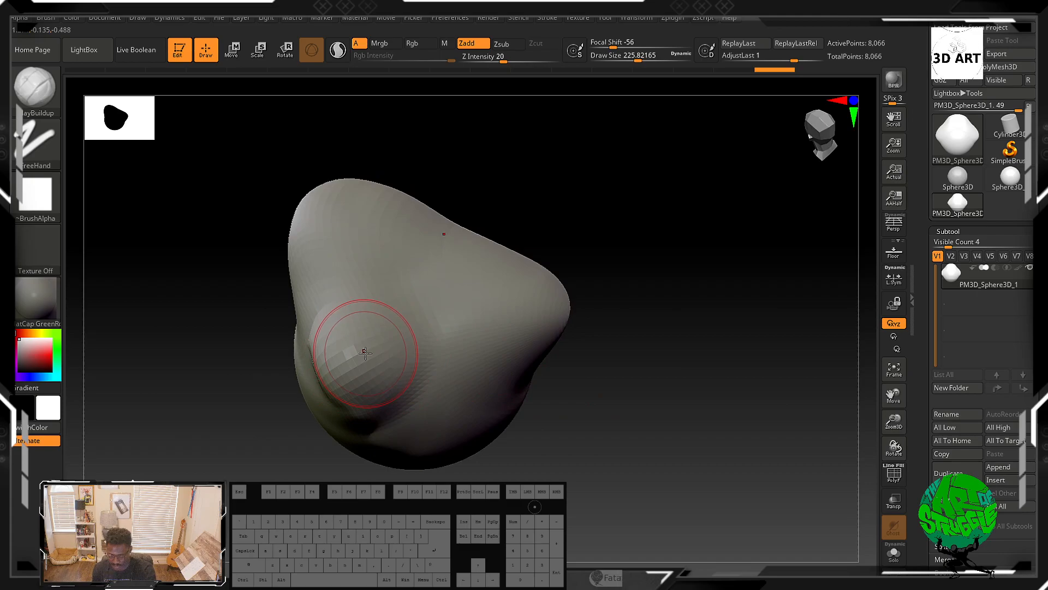
key("bracketright")
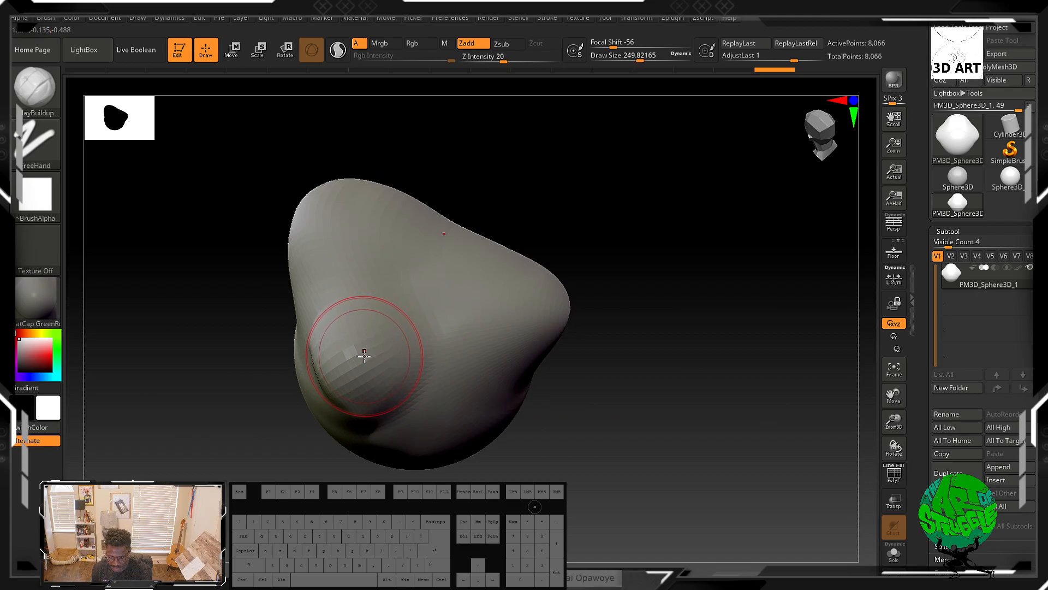
key("bracketleft")
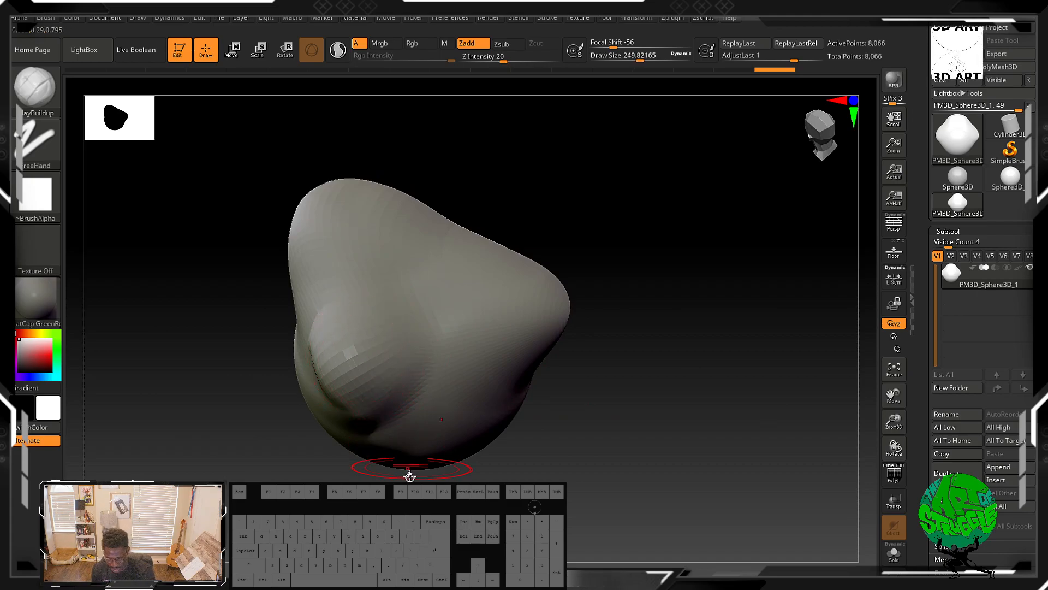
mouse_move(410, 462)
left_mouse_down()
mouse_move(433, 433)
mouse_move(497, 478)
mouse_move(355, 473)
left_mouse_up()
mouse_move(373, 326)
left_mouse_down()
mouse_move(382, 375)
mouse_move(353, 381)
left_mouse_up()
left_click_drag(562, 291, 570, 283)
left_click_drag(599, 318, 641, 393, "shift")
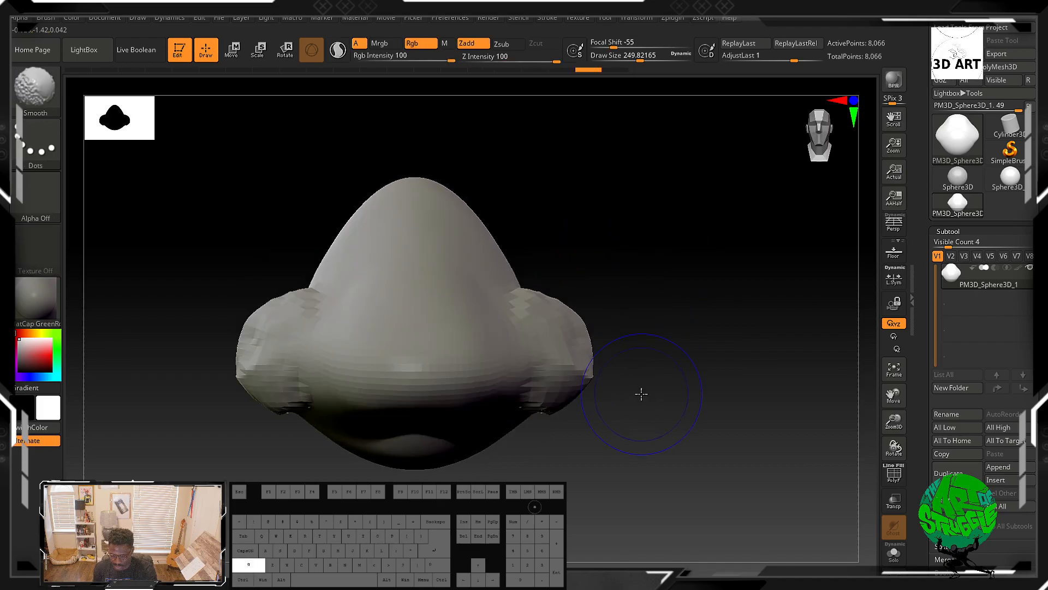
Step: Reduce the ClayBuildup draw size to about 214
key("super")
key("super")
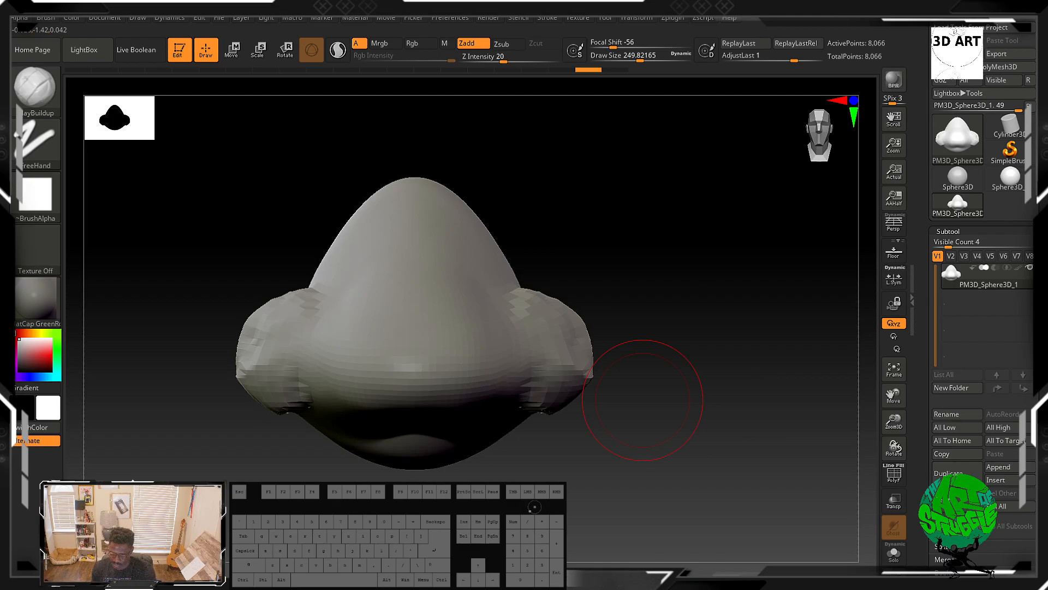
left_click_drag(673, 329, 673, 330)
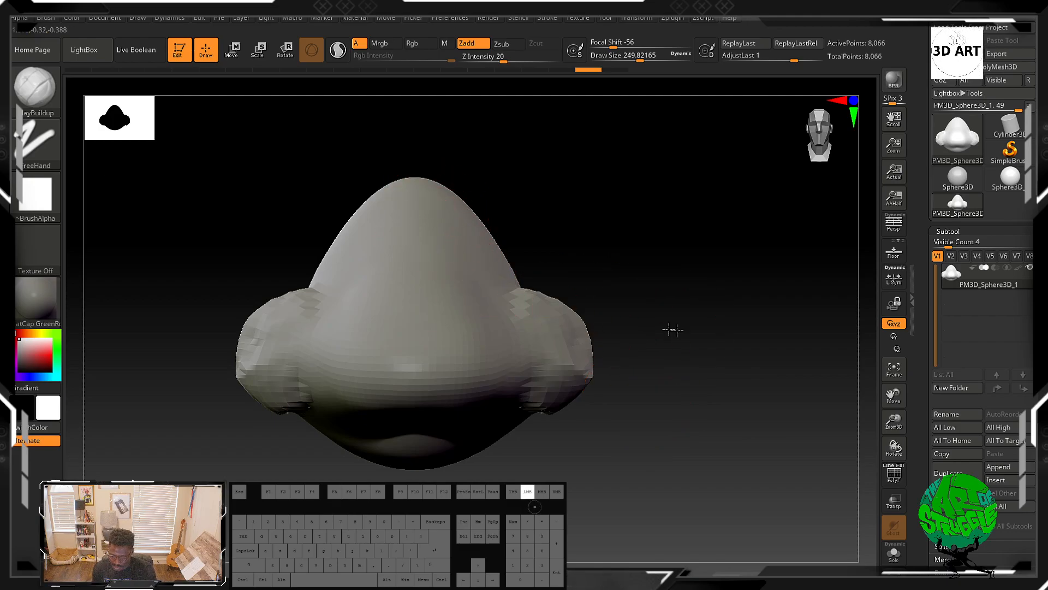
mouse_move(603, 339)
left_mouse_down()
mouse_move(634, 316)
mouse_move(624, 346)
mouse_move(491, 374)
mouse_move(480, 350)
mouse_move(502, 370)
mouse_move(483, 337)
mouse_move(492, 323)
mouse_move(500, 421)
mouse_move(608, 402)
mouse_move(644, 379)
mouse_move(636, 336)
left_mouse_up()
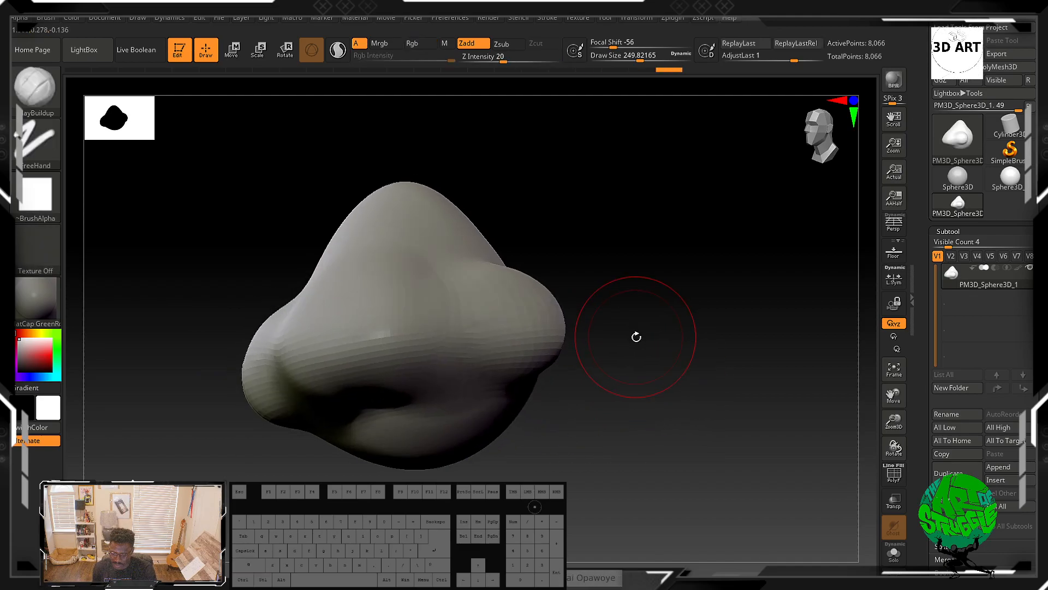
key("b")
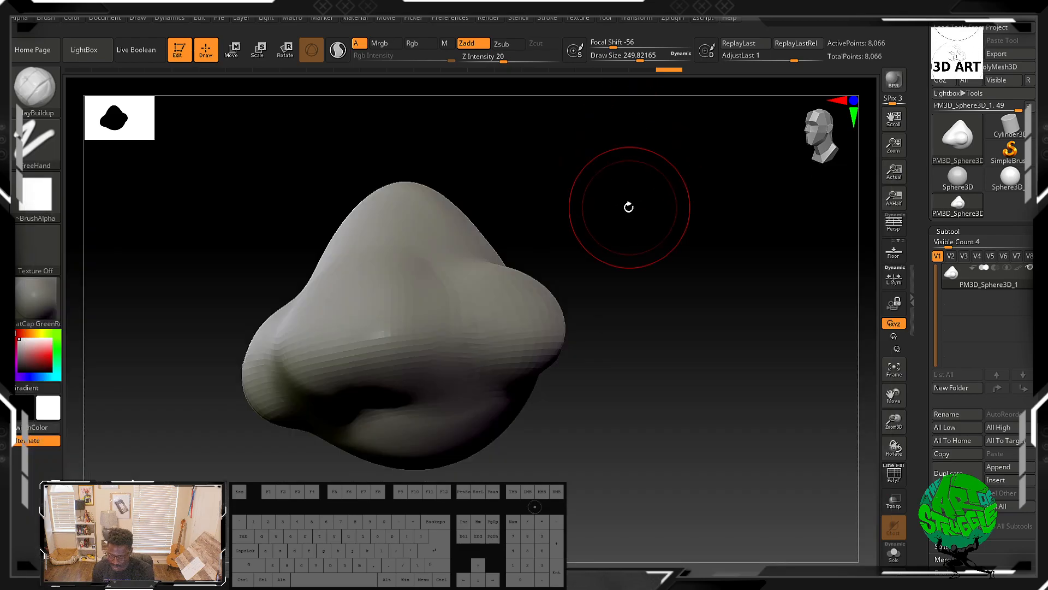
key("bracketleft")
Step: Carve trial nostril dents on the nose's underside and smooth them back out
left_click_drag(601, 437, 615, 390)
mouse_move(405, 333)
left_mouse_down()
mouse_move(425, 357)
mouse_move(428, 403)
left_mouse_up()
key("shift")
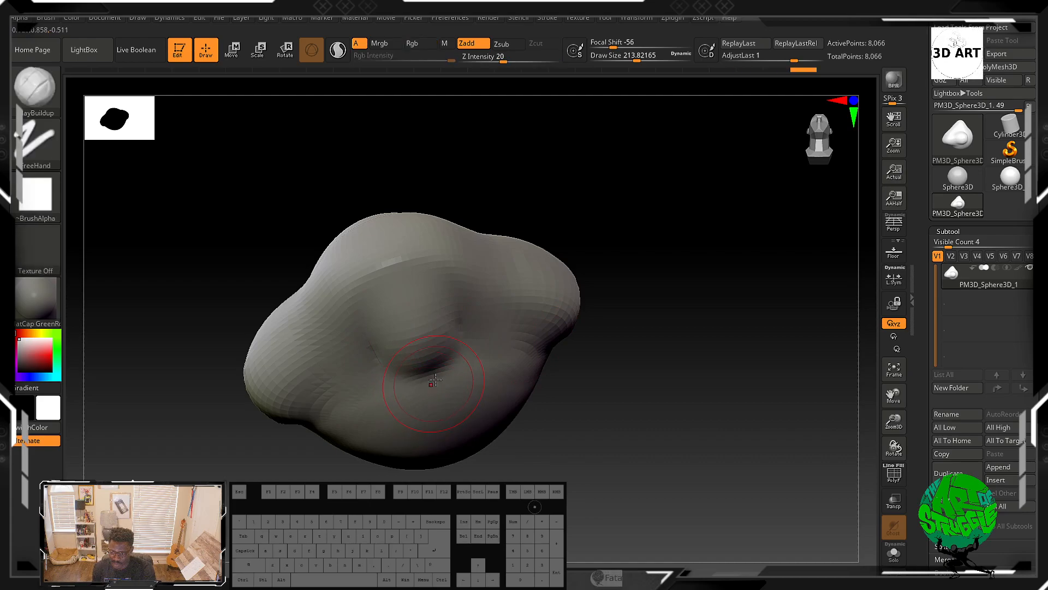
mouse_move(415, 312)
left_mouse_down()
mouse_move(386, 269)
mouse_move(411, 294)
left_mouse_up()
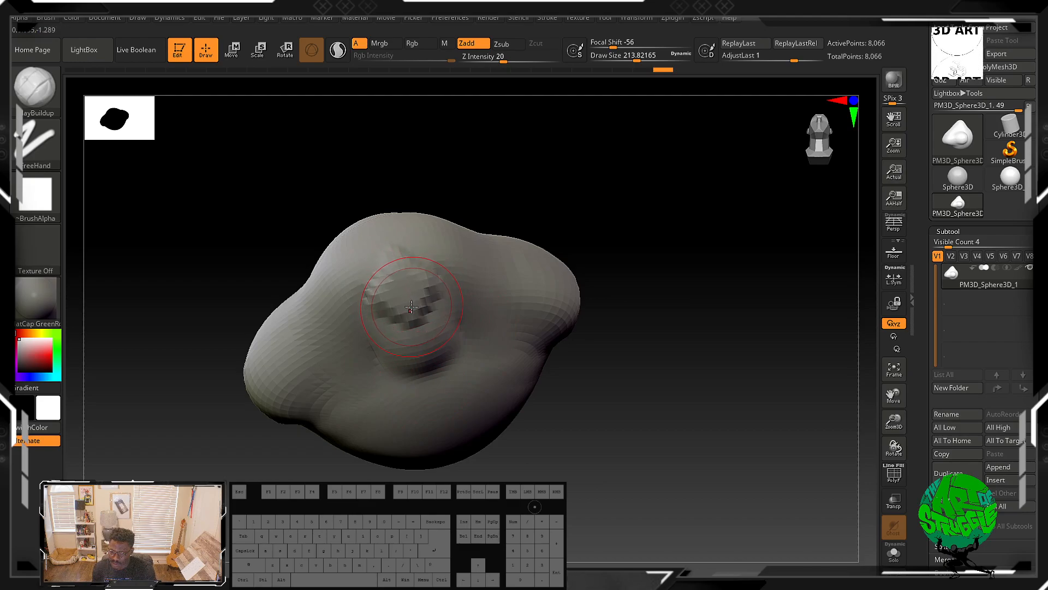
mouse_move(643, 382)
left_mouse_down()
mouse_move(669, 386)
mouse_move(625, 402)
mouse_move(638, 406)
mouse_move(673, 370)
mouse_move(664, 309)
mouse_move(562, 281)
left_mouse_up()
key("shift")
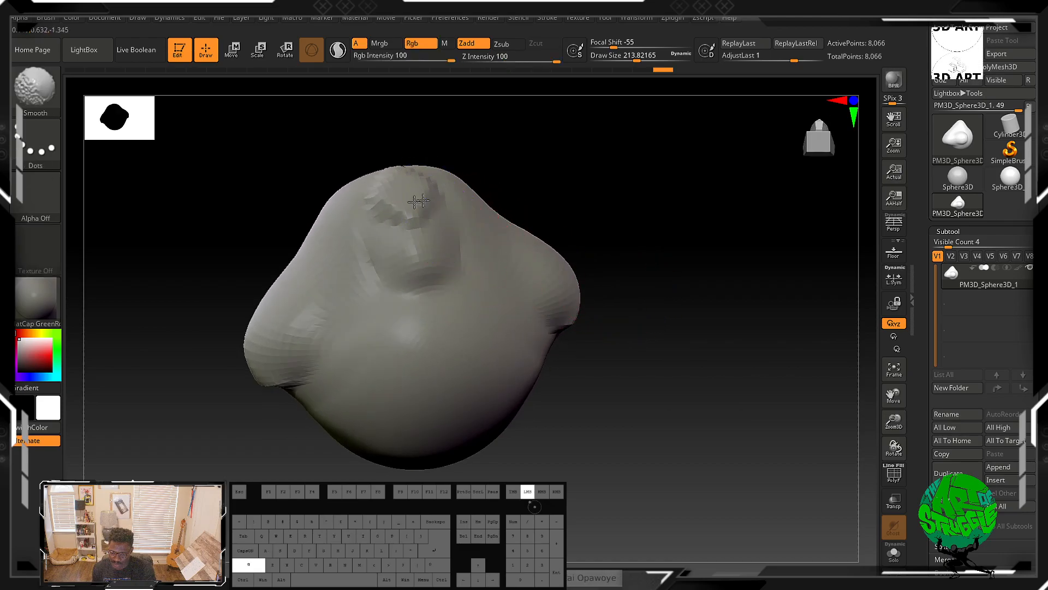
left_click_drag(418, 200, 407, 228, "shift")
left_click_drag(419, 267, 421, 297, "shift")
Step: Carve both nostril openings into the underside of the nose with ClayBuildup
key("b")
key("c")
key("b")
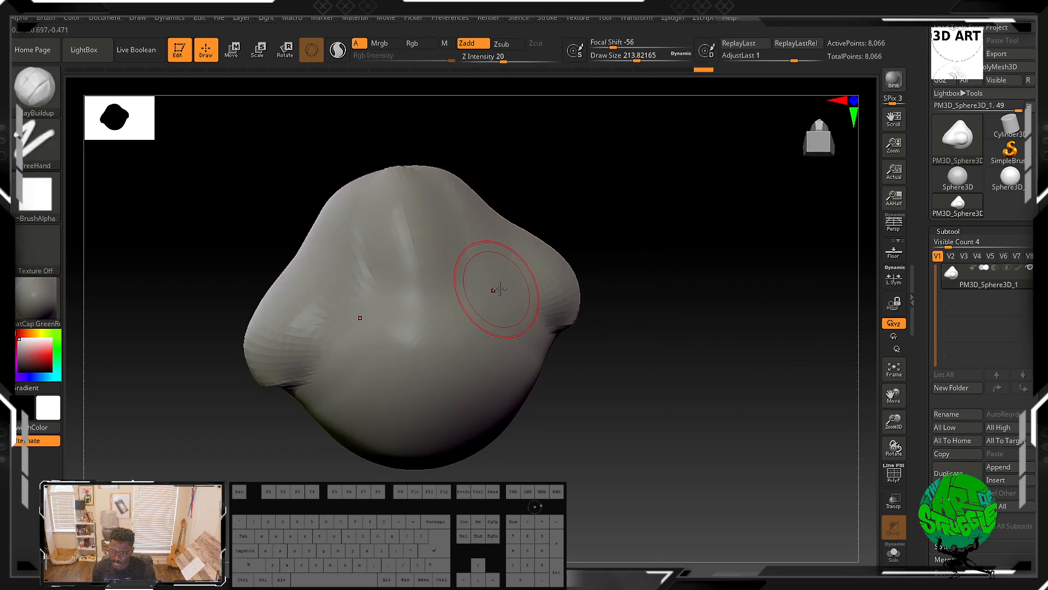
left_click_drag(517, 283, 513, 289, "alt")
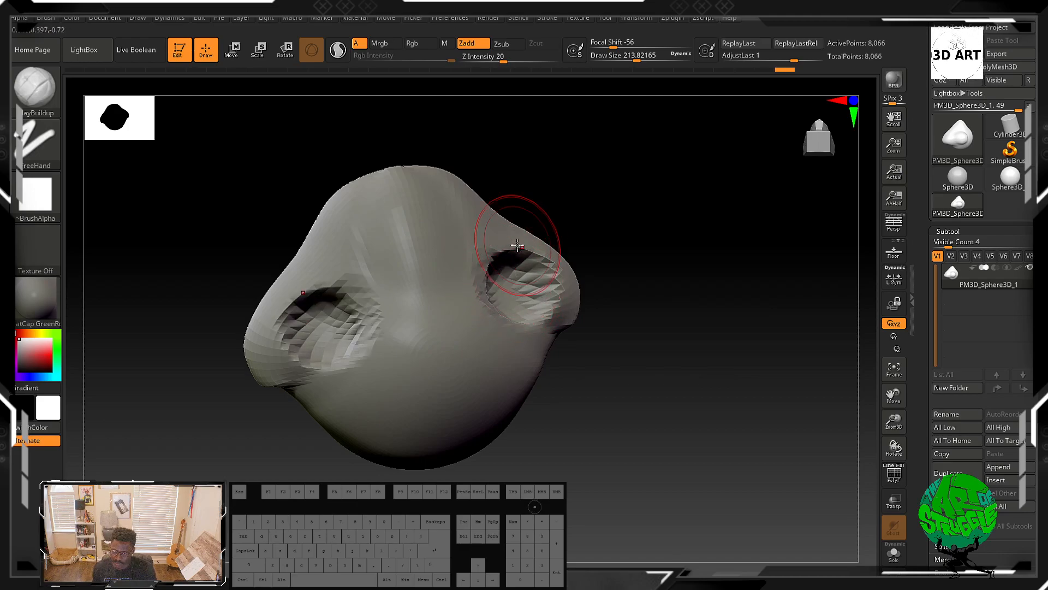
mouse_move(706, 199)
left_mouse_down()
mouse_move(663, 264)
mouse_move(662, 312)
mouse_move(676, 314)
left_mouse_up()
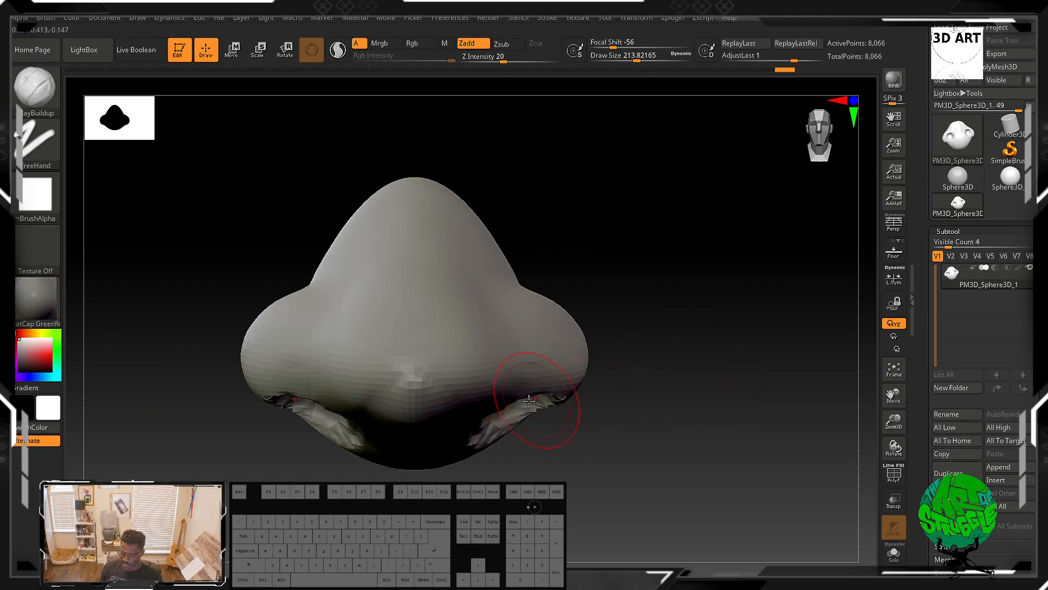
mouse_move(596, 433)
left_mouse_down()
mouse_move(613, 403)
mouse_move(453, 372)
mouse_move(461, 363)
left_mouse_up()
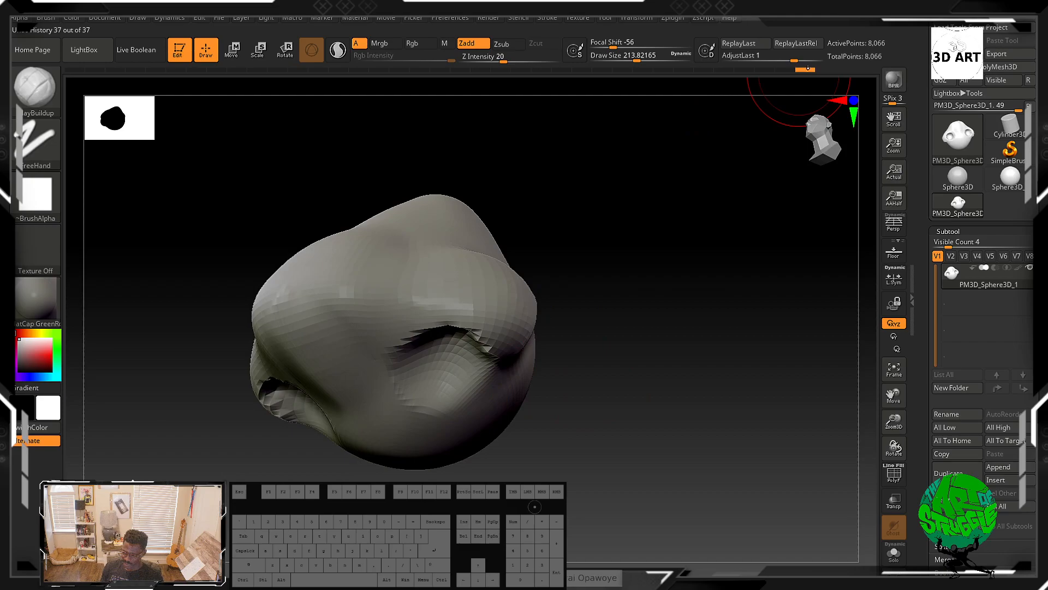
Step: Scrub the undo history back to the start to review how the sculpt progressed
mouse_move(804, 70)
left_mouse_down()
mouse_move(60, 78)
mouse_move(744, 71)
mouse_move(683, 88)
mouse_move(134, 60)
mouse_move(594, 89)
mouse_move(582, 71)
mouse_move(246, 70)
mouse_move(121, 50)
mouse_move(81, 55)
mouse_move(97, 70)
mouse_move(53, 77)
mouse_move(435, 84)
mouse_move(721, 115)
mouse_move(669, 103)
mouse_move(153, 93)
mouse_move(36, 101)
mouse_move(96, 85)
mouse_move(64, 92)
left_mouse_up()
left_click_drag(589, 274, 591, 313)
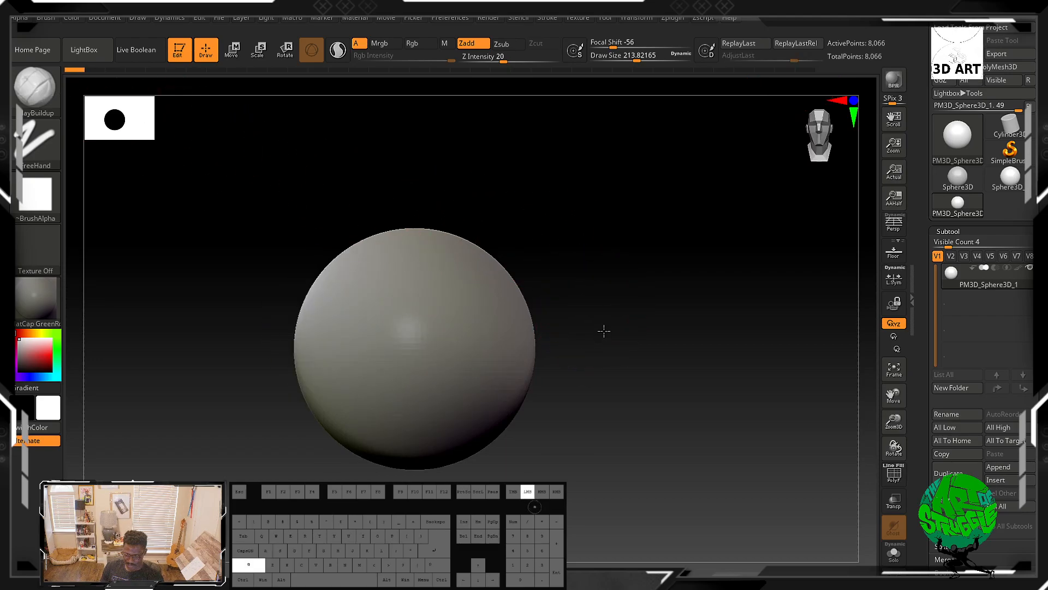
left_click_drag(77, 71, 95, 71)
mouse_move(490, 191)
left_mouse_down()
mouse_move(467, 182)
mouse_move(386, 293)
left_mouse_up()
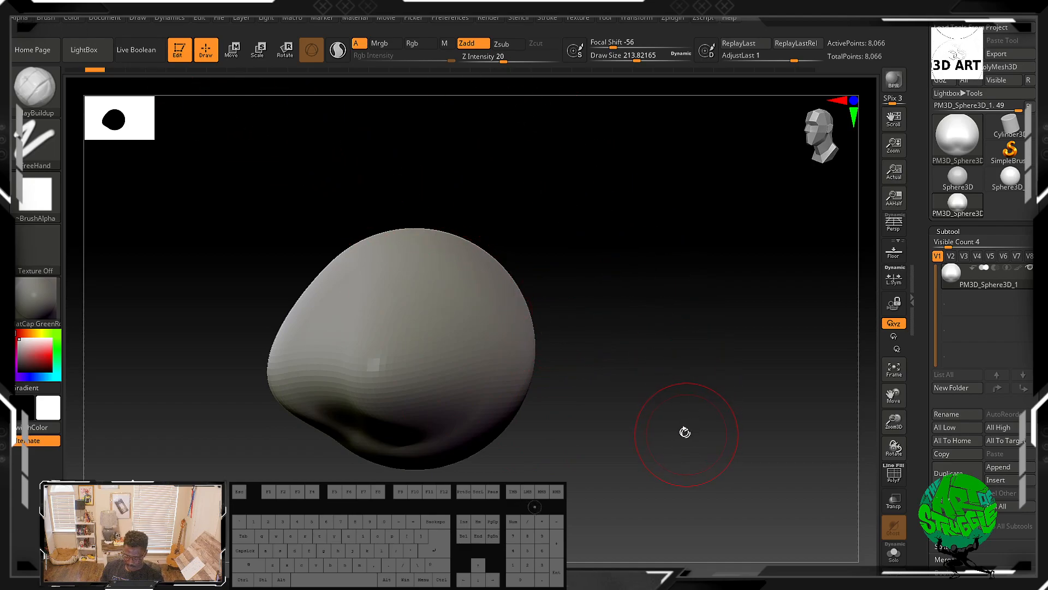
left_click_drag(380, 382, 388, 370, "shift")
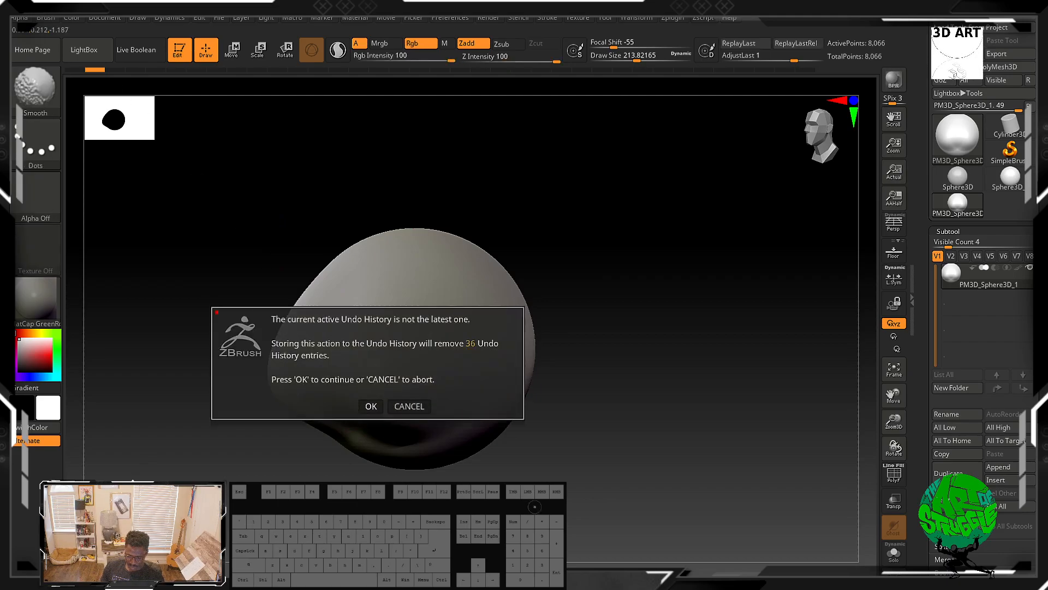
left_click(409, 405)
Step: Scrub the undo history forward to return to the latest nostril state
mouse_move(104, 71)
left_mouse_down()
mouse_move(524, 105)
mouse_move(688, 101)
left_mouse_up()
mouse_move(632, 182)
left_mouse_down()
mouse_move(601, 215)
mouse_move(611, 178)
mouse_move(679, 137)
left_mouse_up()
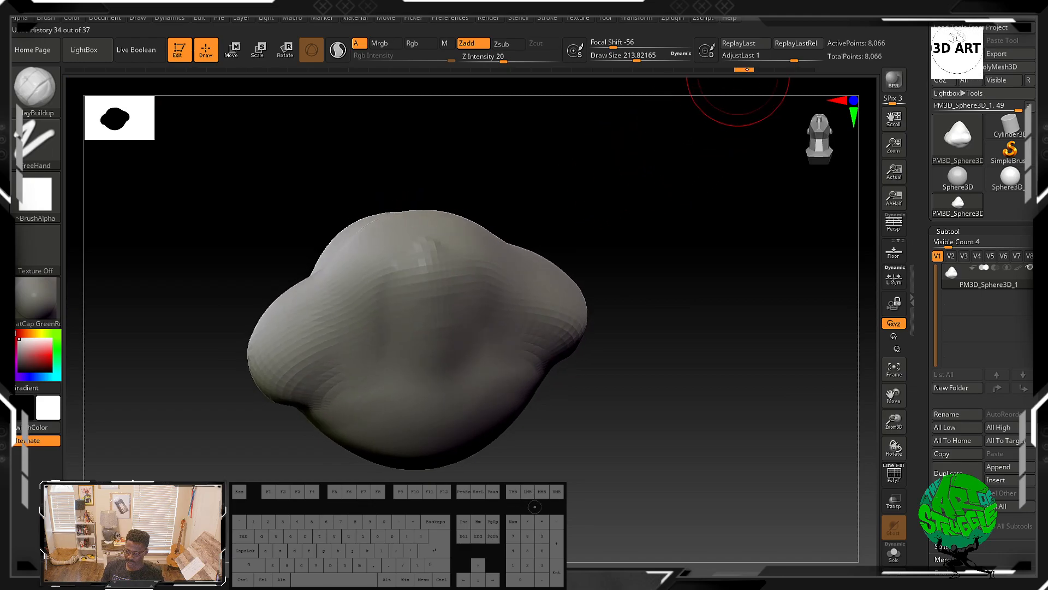
left_click_drag(762, 76, 779, 79)
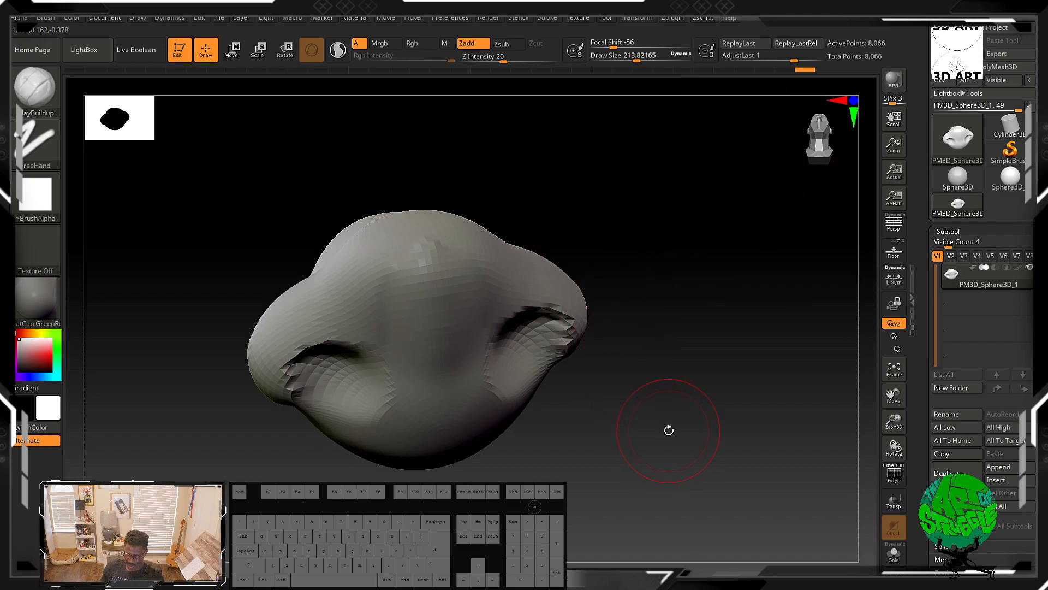
key("super")
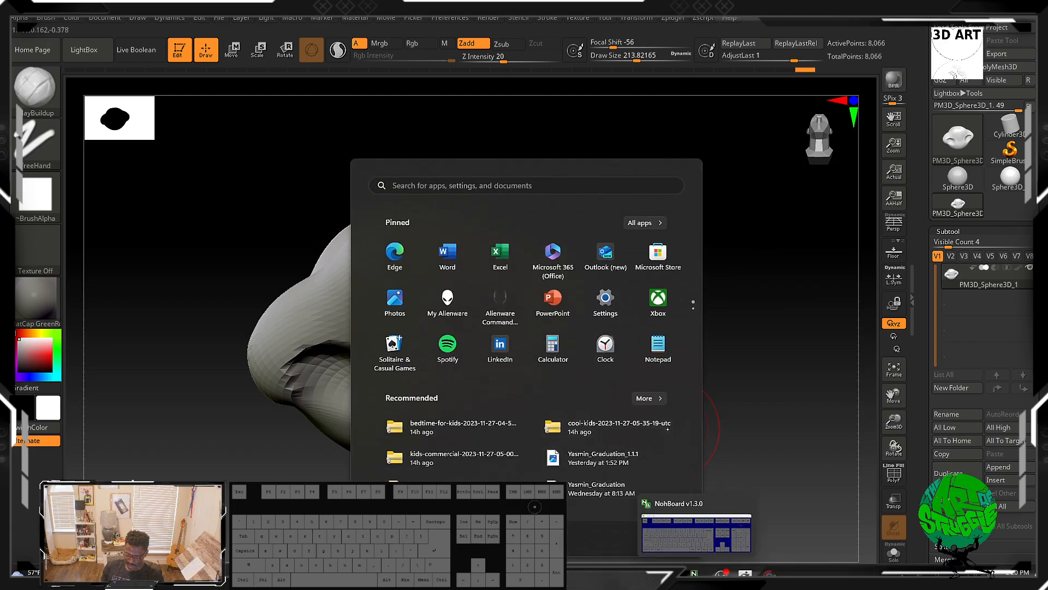
key("super")
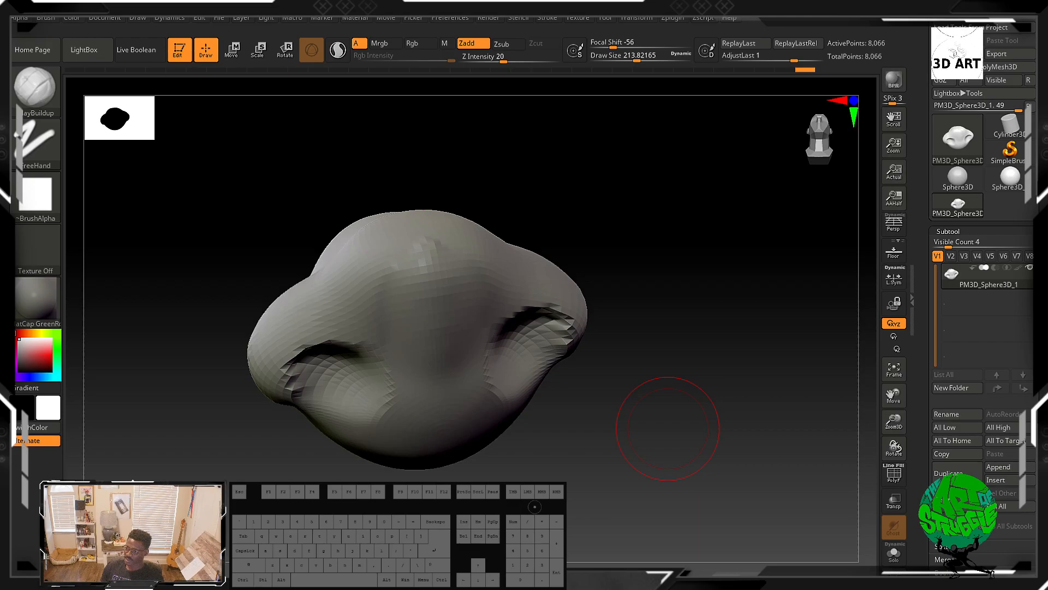
Step: Bring up the Anatomy for Sculptors nose reference in Discord and compare its forms against the sculpted nose from a new angle
left_click_drag(1, 219, 270, 18)
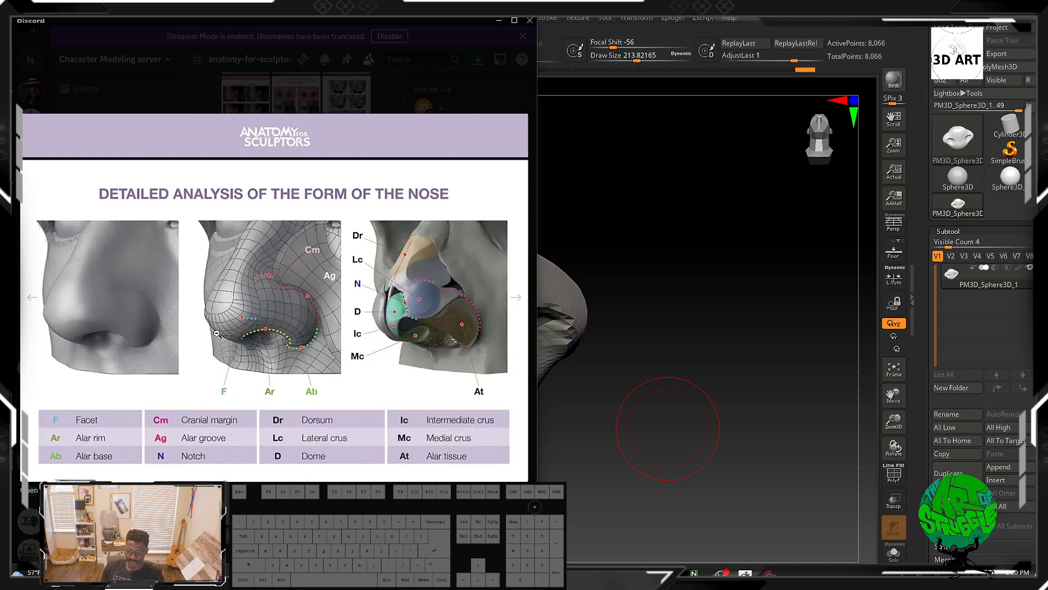
mouse_move(464, 25)
left_mouse_down()
mouse_move(456, 12)
mouse_move(452, 20)
left_mouse_up()
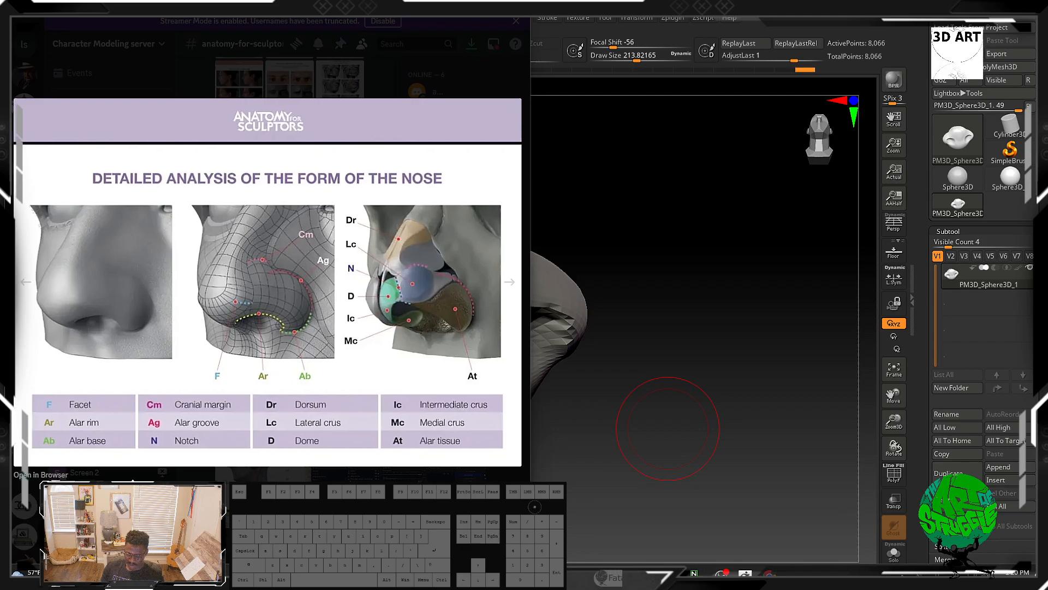
mouse_move(600, 577)
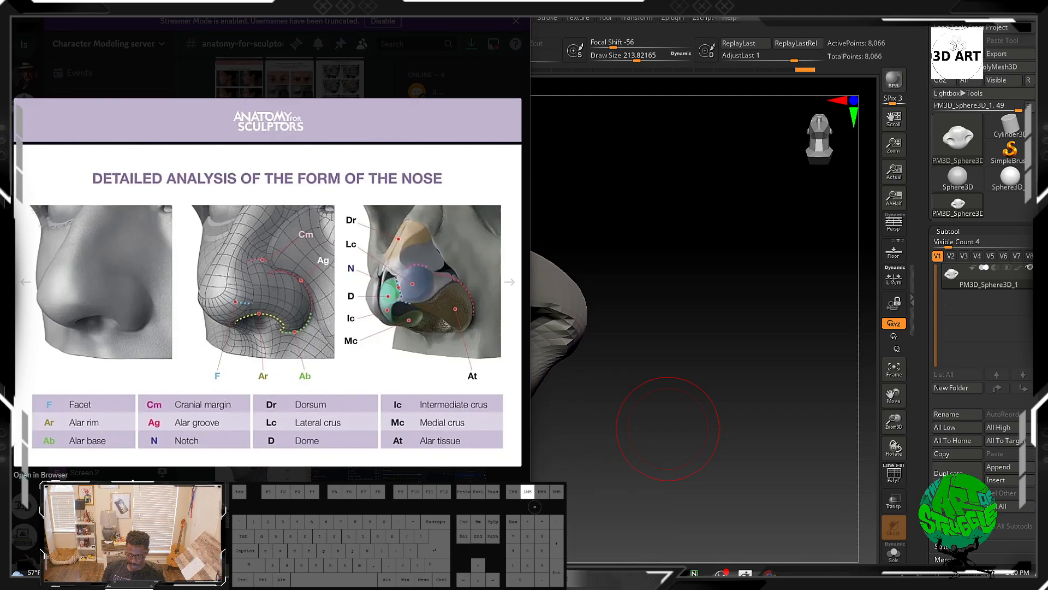
left_click(570, 229)
left_click_drag(571, 229, 676, 325)
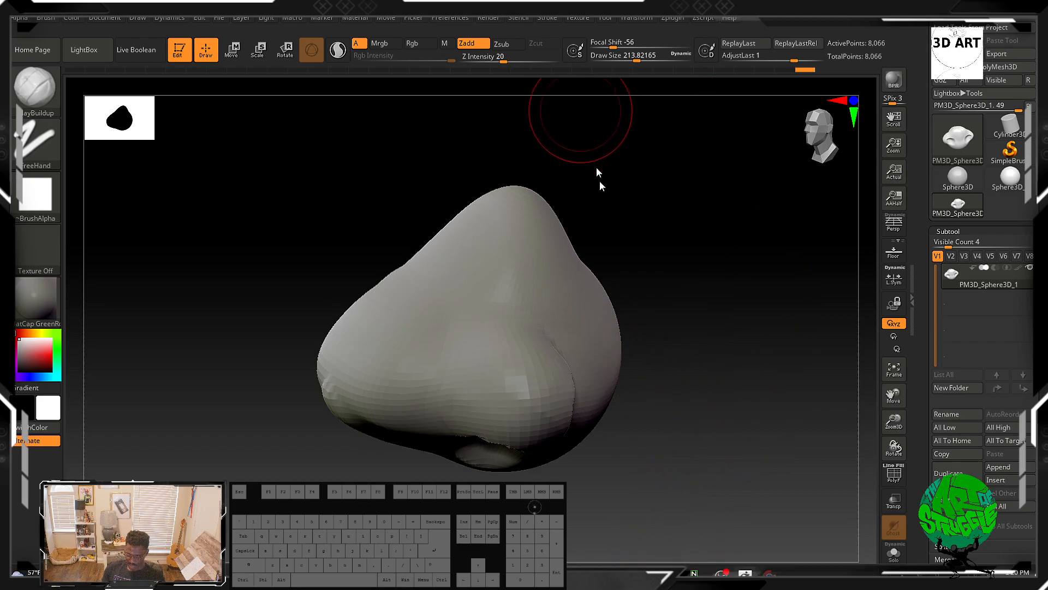
key("super")
left_click(614, 575)
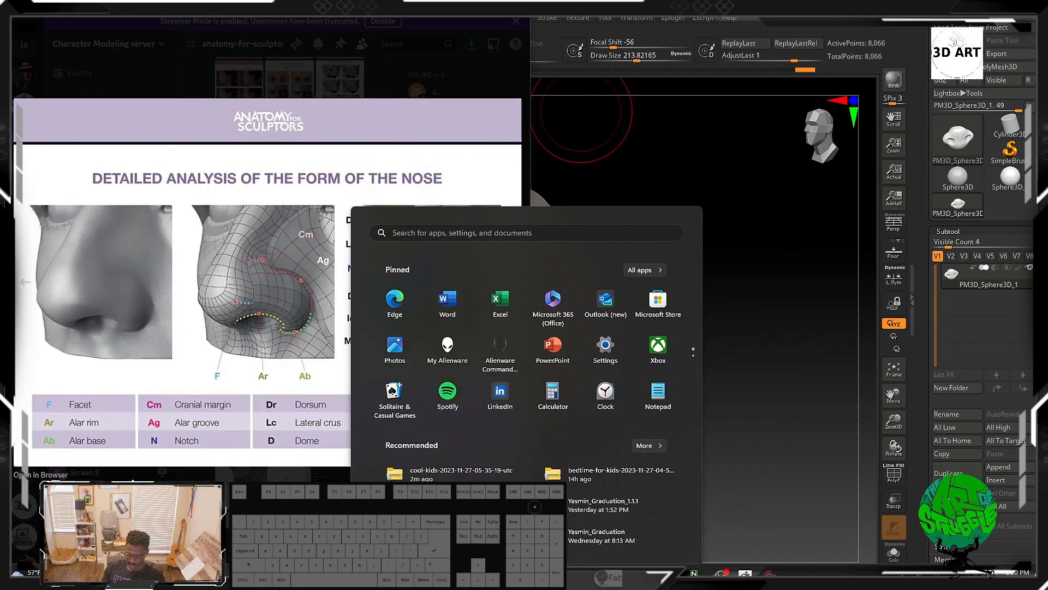
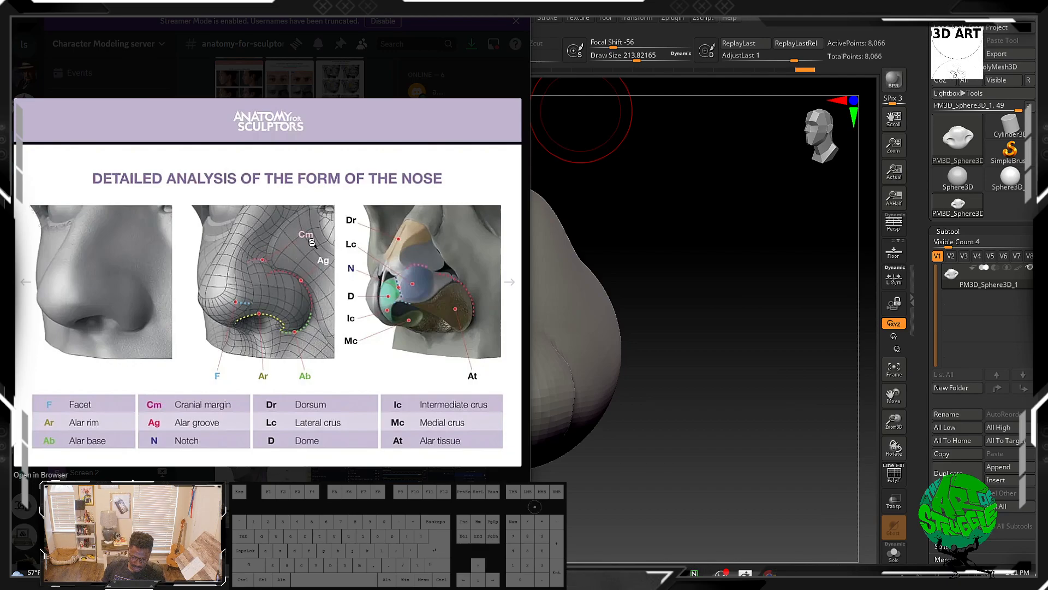
Step: Return to the sculpt, switch to a larger Move brush, and push the nose's overall form
left_click(673, 250)
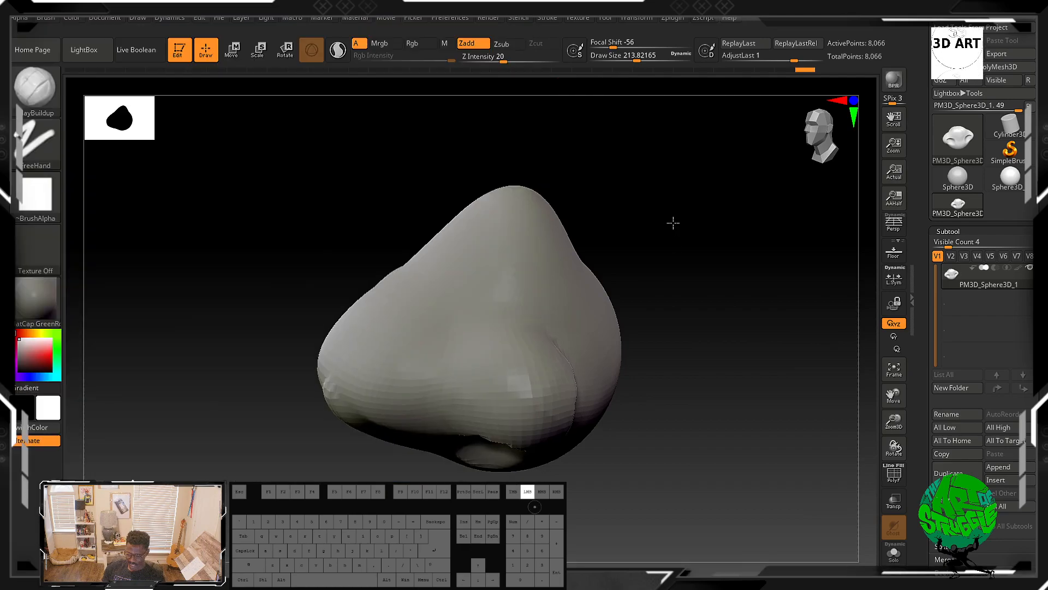
mouse_move(625, 237)
left_mouse_down()
mouse_move(639, 234)
mouse_move(623, 227)
left_mouse_up()
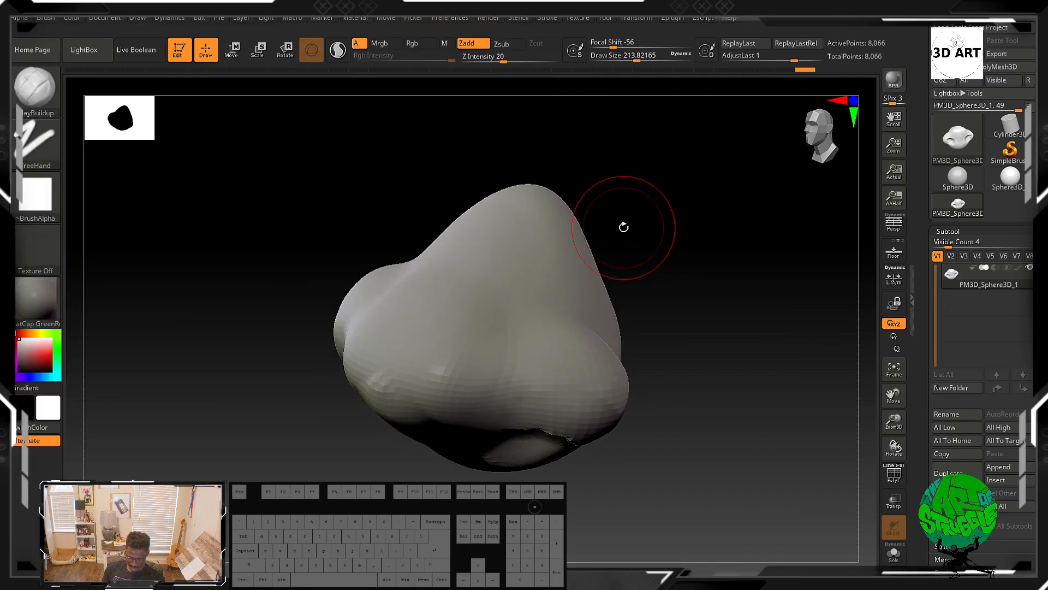
left_click_drag(696, 341, 640, 244)
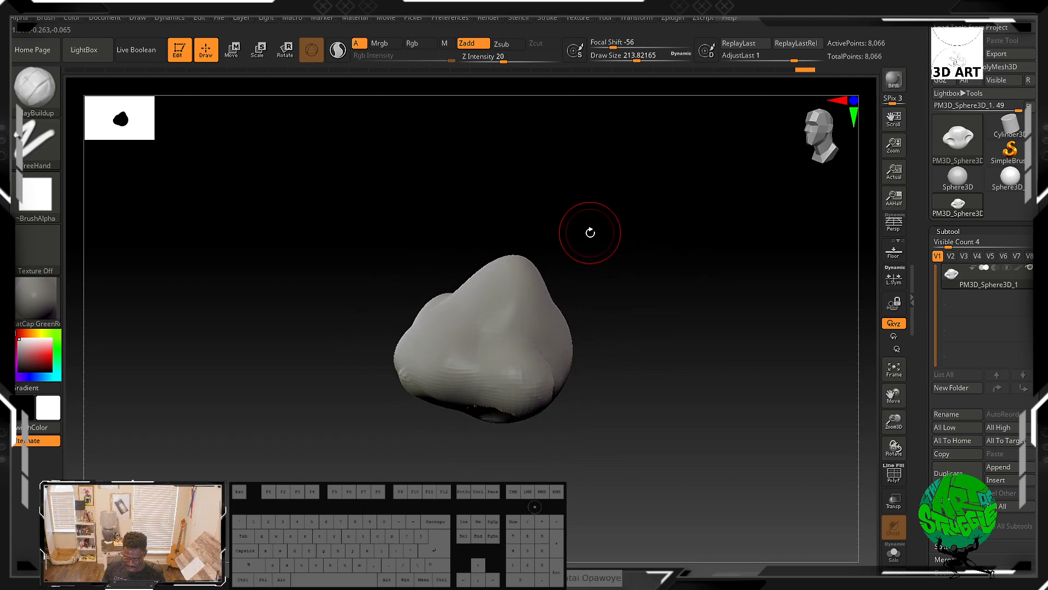
key("b")
key("m")
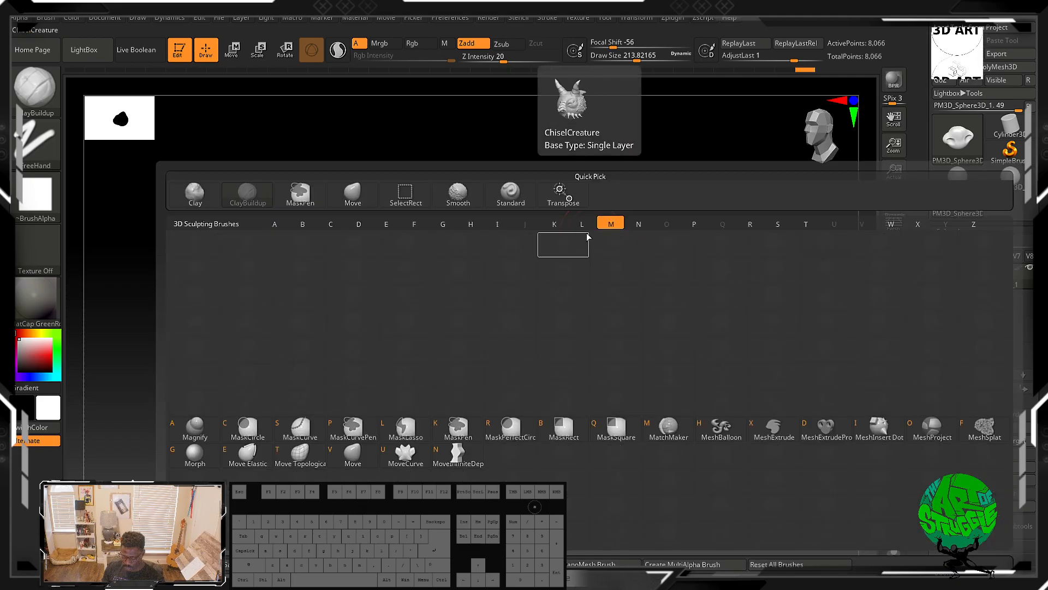
key("v")
key("bracketright")
mouse_move(516, 268)
left_mouse_down()
mouse_move(534, 247)
mouse_move(559, 274)
mouse_move(568, 250)
mouse_move(594, 253)
mouse_move(631, 236)
left_mouse_up()
key("shift")
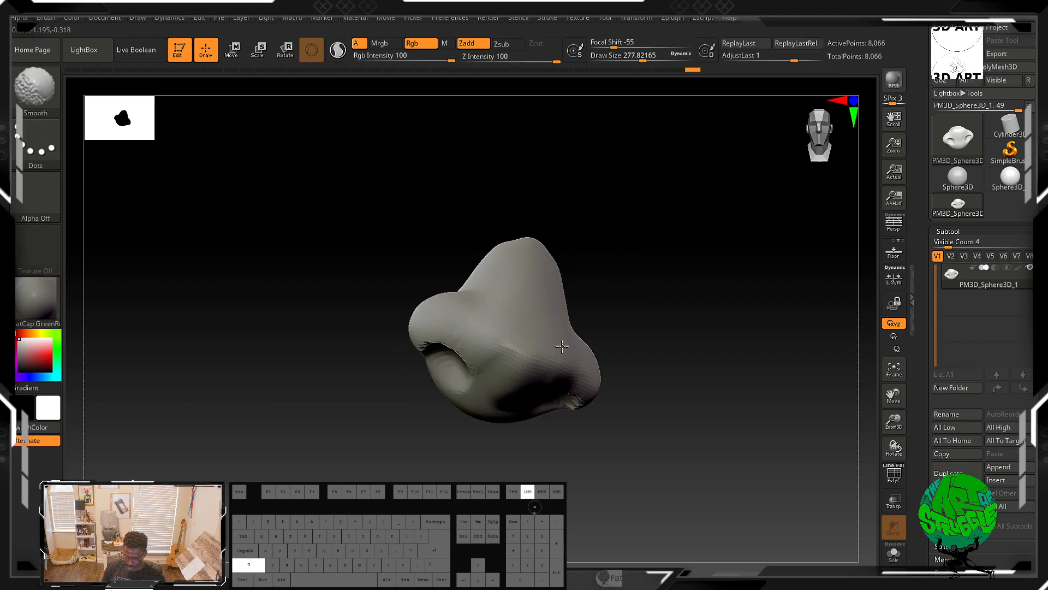
left_click_drag(679, 351, 552, 371)
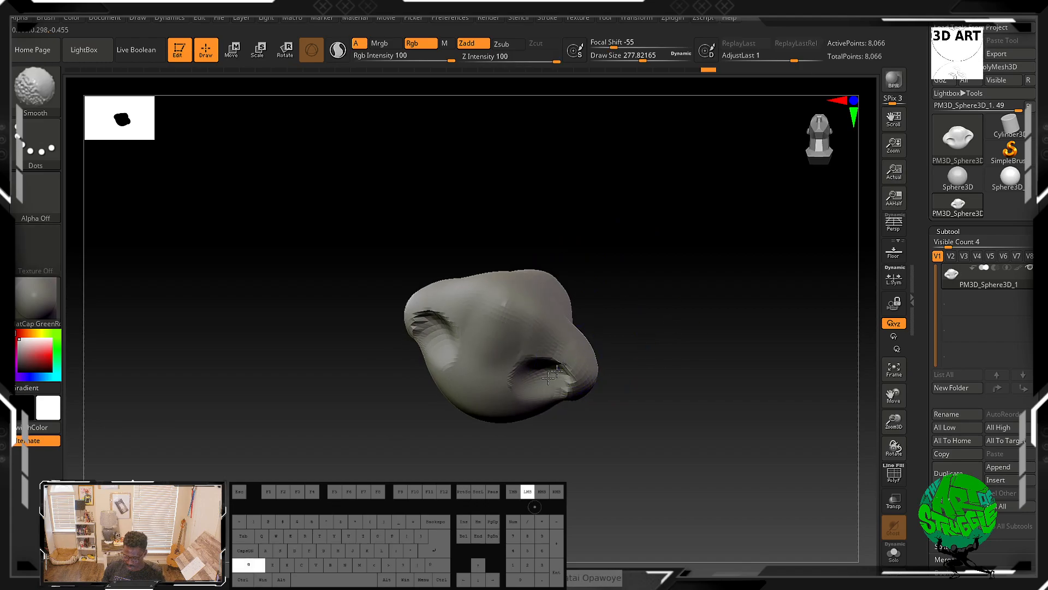
left_click_drag(645, 307, 608, 307)
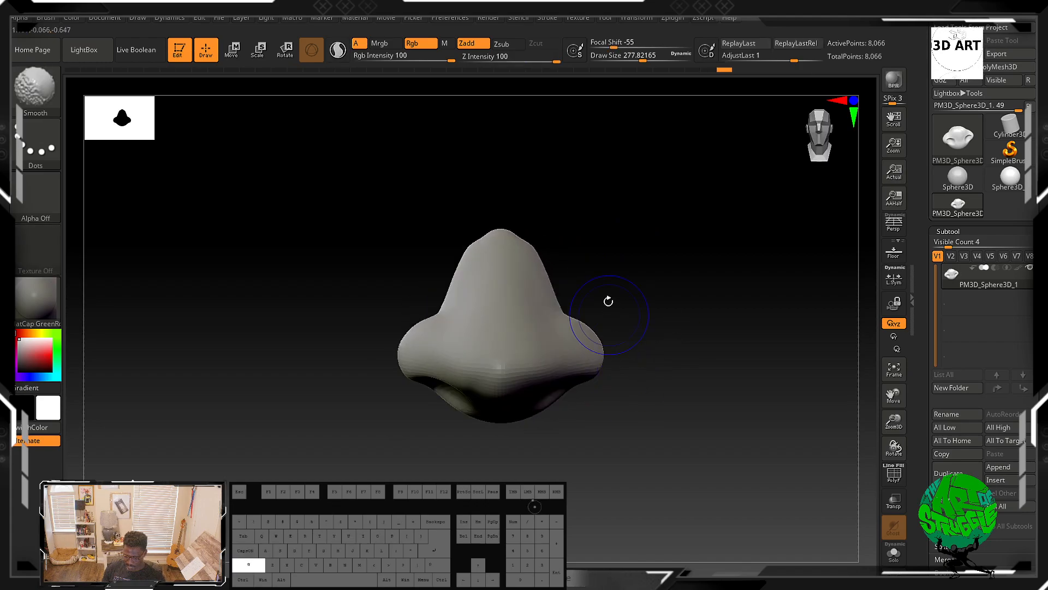
Step: Try building up the nose bridge with a smaller ClayBuildup brush, undoing all of those strokes
key("b")
key("c")
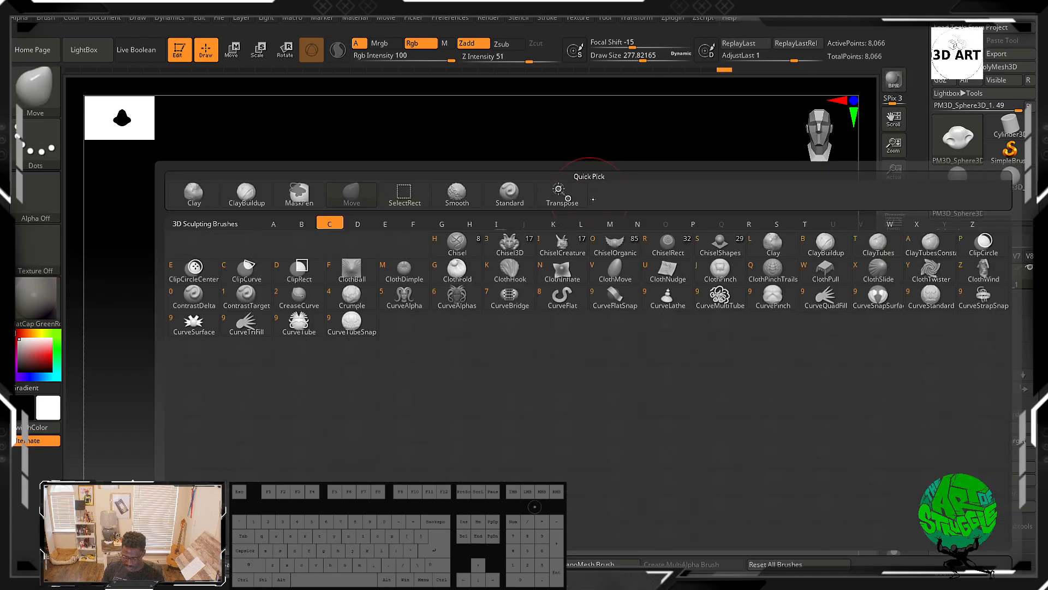
key("i")
key("b")
key("c")
key("b")
key("bracketleft")
key("bracketleft")
key("bracketleft")
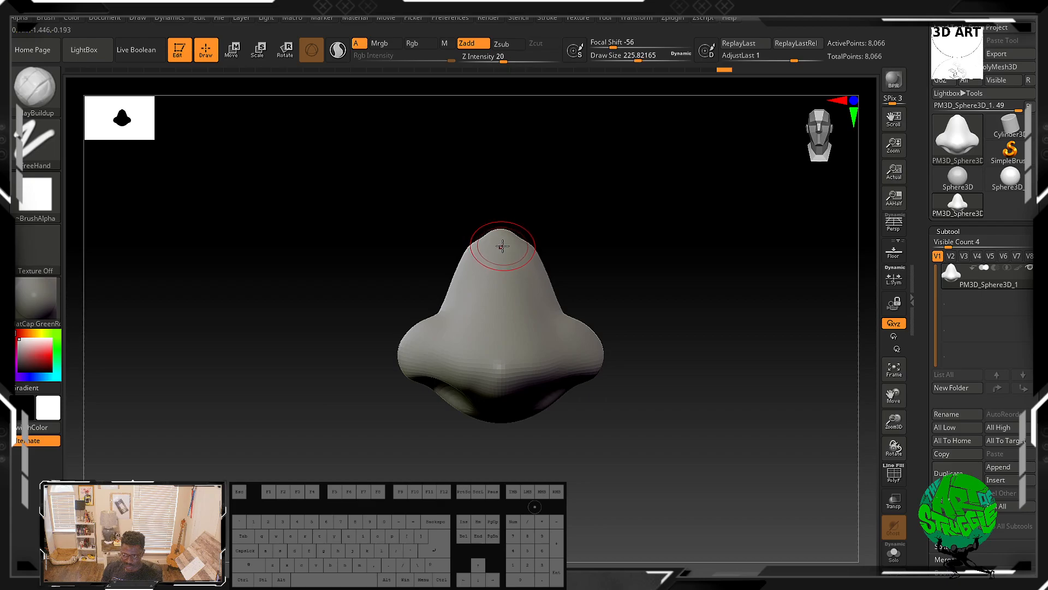
left_click_drag(503, 247, 507, 319)
key("ctrl+z")
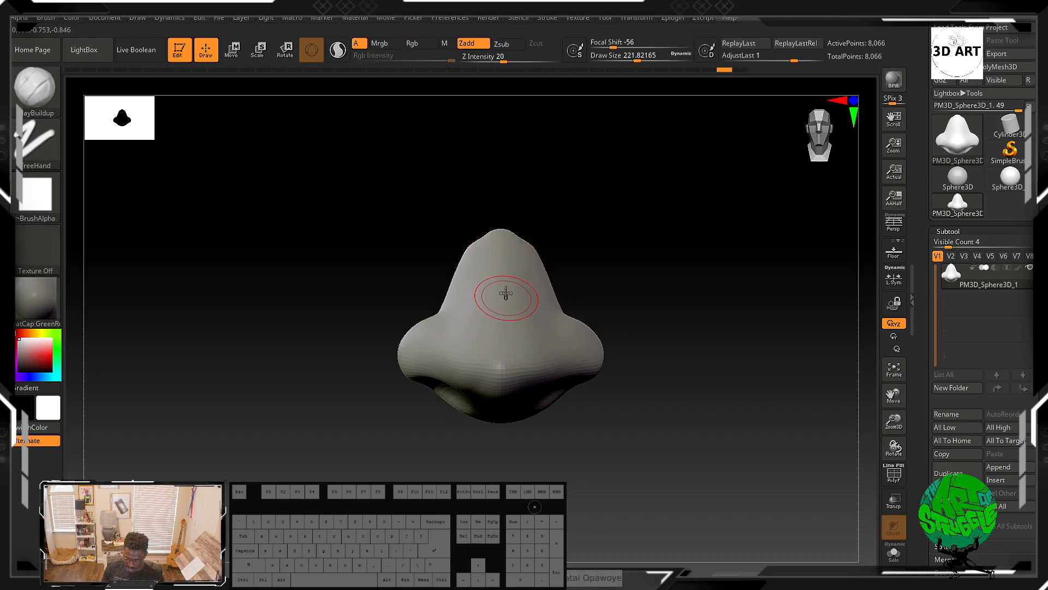
left_click_drag(503, 235, 499, 339)
key("shift")
left_click_drag(508, 259, 513, 341, "shift")
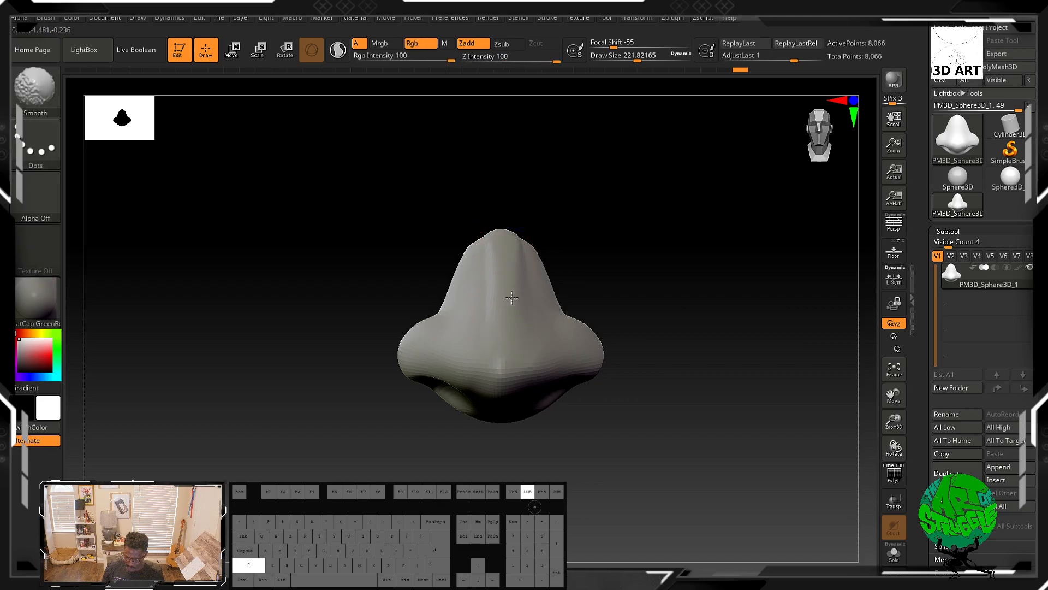
left_click_drag(592, 257, 564, 274)
left_click_drag(486, 260, 469, 365)
key("ctrl+z")
key("ctrl+z")
key("ctrl+z")
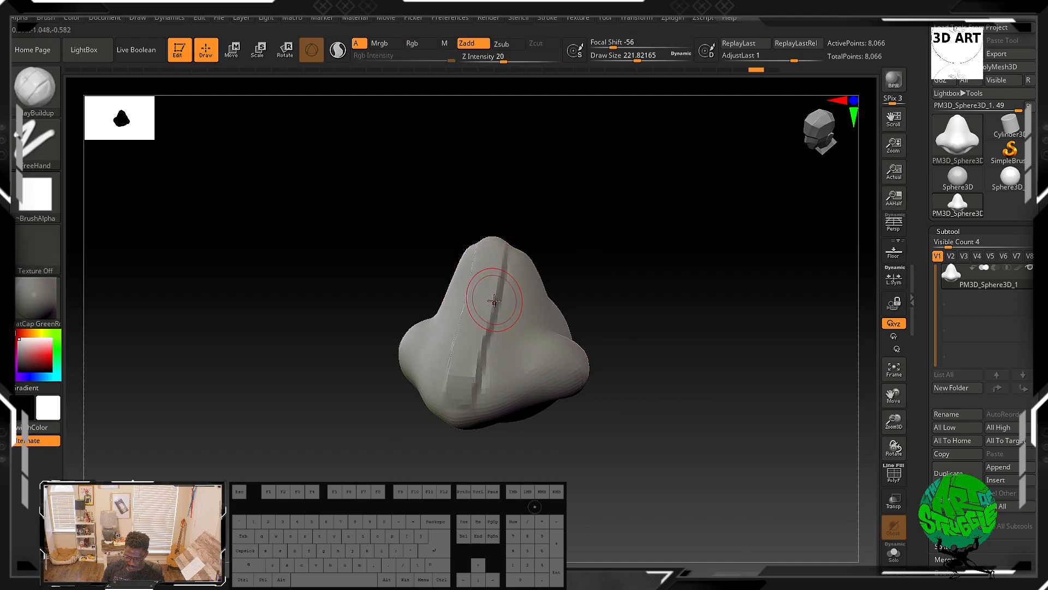
key("ctrl+z")
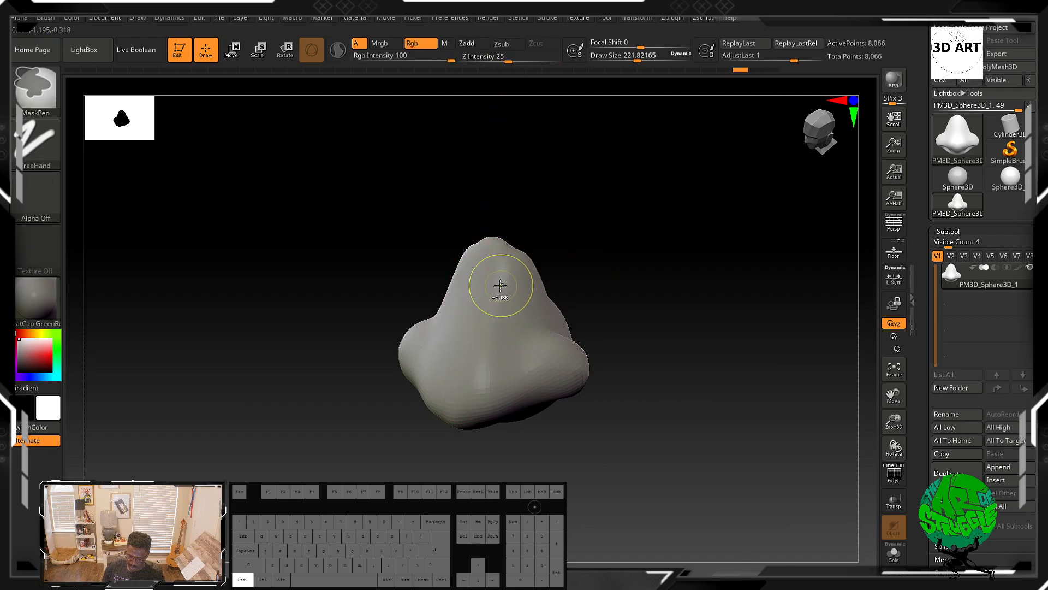
Step: Set ClayBuildup's Z Intensity to 3 and build up the nose bridge with vertical strokes
left_click(476, 56)
type("2")
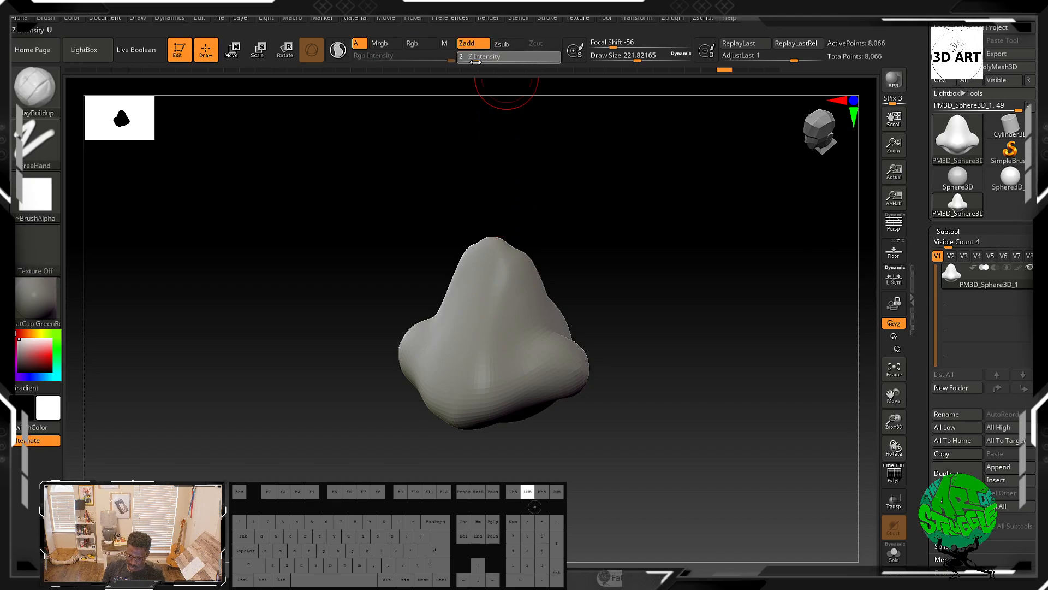
left_click_drag(475, 61, 478, 61)
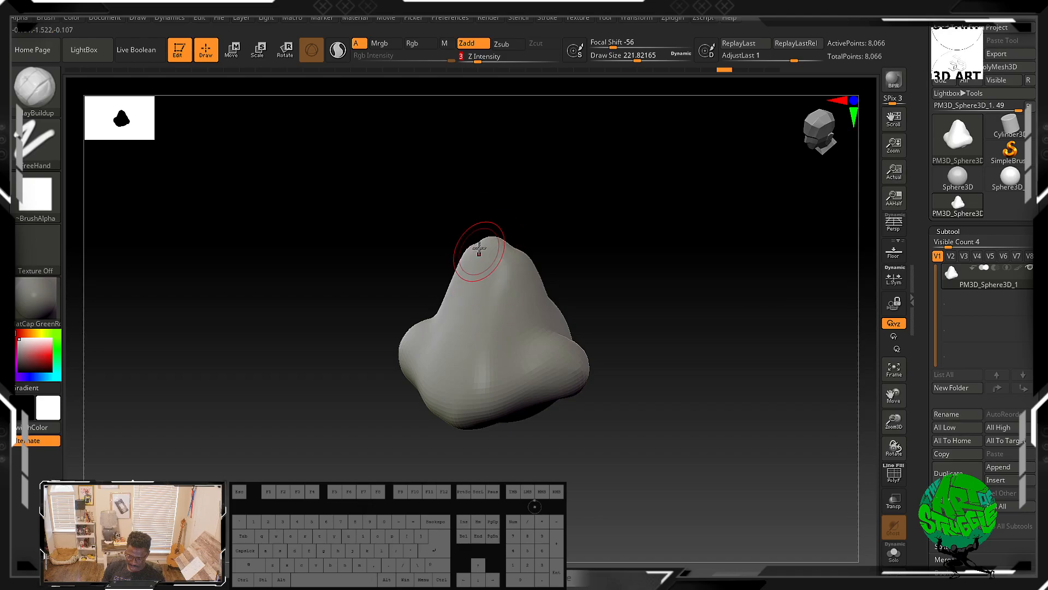
left_click_drag(493, 244, 462, 381)
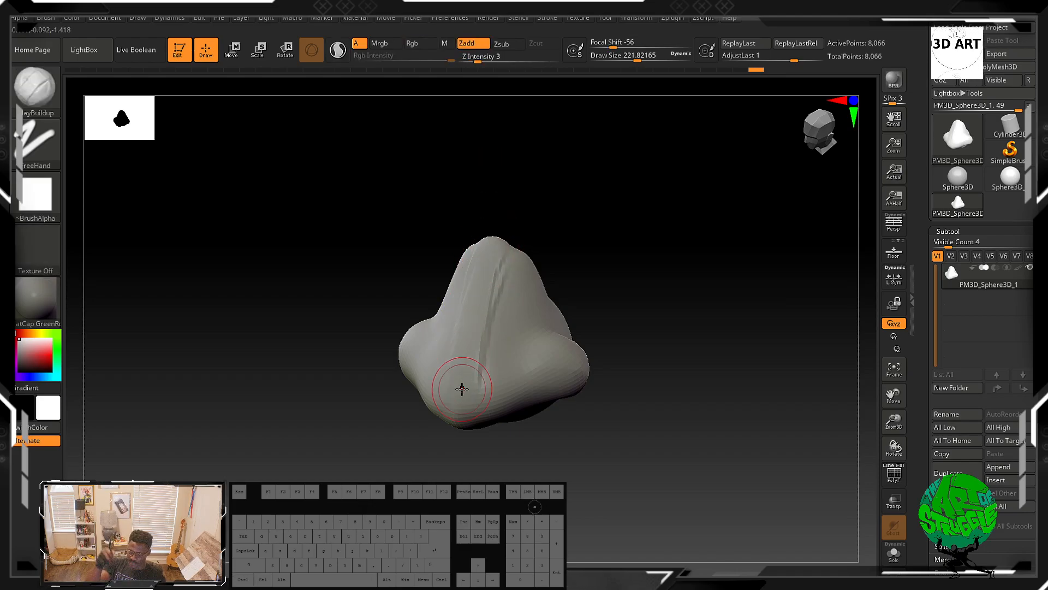
left_click_drag(562, 289, 663, 242)
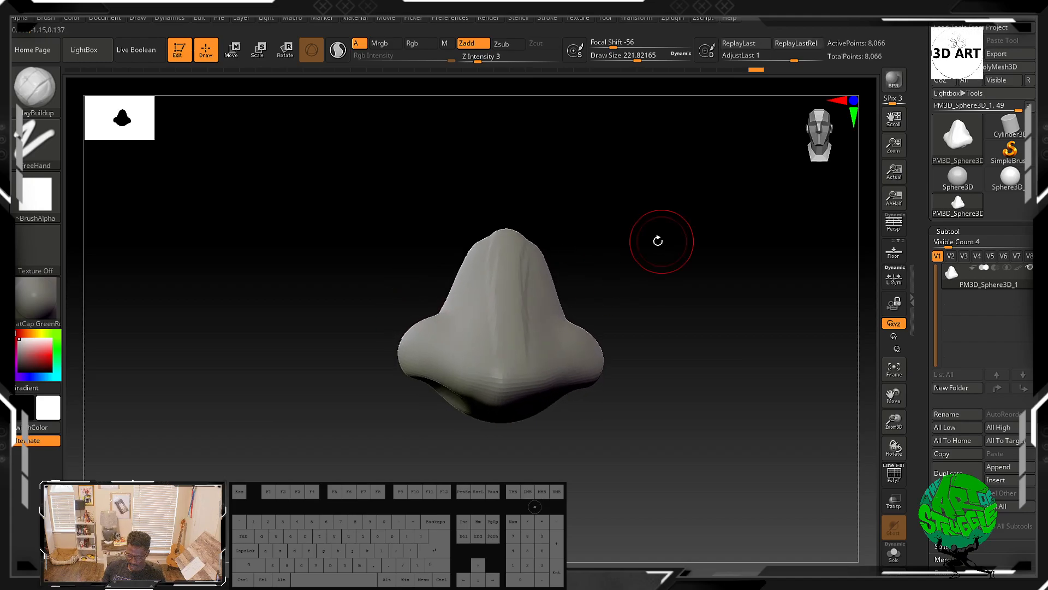
left_click_drag(510, 273, 509, 338, "alt")
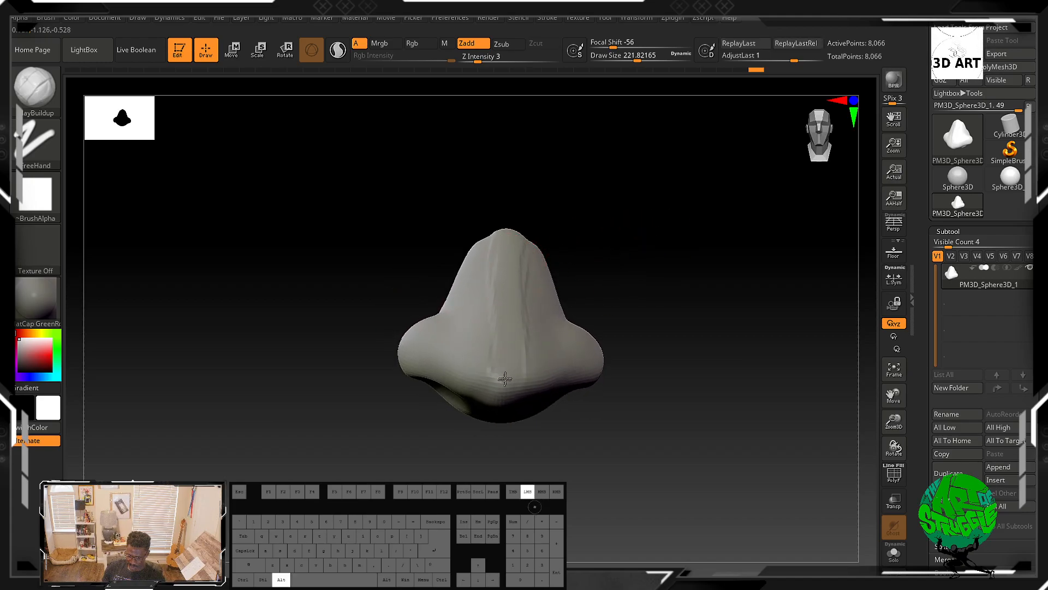
left_click_drag(518, 379, 529, 368, "alt")
mouse_move(662, 236)
left_mouse_down()
mouse_move(638, 269)
mouse_move(484, 277)
mouse_move(463, 402)
left_mouse_up()
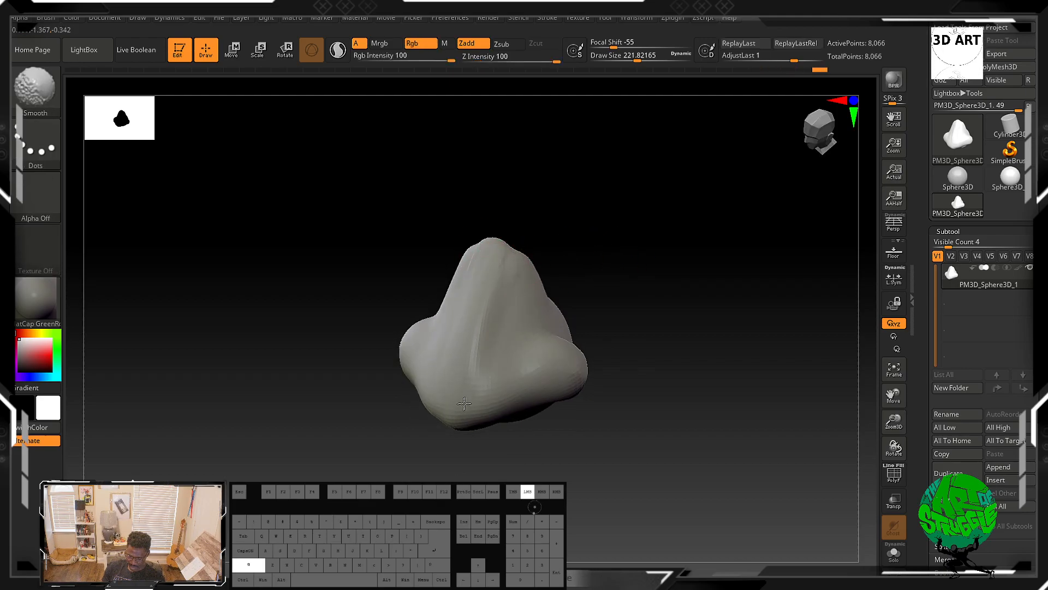
Step: Refine the bridge and sides of the nose with further light ClayBuildup strokes
left_click_drag(494, 241, 495, 237, "shift")
left_click_drag(604, 224, 643, 221)
mouse_move(536, 268)
left_mouse_down("alt")
mouse_move(539, 299)
mouse_move(536, 284)
mouse_move(594, 266)
left_mouse_up("alt")
key("ctrl")
key("ctrl+z")
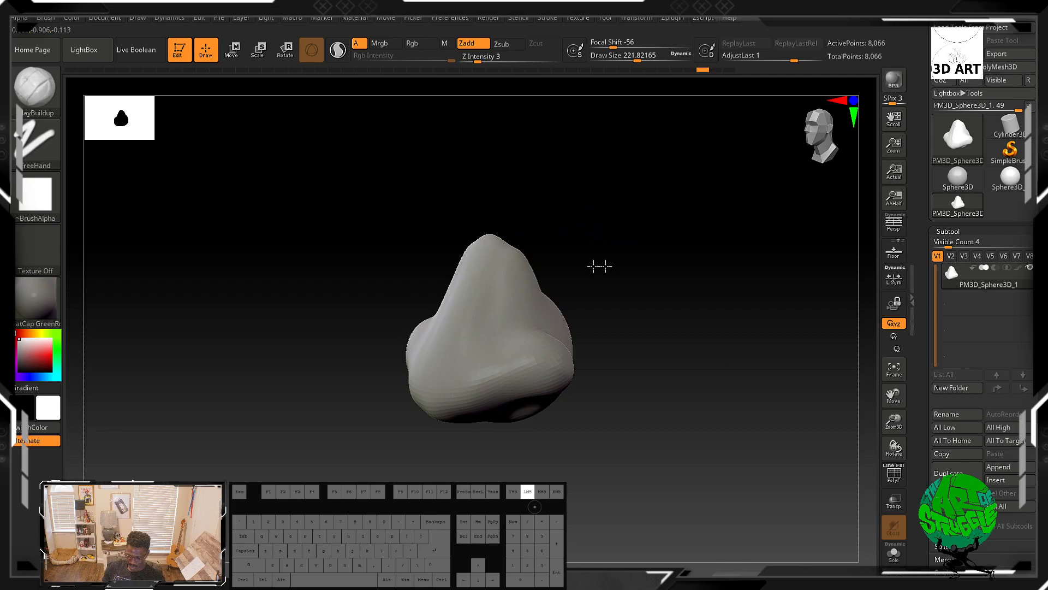
key("alt")
mouse_move(520, 283)
left_mouse_down("alt")
mouse_move(503, 315)
mouse_move(522, 291)
mouse_move(513, 297)
left_mouse_up("alt")
mouse_move(585, 250)
left_mouse_down()
mouse_move(616, 267)
mouse_move(573, 244)
left_mouse_up()
mouse_move(470, 306)
left_mouse_down()
mouse_move(454, 362)
mouse_move(466, 299)
mouse_move(451, 340)
mouse_move(453, 369)
left_mouse_up()
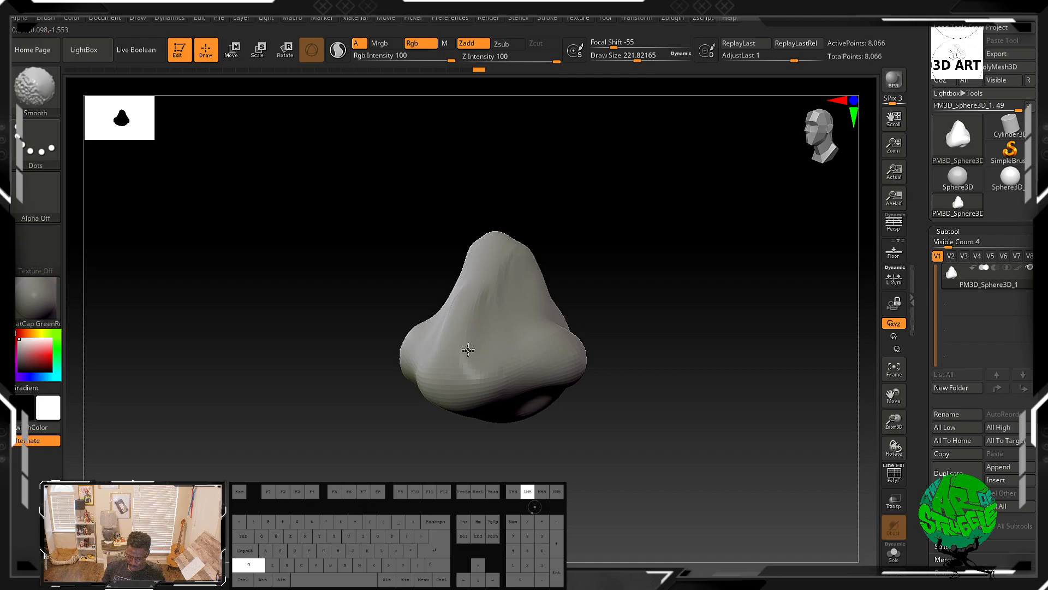
left_click_drag(509, 246, 513, 254, "shift")
mouse_move(598, 236)
left_mouse_down()
mouse_move(636, 235)
mouse_move(590, 254)
left_mouse_up()
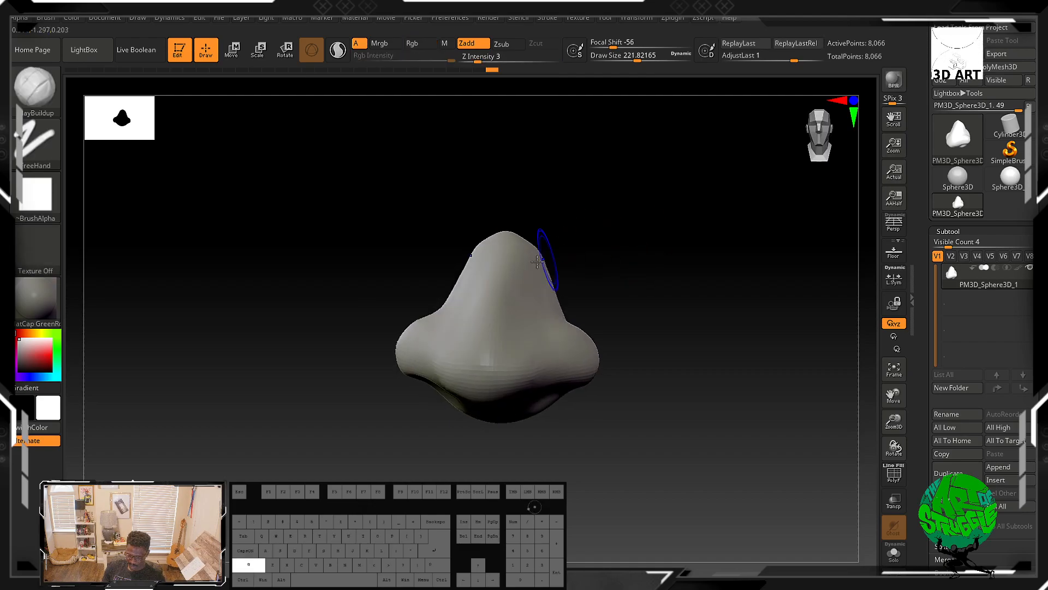
mouse_move(490, 281)
left_mouse_down("shift")
mouse_move(510, 276)
mouse_move(510, 252)
left_mouse_up("shift")
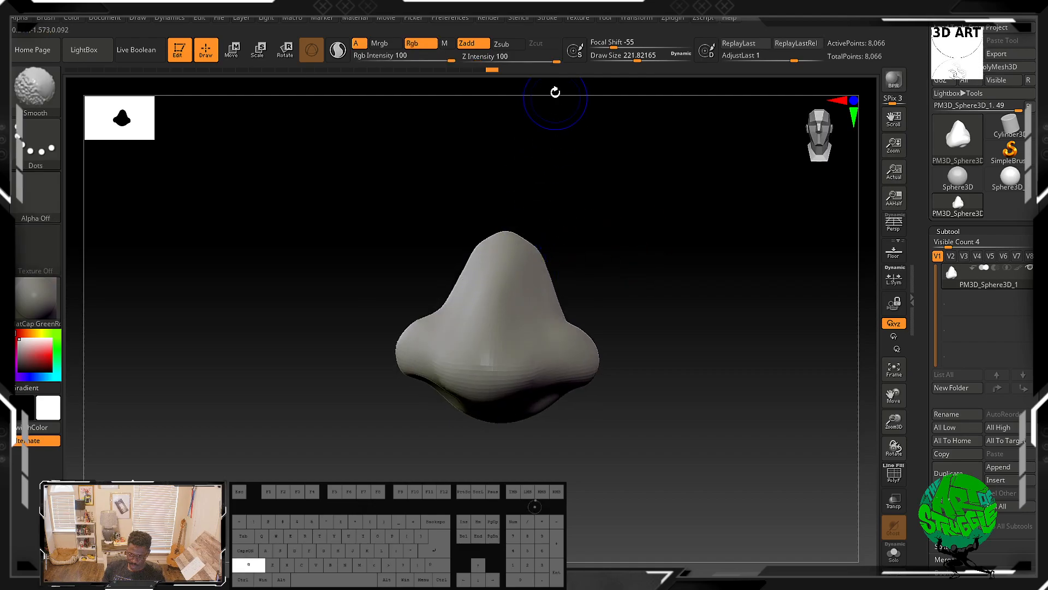
Step: Set the Smooth brush's Z Intensity to 23 and smooth along the nose bridge
left_click_drag(551, 58, 507, 58)
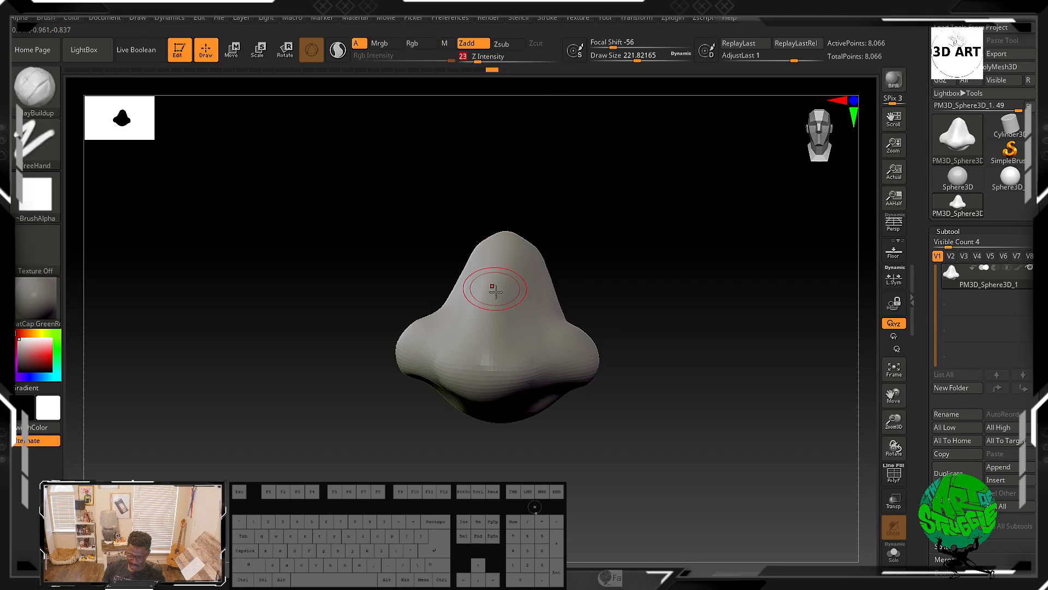
left_click_drag(512, 250, 485, 348)
mouse_move(503, 247)
left_mouse_down()
mouse_move(470, 359)
mouse_move(476, 328)
mouse_move(474, 347)
mouse_move(503, 324)
mouse_move(501, 265)
mouse_move(476, 351)
left_mouse_up()
left_click_drag(494, 269, 484, 363, "alt")
mouse_move(487, 350)
left_mouse_down("shift")
mouse_move(517, 238)
mouse_move(500, 244)
mouse_move(500, 259)
mouse_move(516, 264)
mouse_move(510, 276)
left_mouse_up("shift")
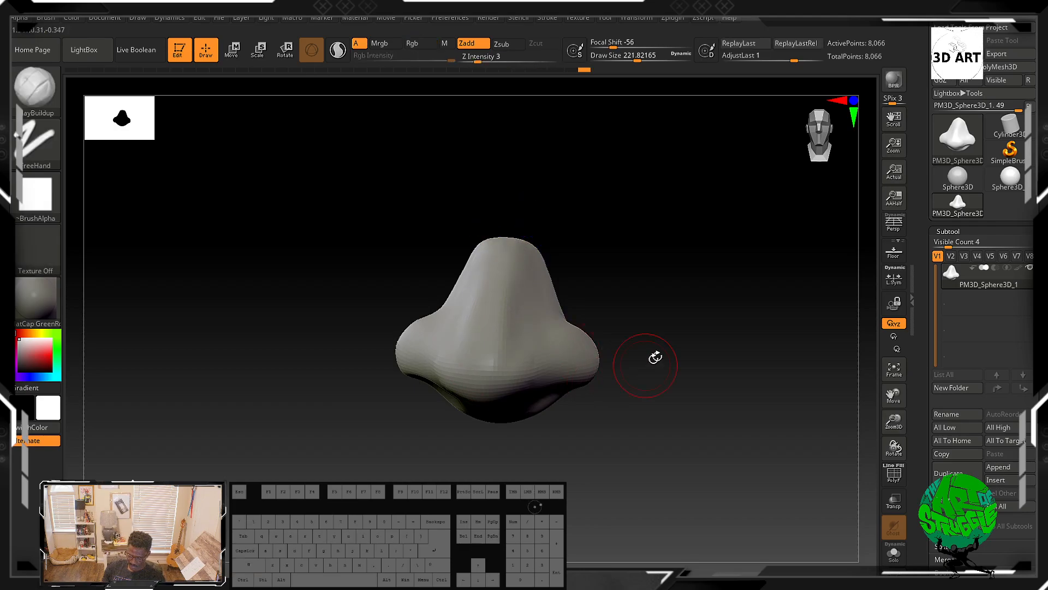
Step: Smooth and soften the areas around both nostrils on the nose's underside
left_click_drag(650, 360, 636, 344)
left_click(641, 343)
mouse_move(471, 349)
left_mouse_down()
mouse_move(471, 376)
mouse_move(445, 360)
mouse_move(455, 374)
mouse_move(448, 349)
left_mouse_up()
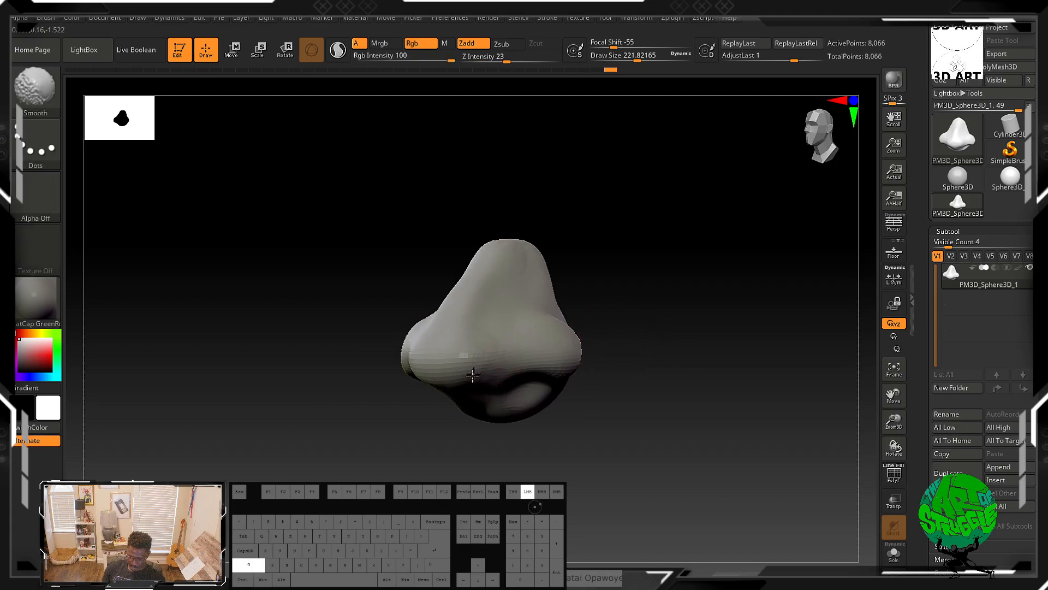
left_click_drag(613, 299, 640, 236)
left_click_drag(520, 326, 506, 338)
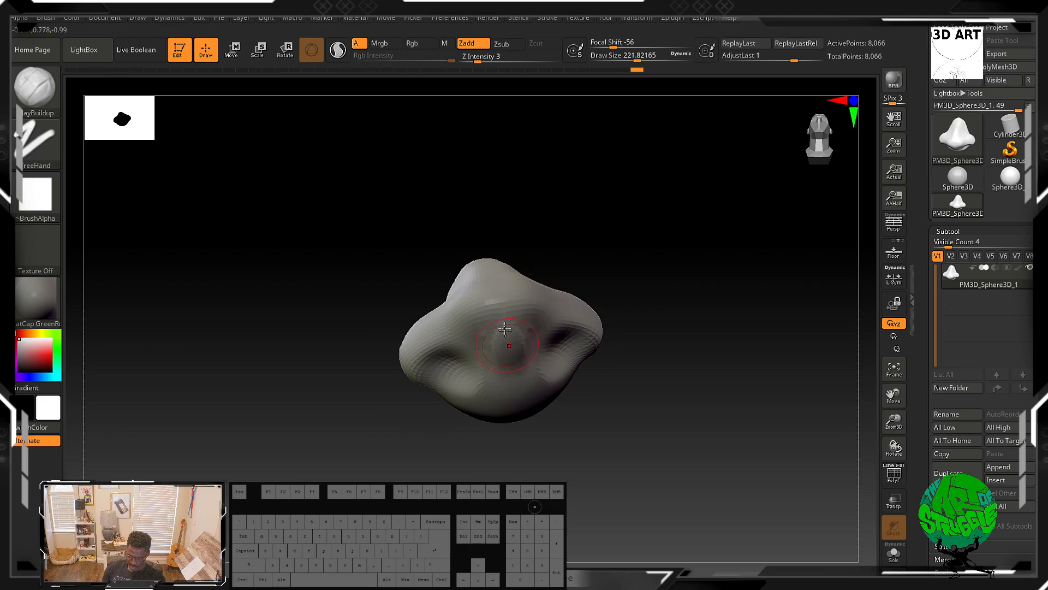
key("shift")
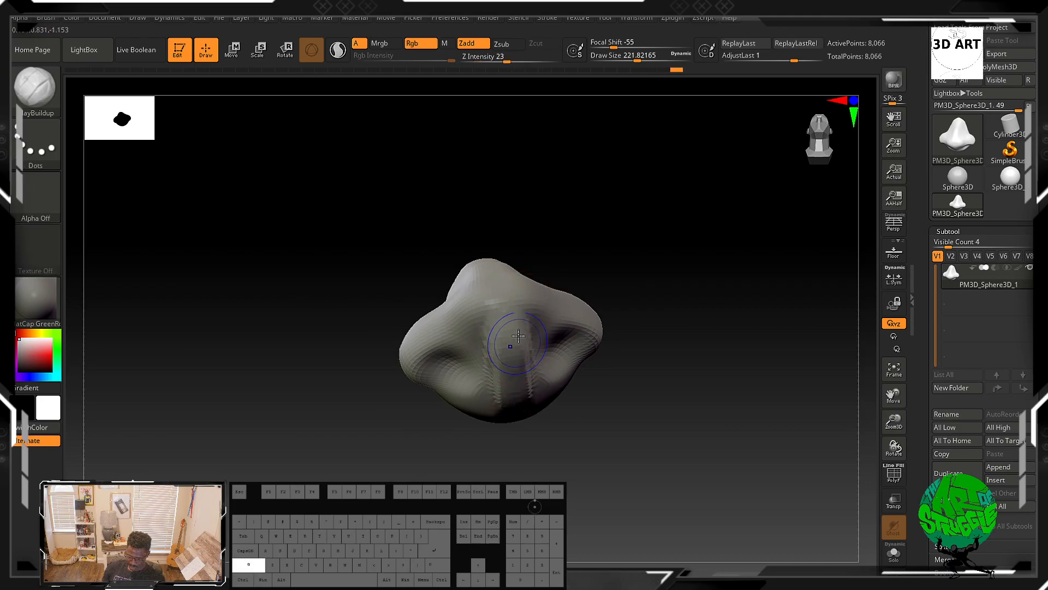
left_click_drag(521, 352, 521, 391, "shift")
mouse_move(576, 352)
left_mouse_down("alt")
mouse_move(564, 342)
mouse_move(551, 350)
left_mouse_up("alt")
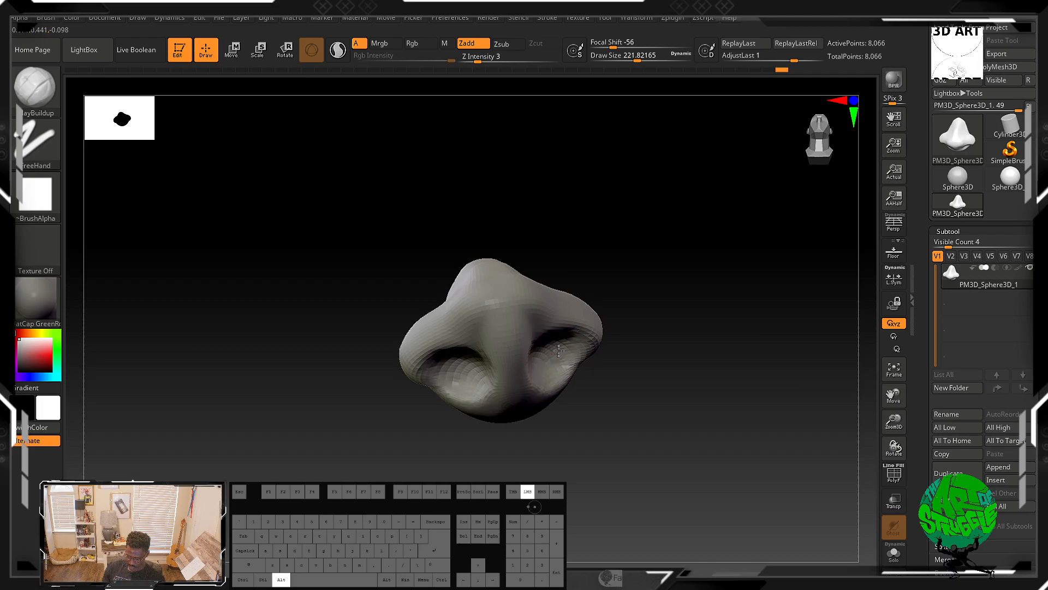
Step: Refine the nostril openings and alar rims with ClayBuildup and smoothing strokes
mouse_move(662, 346)
left_mouse_down()
mouse_move(646, 290)
mouse_move(555, 317)
mouse_move(534, 341)
mouse_move(494, 279)
mouse_move(486, 290)
mouse_move(530, 296)
mouse_move(513, 294)
mouse_move(500, 319)
left_mouse_up()
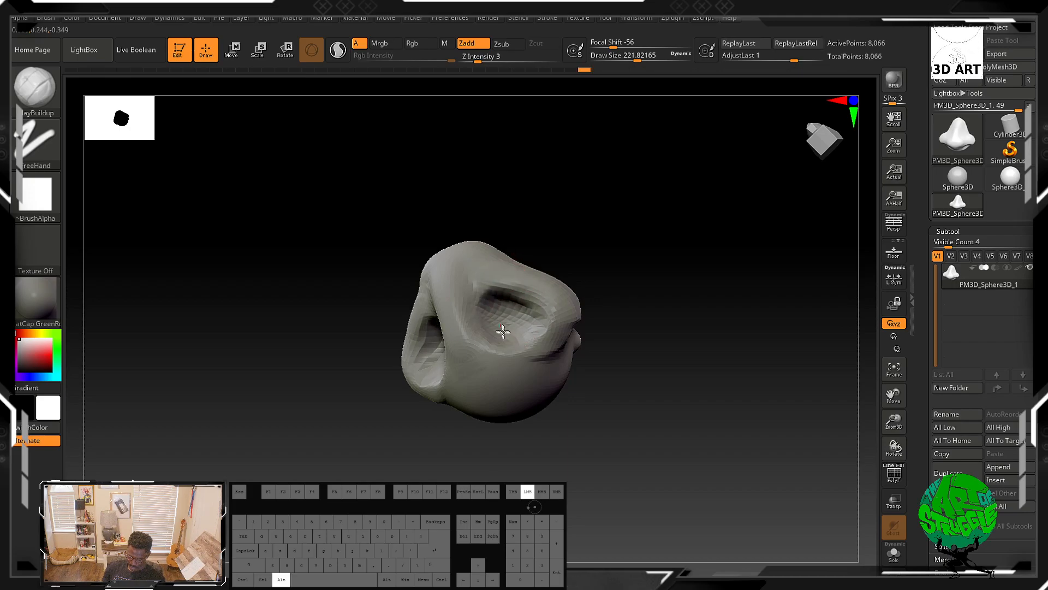
left_click_drag(507, 310, 503, 304, "alt")
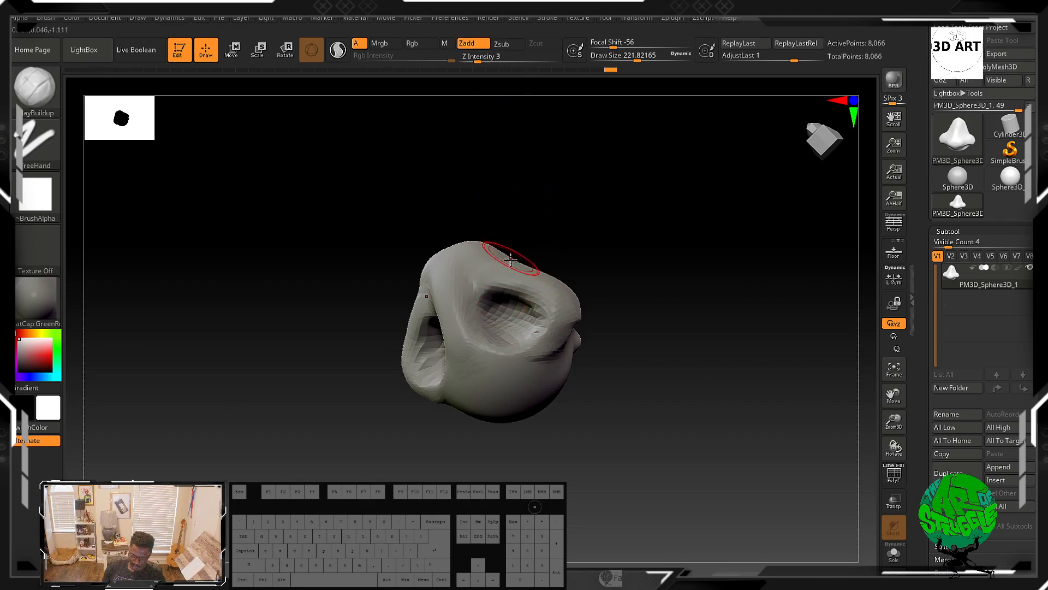
mouse_move(513, 322)
left_mouse_down("alt")
mouse_move(521, 313)
mouse_move(505, 291)
left_mouse_up("alt")
mouse_move(617, 241)
left_mouse_down()
mouse_move(679, 334)
mouse_move(714, 321)
mouse_move(697, 231)
mouse_move(638, 256)
mouse_move(624, 218)
left_mouse_up()
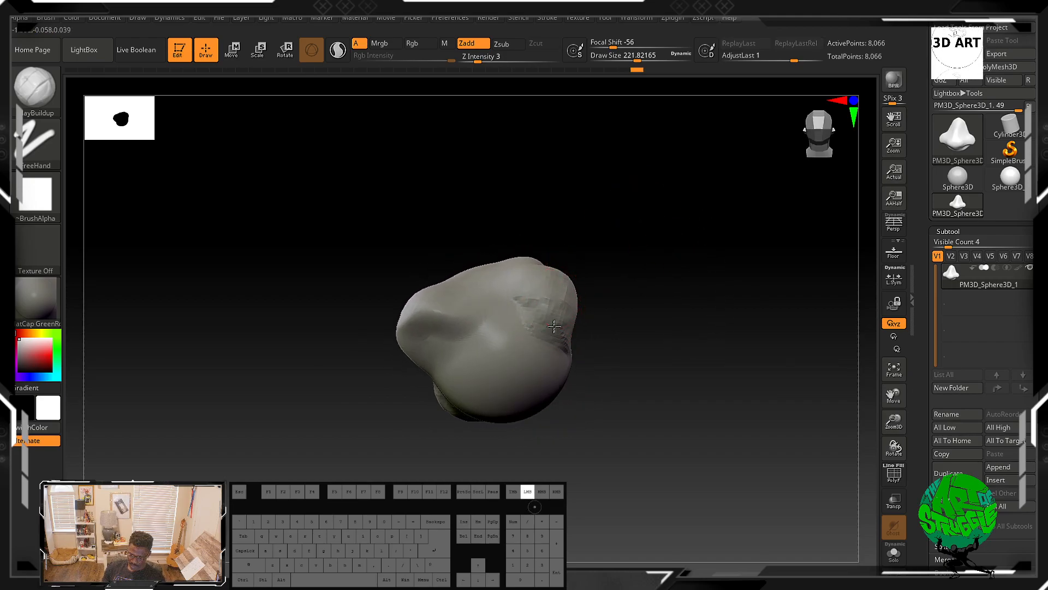
key("shift")
mouse_move(612, 322)
left_mouse_down()
mouse_move(678, 330)
mouse_move(651, 339)
mouse_move(709, 349)
mouse_move(494, 361)
left_mouse_up()
mouse_move(635, 390)
left_mouse_down()
mouse_move(601, 407)
mouse_move(614, 395)
left_mouse_up()
mouse_move(486, 356)
left_mouse_down()
mouse_move(505, 374)
mouse_move(496, 367)
mouse_move(497, 382)
mouse_move(511, 362)
mouse_move(492, 377)
left_mouse_up()
mouse_move(619, 374)
left_mouse_down()
mouse_move(655, 339)
mouse_move(631, 304)
mouse_move(612, 306)
left_mouse_up()
mouse_move(446, 310)
left_mouse_down()
mouse_move(432, 339)
mouse_move(491, 349)
mouse_move(480, 351)
left_mouse_up()
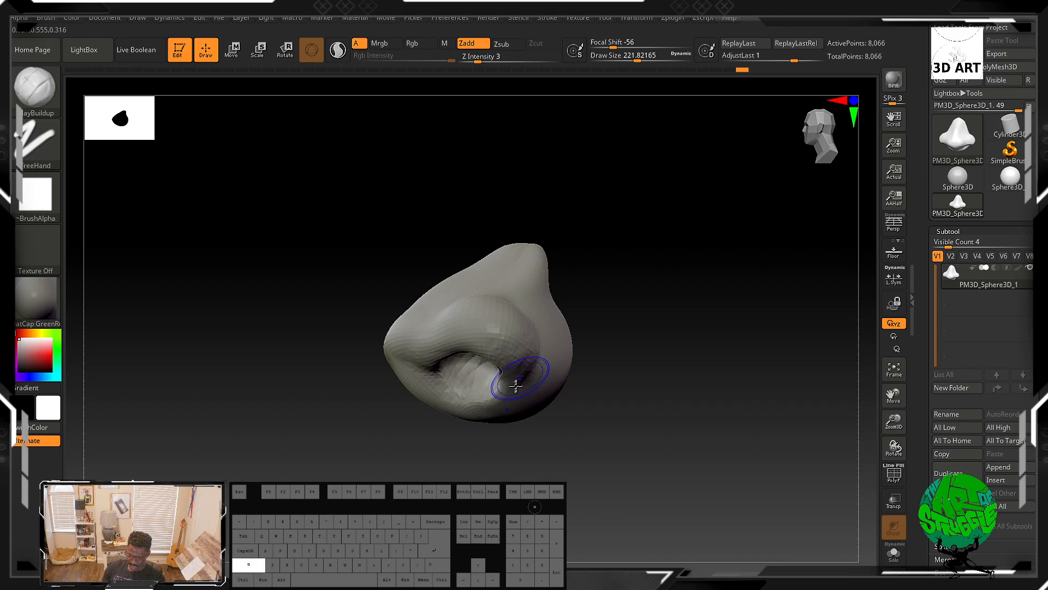
left_click_drag(628, 278, 653, 302)
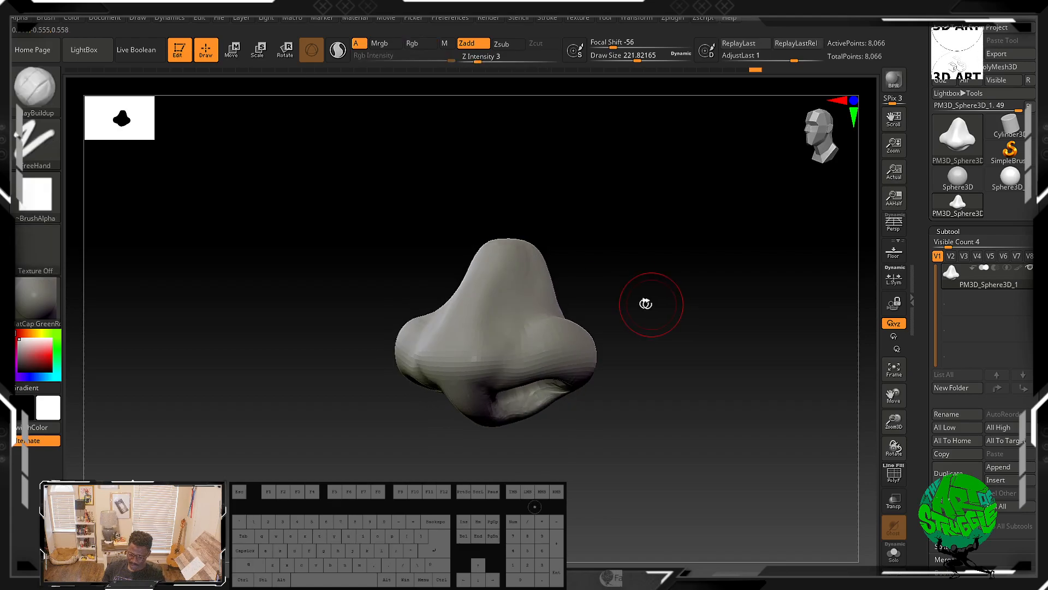
mouse_move(500, 249)
left_mouse_down("shift")
mouse_move(476, 307)
mouse_move(483, 300)
left_mouse_up("shift")
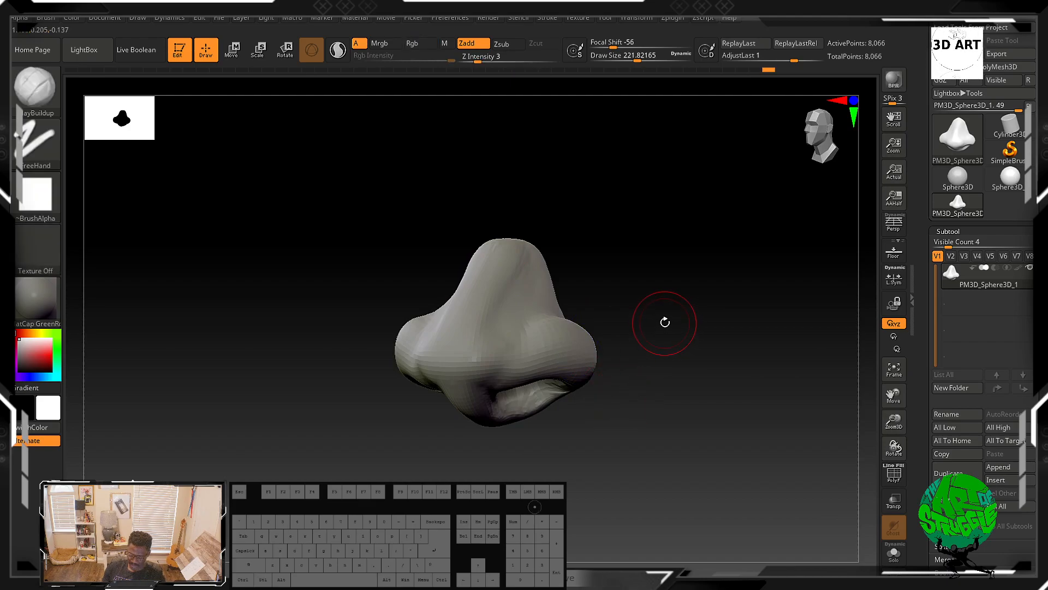
Step: Compare the nose with the anatomy reference image and inspect the nose from several angles
key("alt+Tab")
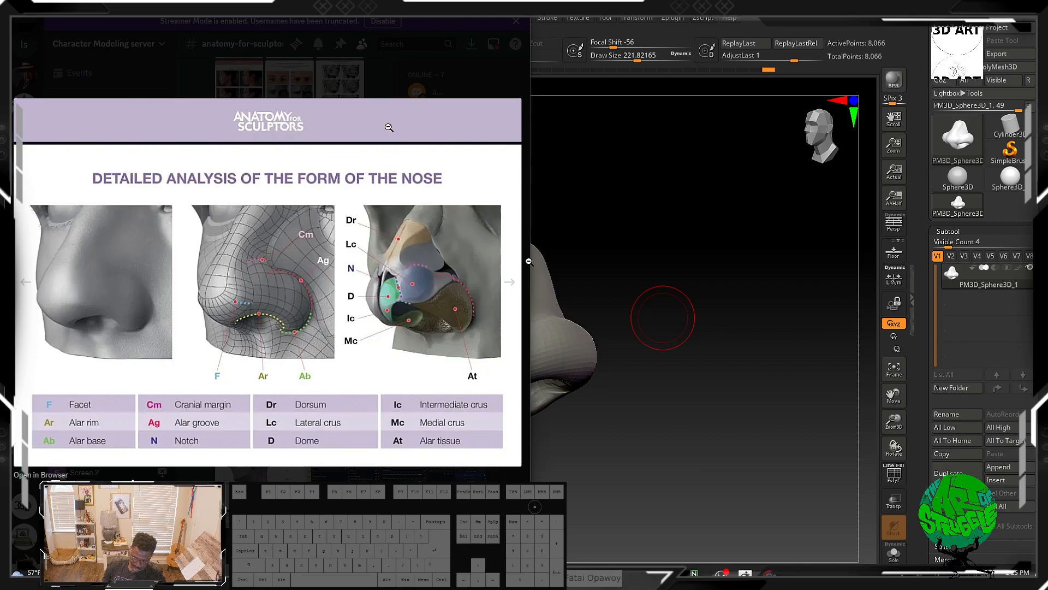
left_click(548, 91)
left_click_drag(491, 293, 676, 349)
mouse_move(657, 302)
left_mouse_down()
mouse_move(697, 355)
mouse_move(655, 325)
mouse_move(655, 385)
mouse_move(592, 374)
mouse_move(671, 367)
mouse_move(650, 335)
mouse_move(599, 349)
mouse_move(608, 355)
mouse_move(574, 337)
mouse_move(500, 407)
left_mouse_up()
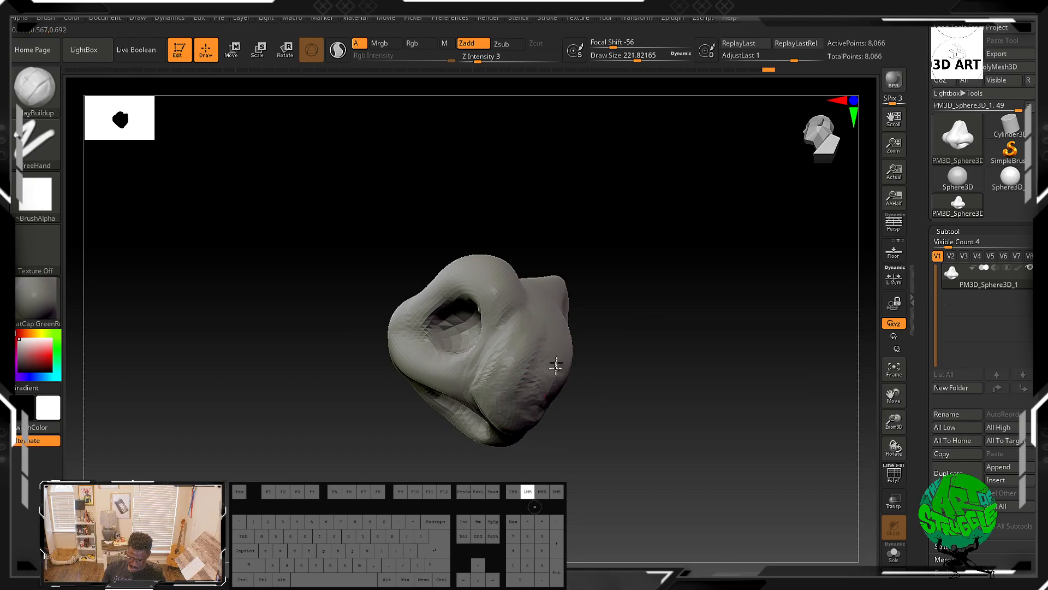
mouse_move(537, 313)
left_mouse_down()
mouse_move(613, 341)
mouse_move(508, 388)
left_mouse_up()
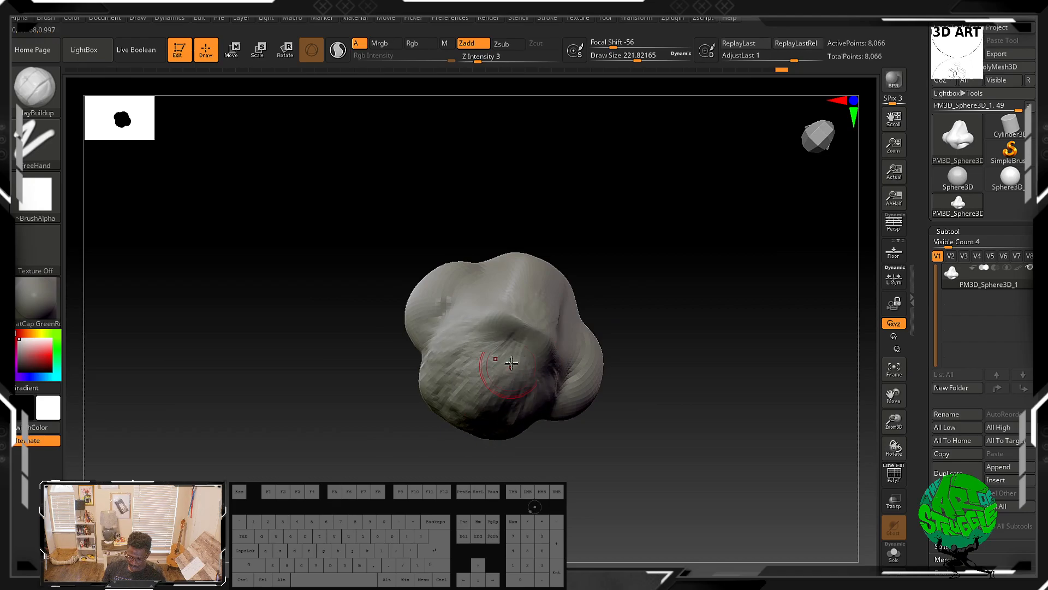
mouse_move(517, 347)
left_mouse_down()
mouse_move(527, 424)
mouse_move(493, 406)
left_mouse_up()
mouse_move(674, 376)
left_mouse_down()
mouse_move(690, 303)
mouse_move(664, 262)
left_mouse_up()
left_click_drag(526, 339, 553, 365)
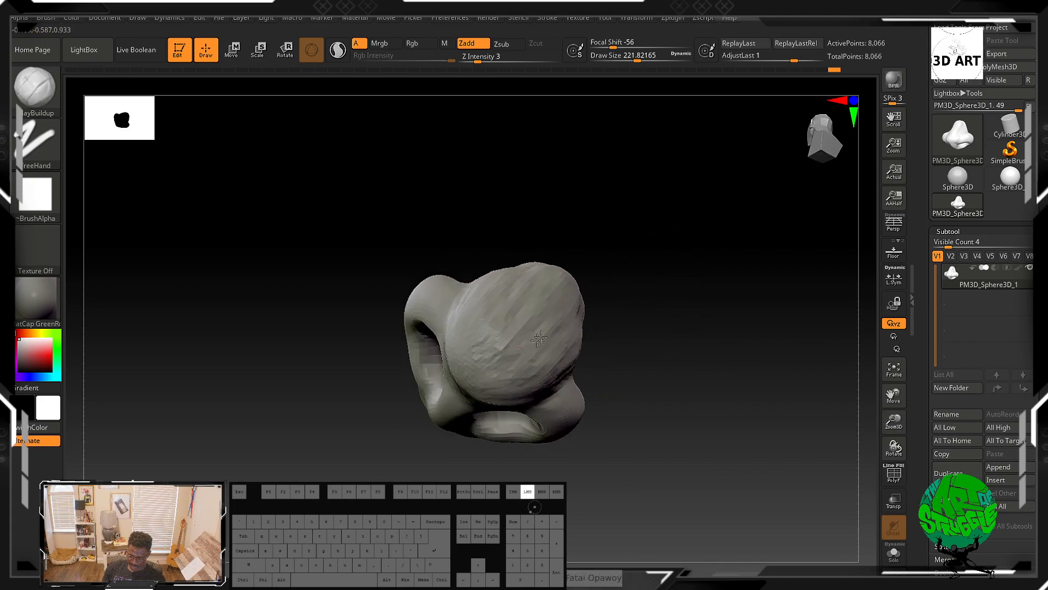
left_click_drag(636, 322, 716, 339)
left_click_drag(577, 336, 570, 300)
mouse_move(601, 354)
left_mouse_down()
mouse_move(693, 244)
mouse_move(704, 208)
mouse_move(650, 224)
mouse_move(540, 316)
mouse_move(535, 360)
left_mouse_up()
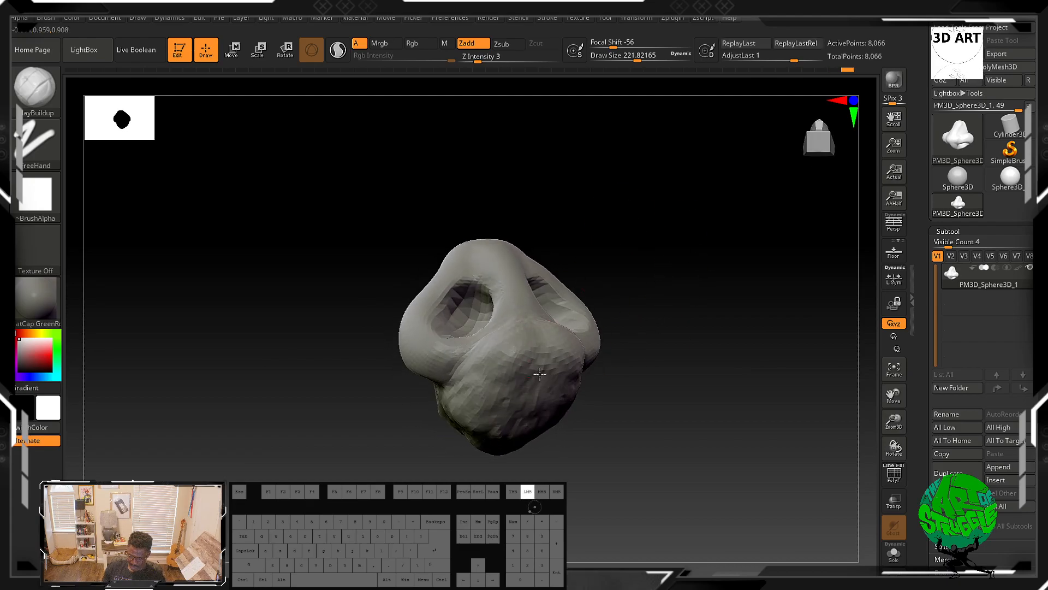
mouse_move(466, 400)
left_mouse_down()
mouse_move(459, 371)
mouse_move(437, 382)
mouse_move(445, 392)
left_mouse_up()
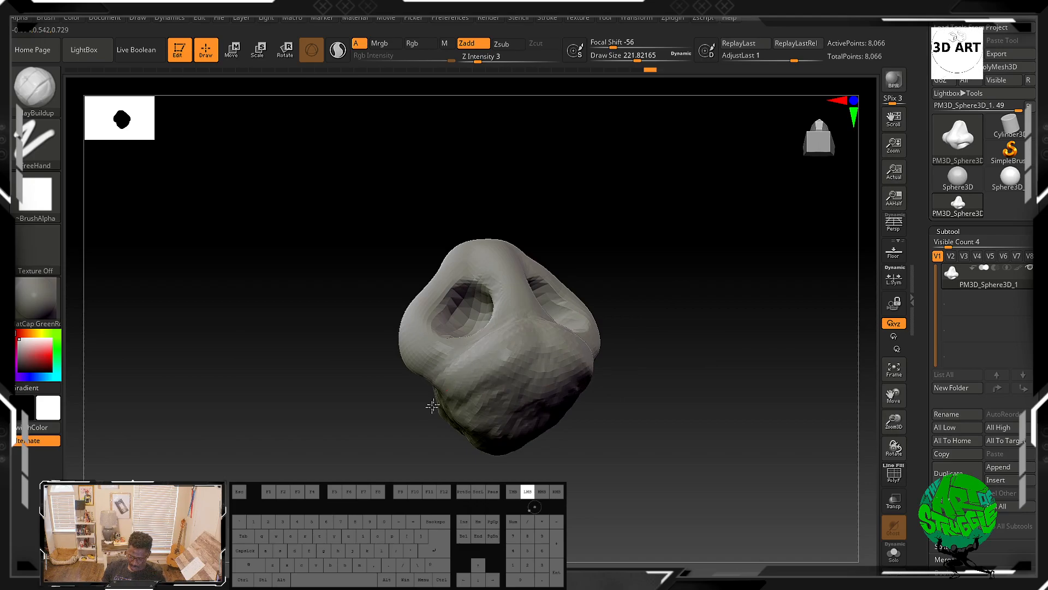
mouse_move(512, 402)
left_mouse_down()
mouse_move(489, 433)
mouse_move(565, 398)
mouse_move(587, 357)
mouse_move(692, 416)
mouse_move(676, 407)
mouse_move(627, 428)
mouse_move(613, 405)
left_mouse_up()
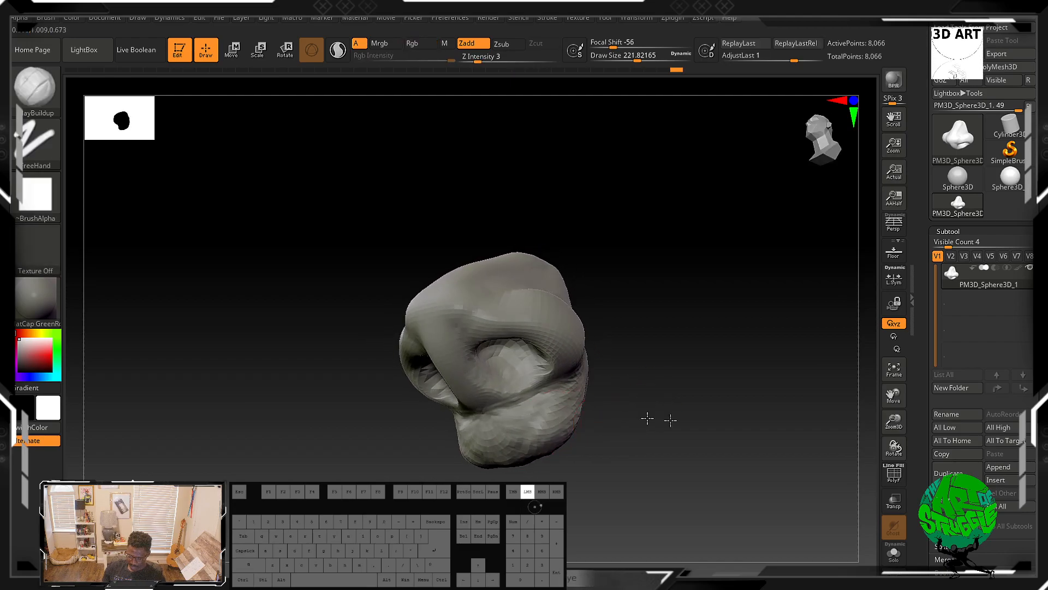
left_click_drag(562, 431, 583, 425)
mouse_move(517, 440)
left_mouse_down()
mouse_move(526, 401)
mouse_move(538, 415)
mouse_move(570, 347)
mouse_move(552, 425)
mouse_move(517, 438)
left_mouse_up()
left_click_drag(656, 405, 603, 385)
mouse_move(506, 323)
left_mouse_down()
mouse_move(495, 383)
mouse_move(431, 404)
mouse_move(415, 382)
mouse_move(491, 338)
mouse_move(509, 381)
mouse_move(423, 322)
mouse_move(526, 317)
left_mouse_up()
mouse_move(554, 395)
left_mouse_down()
mouse_move(538, 434)
mouse_move(417, 432)
mouse_move(470, 342)
mouse_move(435, 372)
mouse_move(415, 341)
mouse_move(393, 382)
mouse_move(519, 445)
mouse_move(453, 420)
mouse_move(533, 440)
mouse_move(455, 449)
mouse_move(442, 382)
mouse_move(480, 349)
mouse_move(404, 349)
left_mouse_up()
left_click_drag(642, 310, 791, 247)
left_click_drag(737, 299, 595, 319)
Step: Switch to the Move brush, enlarge it to about 410, and reshape the nose's tip, bridge and base
key("b")
key("m")
key("v")
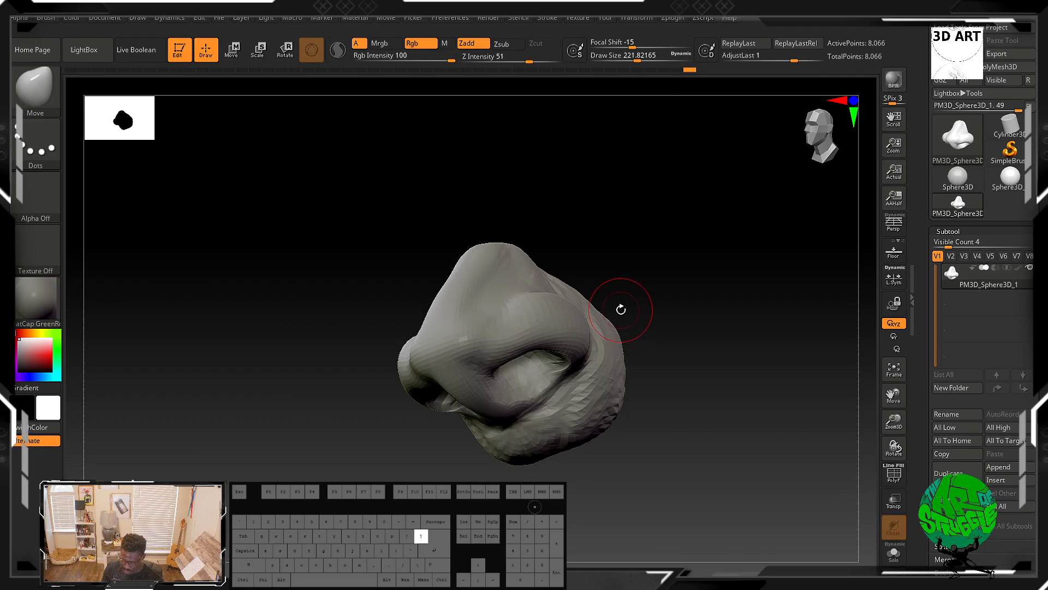
key("]")
left_click_drag(655, 256, 659, 332)
mouse_move(588, 280)
left_mouse_down()
mouse_move(588, 239)
mouse_move(558, 241)
mouse_move(565, 211)
mouse_move(542, 235)
mouse_move(515, 228)
left_mouse_up()
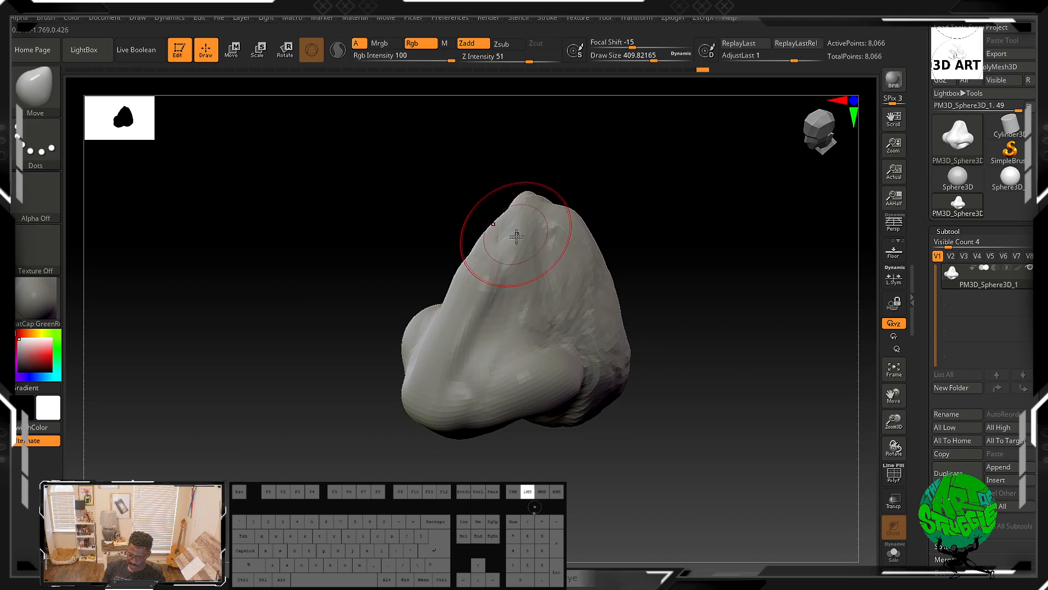
left_click_drag(567, 274, 586, 288)
mouse_move(596, 362)
left_mouse_down()
mouse_move(605, 381)
mouse_move(649, 367)
mouse_move(738, 287)
mouse_move(726, 306)
left_mouse_up()
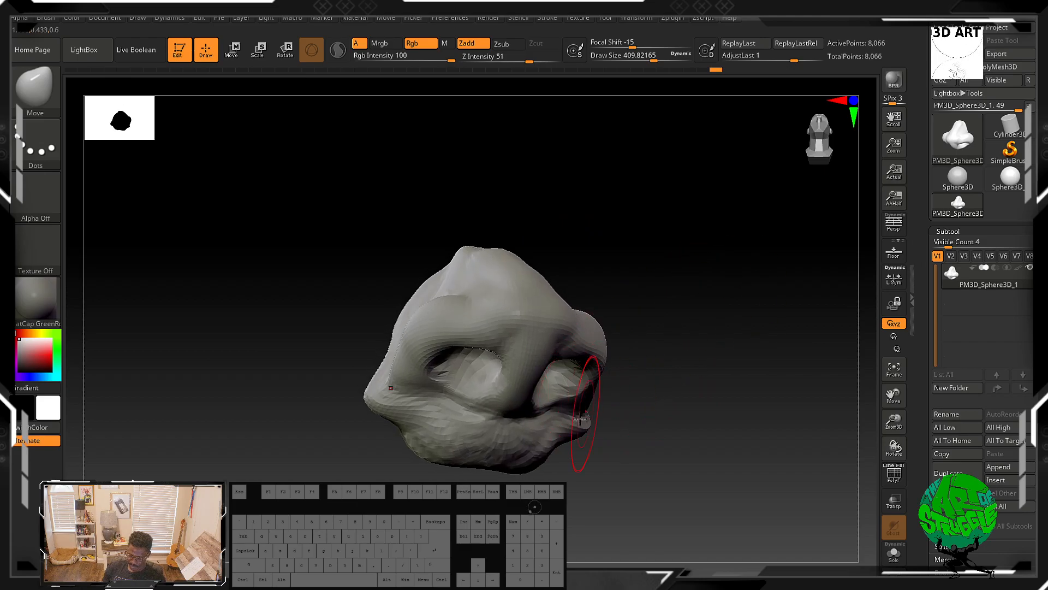
mouse_move(558, 450)
left_mouse_down()
mouse_move(592, 461)
mouse_move(591, 476)
mouse_move(533, 505)
mouse_move(535, 521)
left_mouse_up()
mouse_move(658, 440)
left_mouse_down()
mouse_move(695, 426)
mouse_move(714, 355)
left_mouse_up()
mouse_move(606, 390)
left_mouse_down()
mouse_move(608, 427)
mouse_move(582, 462)
left_mouse_up()
left_click_drag(517, 405, 511, 464)
left_click_drag(570, 443, 613, 421)
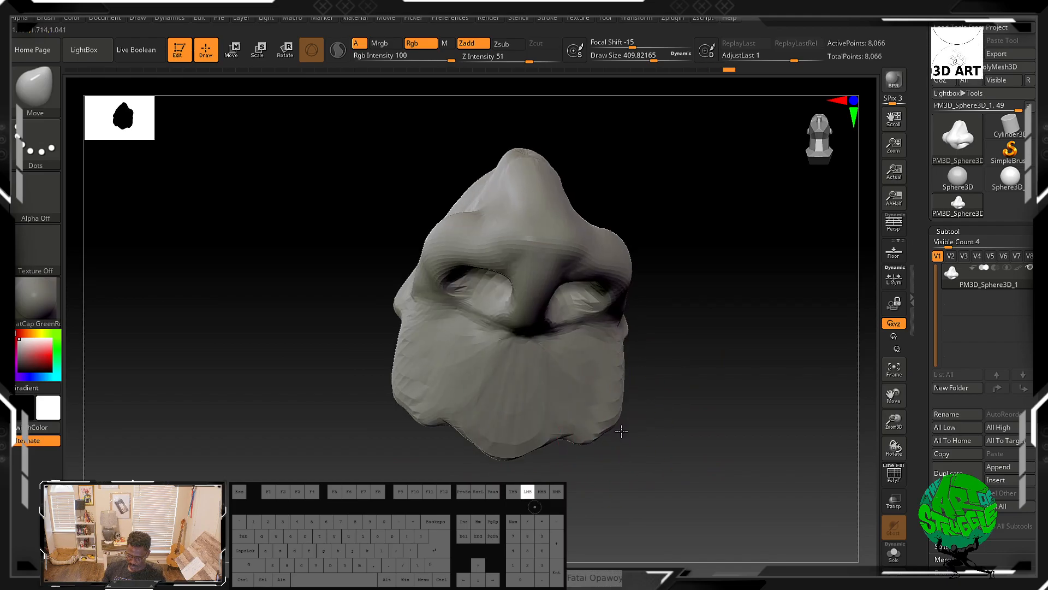
left_click_drag(668, 398, 641, 400)
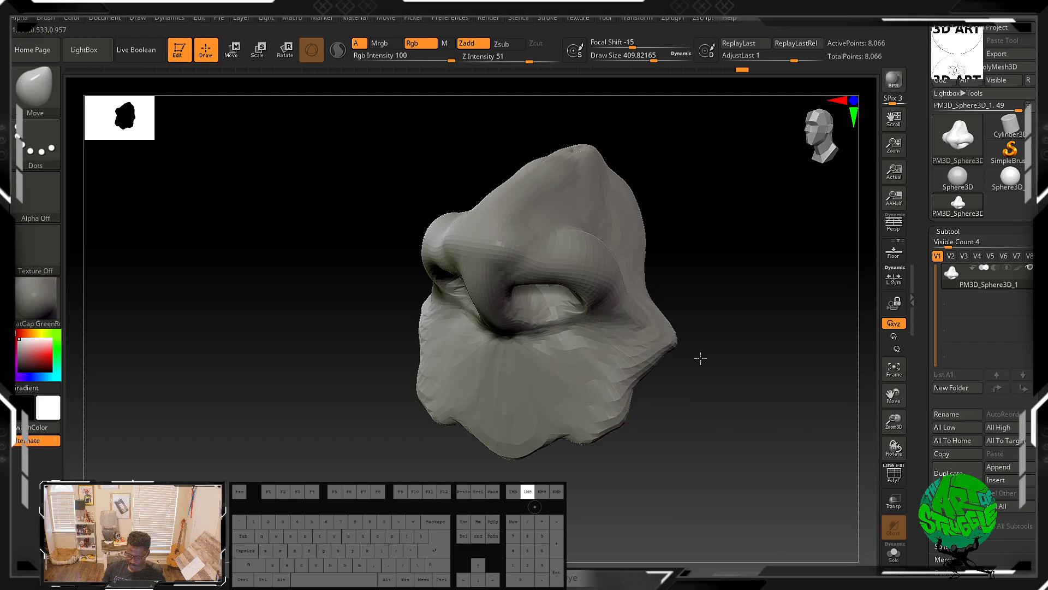
Step: Smooth the side of the nose and the surface below the nostril
key("ctrl")
left_click_drag(638, 351, 689, 381)
mouse_move(637, 402)
left_mouse_down()
mouse_move(668, 426)
mouse_move(633, 393)
left_mouse_up()
key("shift")
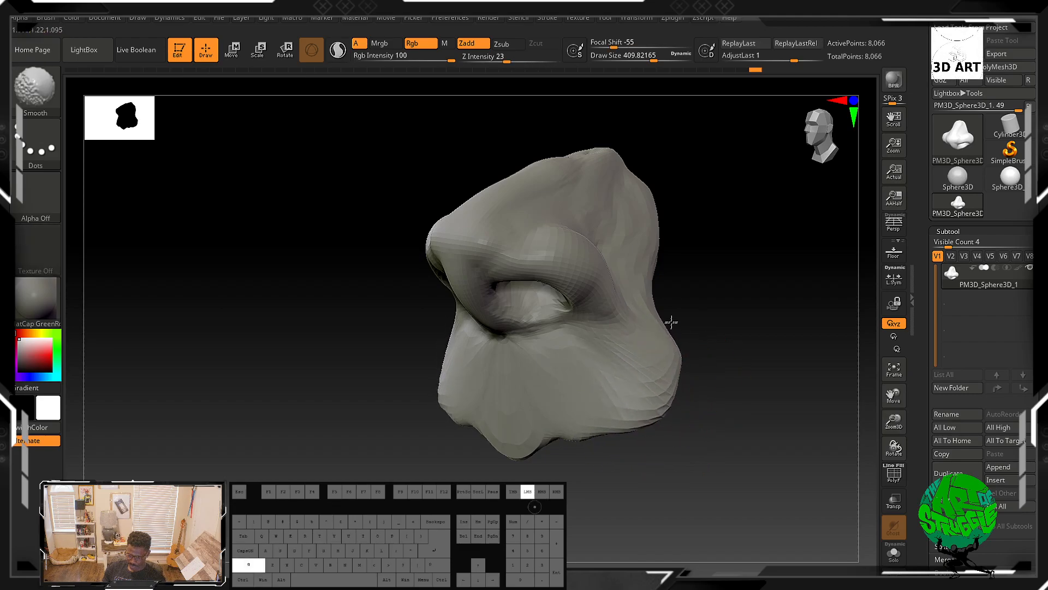
mouse_move(647, 213)
left_mouse_down("shift")
mouse_move(754, 319)
mouse_move(728, 232)
mouse_move(598, 355)
left_mouse_up("shift")
left_click_drag(732, 408, 666, 421)
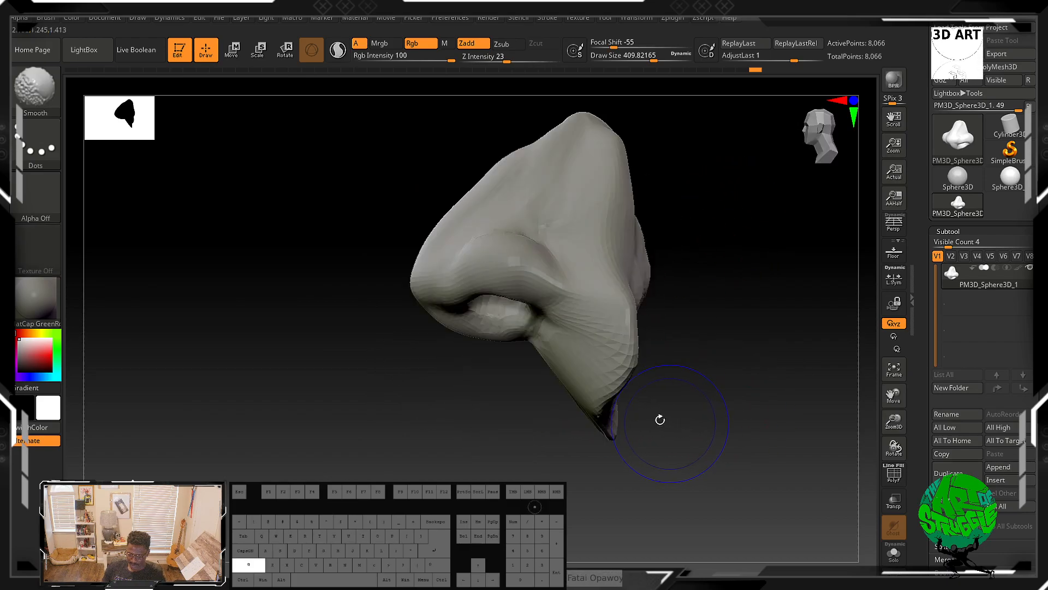
Step: Push the nostril area with Move strokes and smooth the top of the bridge
mouse_move(568, 424)
left_mouse_down()
mouse_move(583, 407)
mouse_move(532, 406)
mouse_move(503, 426)
left_mouse_up()
left_click_drag(547, 381, 535, 377)
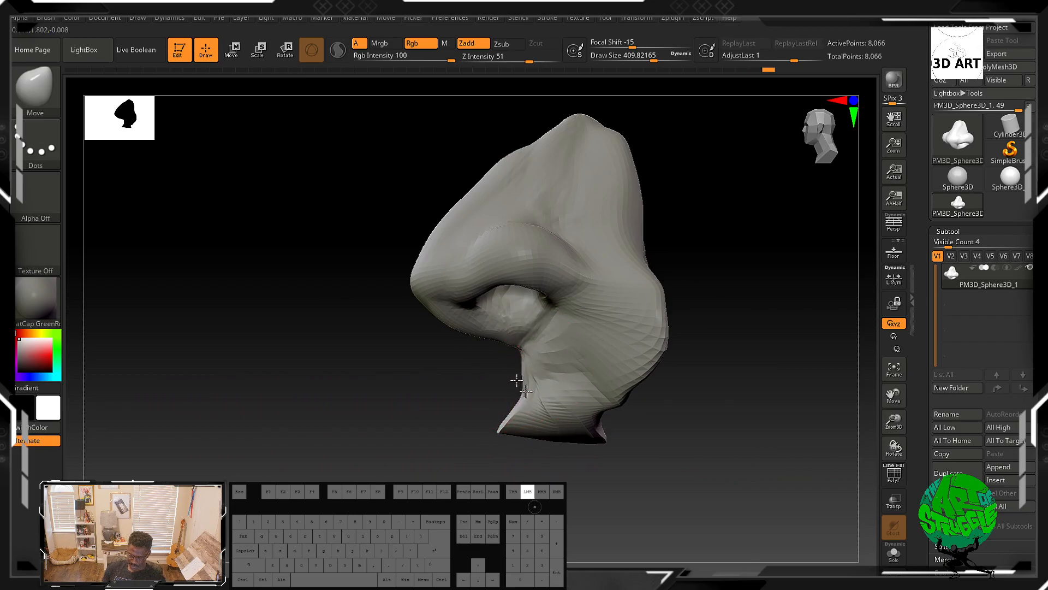
left_click_drag(474, 325, 470, 319)
left_click_drag(470, 323, 471, 316)
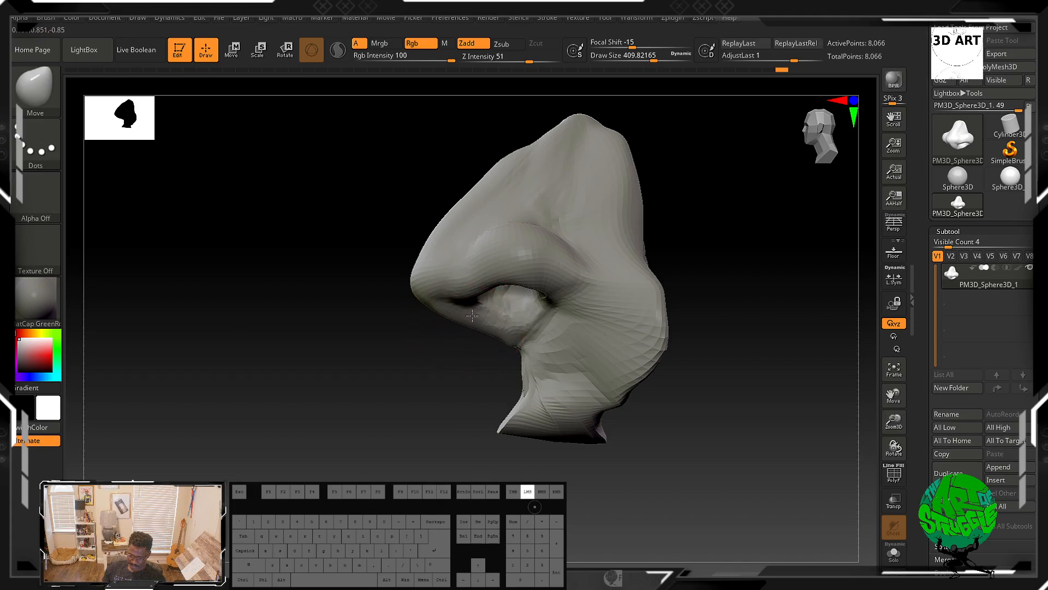
mouse_move(496, 159)
left_mouse_down()
mouse_move(510, 165)
mouse_move(465, 193)
mouse_move(451, 210)
mouse_move(461, 211)
left_mouse_up()
mouse_move(725, 234)
left_mouse_down()
mouse_move(788, 194)
mouse_move(768, 210)
left_mouse_up()
left_click_drag(533, 165, 551, 169, "shift")
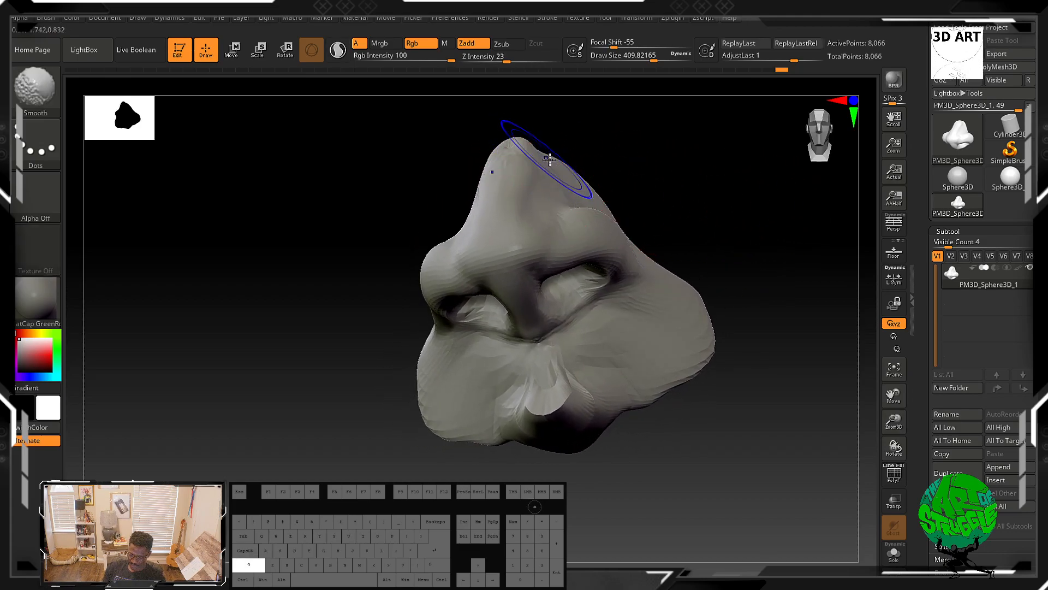
Step: Adjust the lower base and the nostril sides with further Move strokes
mouse_move(562, 398)
left_mouse_down("shift")
mouse_move(546, 420)
mouse_move(584, 394)
left_mouse_up("shift")
left_click_drag(710, 453, 709, 454)
left_click_drag(632, 440, 655, 423)
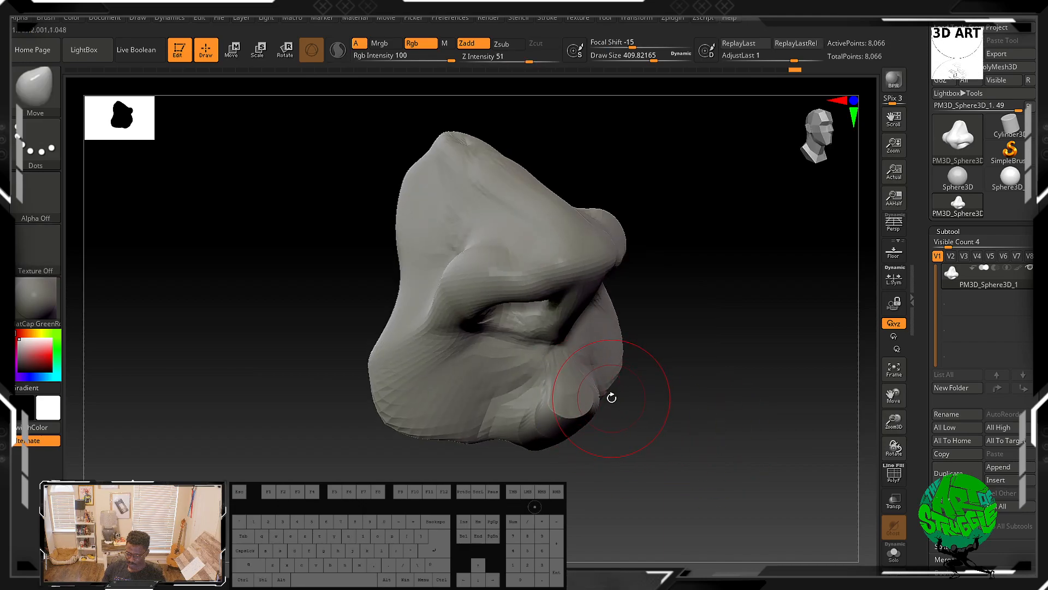
mouse_move(685, 450)
left_mouse_down()
mouse_move(648, 435)
mouse_move(644, 393)
mouse_move(690, 375)
mouse_move(632, 394)
mouse_move(622, 348)
left_mouse_up()
left_click_drag(544, 321, 423, 344, "shift")
left_click_drag(311, 332, 365, 391)
mouse_move(513, 396)
left_mouse_down("shift")
mouse_move(552, 386)
mouse_move(524, 390)
mouse_move(537, 402)
left_mouse_up("shift")
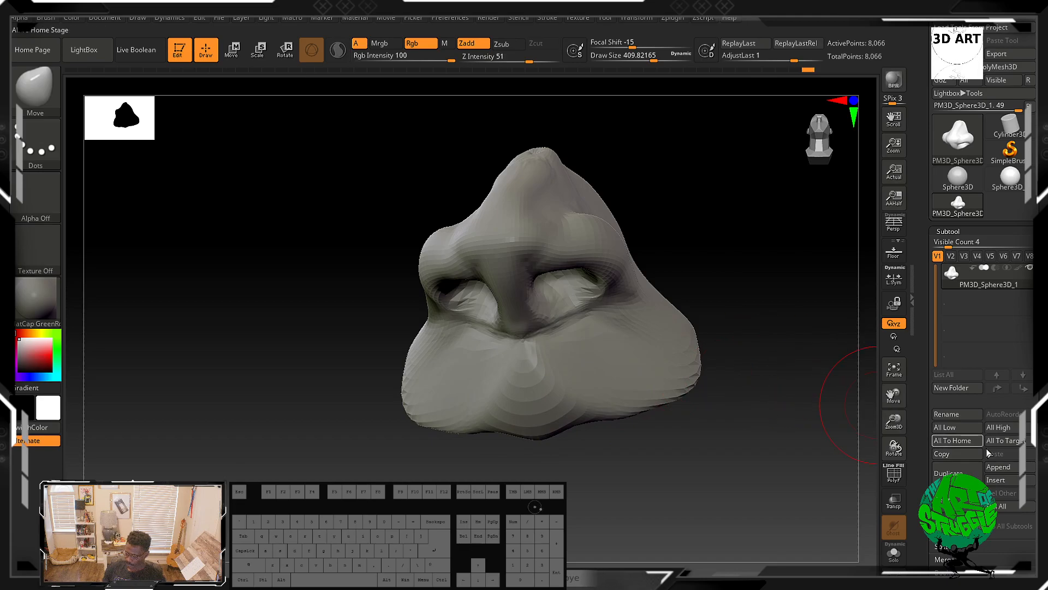
Step: Open the Geometry settings and apply DynaMesh at resolution 128 to the nose
left_click_drag(981, 448, 981, 38)
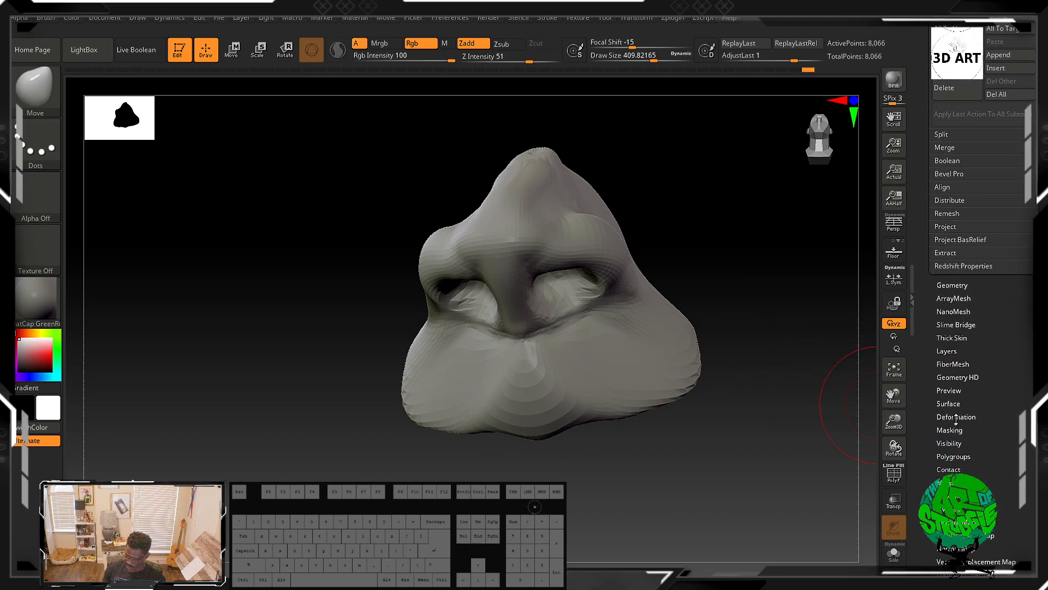
left_click(953, 284)
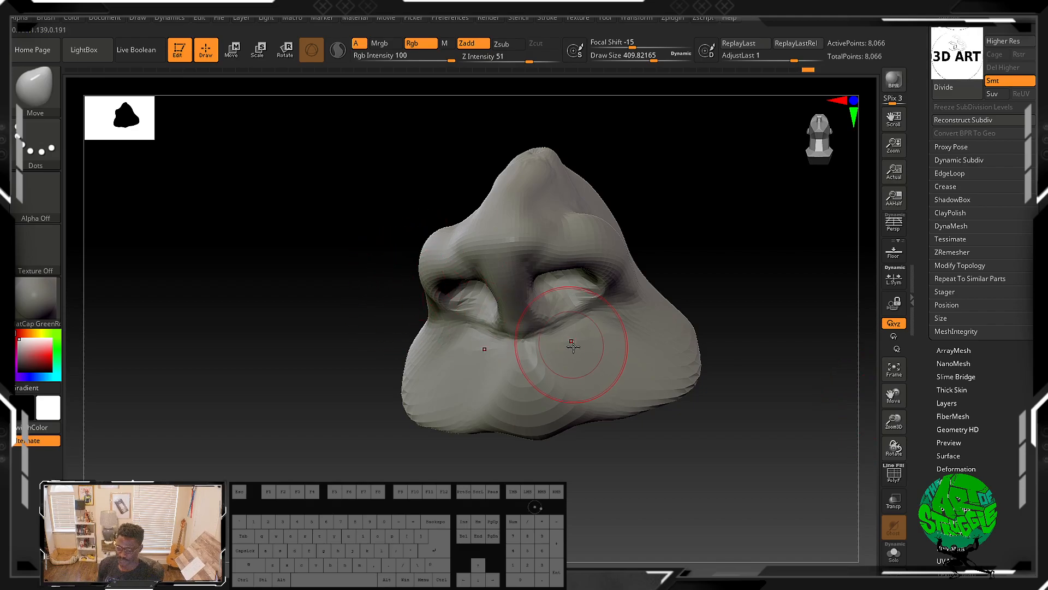
mouse_move(585, 374)
left_mouse_down()
mouse_move(606, 418)
mouse_move(620, 402)
mouse_move(655, 428)
mouse_move(592, 412)
mouse_move(573, 433)
mouse_move(590, 440)
left_mouse_up()
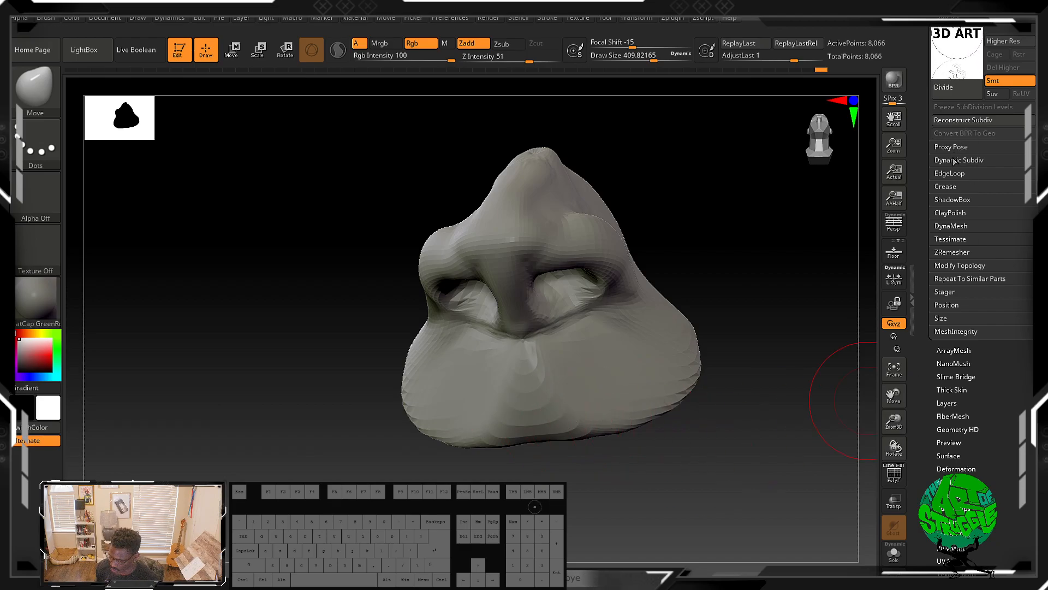
left_click(951, 226)
left_click(950, 247)
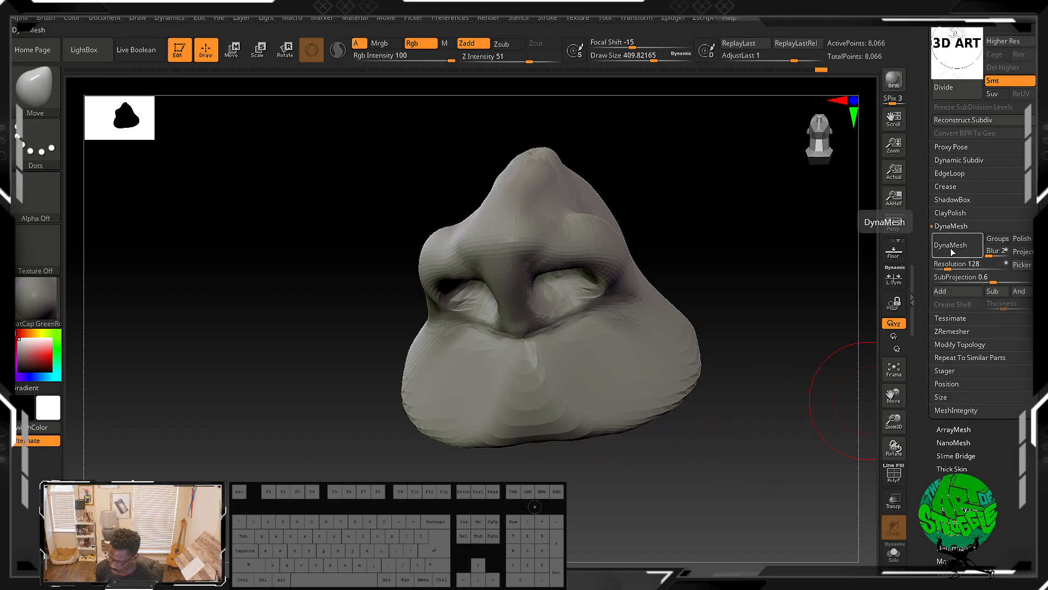
Step: Display the polygon frame on the mesh and undo the DynaMesh remesh
left_click(893, 481)
key("ctrl+z")
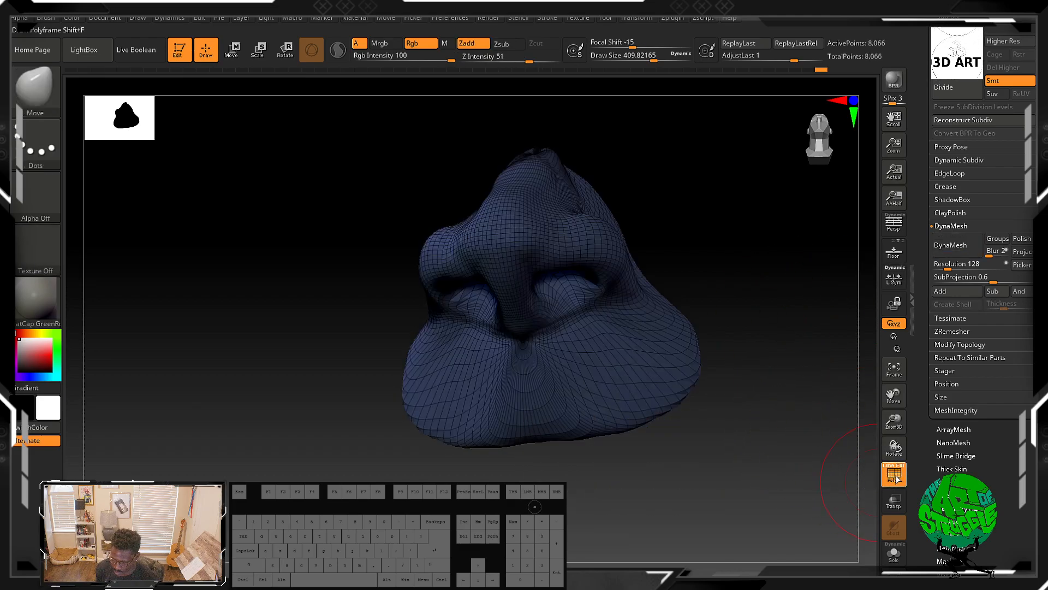
mouse_move(776, 344)
left_mouse_down("alt")
mouse_move(775, 392)
mouse_move(774, 380)
left_mouse_up("alt")
Step: Lower the document background's gradient range
left_click(117, 19)
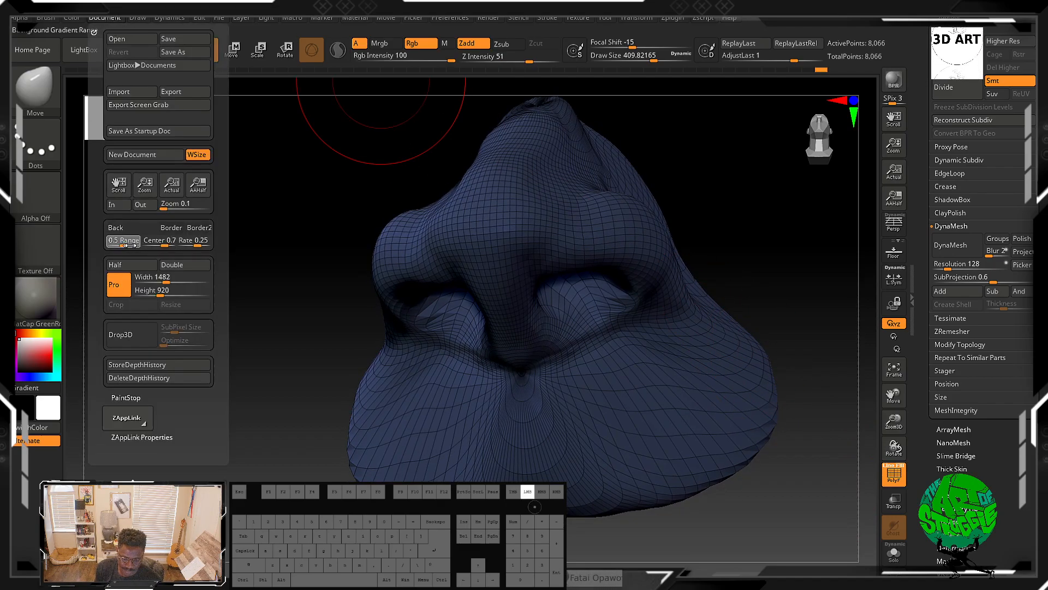
left_click_drag(124, 245, 106, 246)
left_click_drag(757, 296, 785, 337)
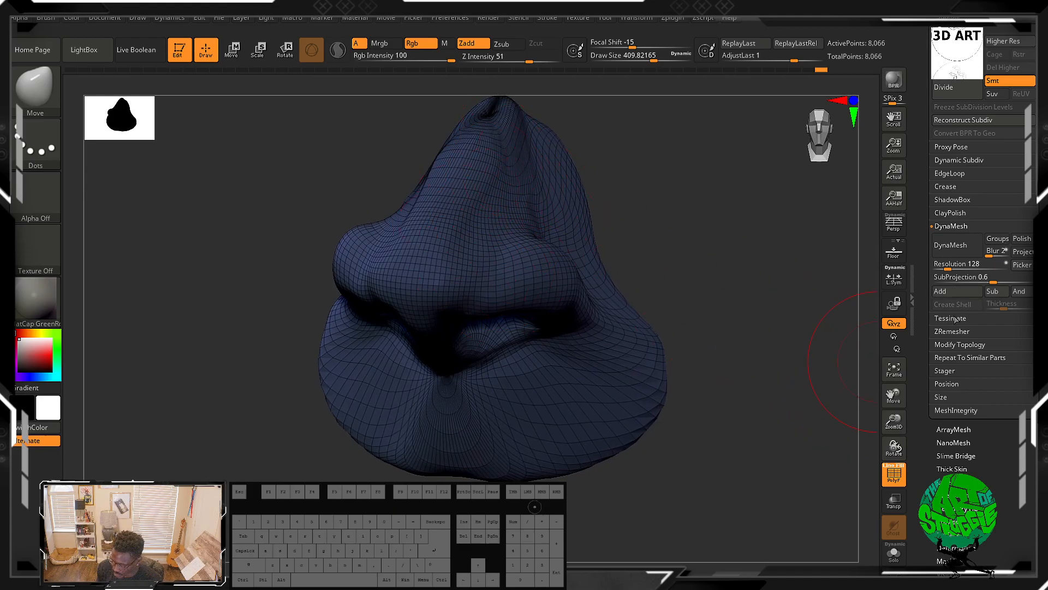
Step: Nudge the lower edge of the base with small Move strokes
mouse_move(655, 386)
left_mouse_down()
mouse_move(692, 426)
mouse_move(616, 495)
left_mouse_up()
left_click_drag(536, 435, 536, 471)
mouse_move(445, 454)
left_mouse_down()
mouse_move(454, 477)
mouse_move(587, 480)
left_mouse_up()
left_click_drag(726, 349, 722, 245, "alt")
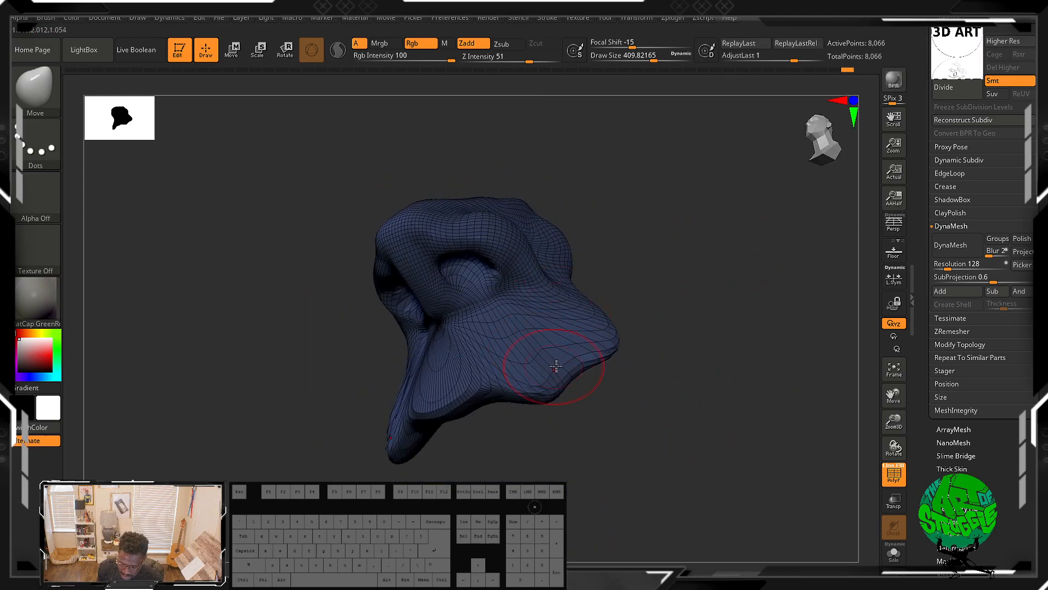
left_click_drag(569, 373, 575, 383)
left_click_drag(502, 391, 502, 405)
left_click_drag(517, 395, 516, 411)
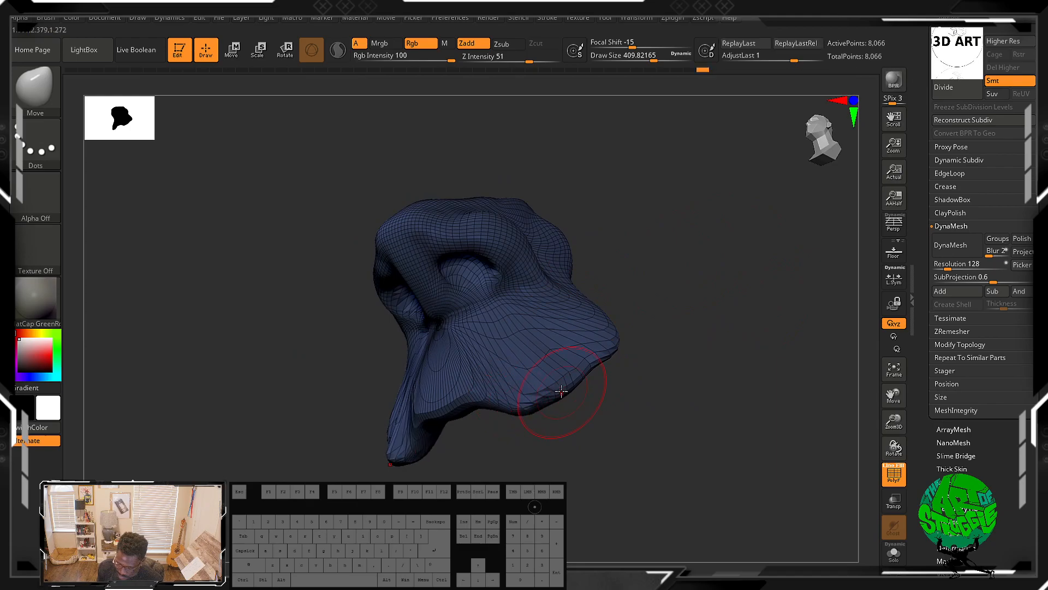
Step: Pull the bridge tip and the sides of the nose with small Move strokes
left_click_drag(652, 248, 685, 296)
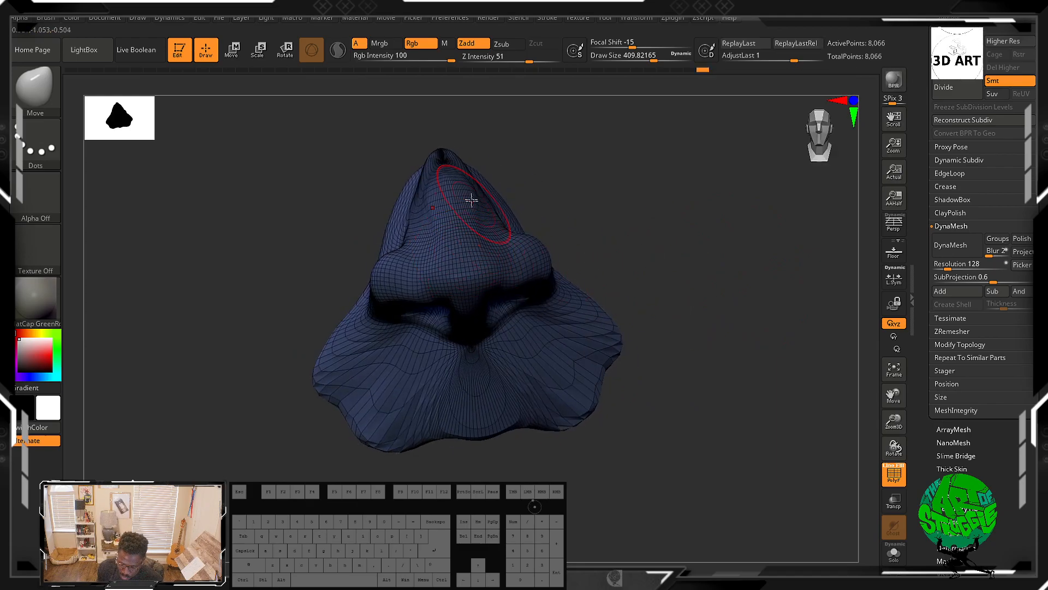
left_click_drag(480, 169, 519, 203)
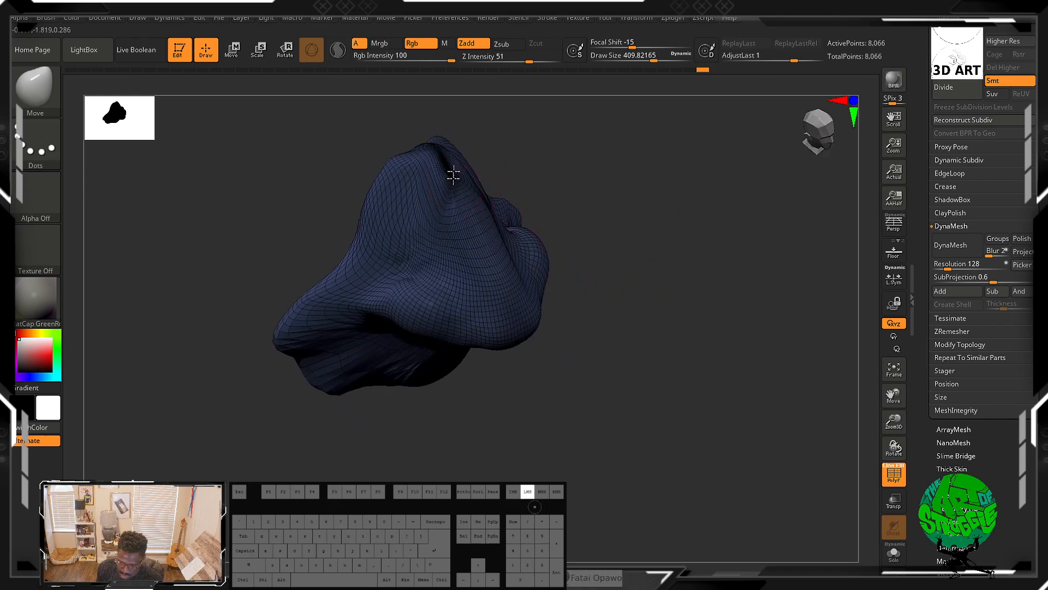
mouse_move(448, 136)
left_mouse_down()
mouse_move(460, 159)
mouse_move(424, 159)
mouse_move(427, 126)
left_mouse_up()
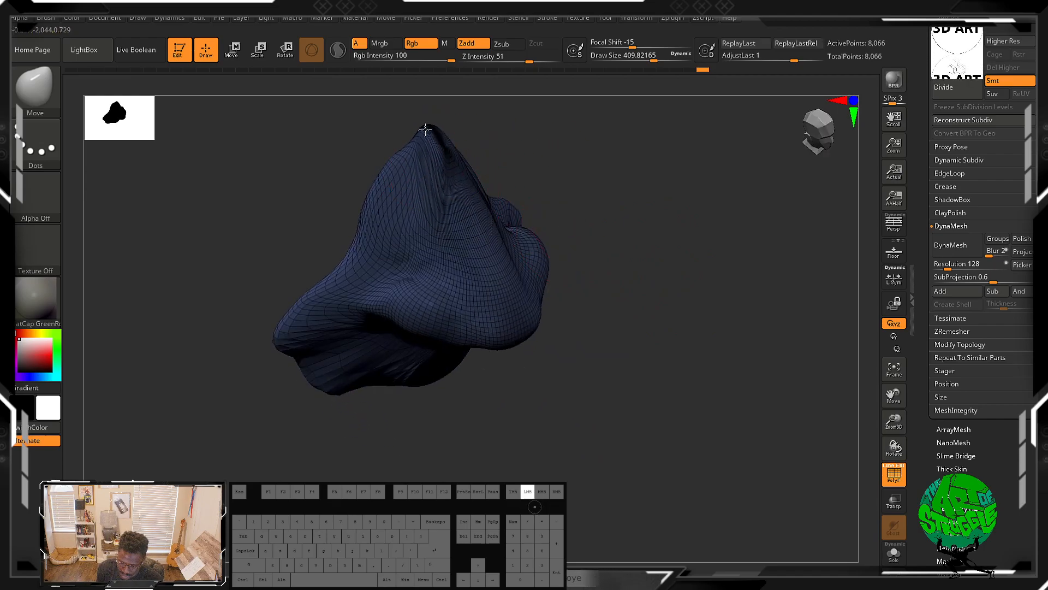
left_click_drag(338, 247, 312, 234)
left_click_drag(331, 278, 274, 269)
left_click_drag(628, 282, 575, 294)
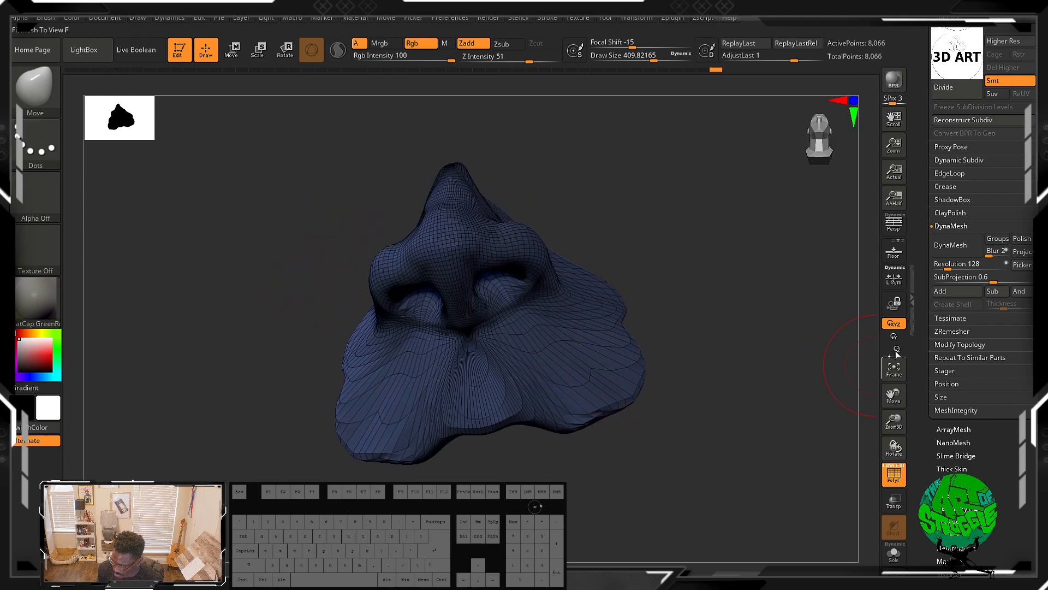
Step: Apply DynaMesh at resolution 128 to the nose and hide the polygon frame
left_click(953, 248)
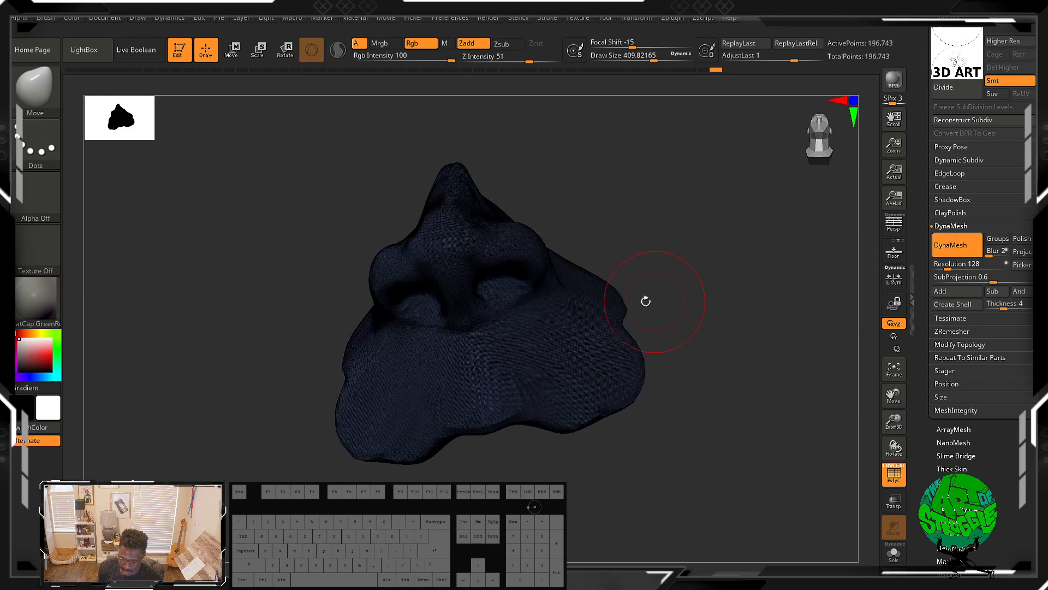
mouse_move(655, 307)
left_mouse_down()
mouse_move(621, 344)
mouse_move(644, 333)
mouse_move(594, 354)
left_mouse_up()
mouse_move(545, 392)
left_mouse_down("shift")
mouse_move(458, 412)
mouse_move(545, 382)
mouse_move(601, 332)
mouse_move(554, 402)
mouse_move(620, 335)
left_mouse_up("shift")
mouse_move(744, 229)
left_mouse_down()
mouse_move(753, 284)
mouse_move(723, 210)
left_mouse_up()
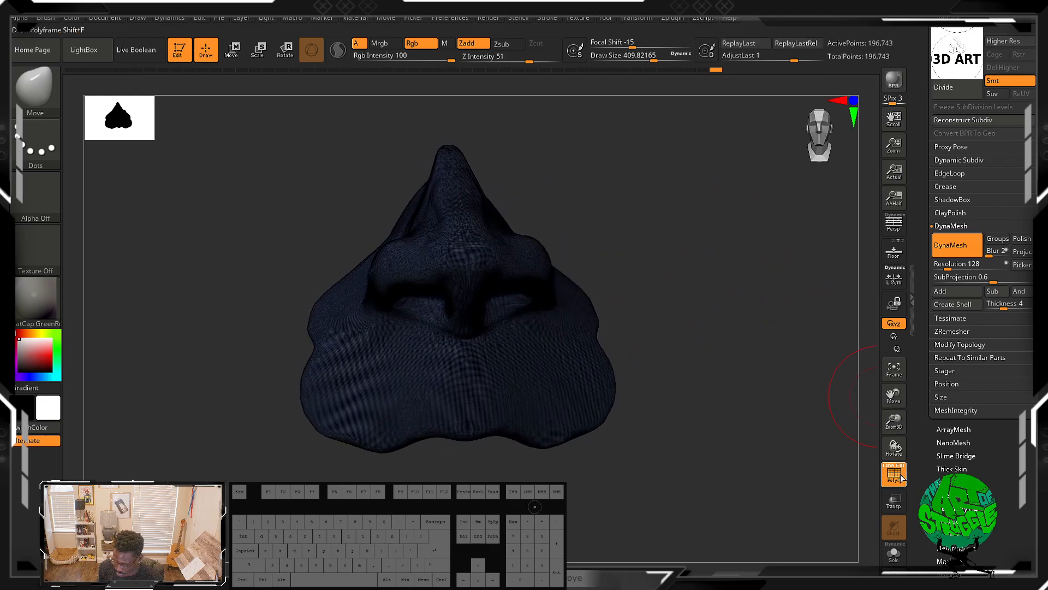
key("shift+f")
left_click_drag(759, 363, 678, 281)
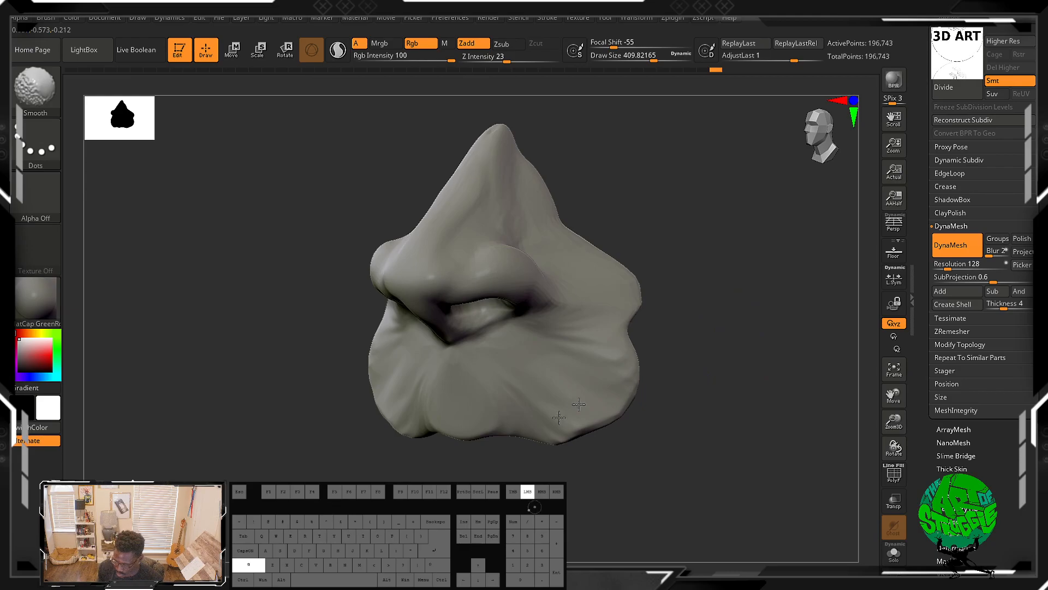
Step: Smooth below the nostrils, then add small ClayBuildup strokes under the nostril with a reduced brush size
left_click_drag(467, 390, 480, 391, "shift")
left_click_drag(747, 377, 754, 339)
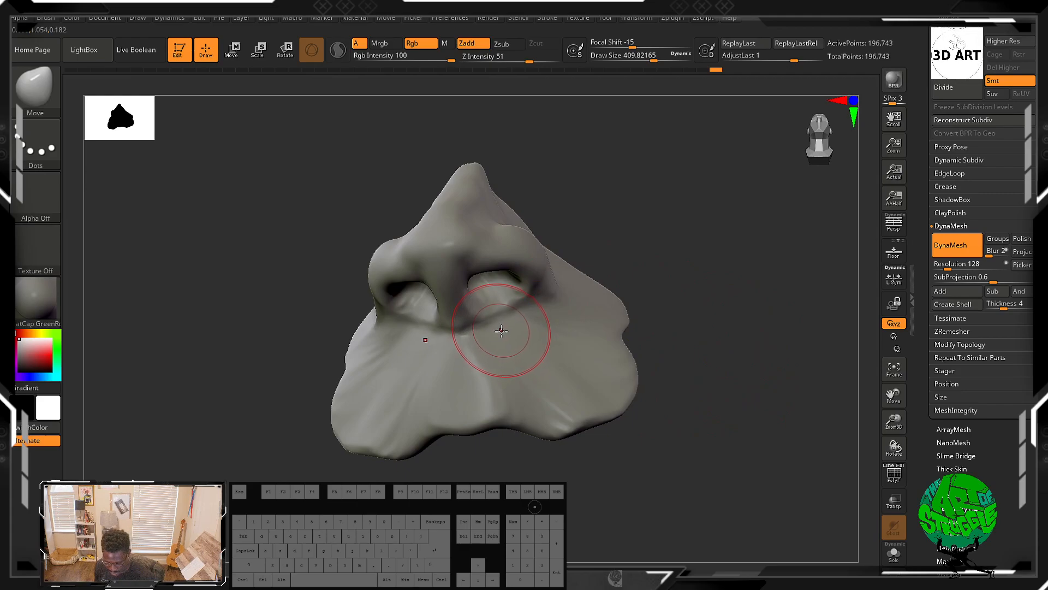
key("b")
key("c")
key("b")
key("bracketleft")
key("bracketleft")
key("bracketleft")
key("bracketleft")
key("bracketleft")
key("bracketleft")
key("bracketleft")
key("bracketleft")
key("bracketleft")
key("bracketleft")
key("bracketleft")
key("bracketleft")
mouse_move(507, 335)
left_mouse_down()
mouse_move(511, 384)
mouse_move(520, 385)
left_mouse_up()
mouse_move(490, 318)
left_mouse_down("shift")
mouse_move(512, 376)
mouse_move(523, 367)
left_mouse_up("shift")
mouse_move(715, 273)
left_mouse_down()
mouse_move(629, 311)
mouse_move(667, 288)
left_mouse_up()
Step: Show the polygon frame on the nose mesh
key("ctrl")
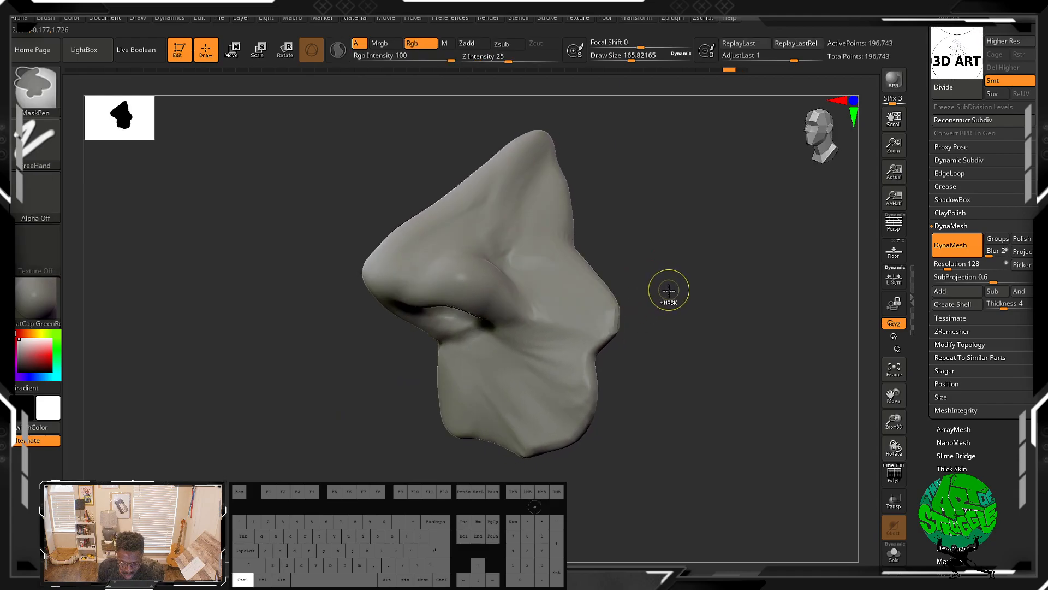
left_click_drag(700, 355, 704, 330)
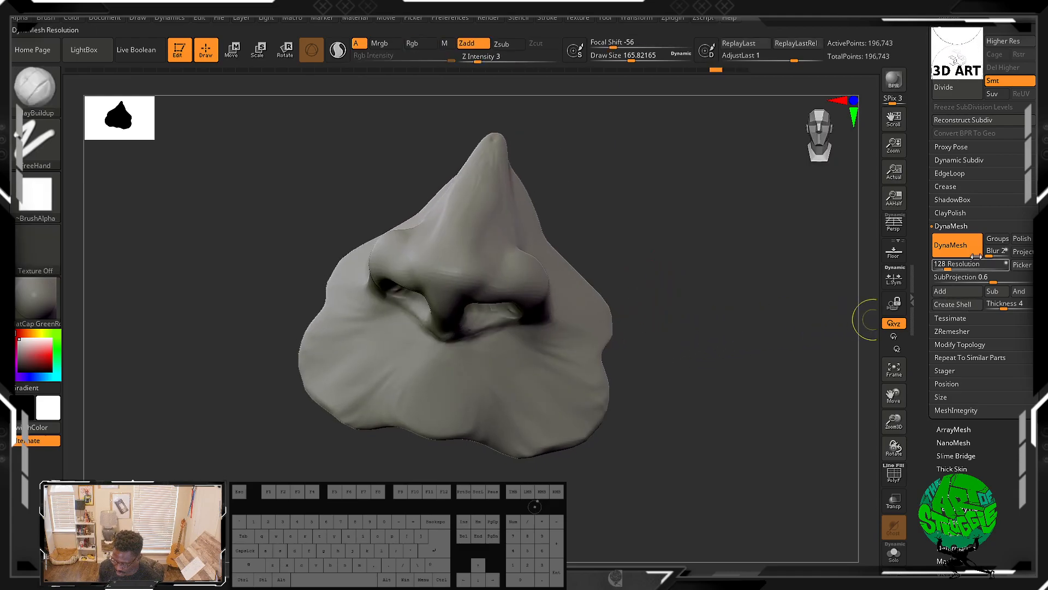
key("ctrl")
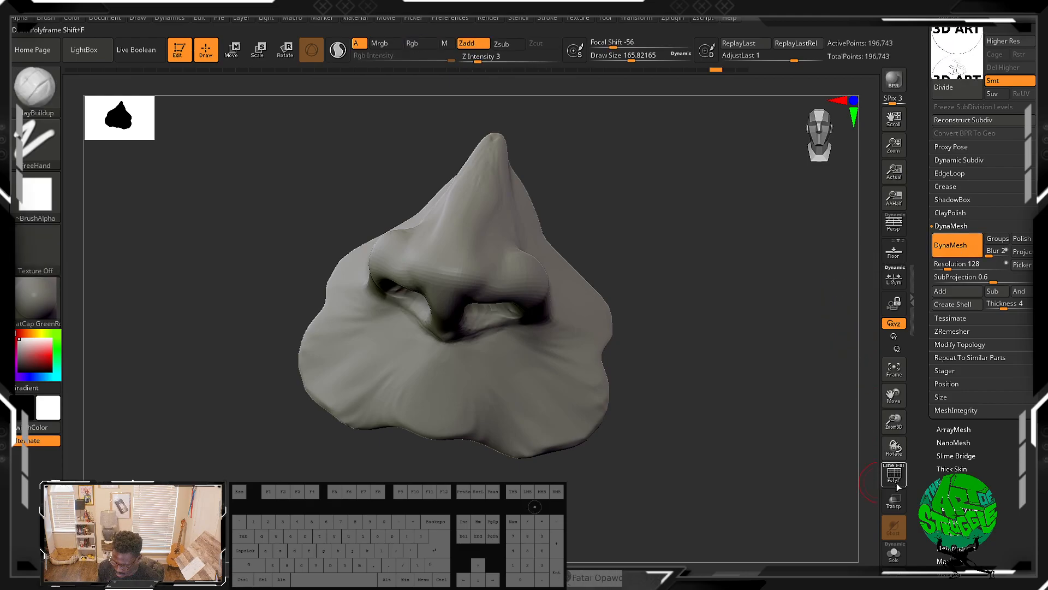
left_click(894, 472)
key("ctrl")
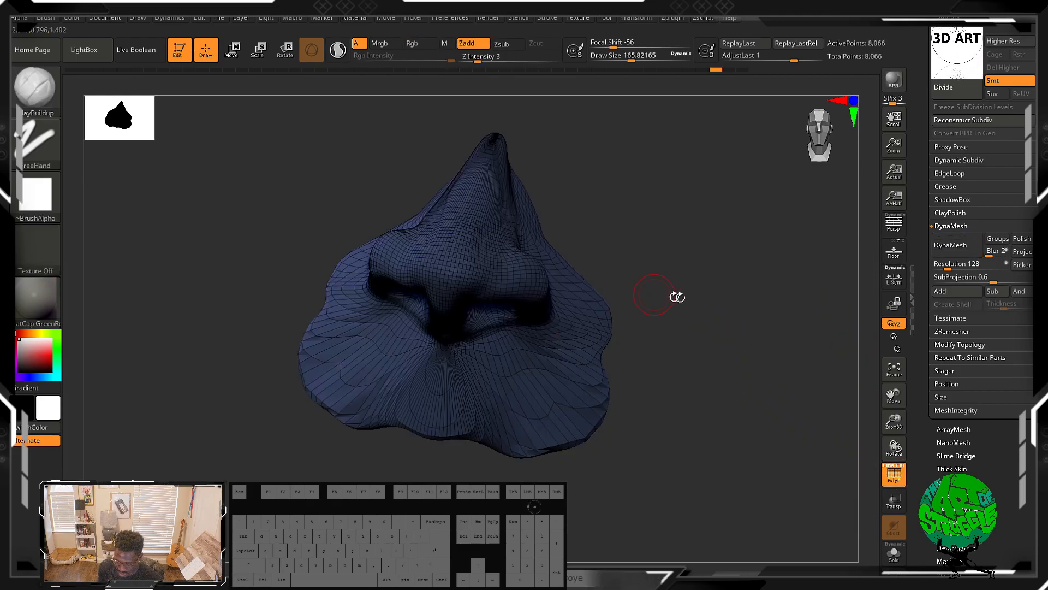
Step: Set the DynaMesh resolution to 24 and re-DynaMesh the nose
left_click(939, 264)
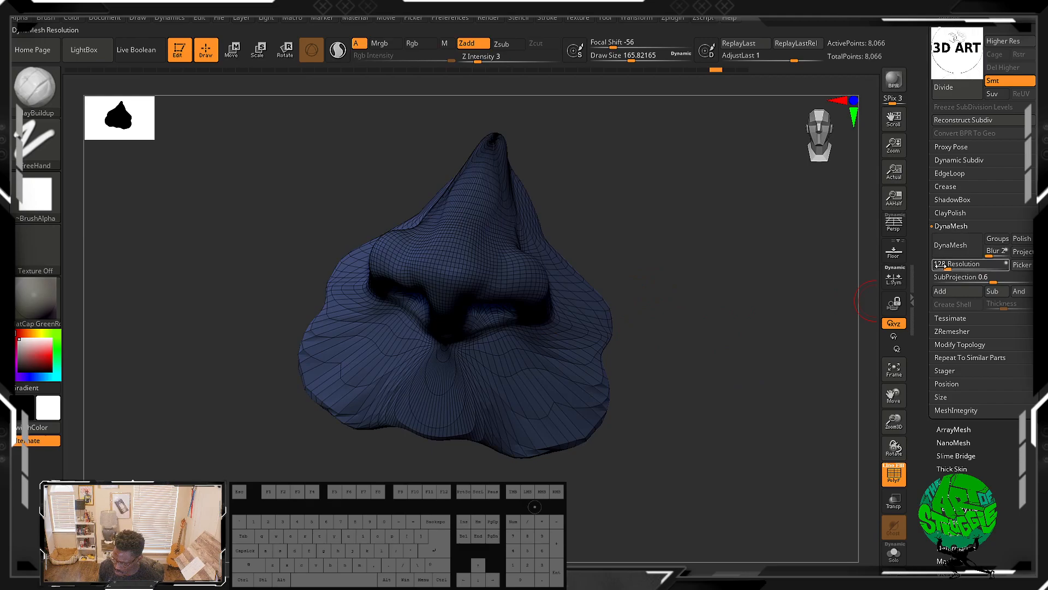
left_click(945, 268)
left_click(946, 266)
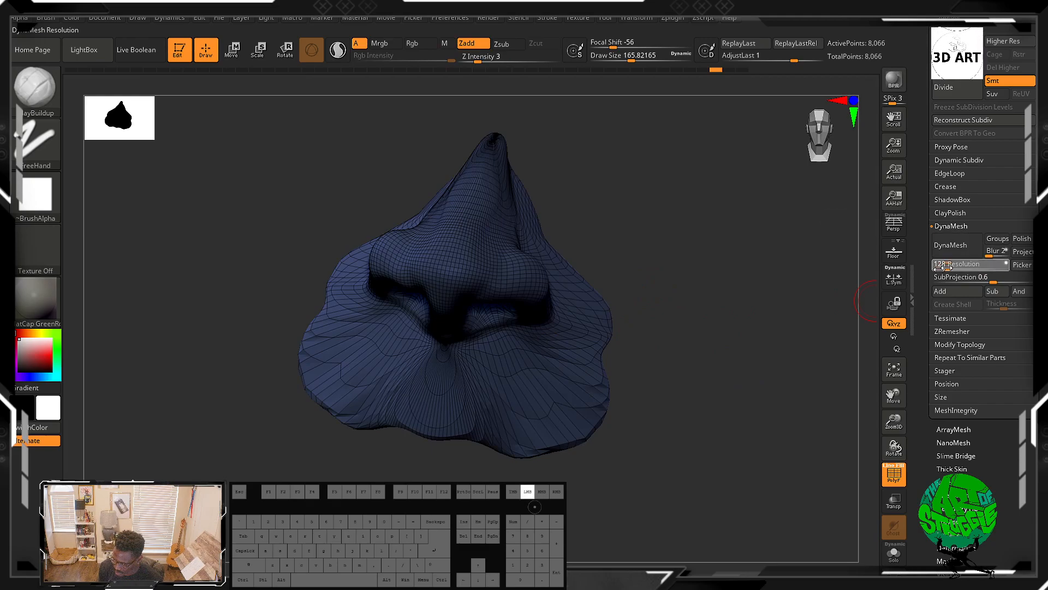
left_click_drag(946, 269, 942, 270)
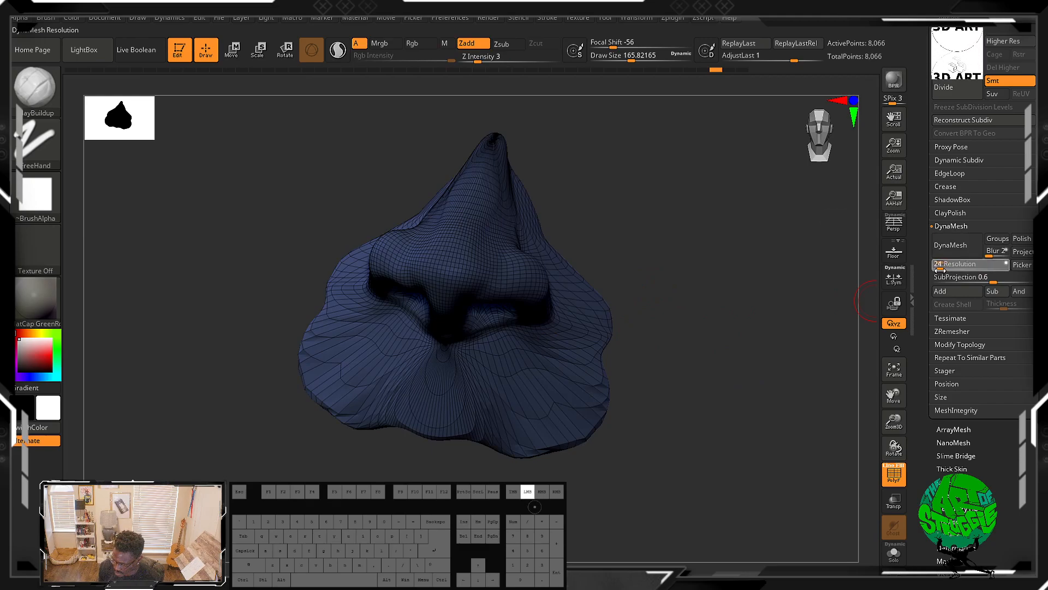
left_click(950, 246)
Step: Run ZRemesher on the nose with a target polygon count of 5
mouse_move(703, 308)
left_mouse_down()
mouse_move(639, 306)
mouse_move(716, 279)
mouse_move(690, 290)
mouse_move(697, 393)
mouse_move(683, 383)
left_mouse_up()
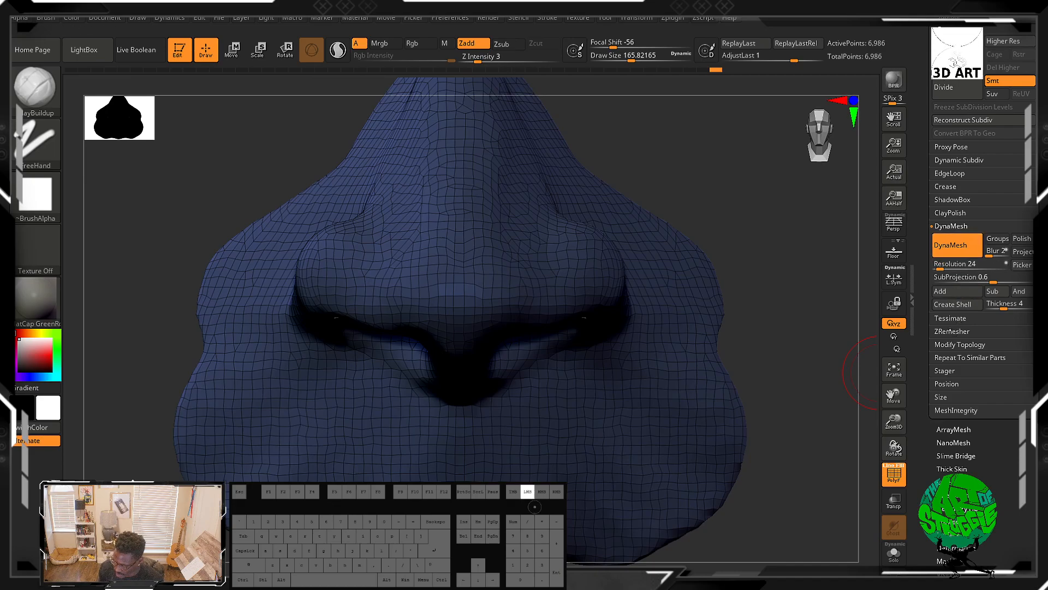
left_click(950, 332)
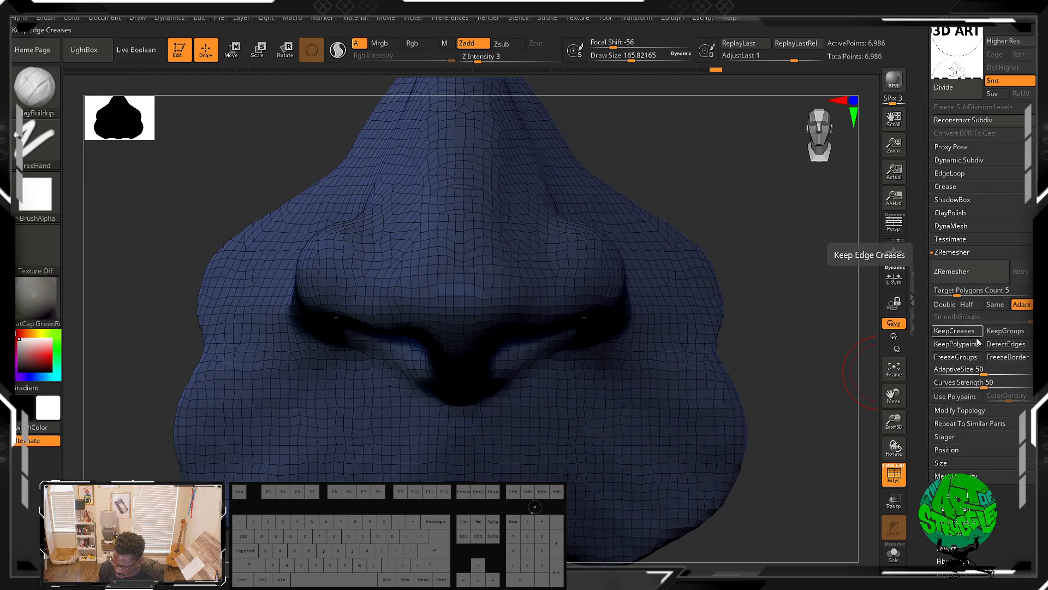
left_click(969, 274)
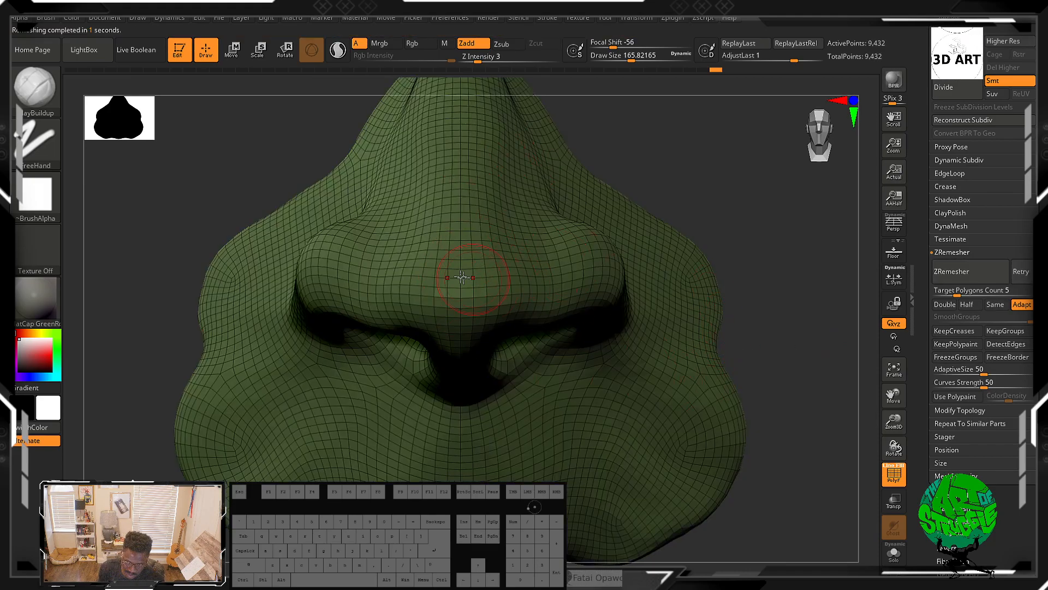
Step: Build up the columella between the nostrils with vertical ClayBuildup strokes
left_click_drag(741, 368, 567, 377)
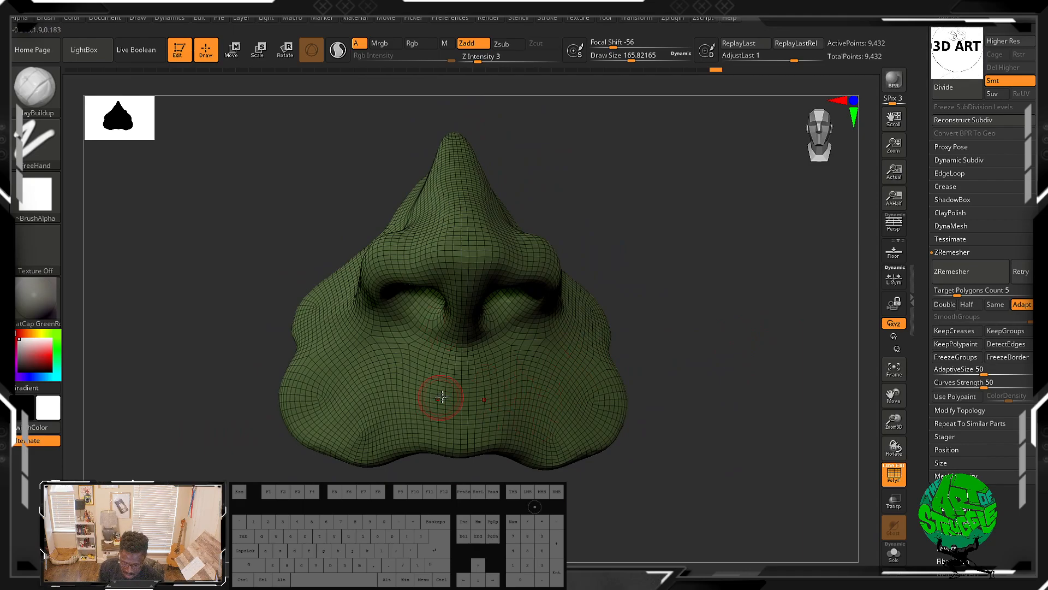
left_click_drag(706, 346, 733, 290)
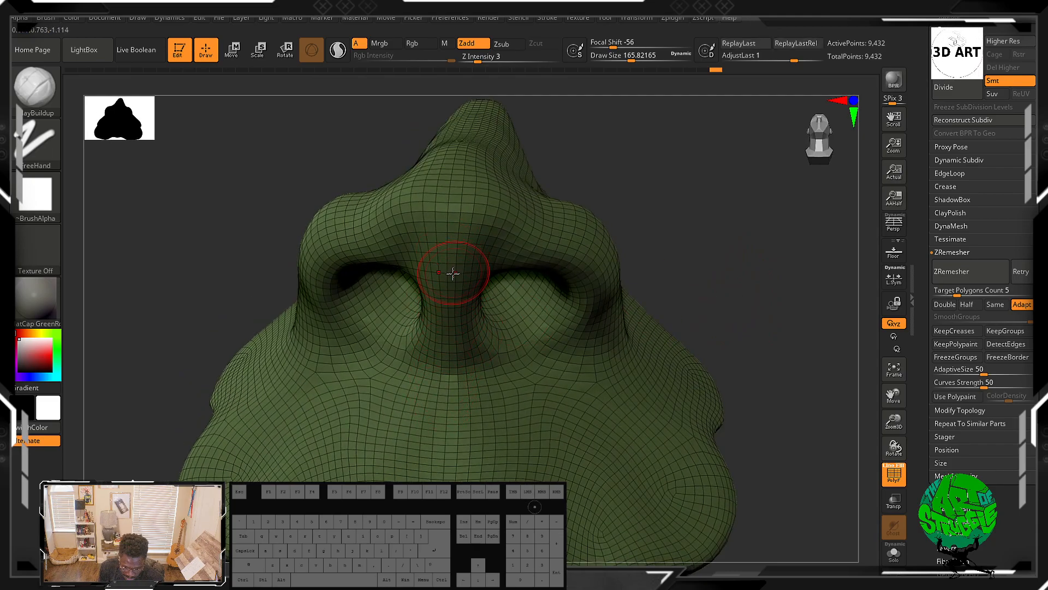
left_click_drag(447, 292, 447, 353)
mouse_move(448, 301)
left_mouse_down()
mouse_move(448, 355)
mouse_move(447, 333)
left_mouse_up()
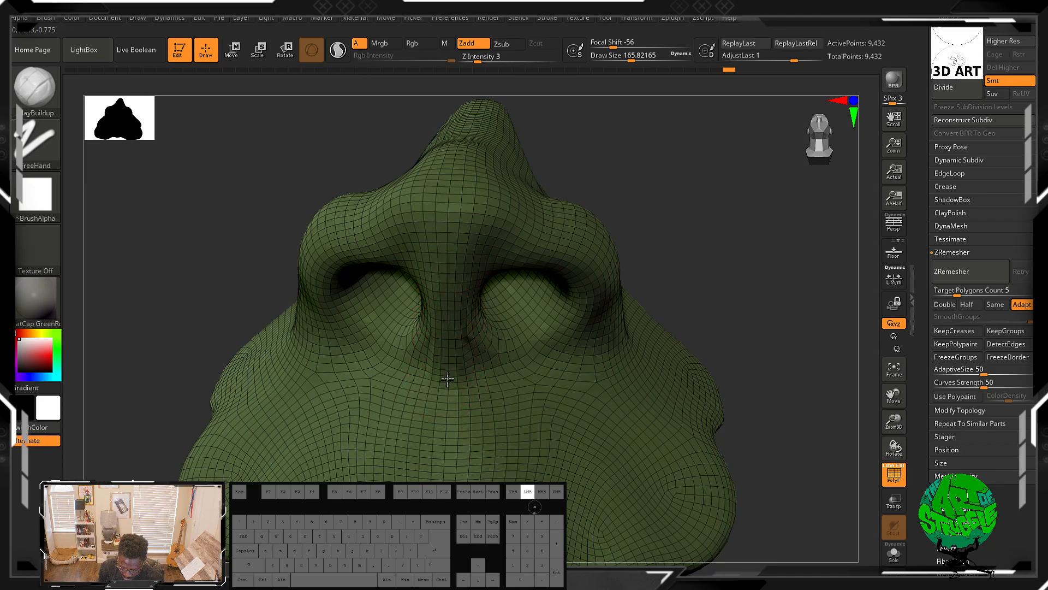
left_click_drag(446, 377, 447, 370)
left_click_drag(436, 452, 437, 472, "alt")
left_click_drag(450, 382, 448, 491, "alt")
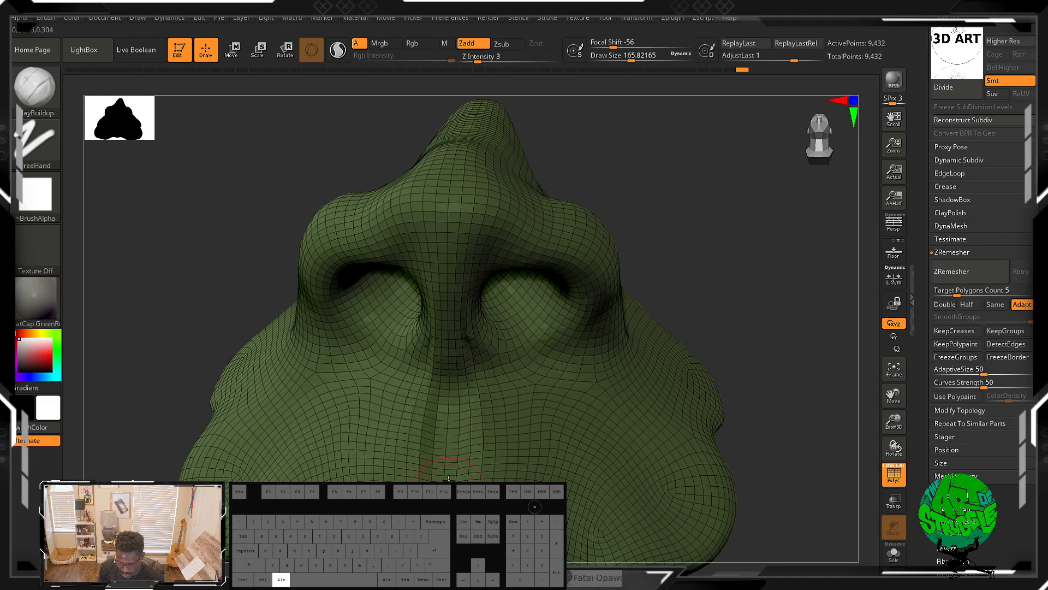
Step: Add small ClayBuildup strokes inside the nostril wall and hide the polygon frame
left_click_drag(755, 311, 735, 316)
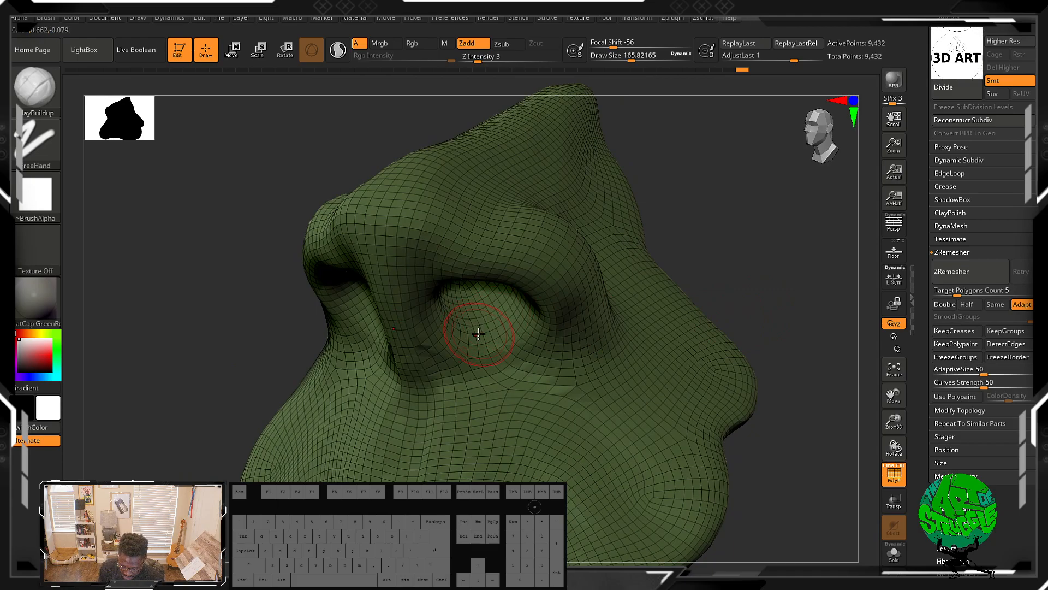
left_click_drag(478, 324, 478, 328, "alt")
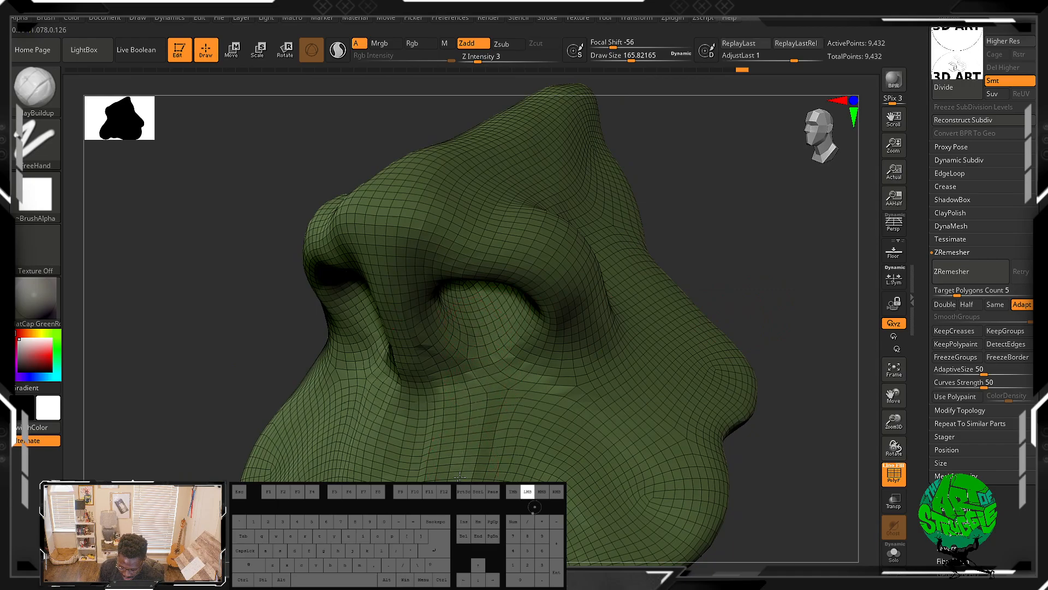
left_click_drag(484, 414, 476, 451)
left_click_drag(499, 379, 500, 379)
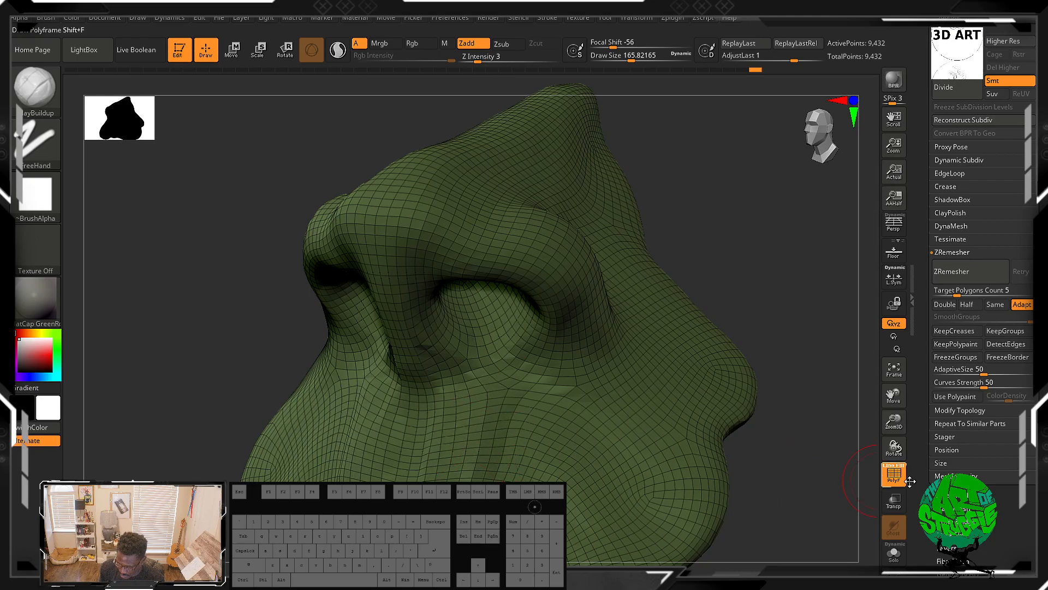
left_click(894, 474)
Step: Smooth the ala and the bridge of the nose with Smooth strokes
left_click_drag(767, 436, 727, 376, "alt")
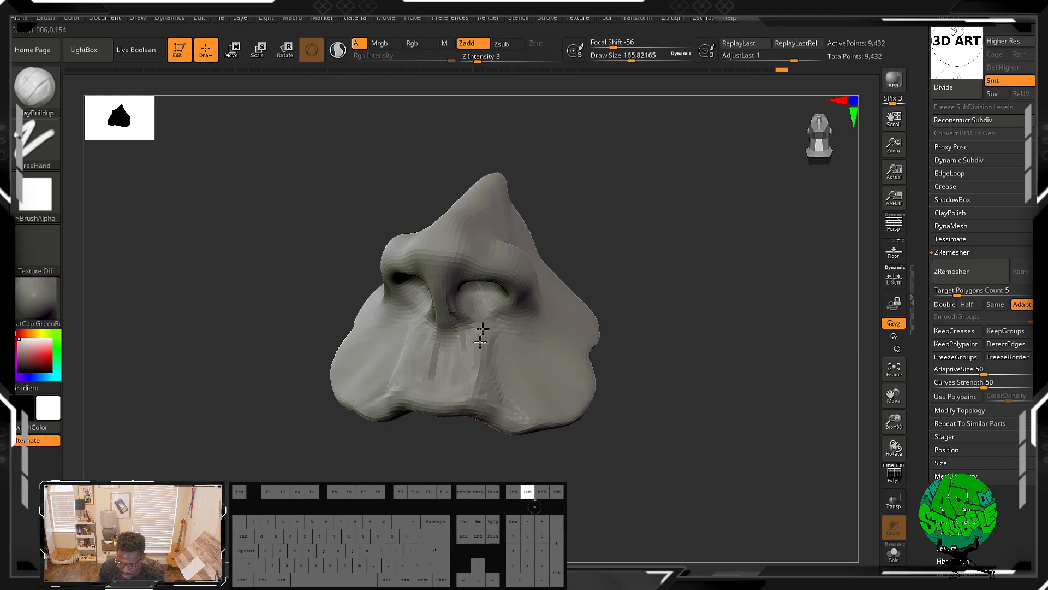
key("shift")
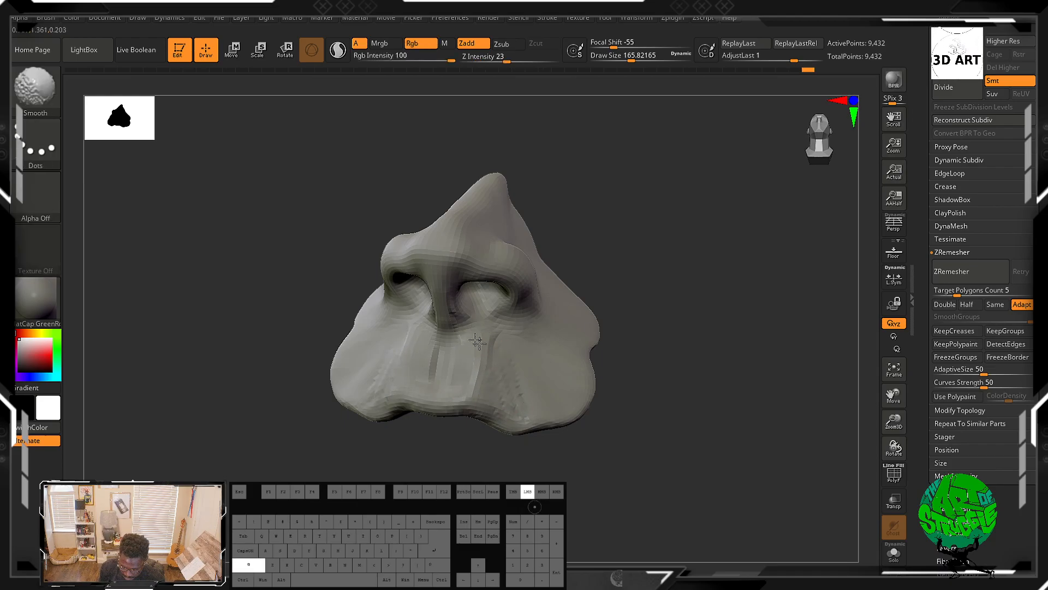
mouse_move(637, 421)
left_mouse_down()
mouse_move(706, 428)
mouse_move(627, 411)
mouse_move(583, 417)
mouse_move(653, 419)
mouse_move(678, 306)
mouse_move(678, 396)
mouse_move(657, 359)
mouse_move(653, 297)
mouse_move(683, 304)
mouse_move(674, 314)
mouse_move(689, 350)
left_mouse_up()
left_click_drag(787, 327, 801, 298, "alt")
mouse_move(418, 238)
left_mouse_down()
mouse_move(396, 225)
mouse_move(412, 222)
mouse_move(415, 266)
mouse_move(385, 269)
mouse_move(390, 247)
left_mouse_up()
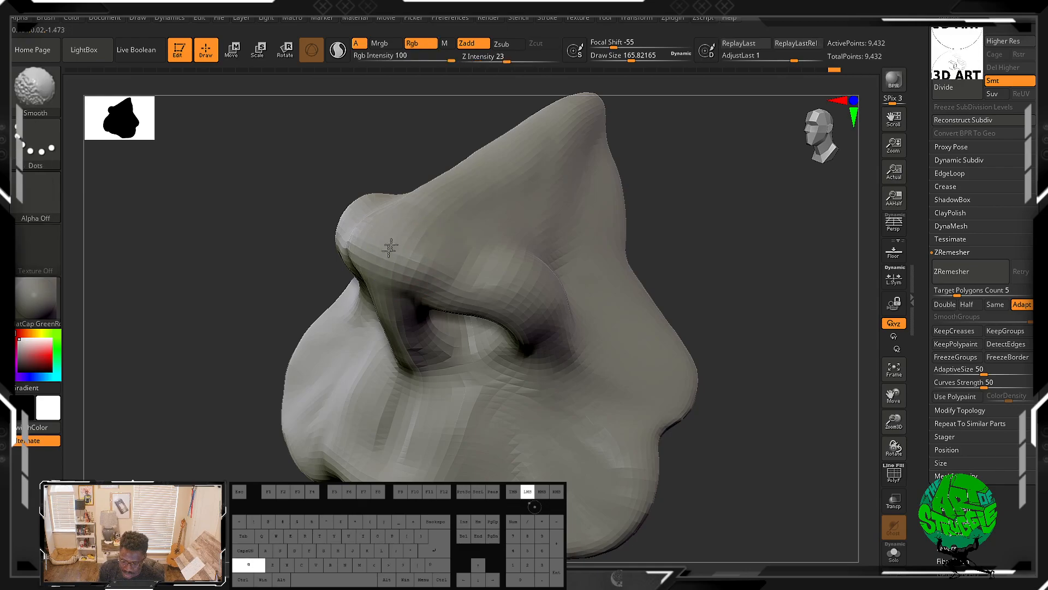
left_click_drag(549, 204, 579, 197, "shift")
left_click_drag(597, 144, 572, 205, "alt")
mouse_move(577, 194)
left_mouse_down("alt")
mouse_move(570, 231)
mouse_move(564, 209)
mouse_move(604, 257)
left_mouse_up("alt")
Step: Add a ClayBuildup stroke on the side of the nose beside the nostril
mouse_move(709, 283)
left_mouse_down("alt")
mouse_move(761, 250)
mouse_move(637, 266)
left_mouse_up("alt")
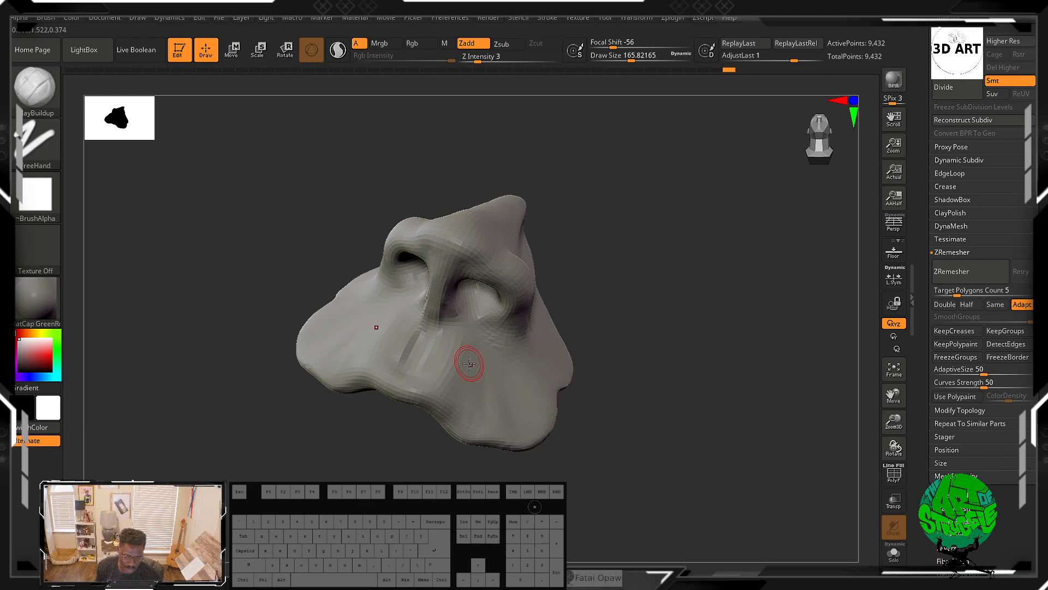
left_click_drag(650, 374, 653, 269, "shift")
left_click_drag(647, 309, 655, 316)
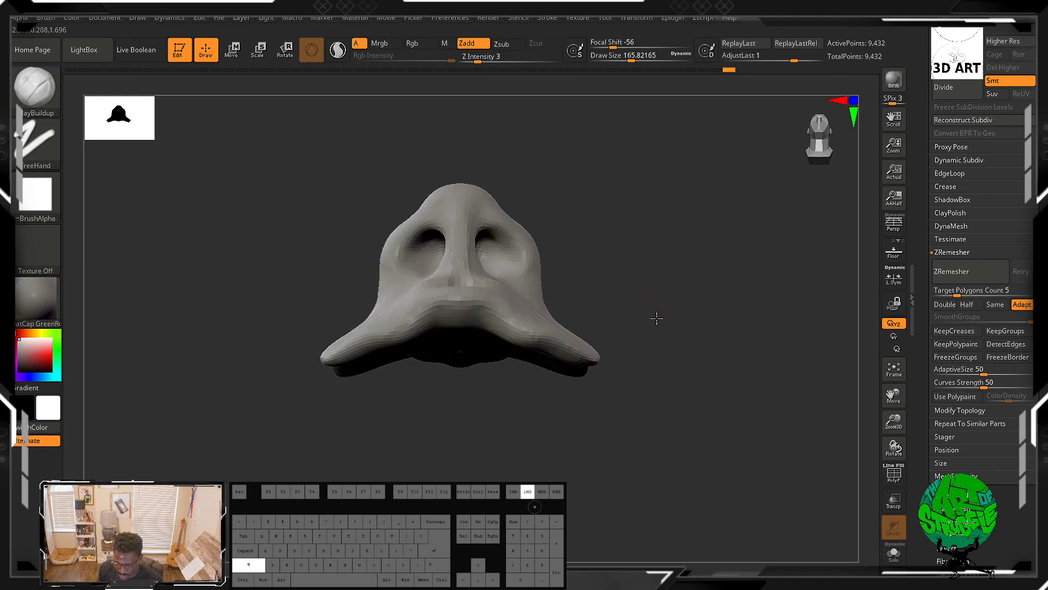
left_click_drag(628, 246, 614, 297, "alt")
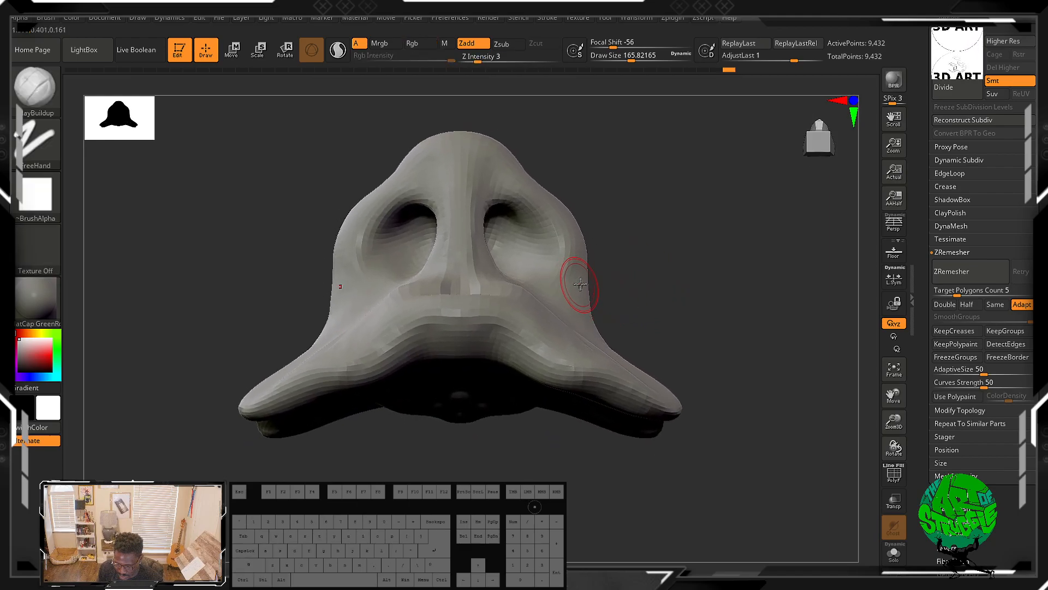
left_click_drag(625, 287, 641, 277)
mouse_move(697, 258)
left_mouse_down()
mouse_move(606, 272)
mouse_move(695, 262)
mouse_move(648, 257)
mouse_move(650, 267)
left_mouse_up()
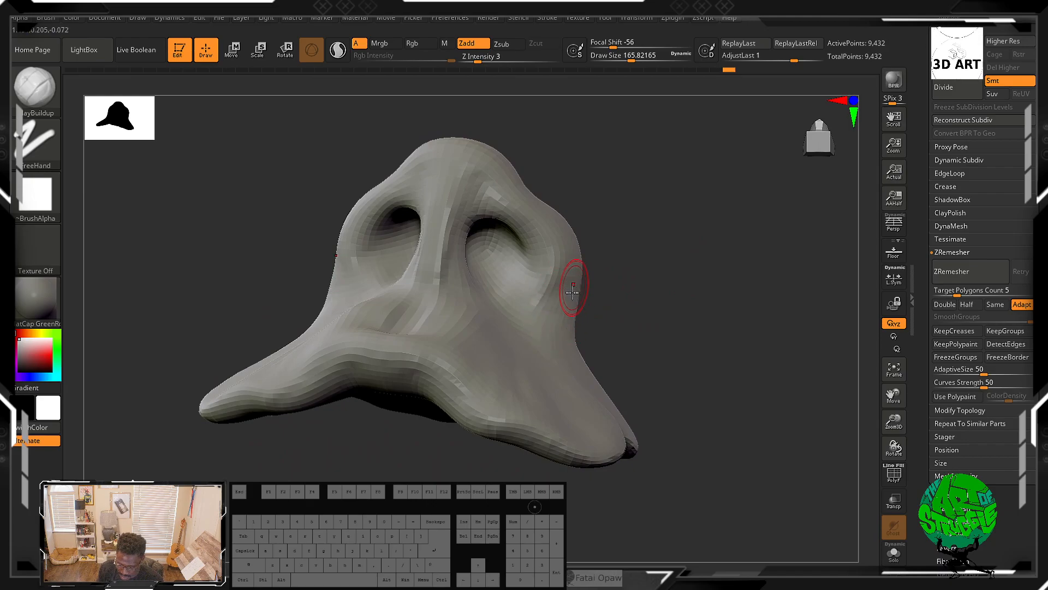
mouse_move(721, 292)
left_mouse_down()
mouse_move(681, 326)
mouse_move(708, 361)
mouse_move(692, 356)
mouse_move(725, 339)
left_mouse_up()
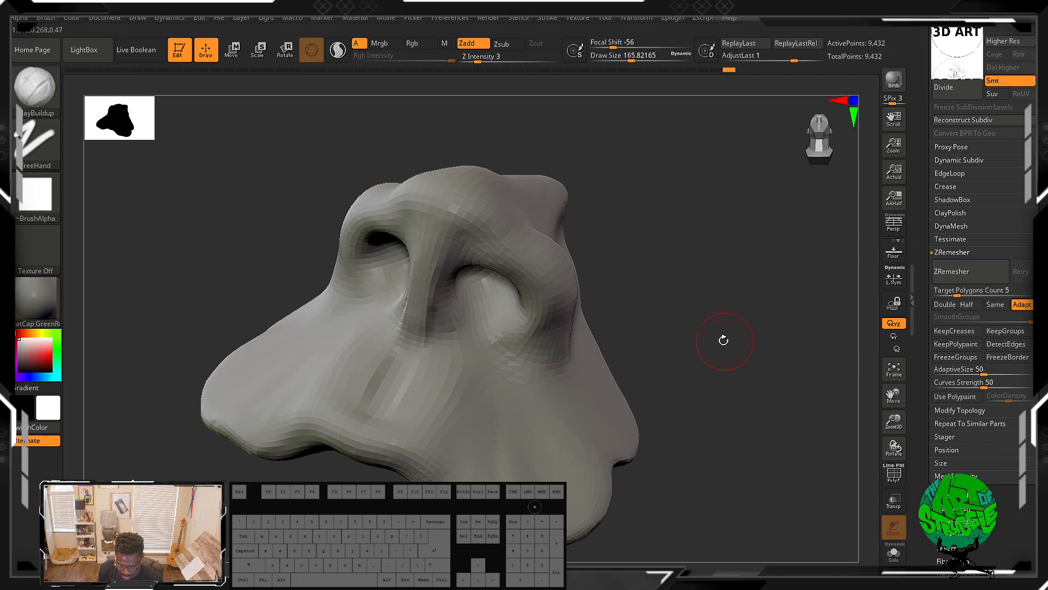
Step: Select the DamStandard brush and carve a crease along the alar groove above the nostril
key("b")
key("d")
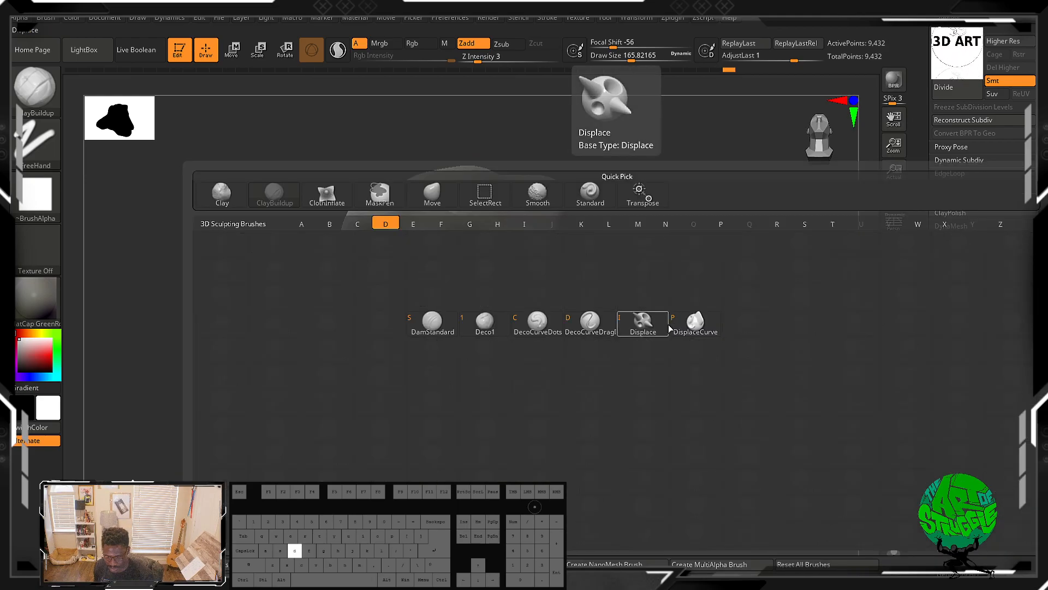
key("s")
left_click_drag(712, 295, 655, 307)
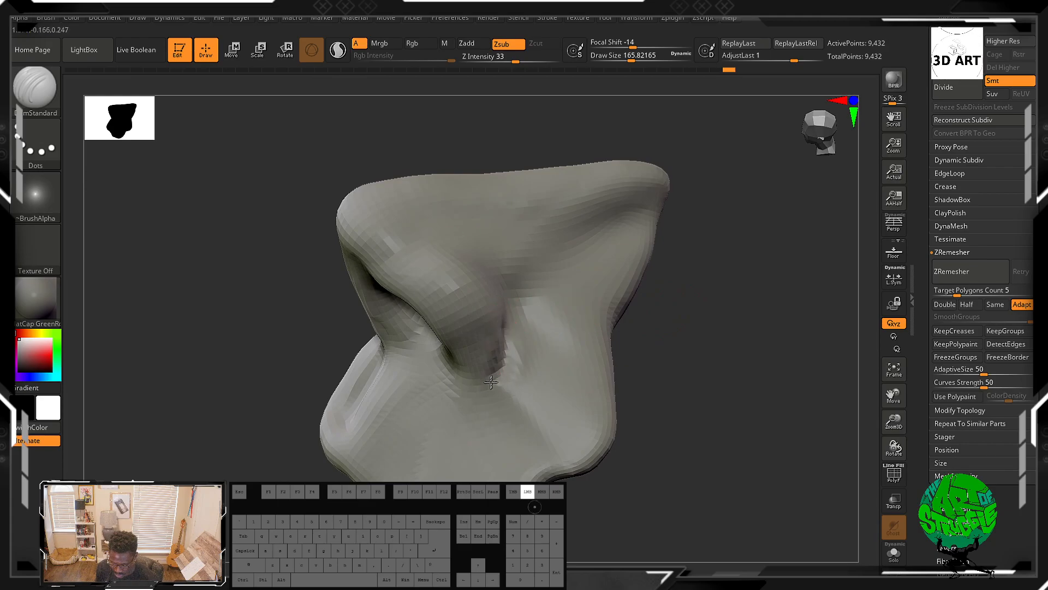
left_click_drag(503, 365, 503, 334)
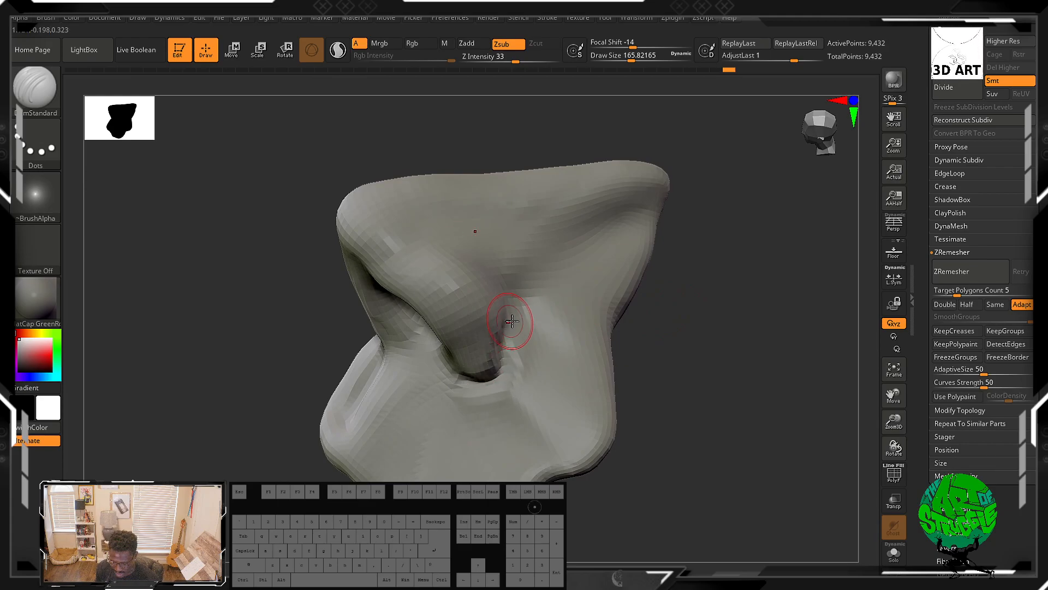
left_click_drag(658, 339, 696, 359)
left_click_drag(398, 333, 410, 355, "shift")
mouse_move(299, 365)
left_mouse_down()
mouse_move(289, 354)
mouse_move(315, 360)
left_mouse_up()
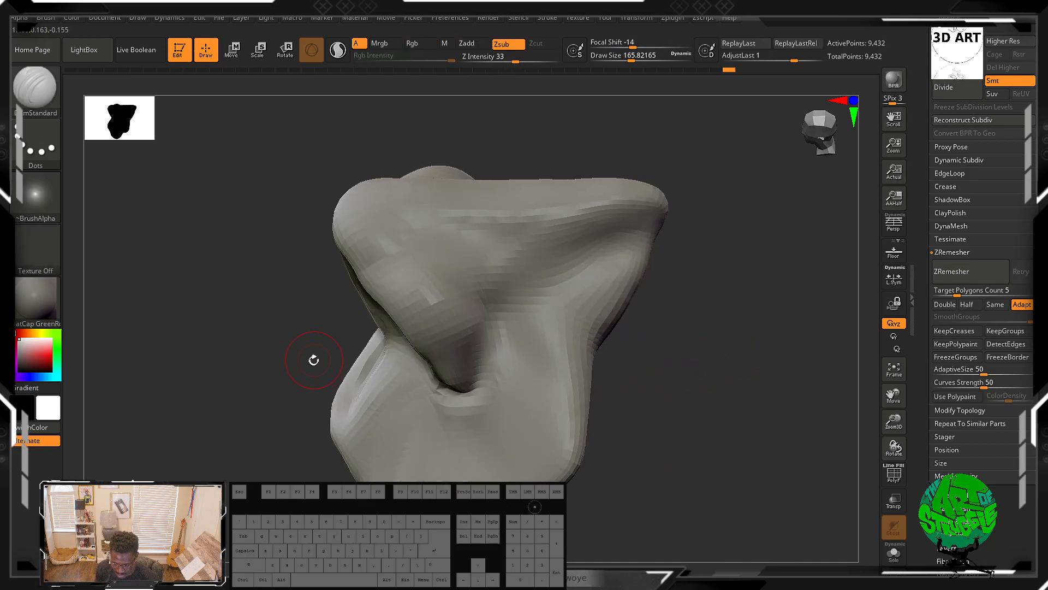
Step: Switch back to ClayBuildup and smooth the edge of the carved alar crease
key("b")
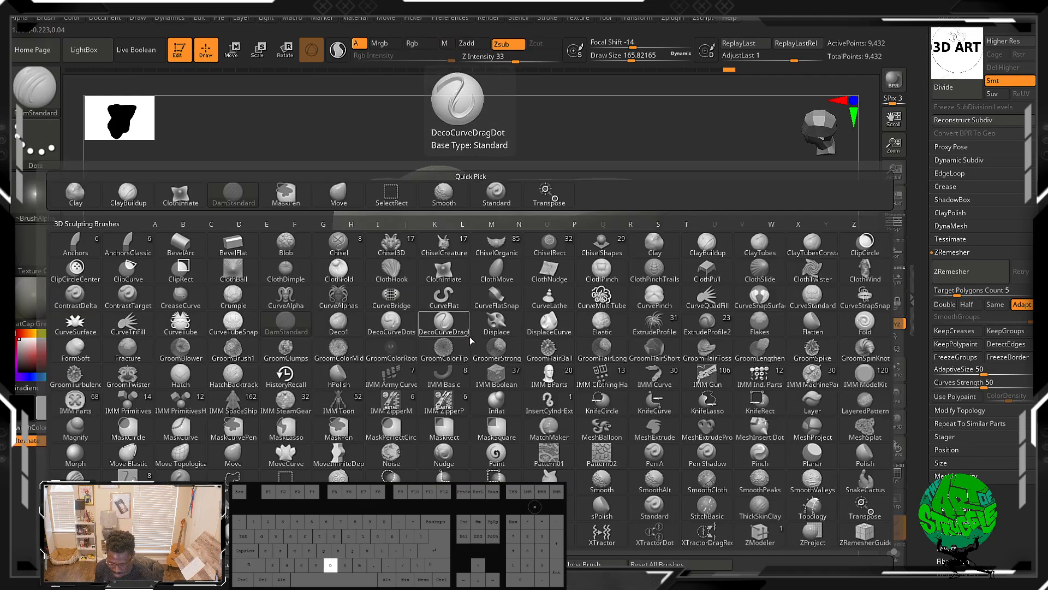
key("c")
key("b")
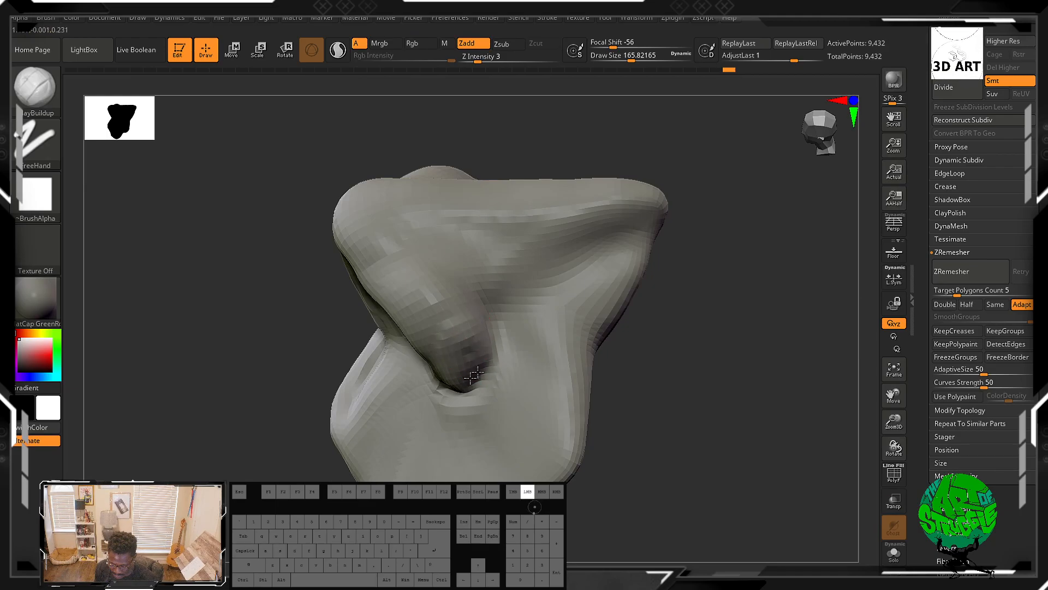
left_click_drag(463, 317, 449, 324)
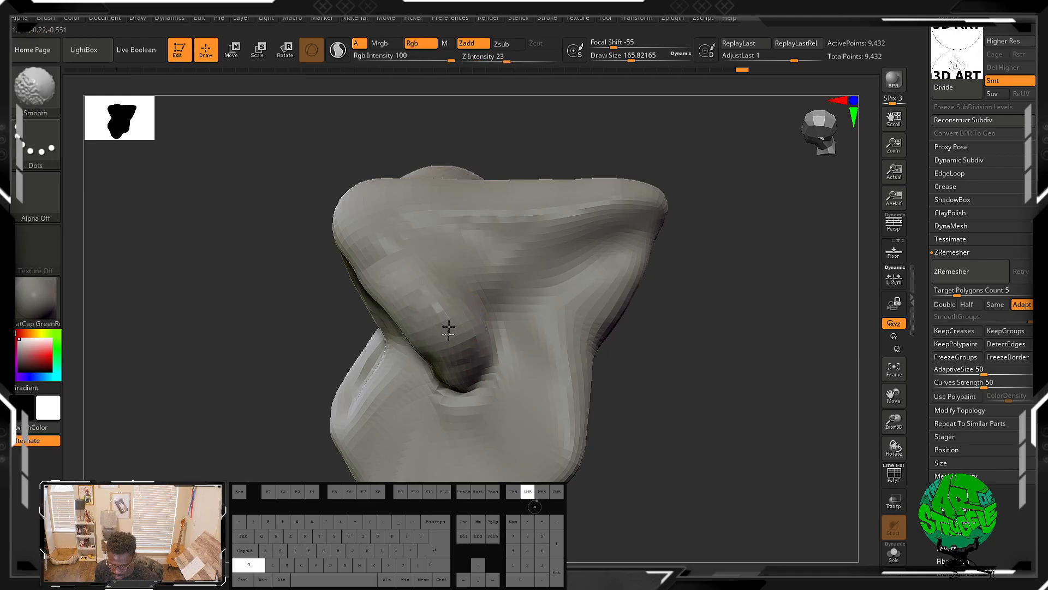
mouse_move(702, 382)
left_mouse_down()
mouse_move(676, 376)
mouse_move(731, 403)
mouse_move(726, 356)
mouse_move(682, 344)
left_mouse_up()
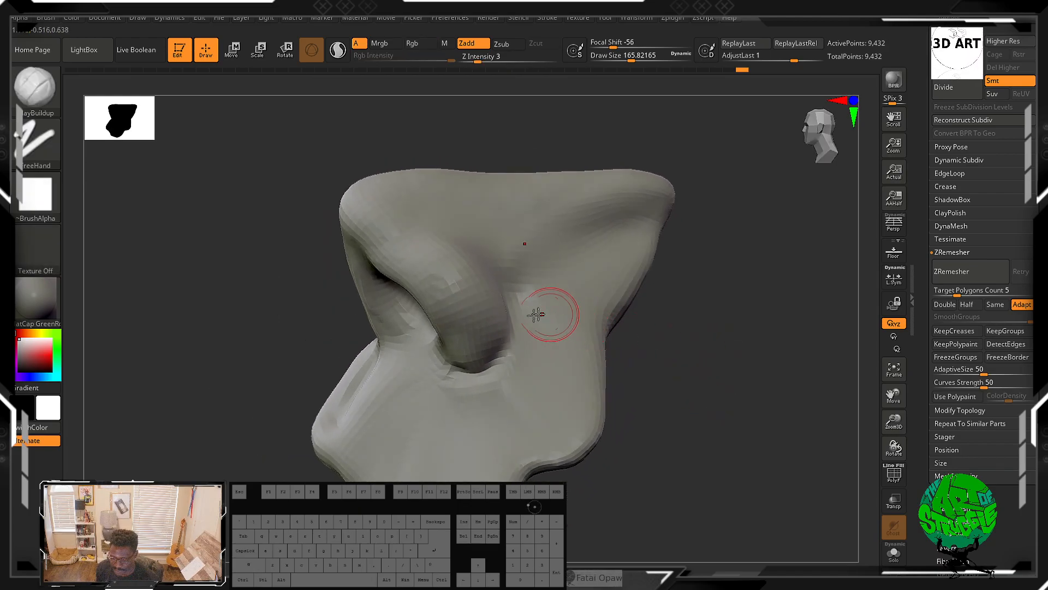
Step: Build up the side of the nose below the bridge with several ClayBuildup strokes
left_click_drag(535, 322, 537, 358)
left_click_drag(531, 301, 535, 334)
left_click_drag(538, 339, 533, 381)
left_click_drag(519, 402, 499, 436)
mouse_move(540, 350)
left_mouse_down()
mouse_move(551, 364)
mouse_move(514, 433)
left_mouse_up()
left_click_drag(542, 394, 512, 457)
left_click_drag(552, 309, 524, 404, "shift")
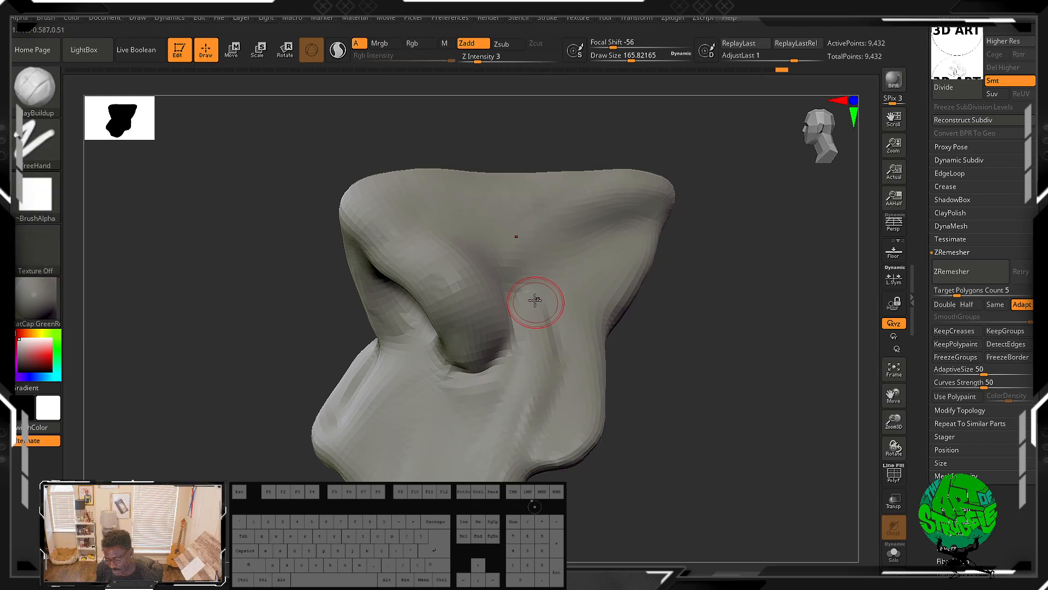
Step: Add a ClayBuildup stroke on the side of the nose beside the nostril and smooth it
left_click_drag(528, 302, 545, 356)
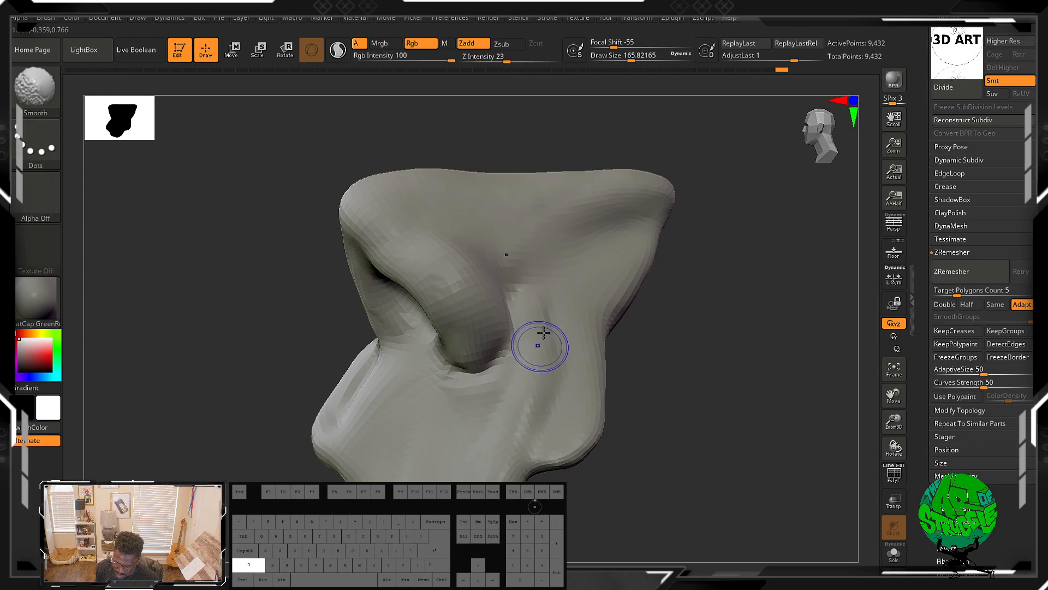
mouse_move(647, 478)
left_mouse_down()
mouse_move(681, 445)
mouse_move(593, 391)
mouse_move(693, 358)
mouse_move(693, 306)
mouse_move(699, 407)
mouse_move(753, 453)
mouse_move(716, 305)
mouse_move(709, 382)
mouse_move(670, 341)
mouse_move(646, 378)
mouse_move(601, 295)
mouse_move(611, 351)
mouse_move(592, 297)
mouse_move(559, 347)
mouse_move(590, 374)
mouse_move(625, 354)
mouse_move(611, 300)
mouse_move(582, 295)
mouse_move(584, 351)
mouse_move(609, 398)
left_mouse_up()
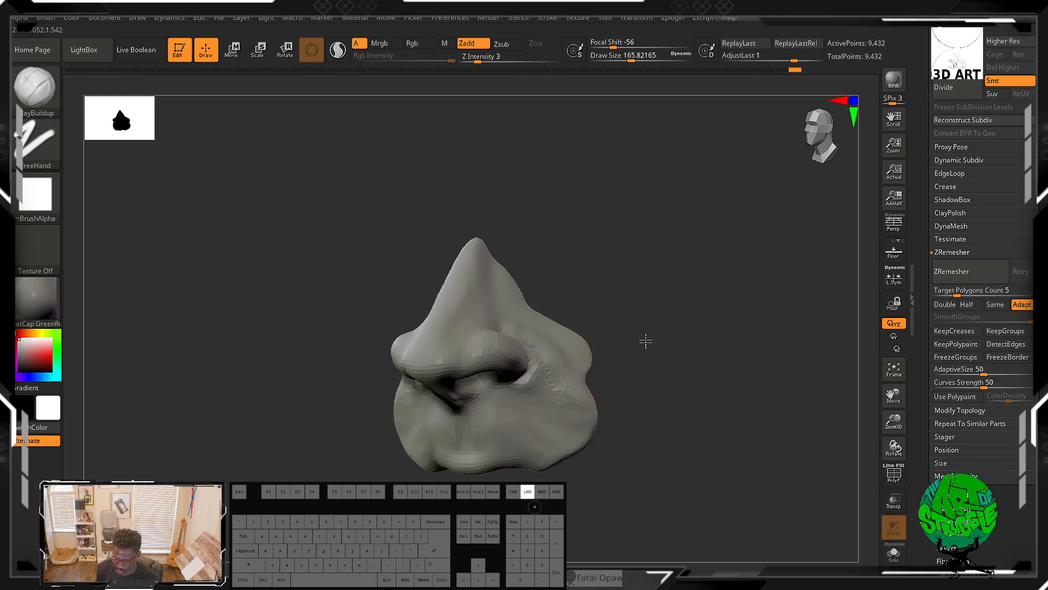
Step: Build up the rim of the right nostril with ClayBuildup and smooth the area around the nostril opening
left_click_drag(641, 335, 622, 318)
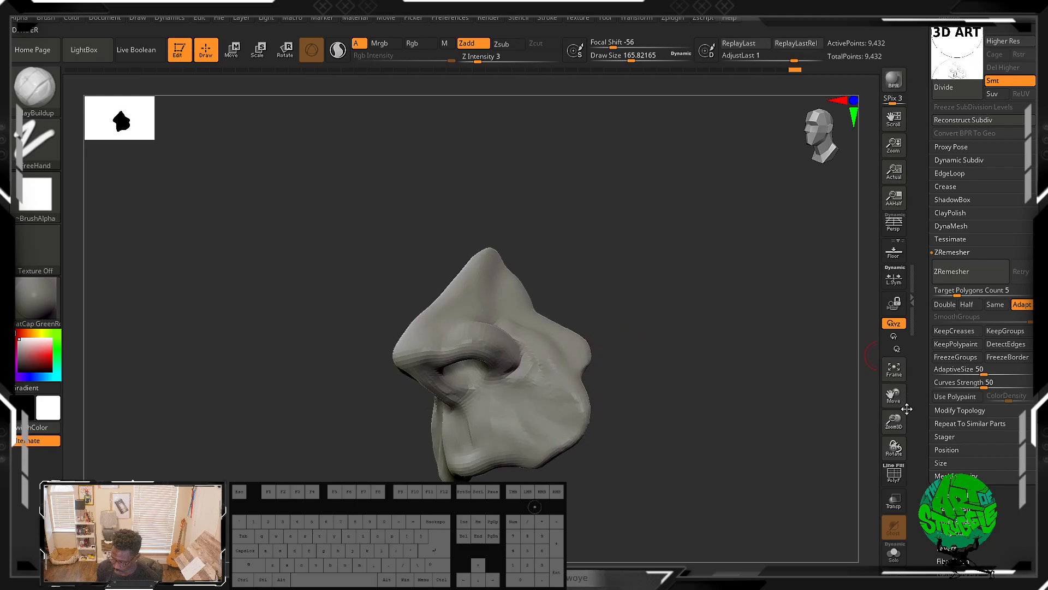
left_click_drag(893, 147, 903, 203)
key("ctrl")
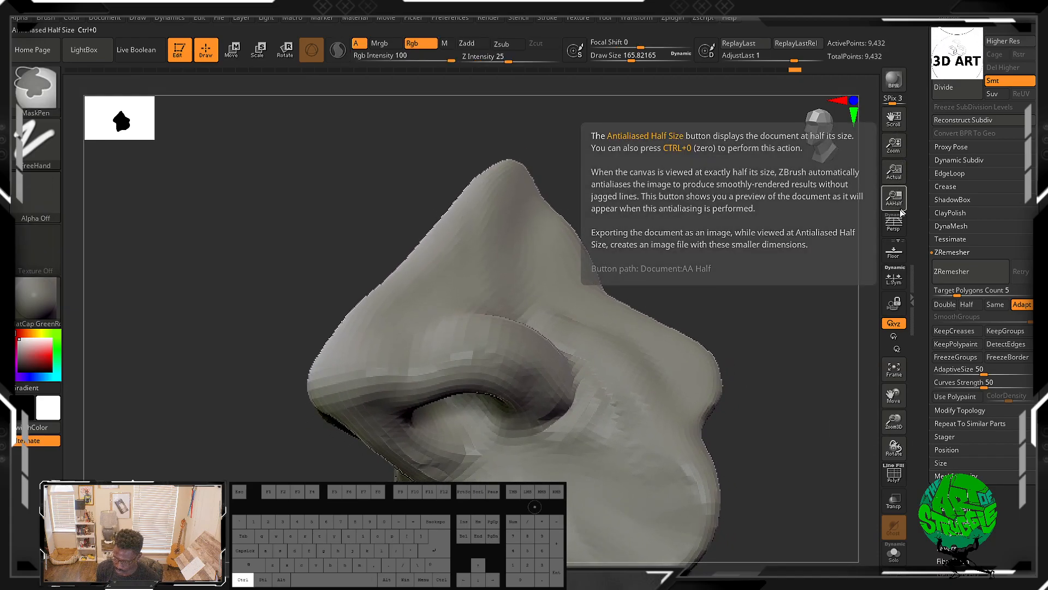
left_click_drag(736, 297, 643, 257)
mouse_move(543, 273)
left_mouse_down()
mouse_move(523, 263)
mouse_move(528, 321)
mouse_move(542, 336)
mouse_move(558, 321)
mouse_move(566, 335)
left_mouse_up()
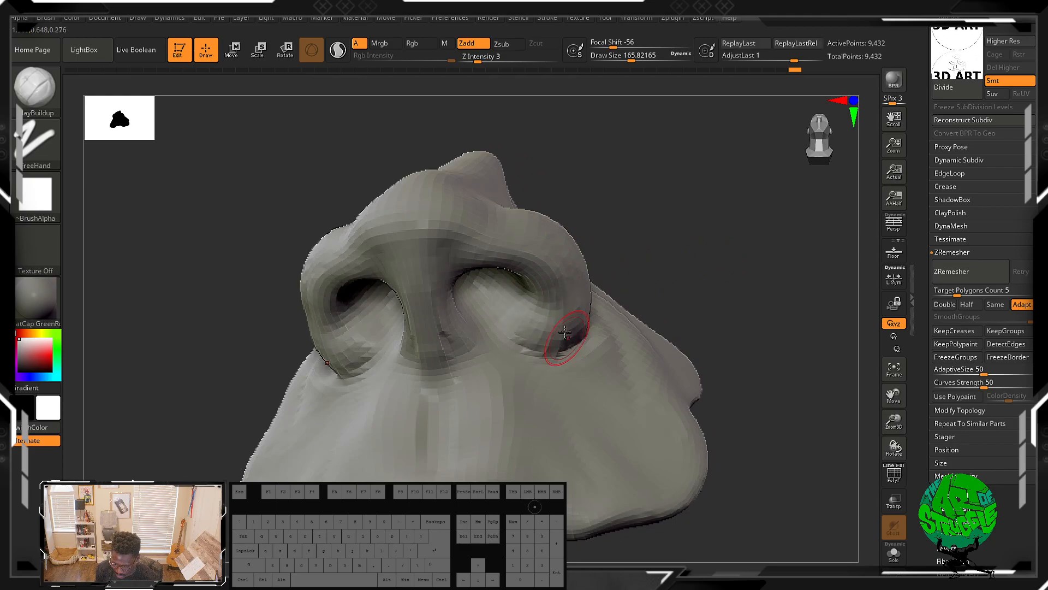
left_click_drag(509, 307, 519, 320, "shift")
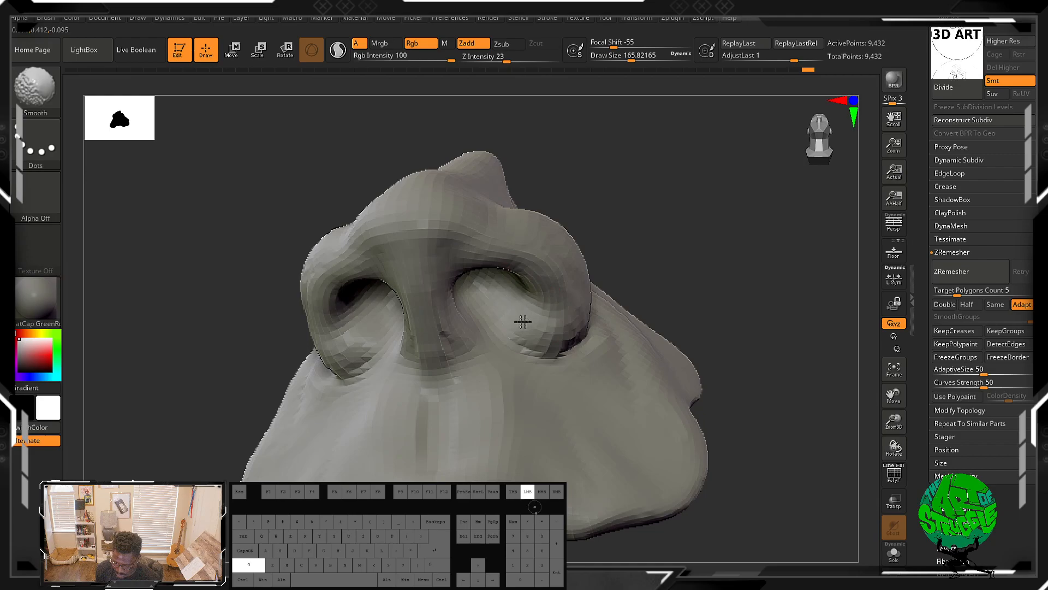
left_click_drag(506, 271, 531, 277, "shift")
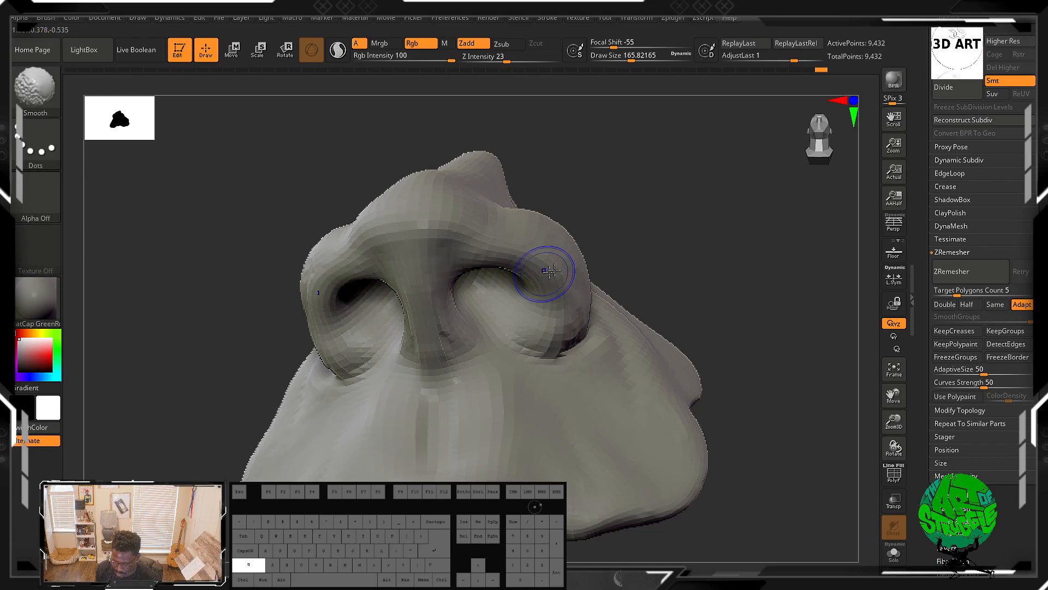
Step: Orbit around the nose to examine its shape from several sides
left_click_drag(721, 218, 660, 274)
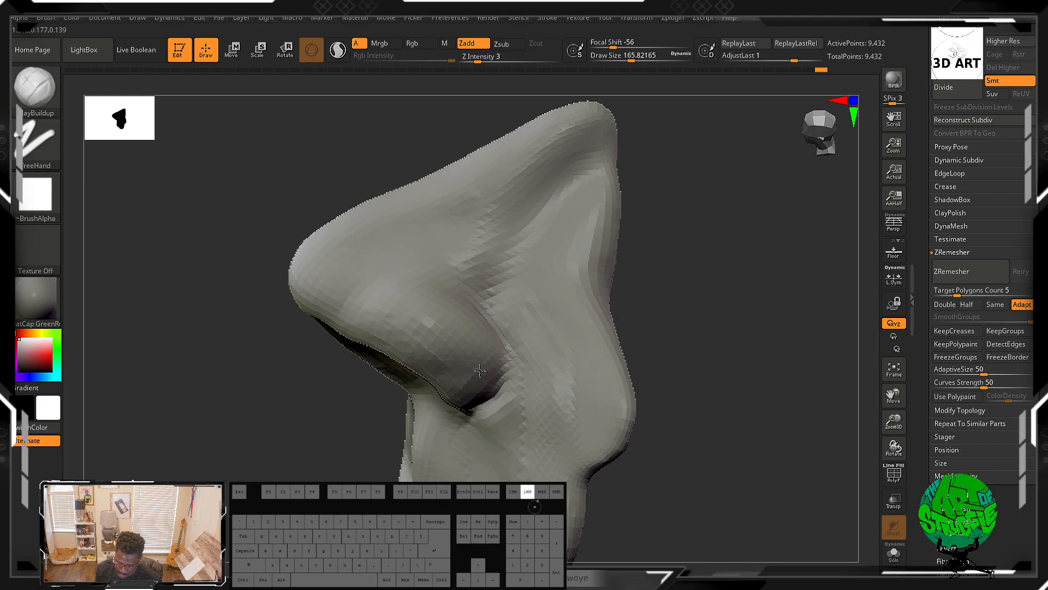
key("shift")
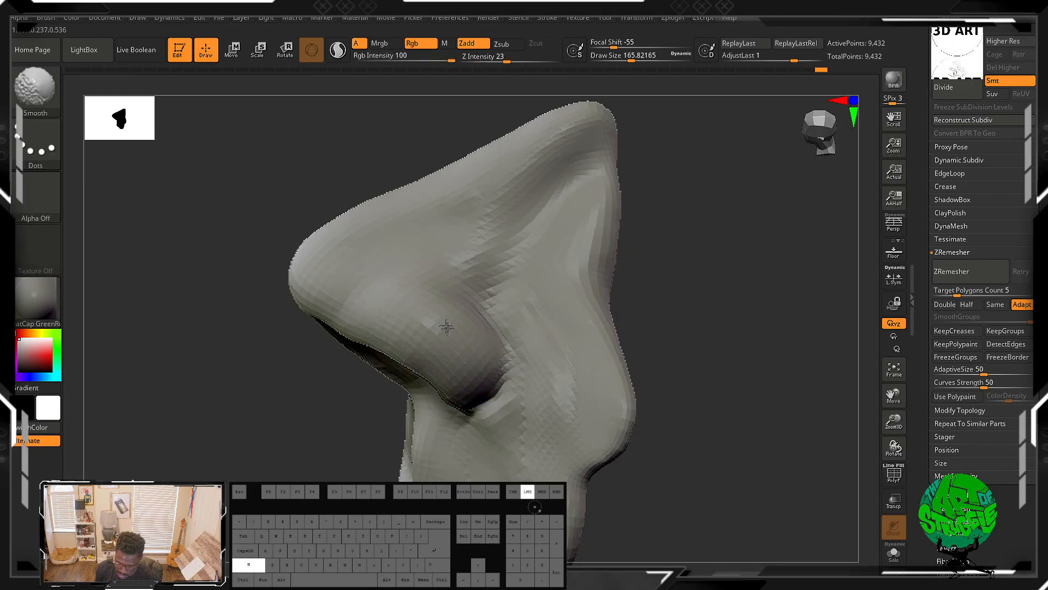
mouse_move(702, 182)
left_mouse_down()
mouse_move(722, 251)
mouse_move(748, 199)
mouse_move(662, 175)
left_mouse_up()
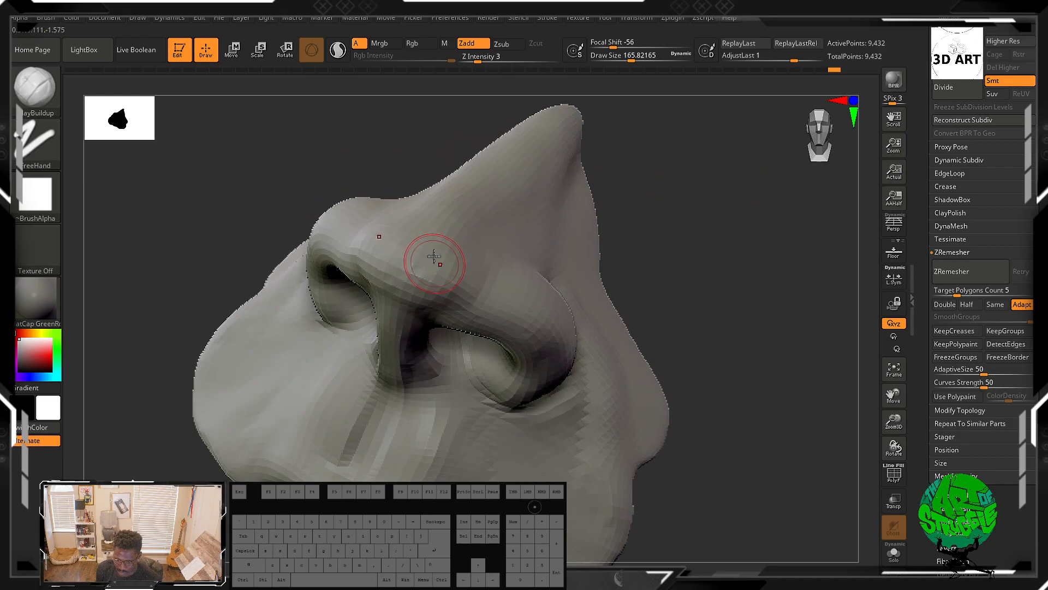
key("shift")
left_click_drag(737, 229, 683, 257)
left_click_drag(726, 230, 748, 298, "alt")
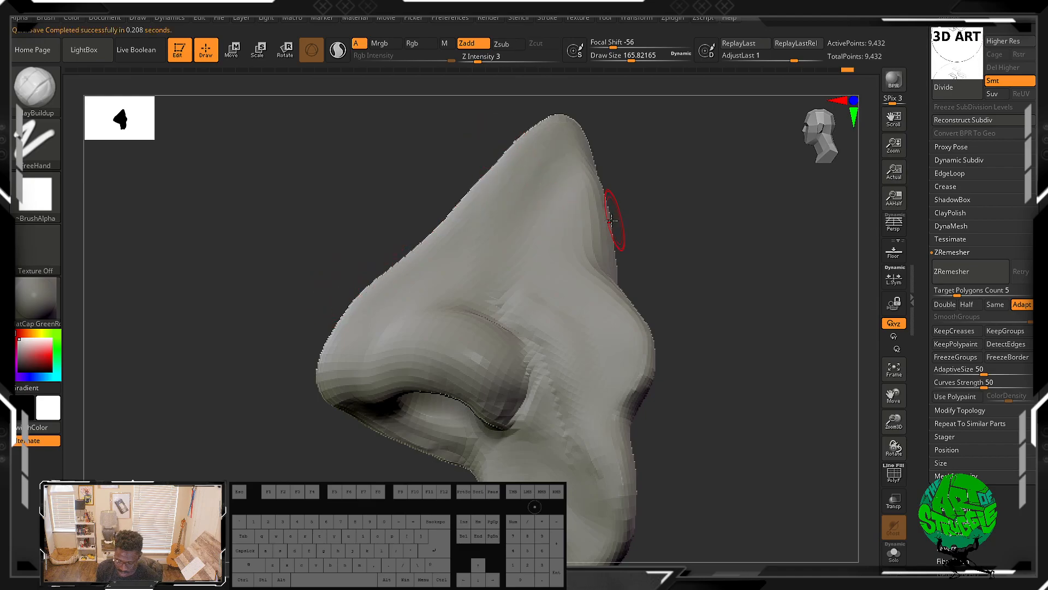
Step: Switch to the Move brush, enlarge the draw size to about 310, and push the bridge of the nose into shape
key("b")
key("n")
key("v")
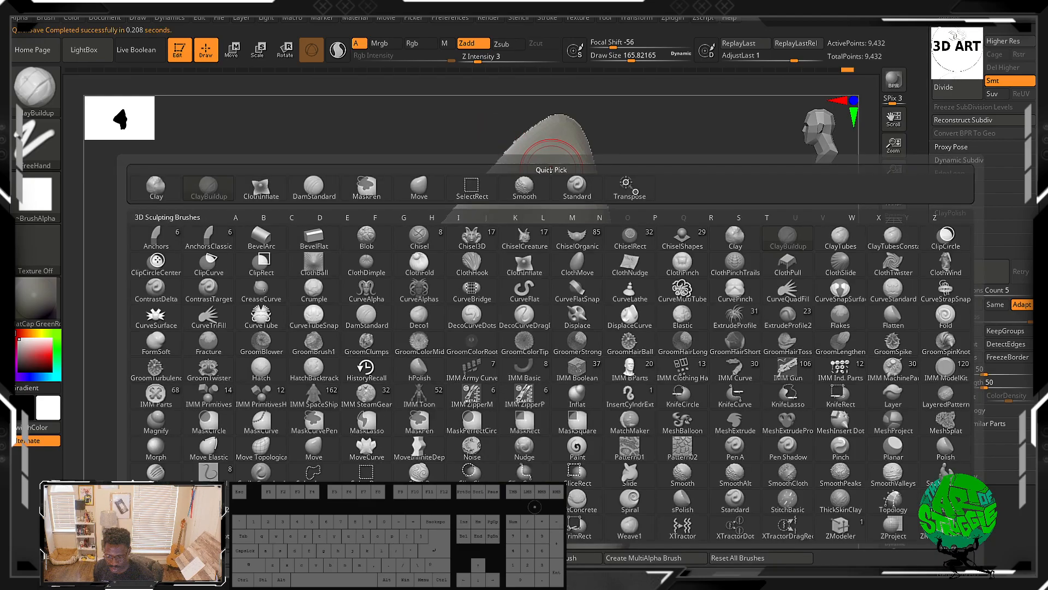
key("b")
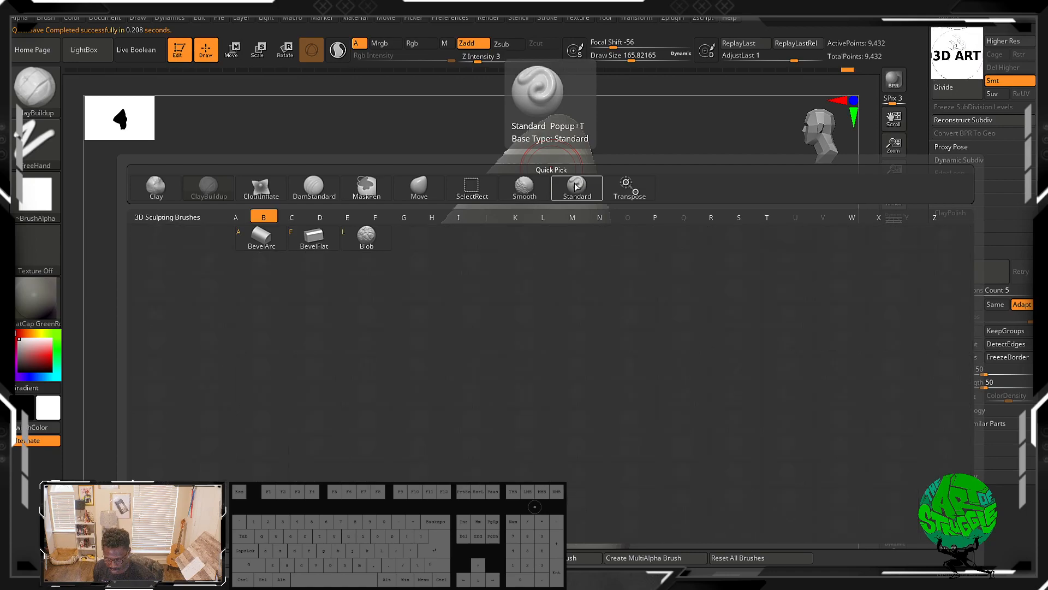
key("m")
left_click(653, 136)
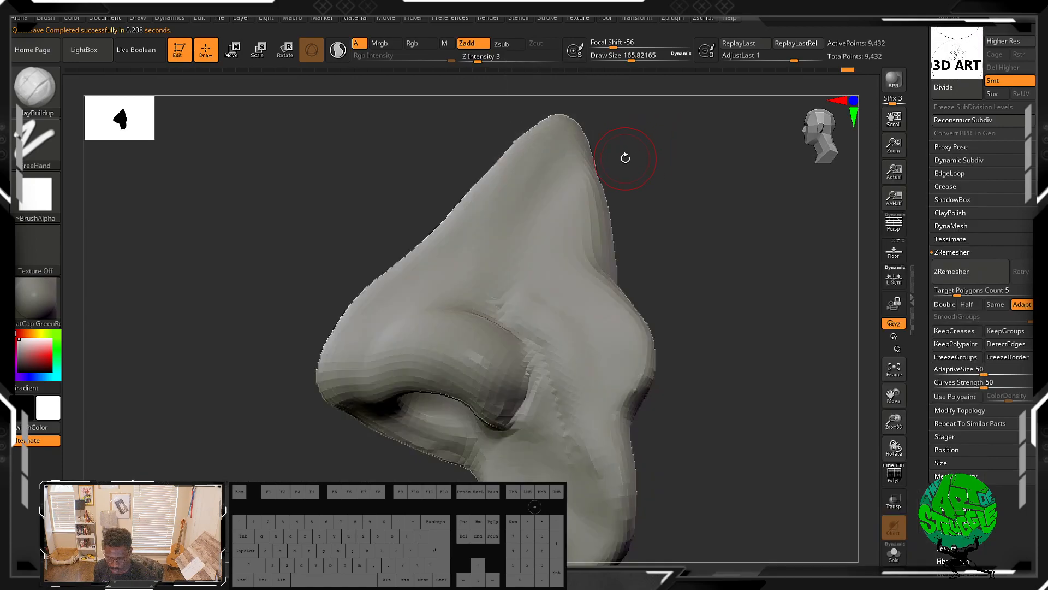
key("b")
key("m")
key("v")
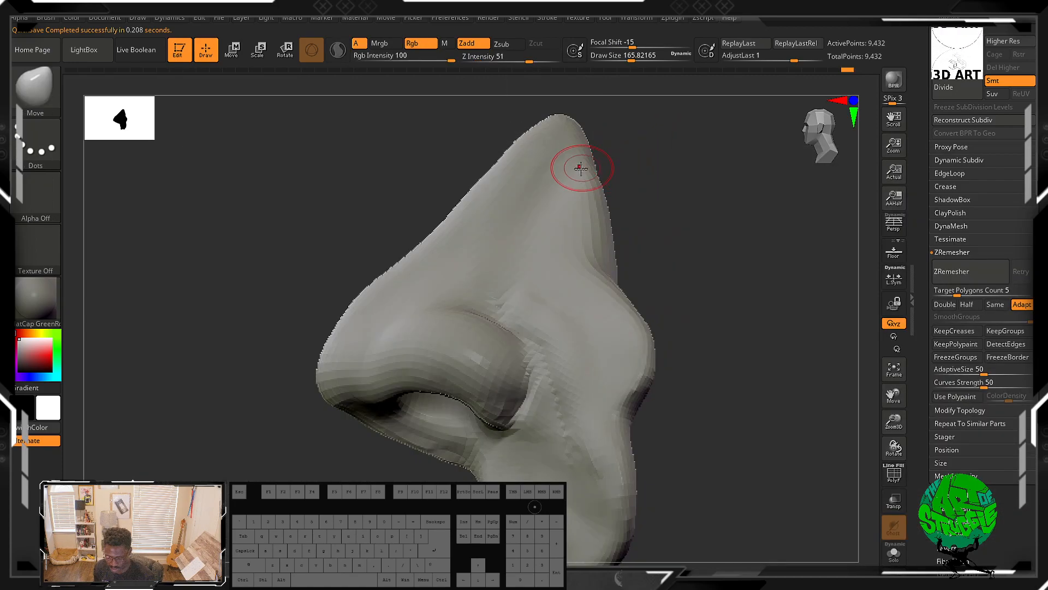
key("]")
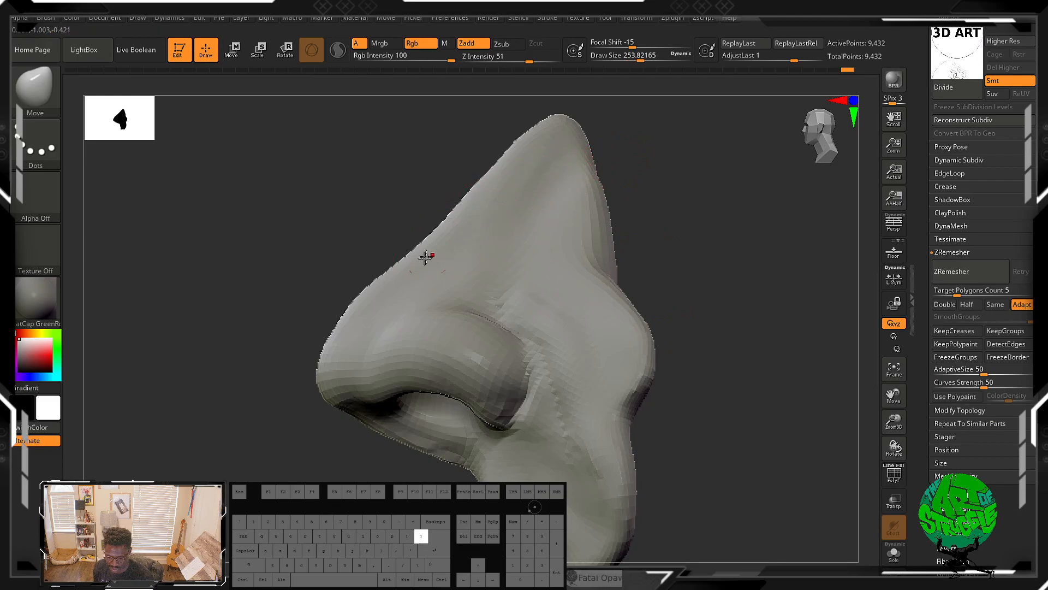
key("]")
left_click_drag(358, 294, 371, 292)
key("ctrl+z")
left_click_drag(402, 257, 405, 257)
left_click_drag(375, 235, 462, 221)
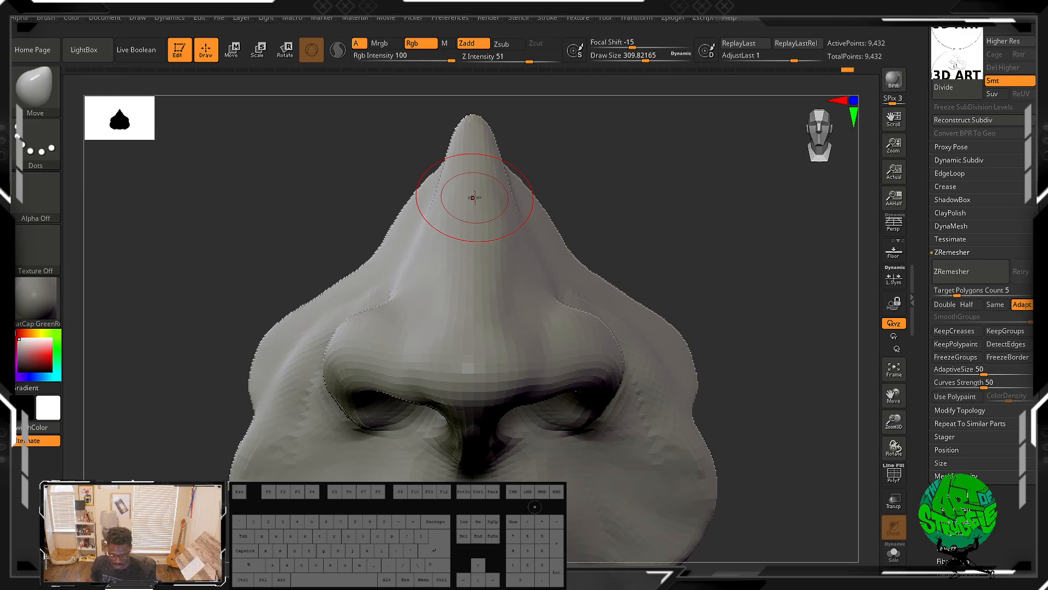
Step: Switch to Discord and post a screenshot of the nose sculpt in the student's class channel
mouse_move(716, 330)
left_mouse_down("alt")
mouse_move(705, 264)
mouse_move(693, 278)
mouse_move(688, 241)
left_mouse_up("alt")
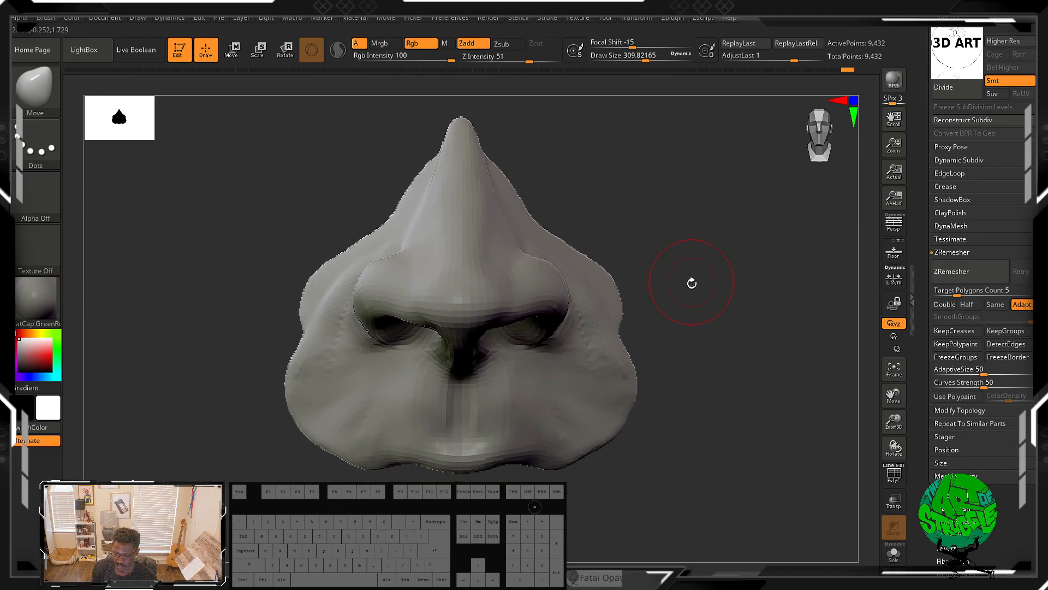
mouse_move(690, 346)
left_mouse_down()
mouse_move(664, 346)
mouse_move(697, 306)
mouse_move(701, 327)
mouse_move(730, 297)
mouse_move(717, 325)
mouse_move(697, 328)
left_mouse_up()
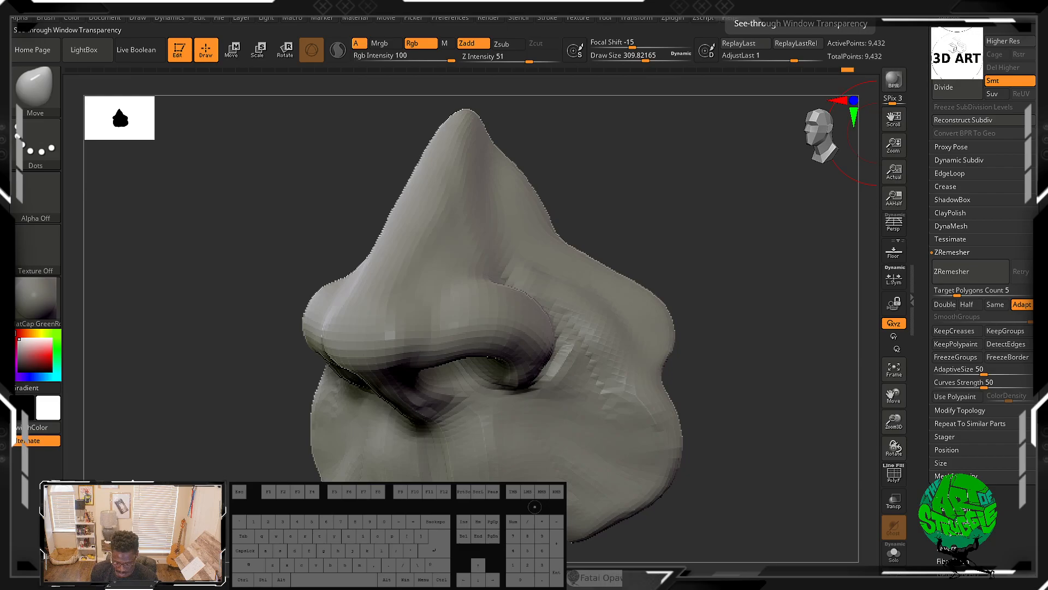
key("super")
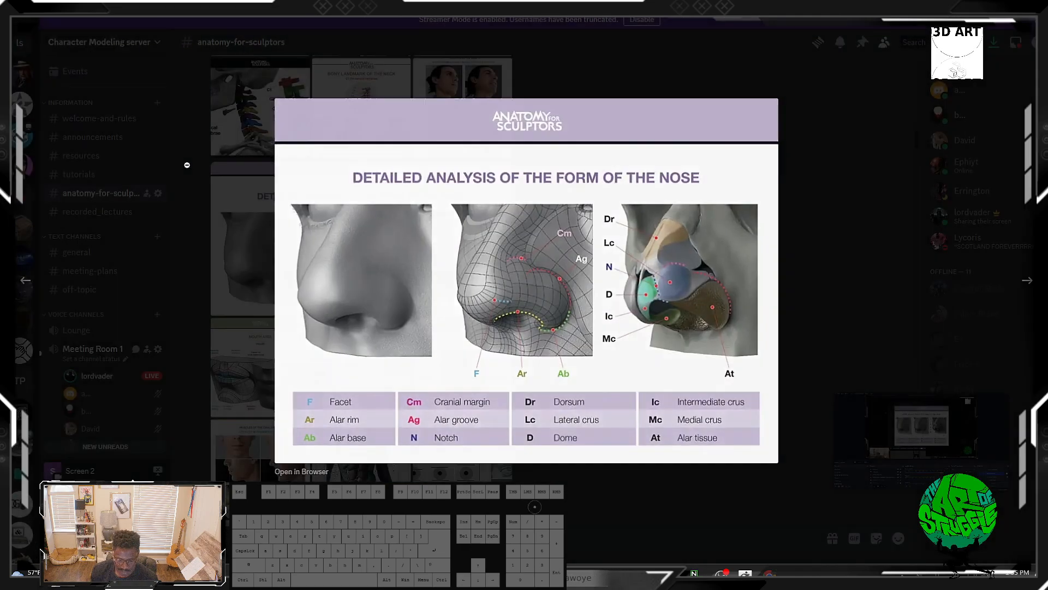
key("Escape")
scroll(82, 355, "down", 4)
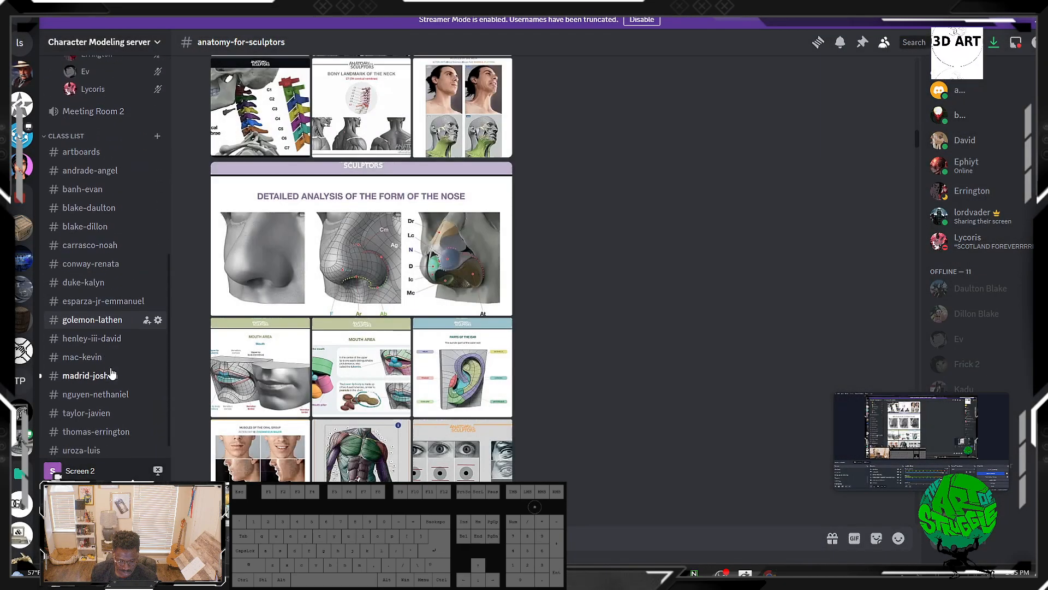
left_click(112, 449)
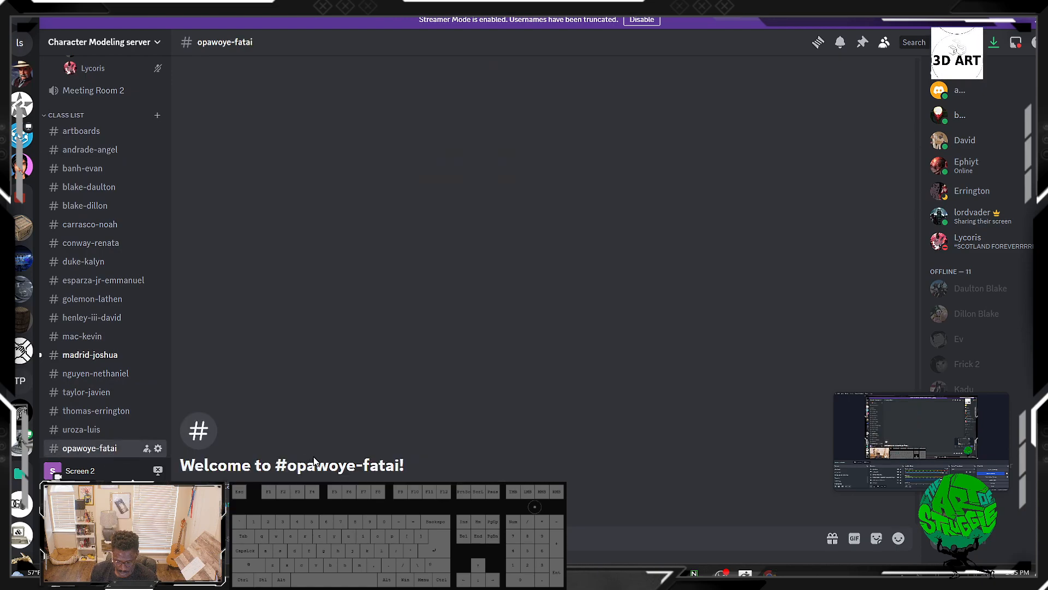
key("ctrl+v")
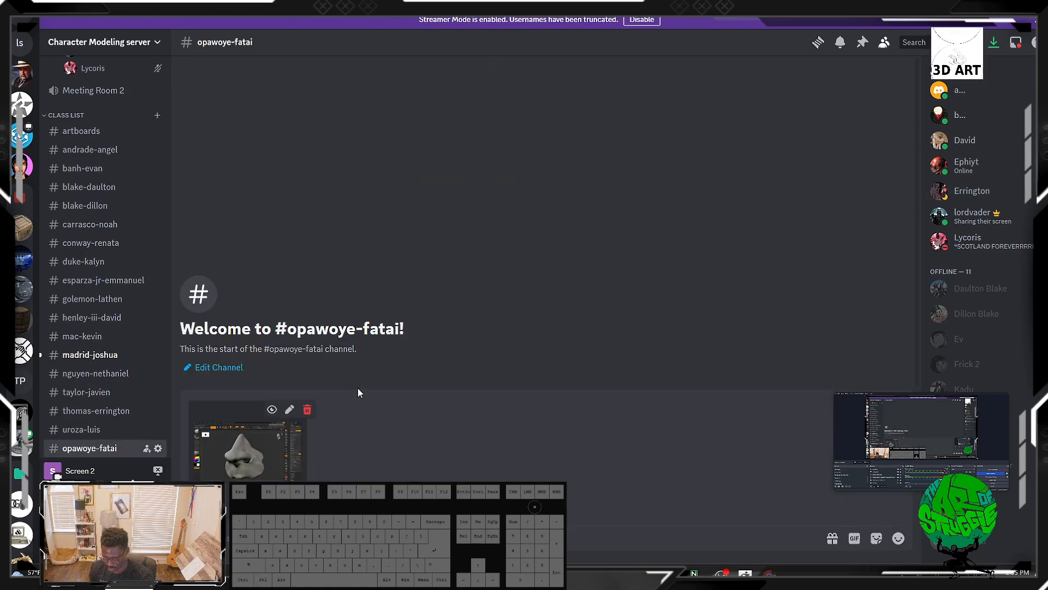
key("Return")
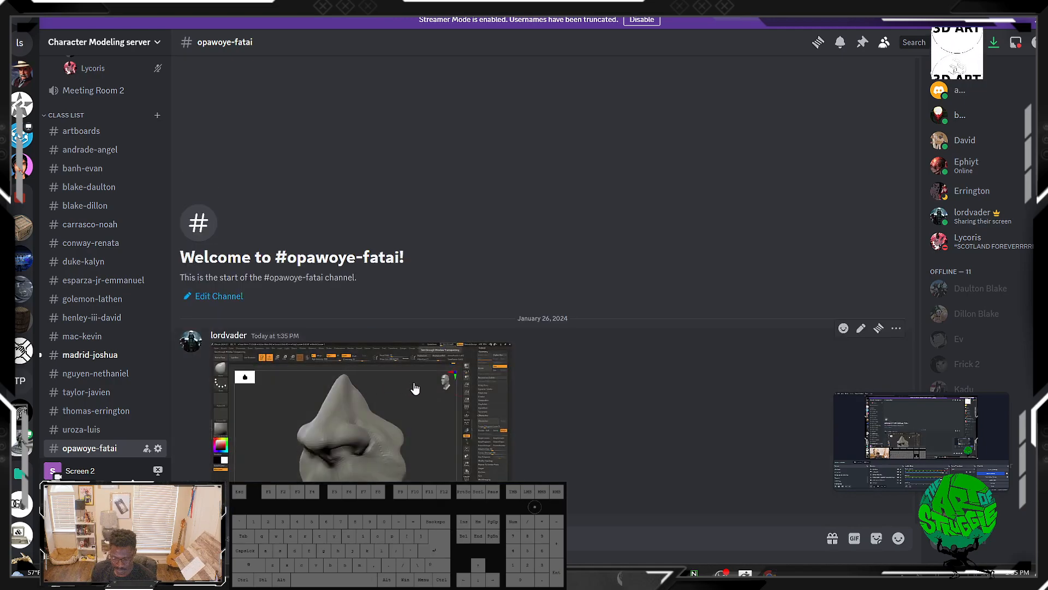
Step: Browse another student's class channel and return to the previous channel
left_click(104, 355)
scroll(111, 251, "up", 5)
scroll(106, 344, "down", 5)
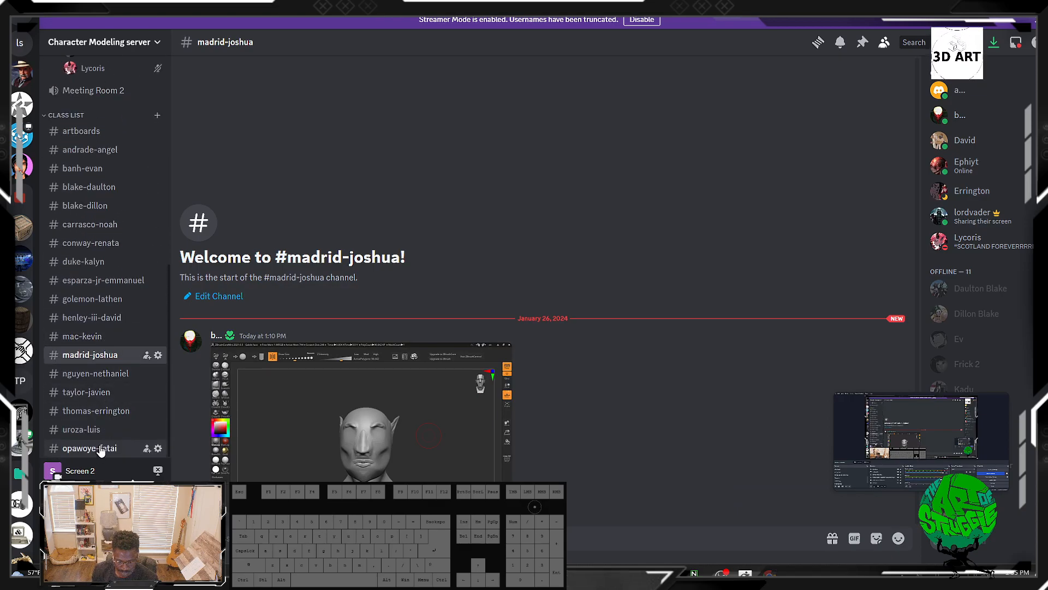
left_click(101, 448)
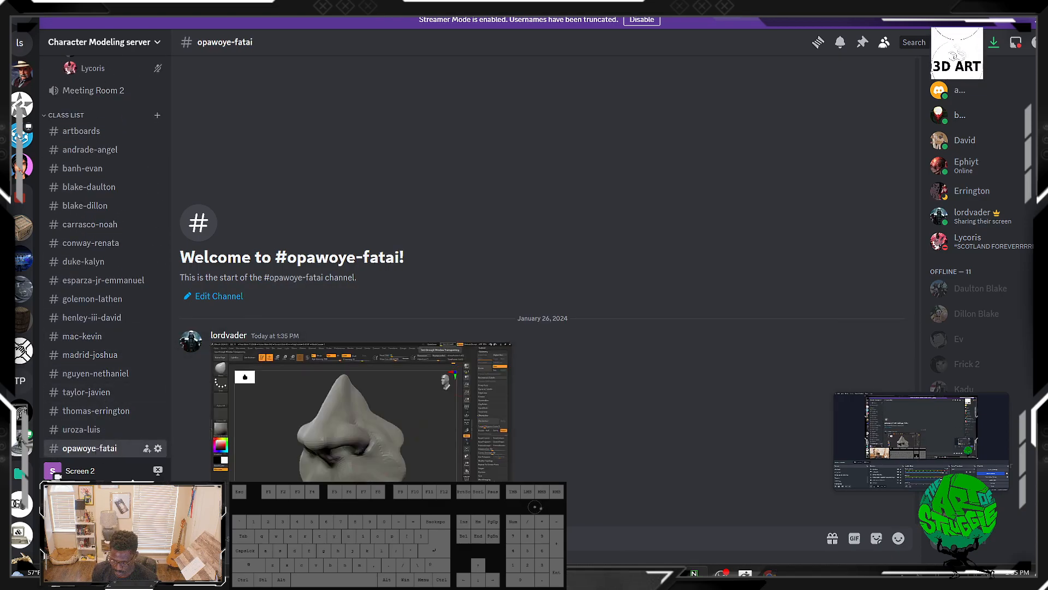
Step: Post a screenshot of the head sculpt from the other ZBrush window in the same channel
key("alt+Tab")
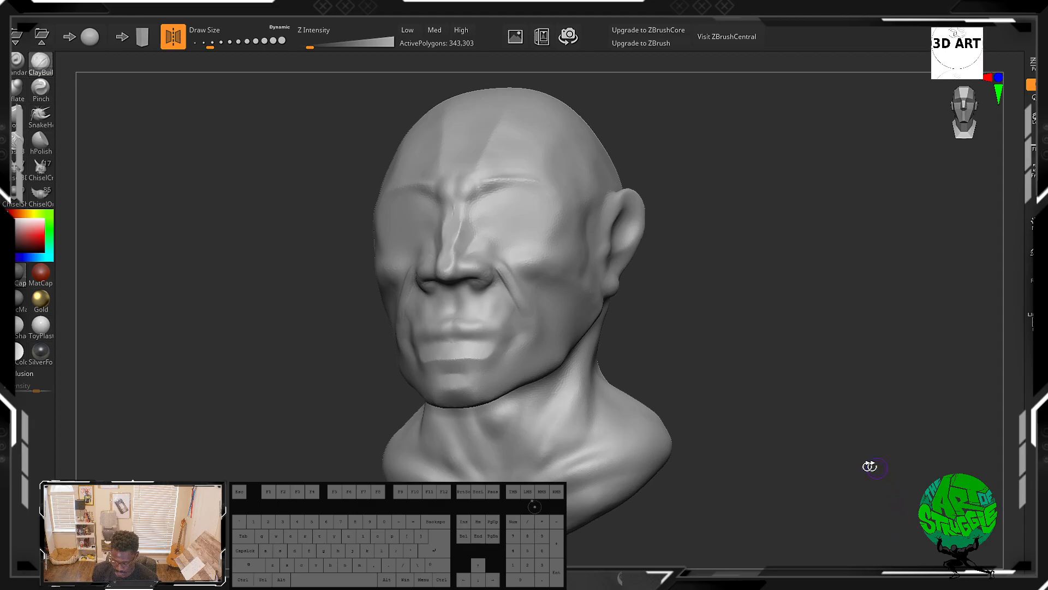
key("super")
left_click(722, 574)
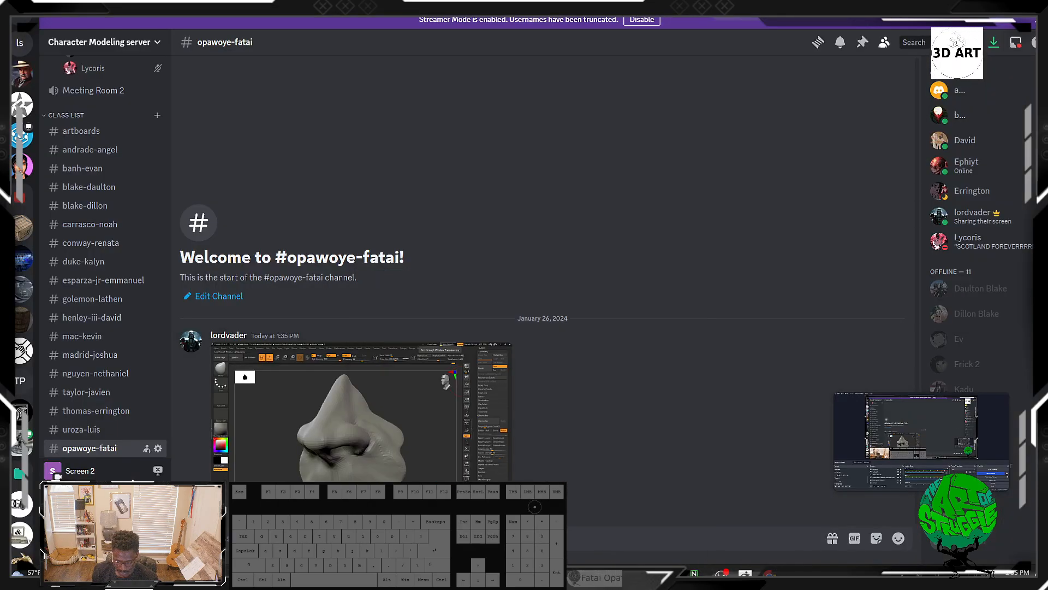
key("ctrl+v")
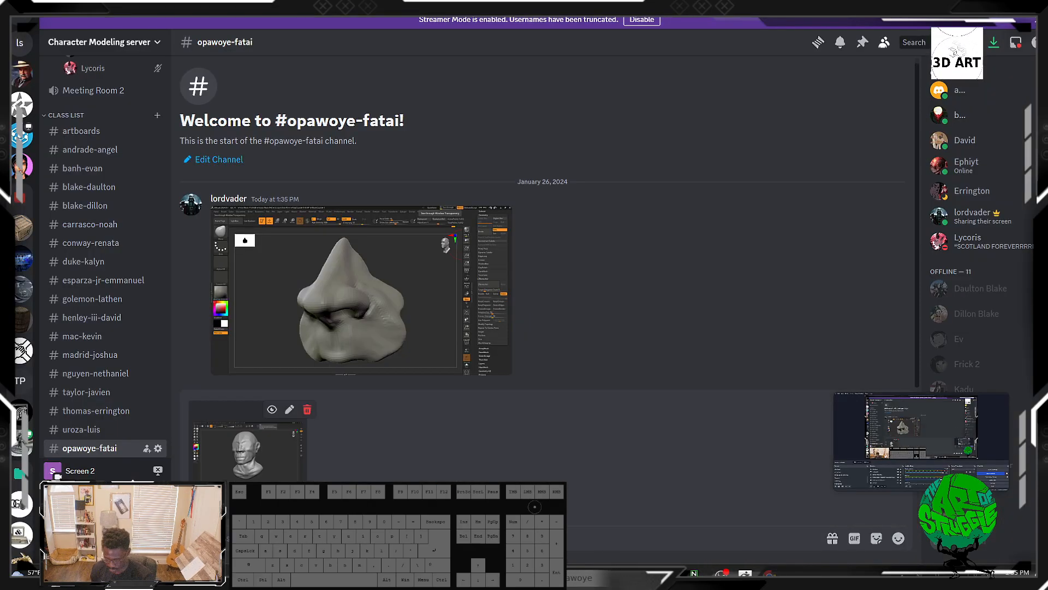
key("Return")
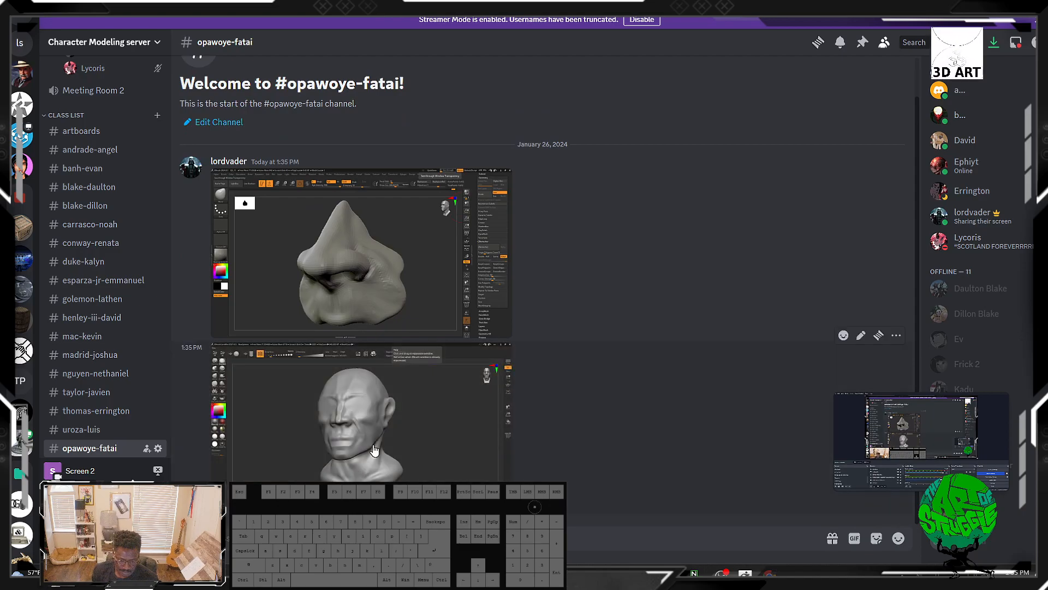
Step: Scroll through the posted images and open the head screenshot for a closer look
scroll(385, 395, "up", 1)
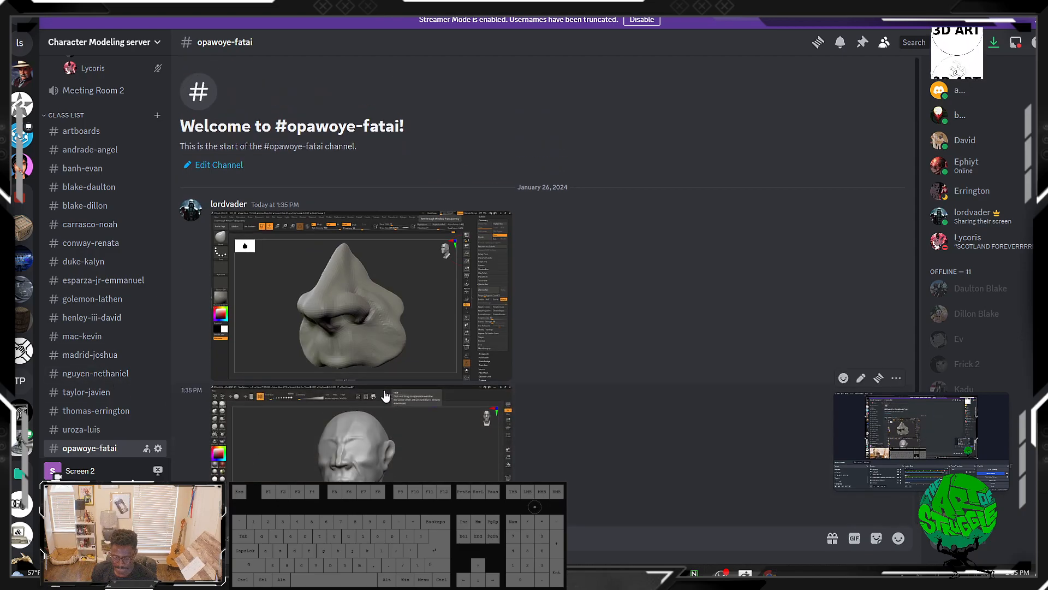
scroll(344, 336, "down", 1)
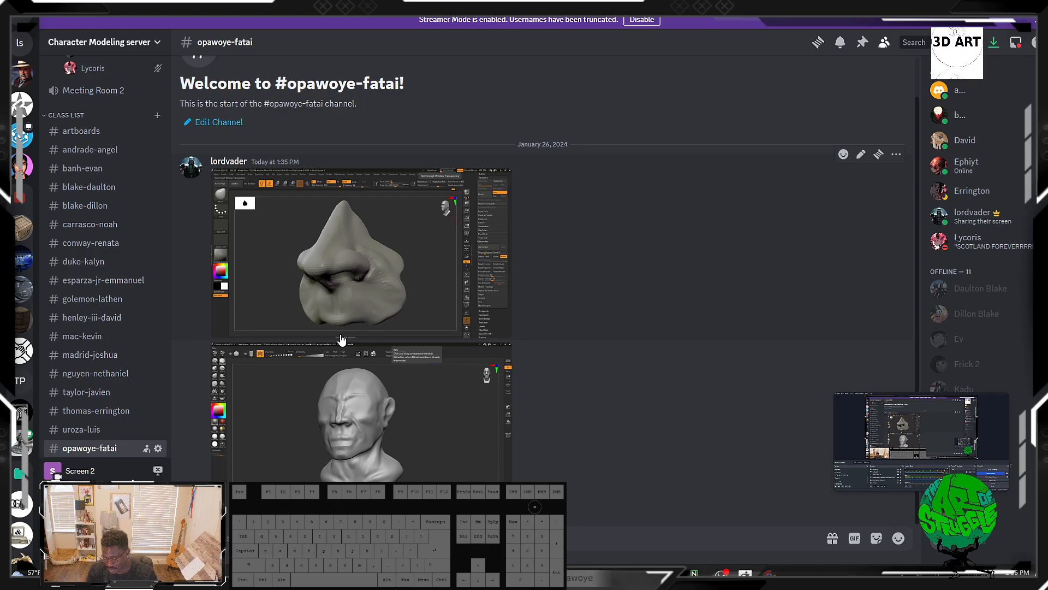
scroll(82, 295, "up", 5)
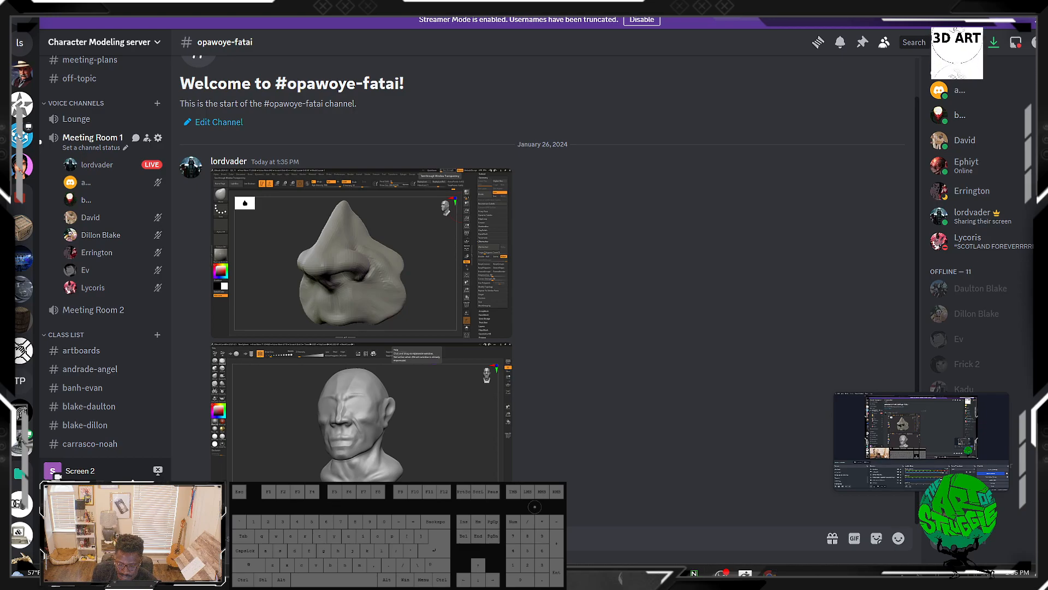
left_click(381, 434)
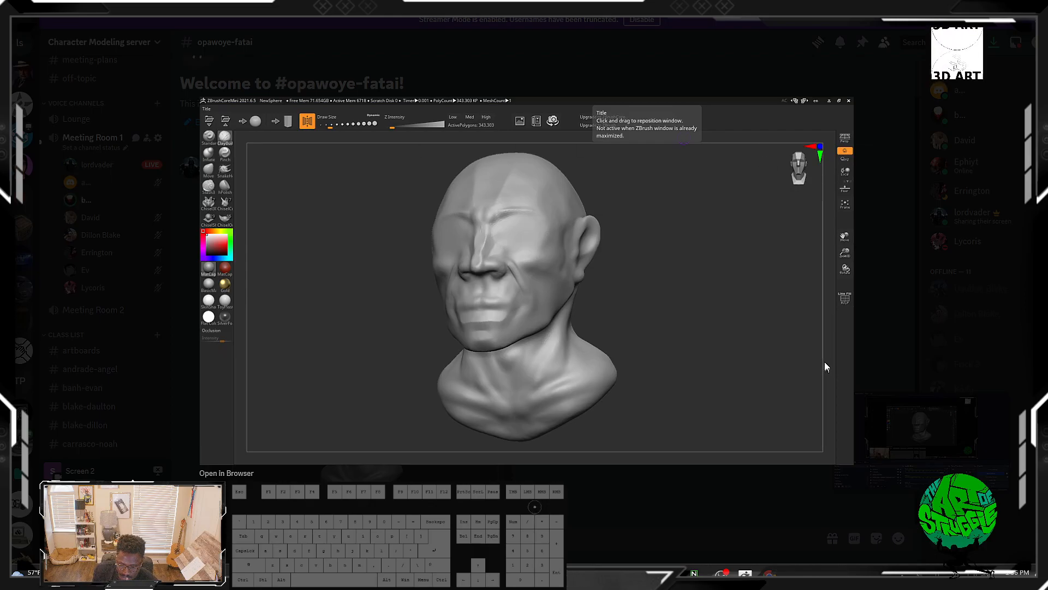
left_click(745, 57)
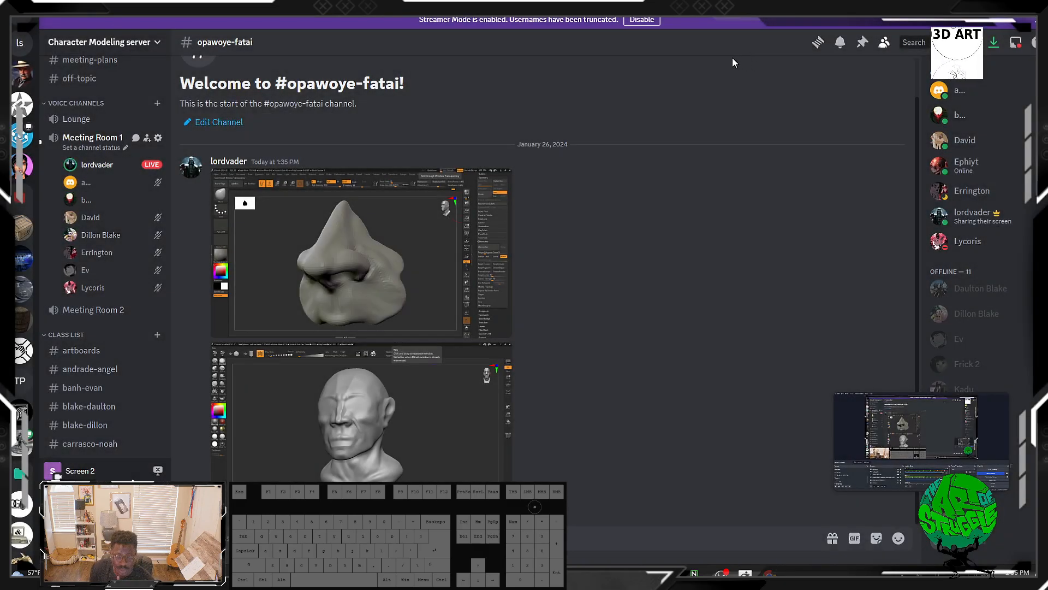